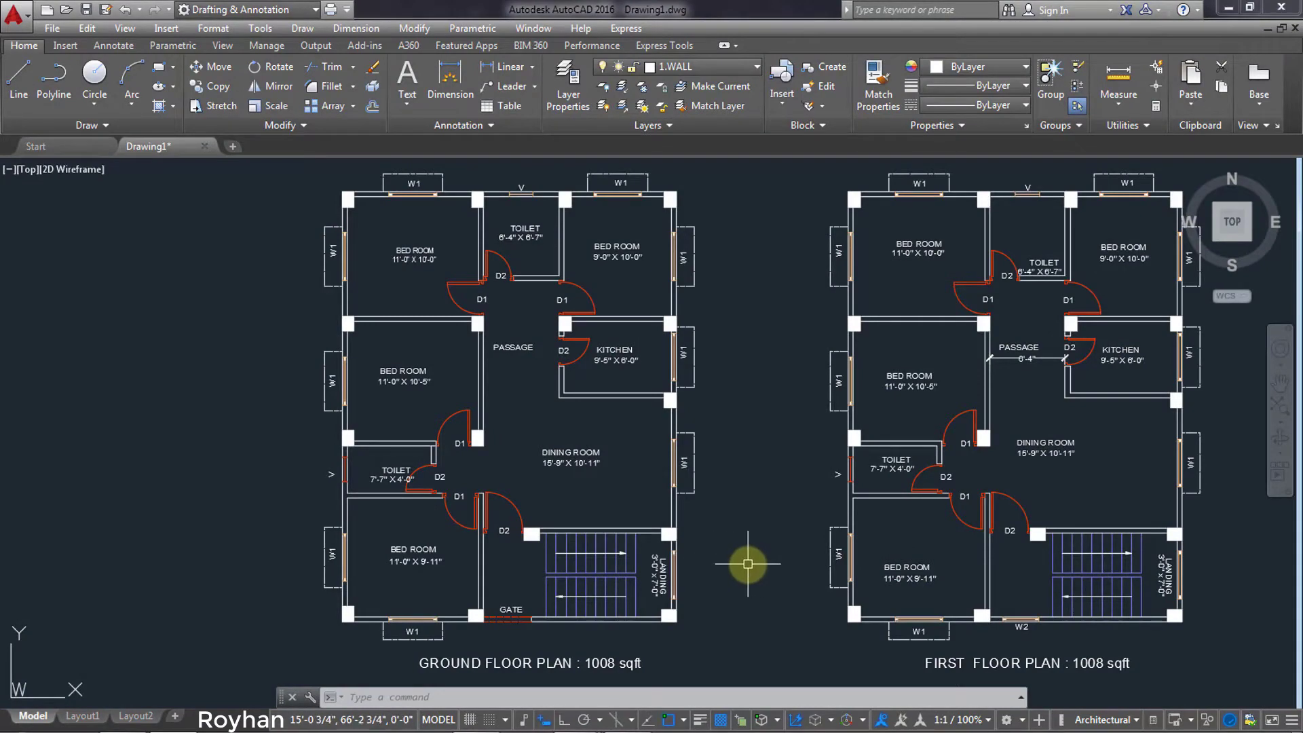
Draw a long horizontal ground line above the ground floor plan with Ortho on.
{"action": "middle_click_drag", "start_coordinate": [748, 564], "coordinate": [658, 566]}
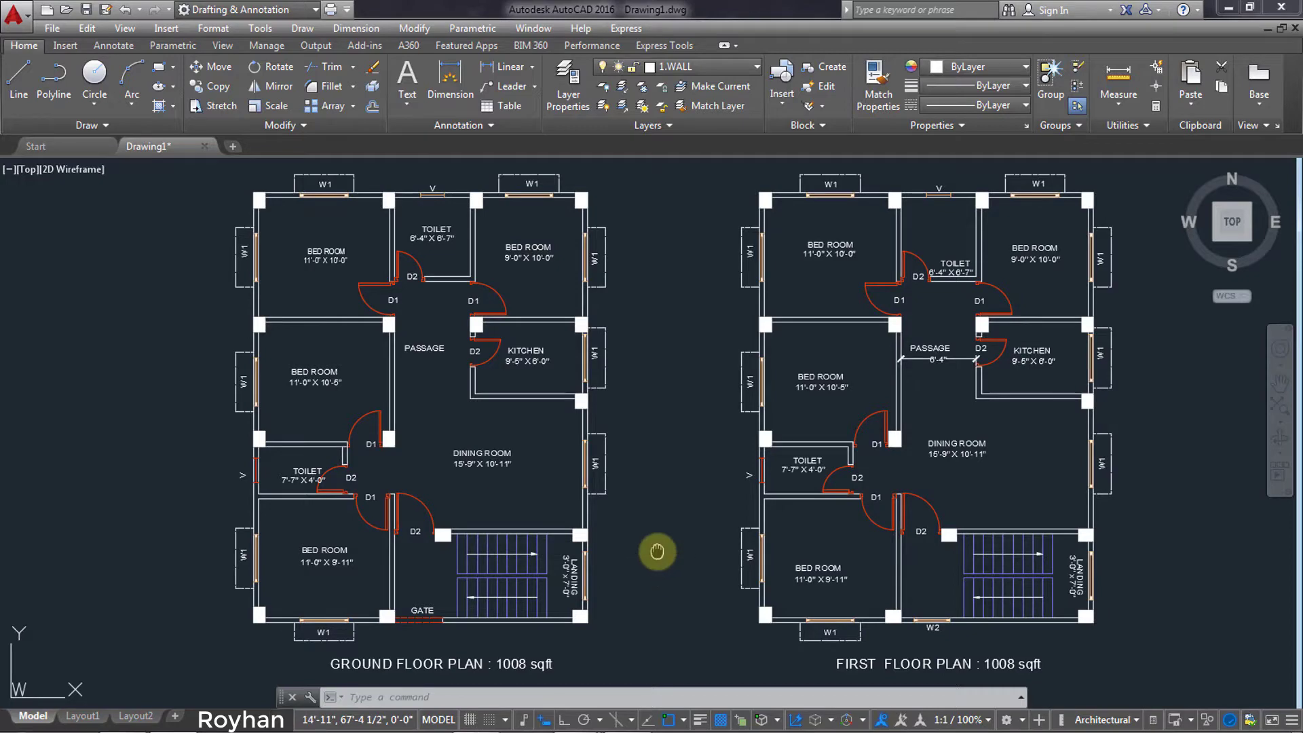
{"action": "middle_click_drag", "start_coordinate": [658, 551], "coordinate": [683, 556]}
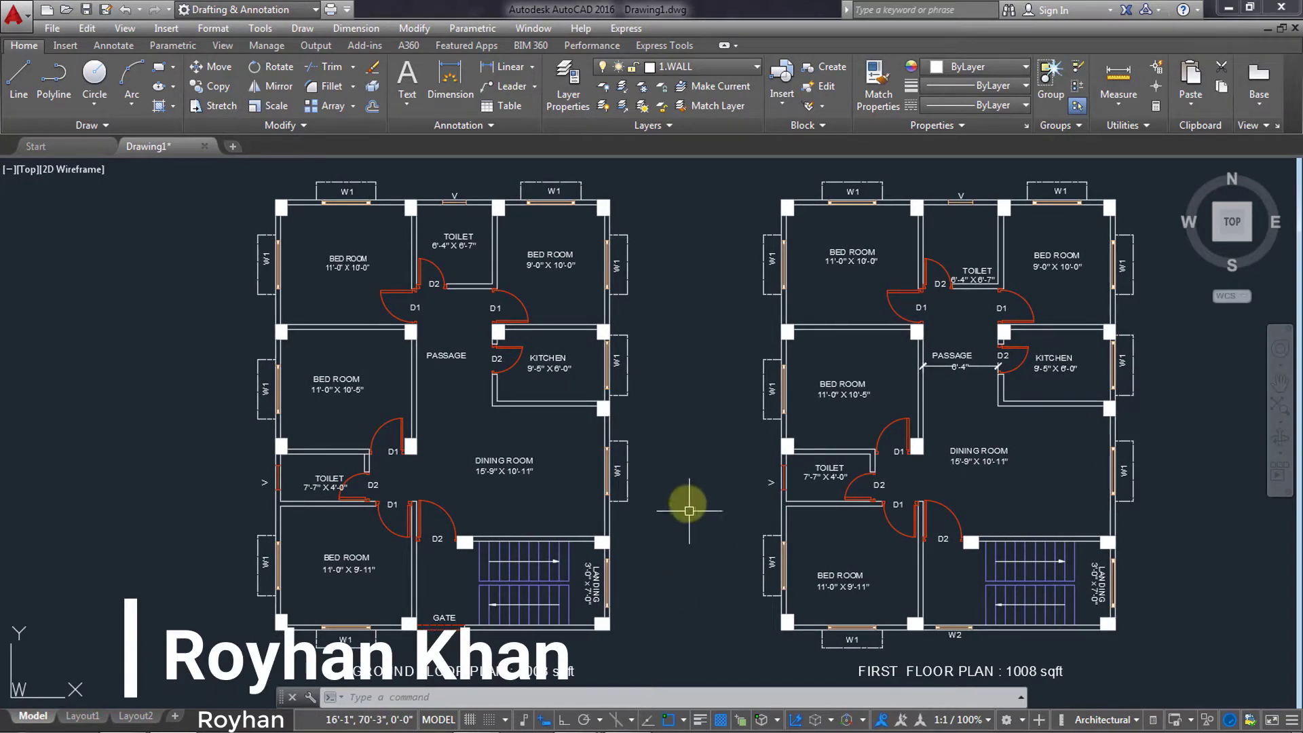
{"action": "middle_click_drag", "start_coordinate": [686, 503], "coordinate": [701, 527]}
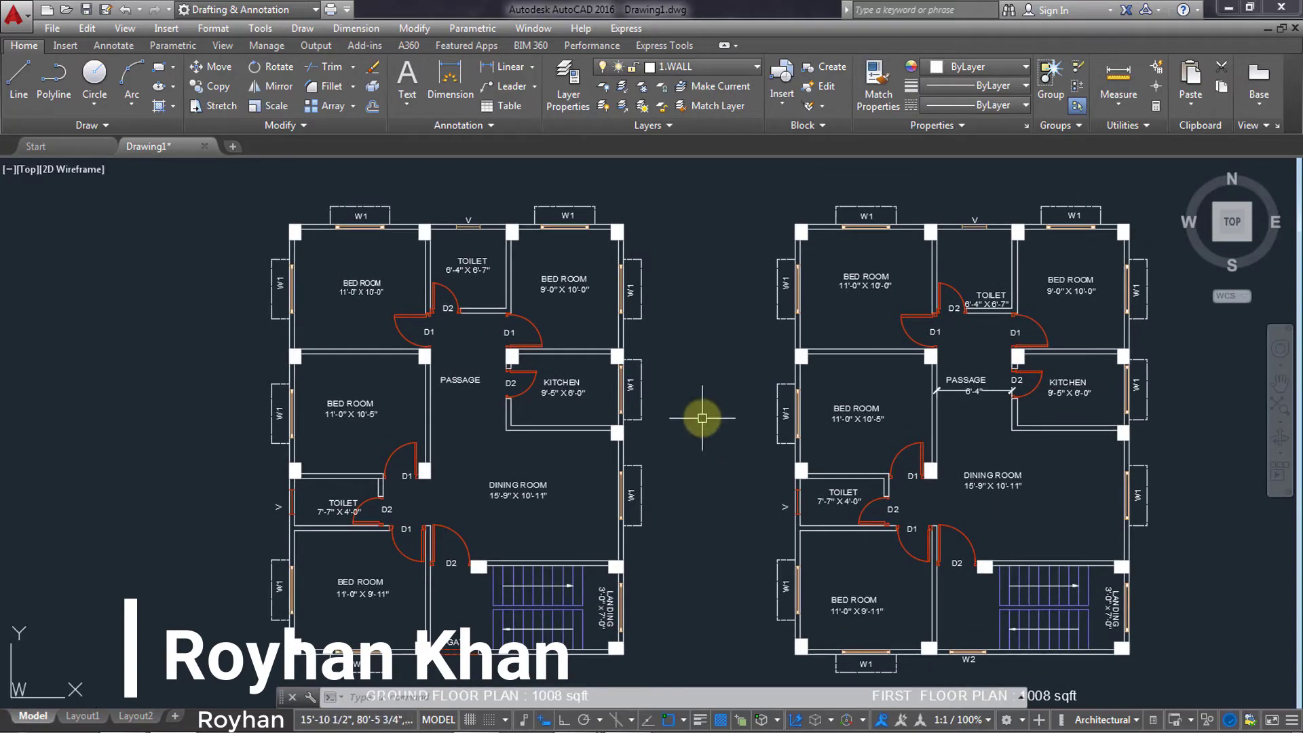
{"action": "mouse_move", "coordinate": [702, 417]}
{"action": "middle_mouse_down"}
{"action": "mouse_move", "coordinate": [738, 495]}
{"action": "mouse_move", "coordinate": [727, 527]}
{"action": "mouse_move", "coordinate": [740, 536]}
{"action": "mouse_move", "coordinate": [708, 343]}
{"action": "mouse_move", "coordinate": [729, 538]}
{"action": "middle_mouse_up"}
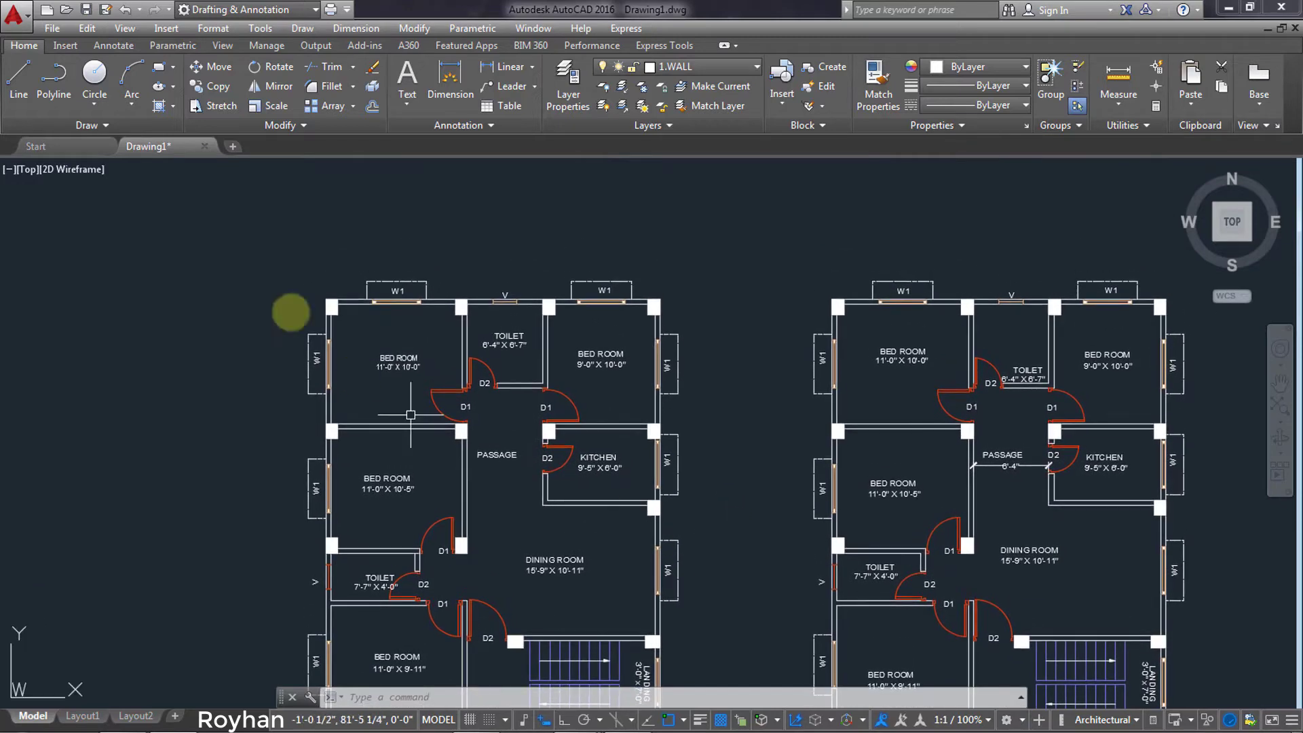
{"action": "left_click", "coordinate": [21, 95]}
{"action": "middle_click_drag", "start_coordinate": [349, 230], "coordinate": [348, 271]}
{"action": "left_click", "coordinate": [229, 237]}
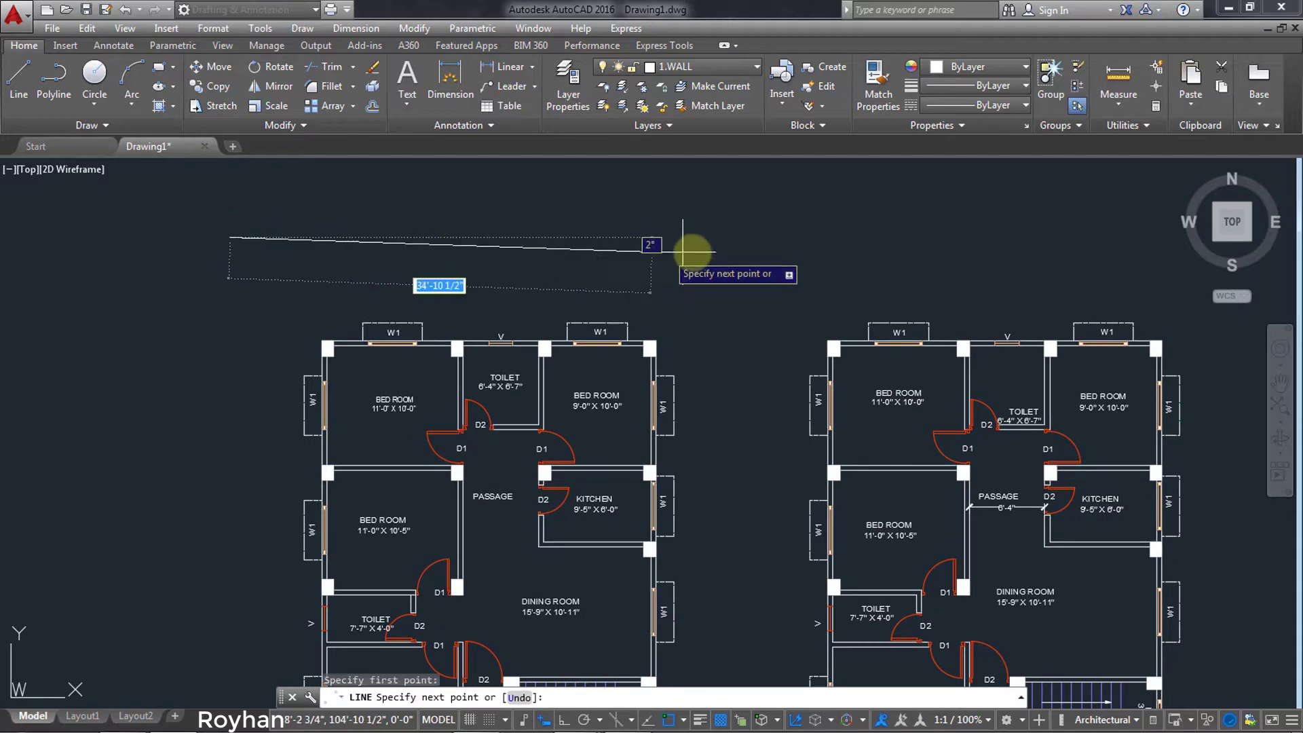
{"action": "key", "text": "F8"}
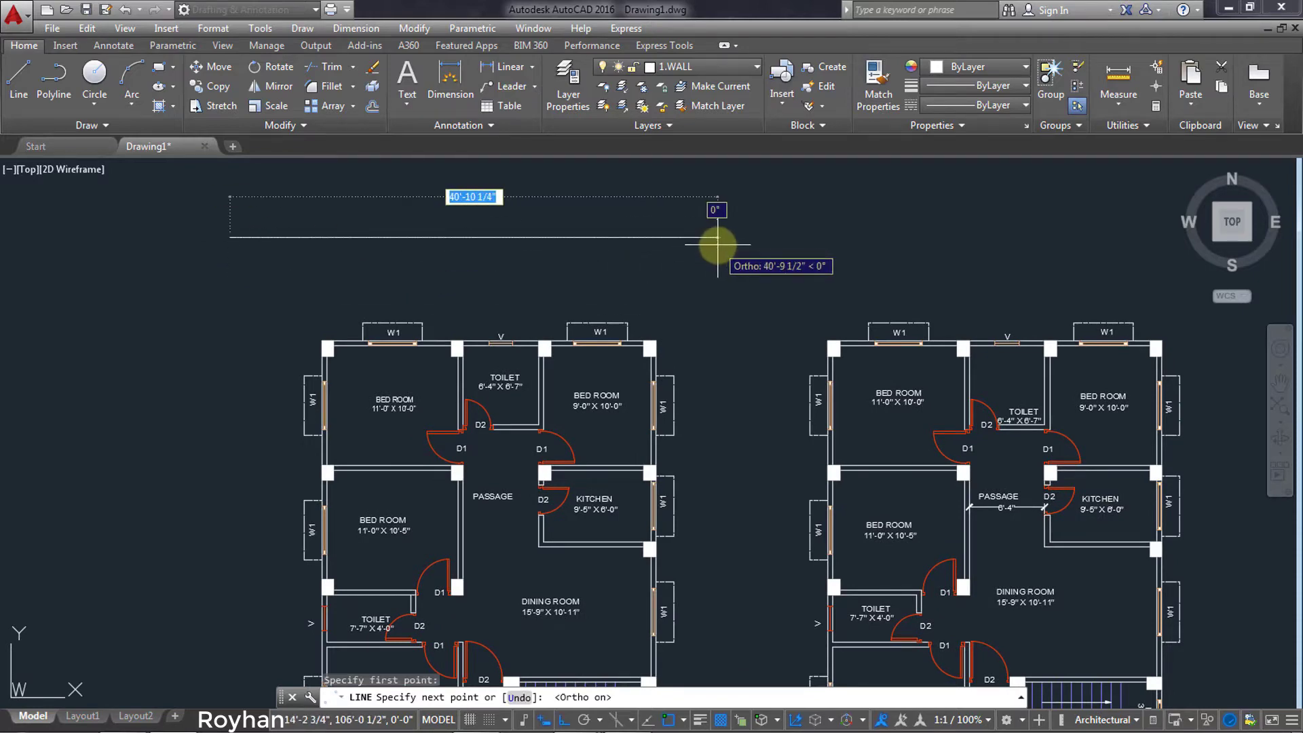
{"action": "left_click", "coordinate": [717, 243]}
{"action": "key", "text": "Return"}
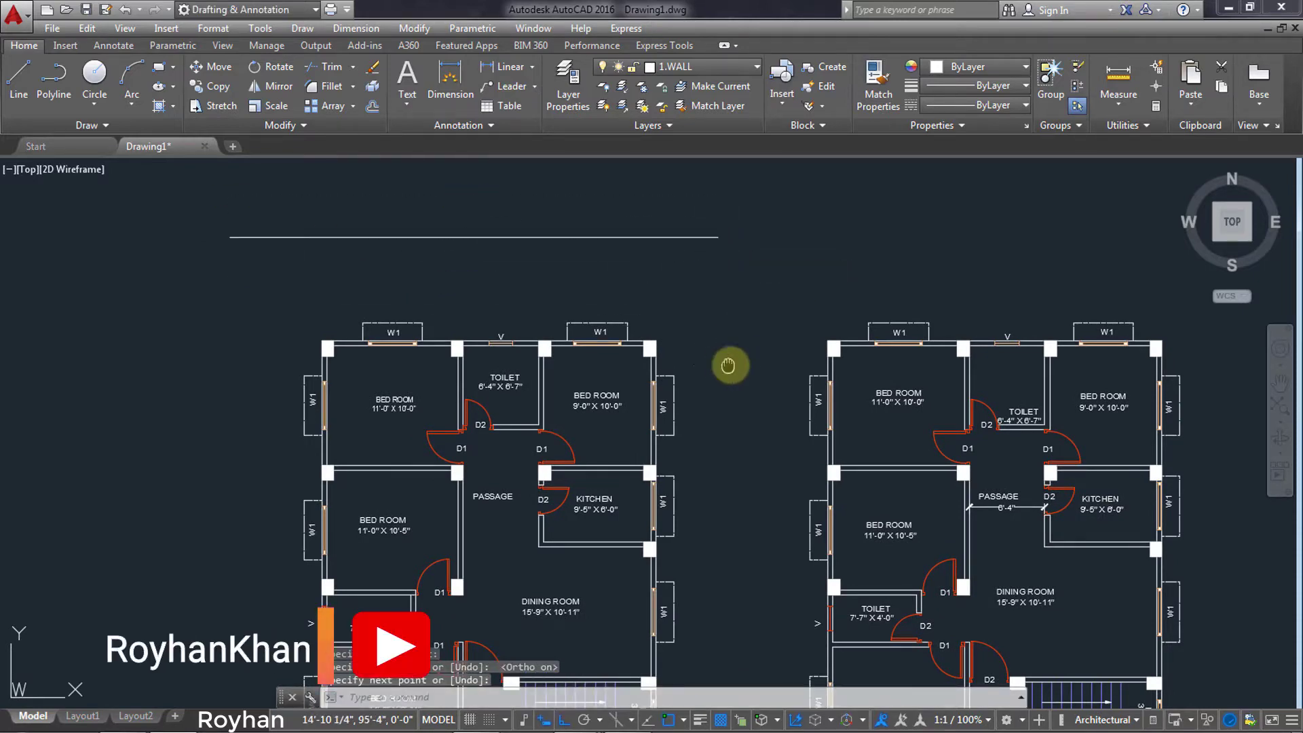
Copy the W1 window label to the right end of the new ground line.
{"action": "scroll", "coordinate": [675, 373], "scroll_direction": "up", "scroll_amount": 1}
{"action": "scroll", "coordinate": [623, 371], "scroll_direction": "up", "scroll_amount": 3}
{"action": "left_click", "coordinate": [586, 353]}
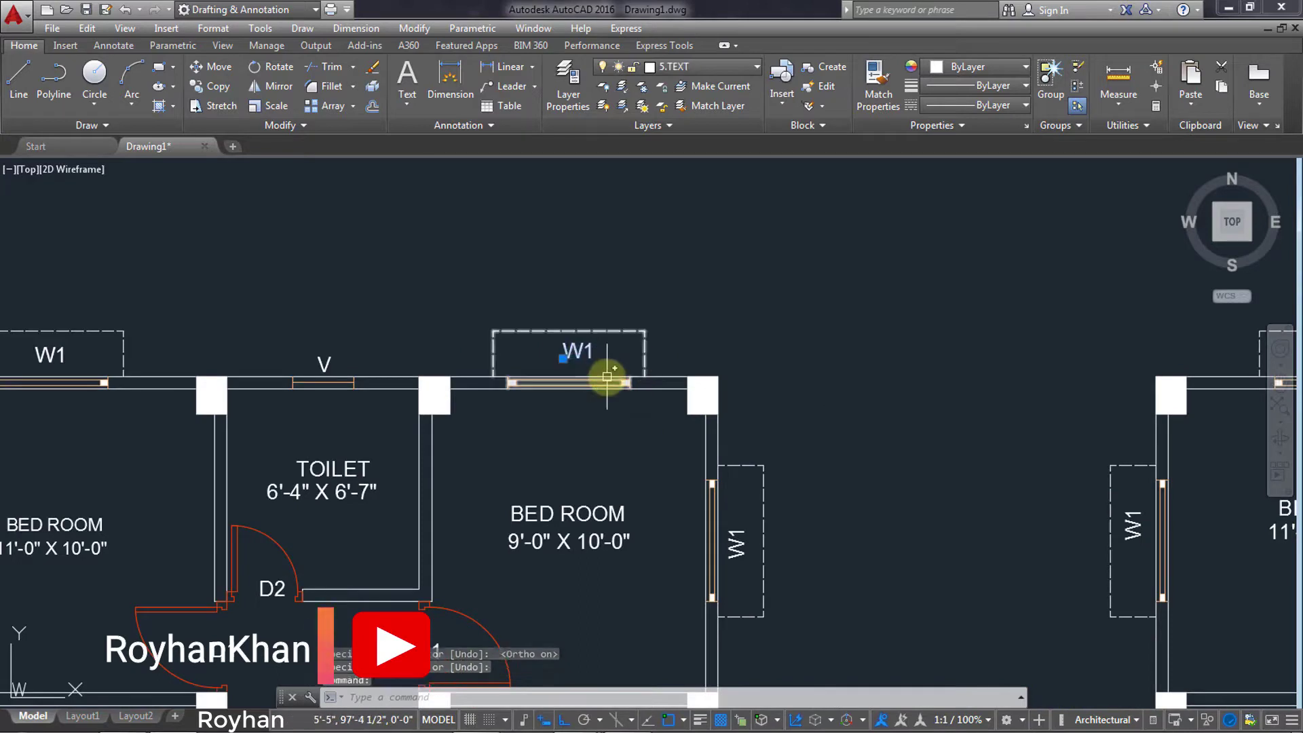
{"action": "type", "text": "co"}
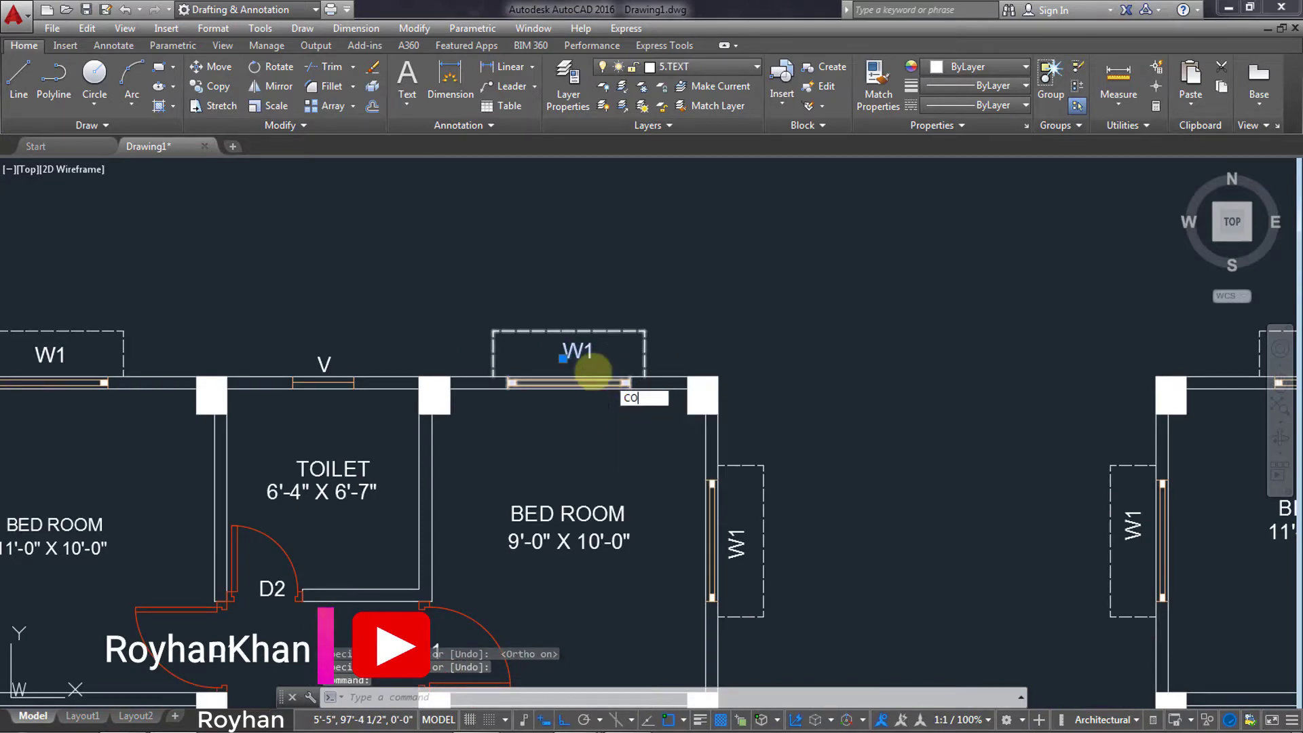
{"action": "key", "text": "Return"}
{"action": "left_click", "coordinate": [583, 352]}
{"action": "middle_click_drag", "start_coordinate": [677, 288], "coordinate": [634, 446]}
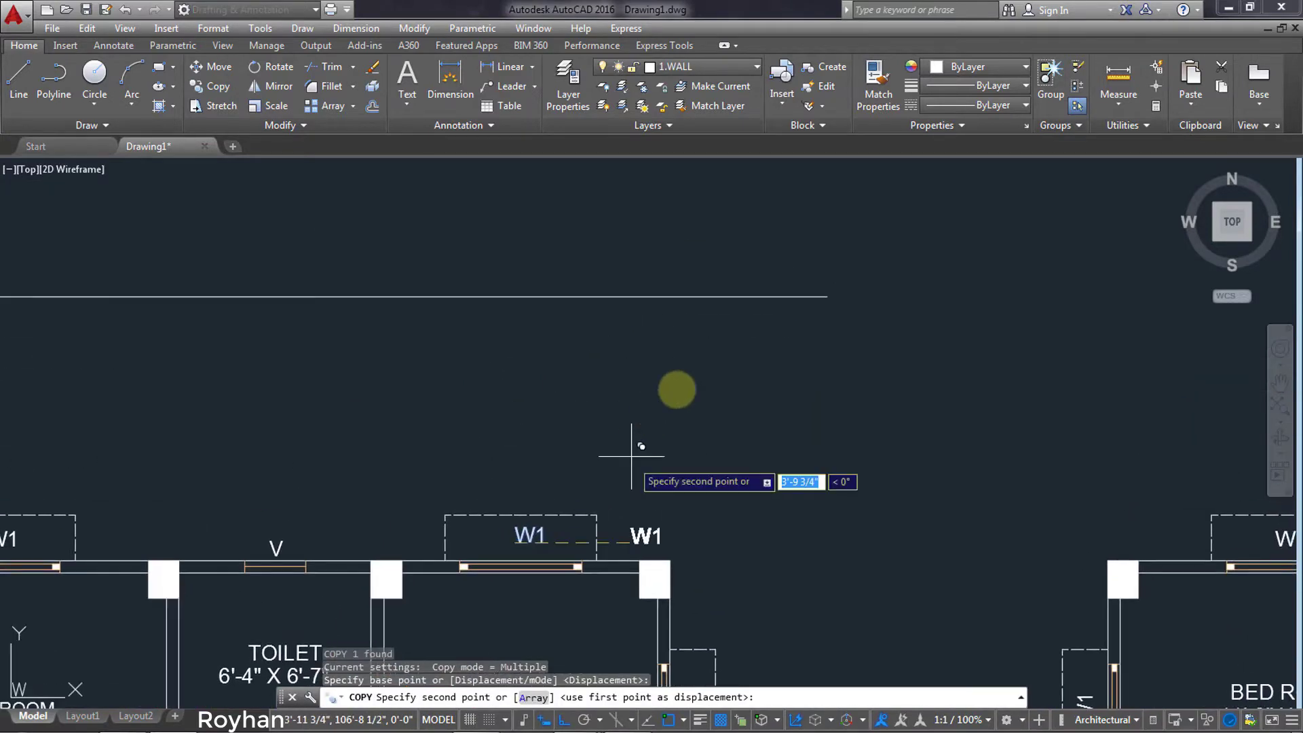
{"action": "key", "text": "F8"}
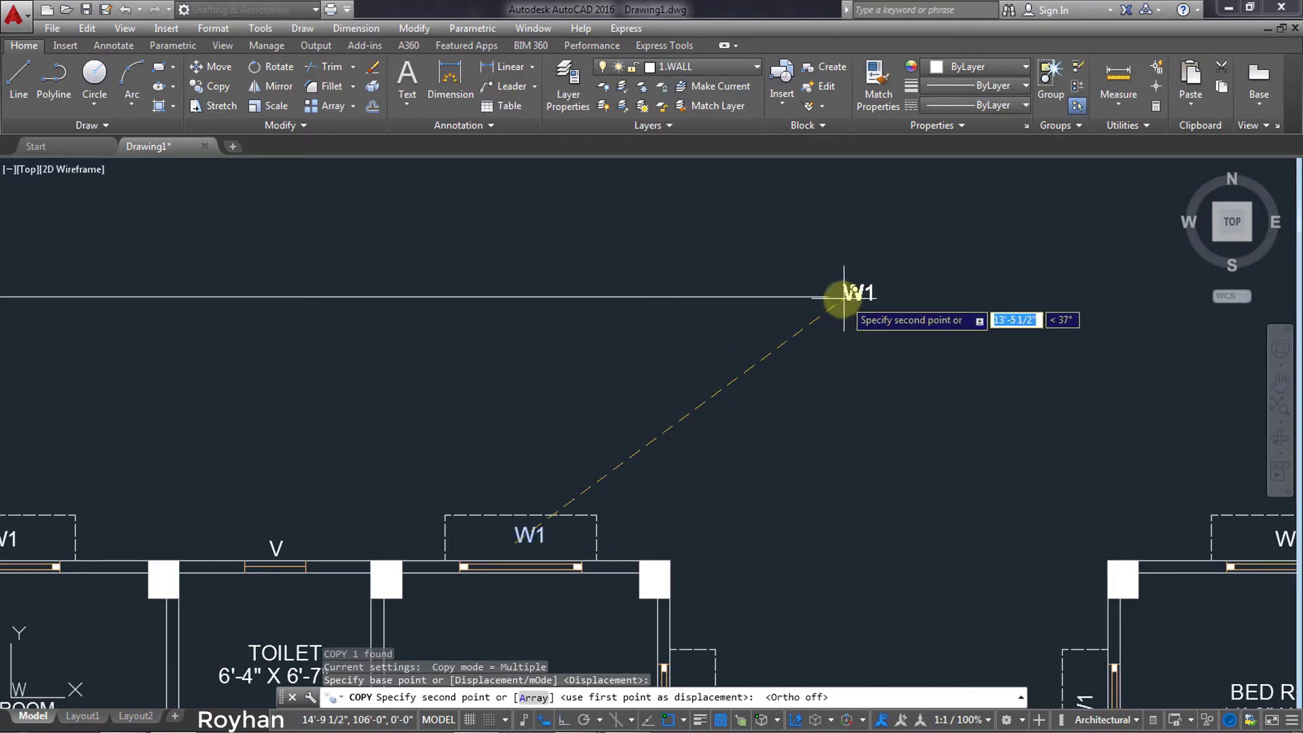
{"action": "left_click", "coordinate": [841, 301]}
{"action": "key", "text": "Escape"}
Change the copied label's text to 'GL.'.
{"action": "double_click", "coordinate": [856, 297]}
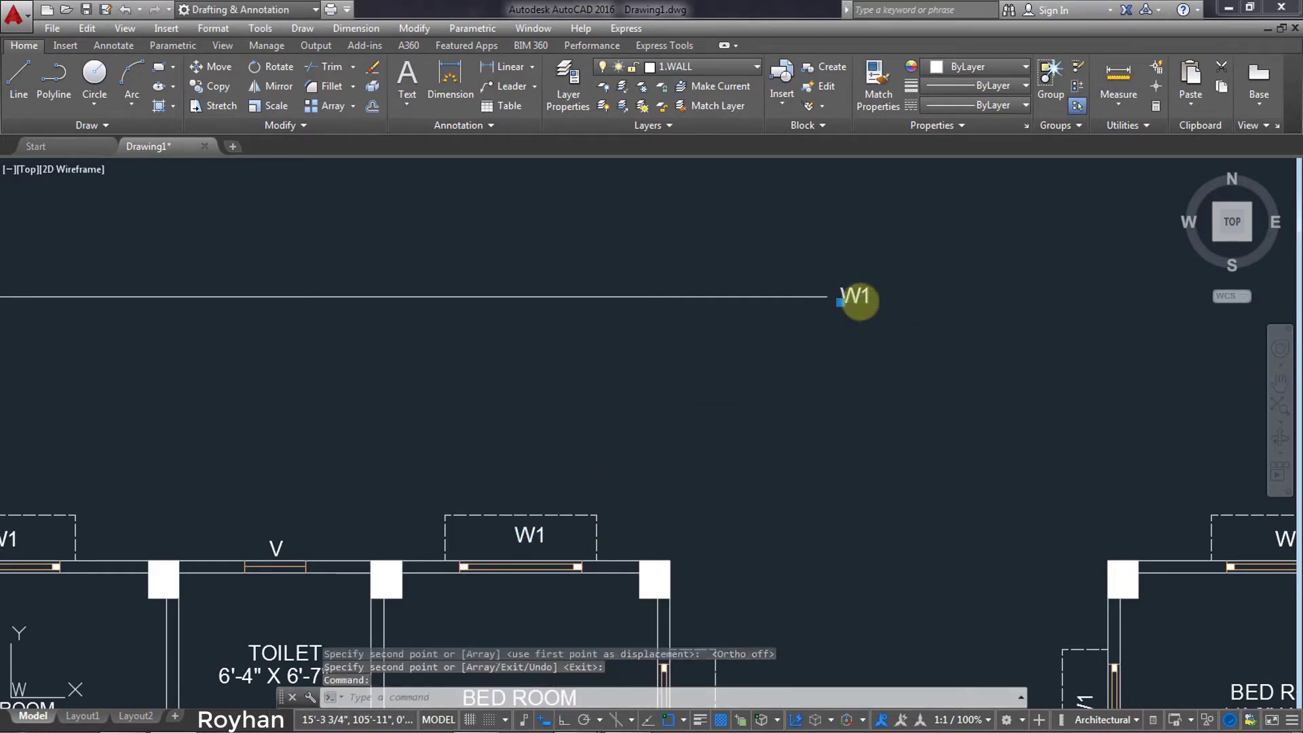
{"action": "type", "text": "GL"}
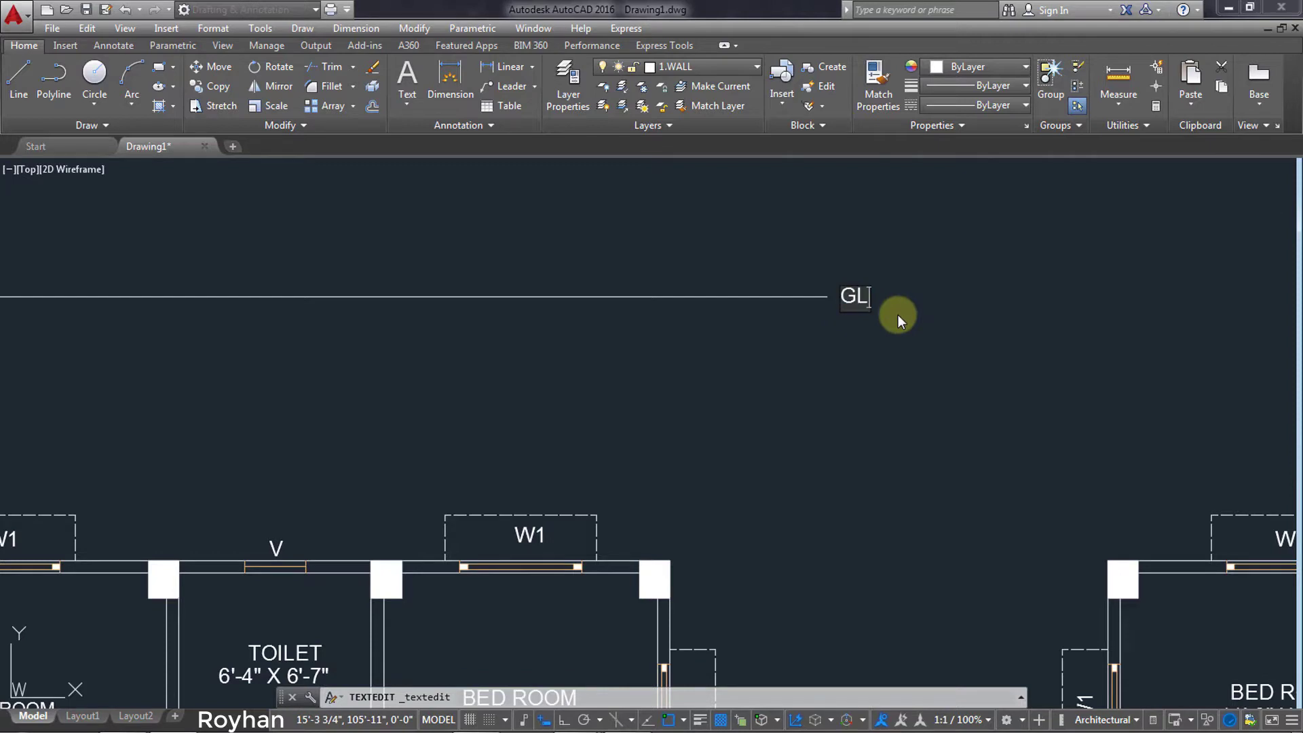
{"action": "type", "text": ","}
{"action": "key", "text": "BackSpace"}
{"action": "type", "text": "."}
{"action": "key", "text": "Return"}
{"action": "key", "text": "Return"}
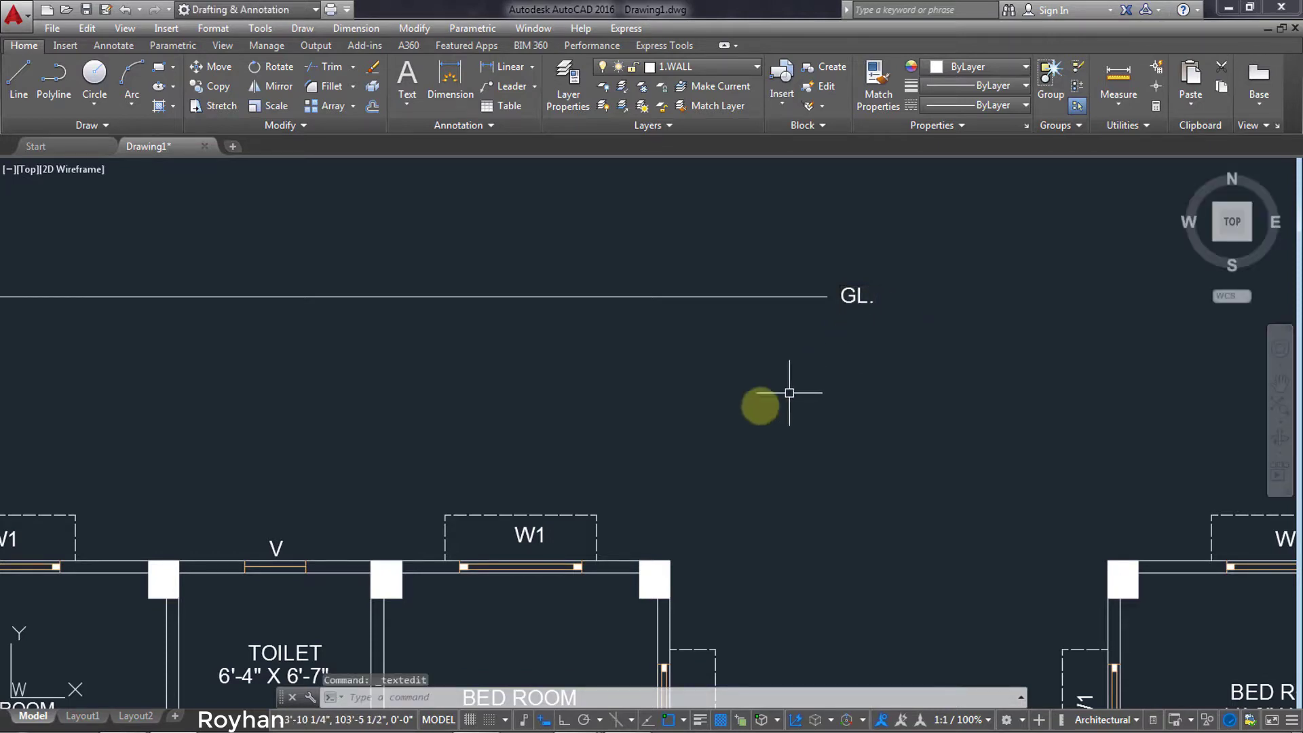
{"action": "scroll", "coordinate": [636, 416], "scroll_direction": "down", "scroll_amount": 2}
{"action": "scroll", "coordinate": [635, 416], "scroll_direction": "down", "scroll_amount": 1}
{"action": "scroll", "coordinate": [611, 428], "scroll_direction": "down", "scroll_amount": 1}
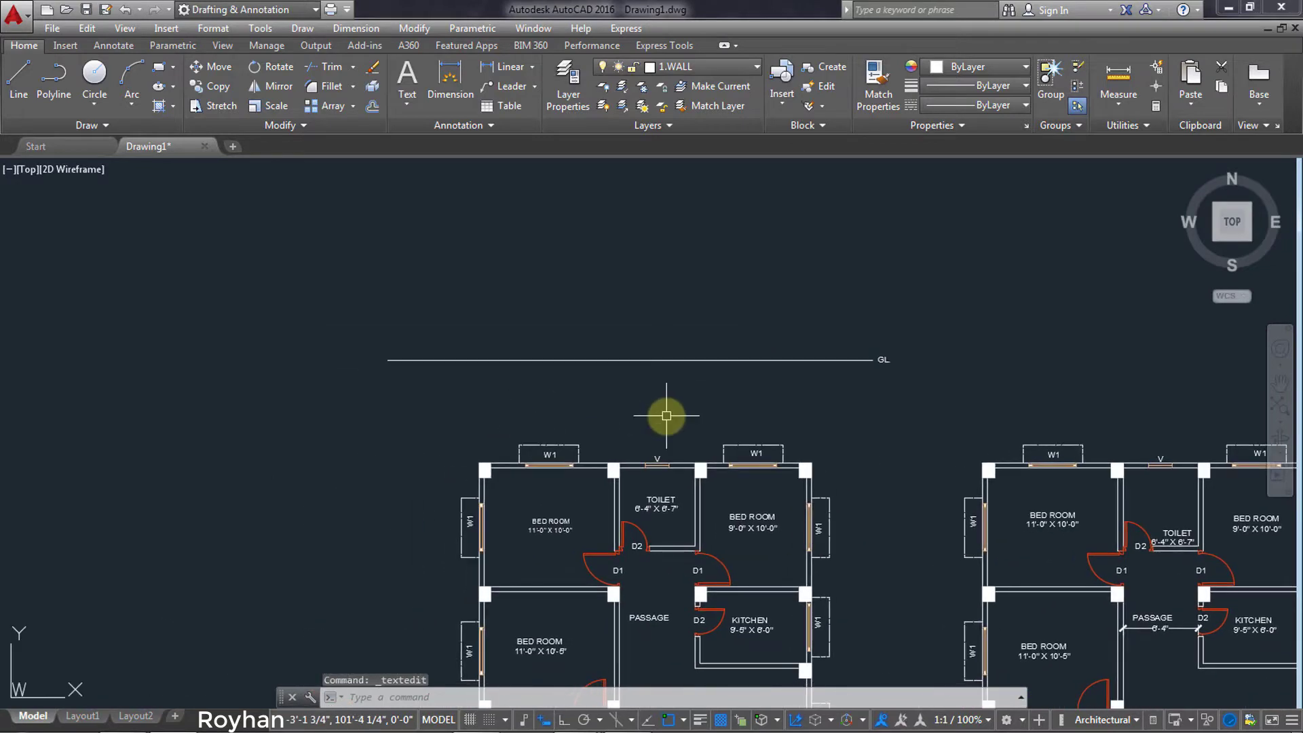
Offset the GL line 2'6 upward to create a parallel line.
{"action": "mouse_move", "coordinate": [666, 416]}
{"action": "middle_mouse_down"}
{"action": "mouse_move", "coordinate": [662, 464]}
{"action": "mouse_move", "coordinate": [661, 422]}
{"action": "middle_mouse_up"}
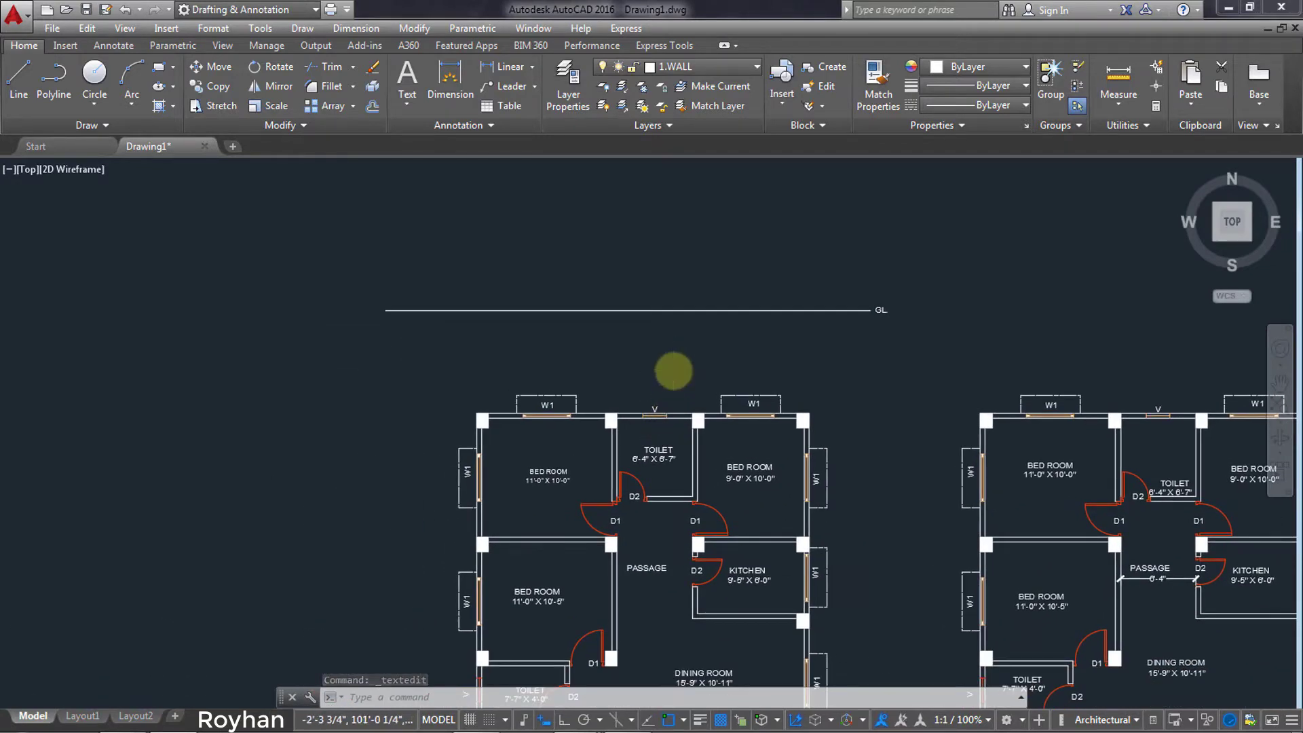
{"action": "scroll", "coordinate": [674, 371], "scroll_direction": "up", "scroll_amount": 2}
{"action": "middle_click_drag", "start_coordinate": [666, 367], "coordinate": [665, 390]}
{"action": "type", "text": "O"}
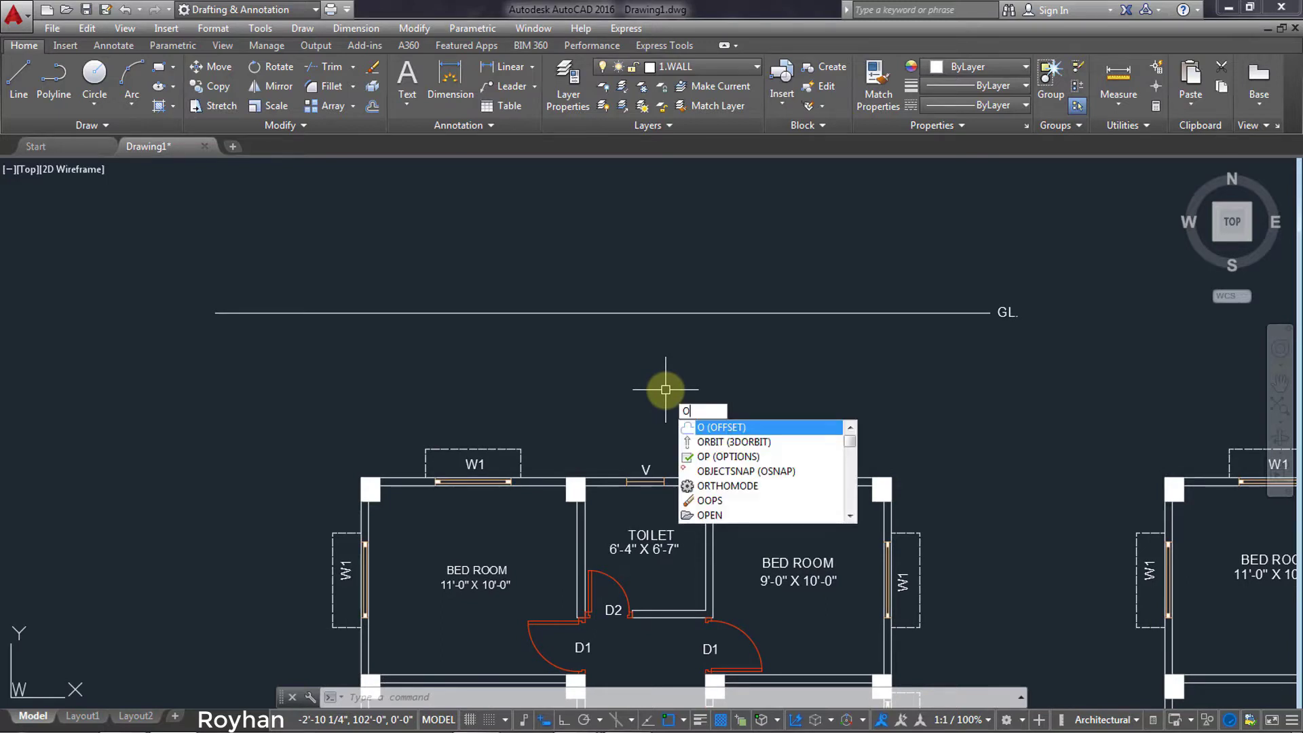
{"action": "key", "text": "Return"}
{"action": "type", "text": "2'6"}
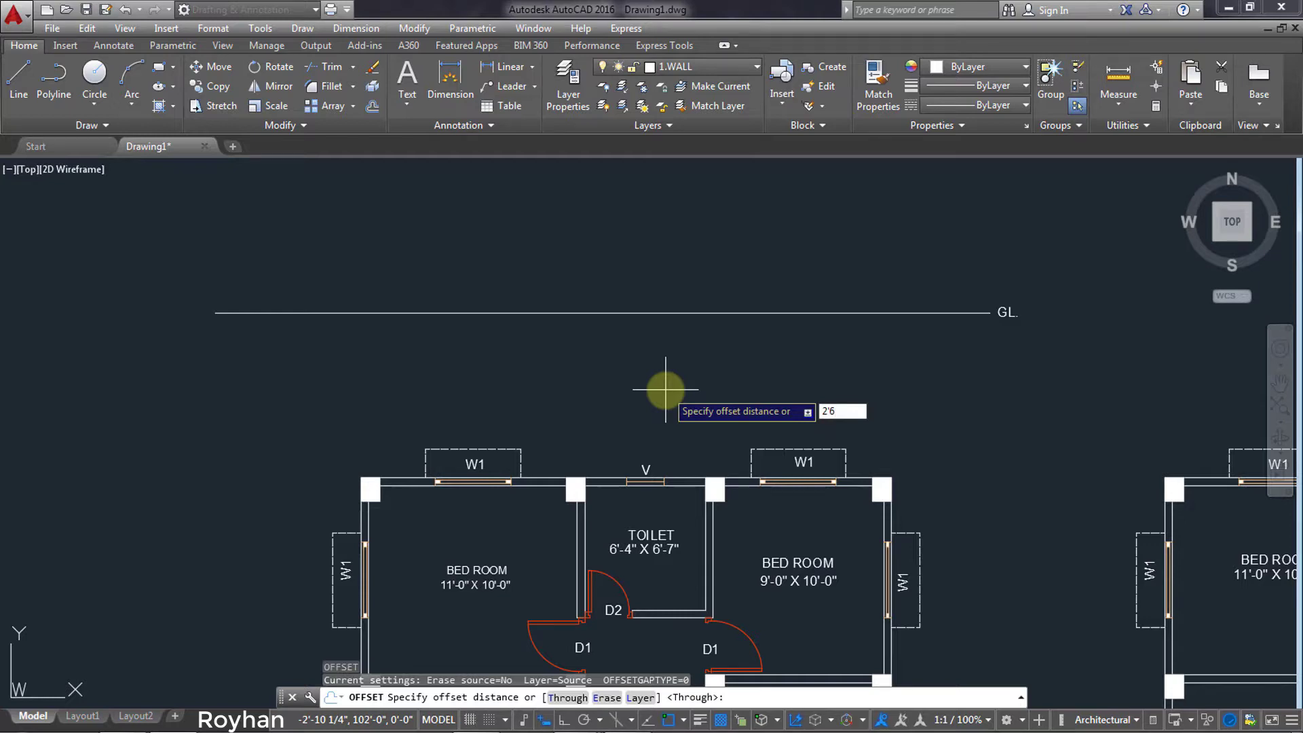
{"action": "key", "text": "Return"}
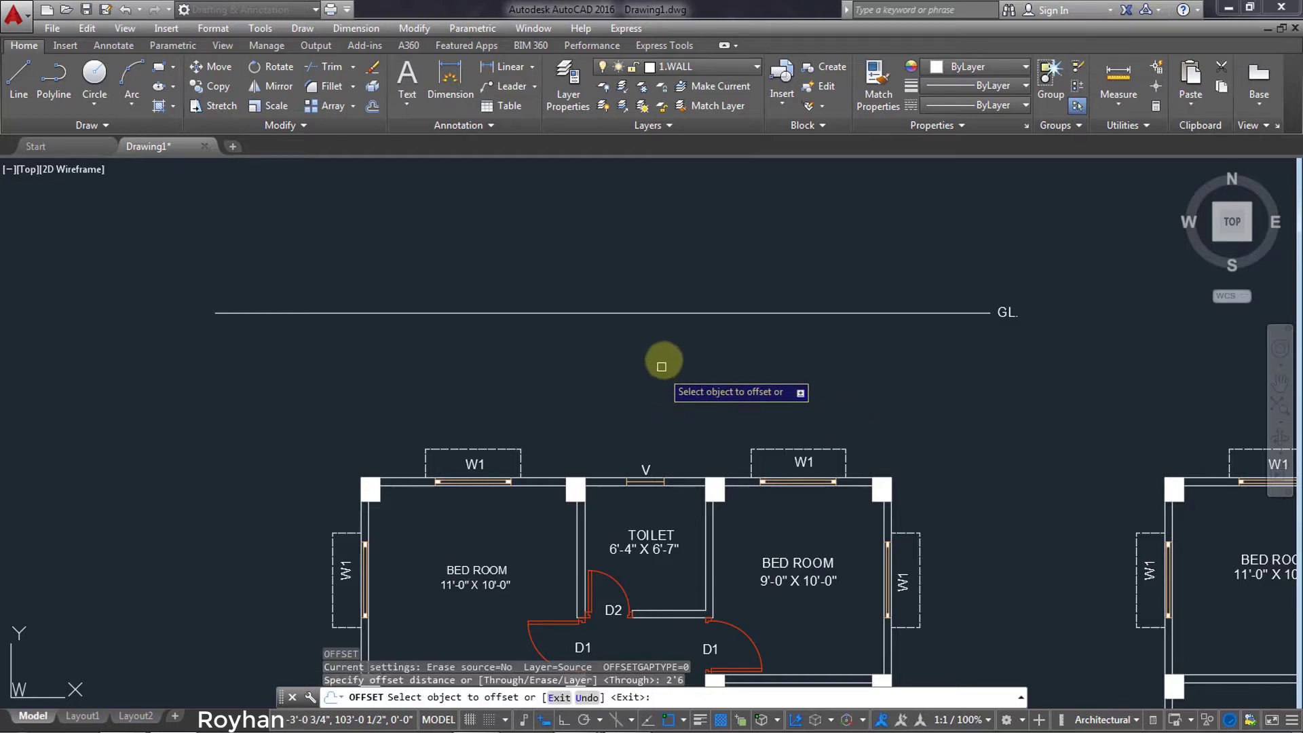
{"action": "left_click", "coordinate": [662, 314]}
{"action": "left_click", "coordinate": [675, 249]}
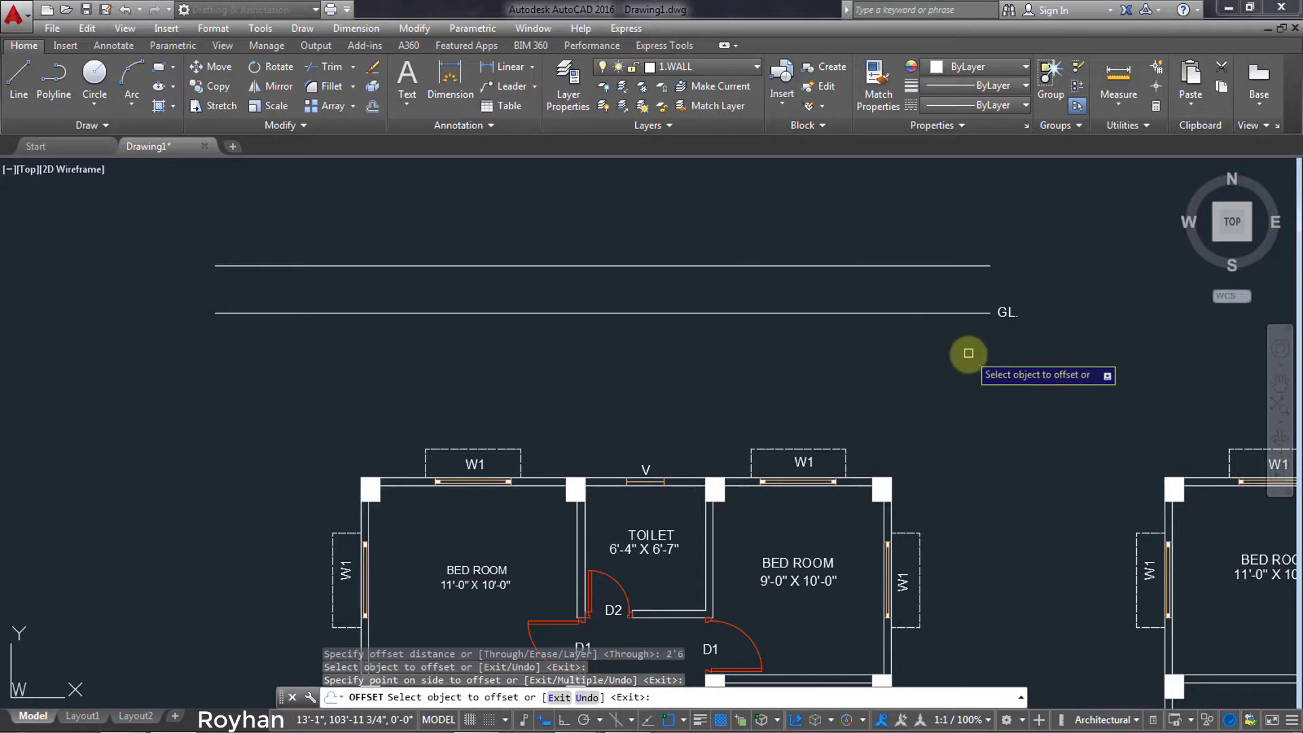
{"action": "key", "text": "Return"}
Copy the GL label to the right end of the new parallel line.
{"action": "key", "text": "Return"}
{"action": "left_click", "coordinate": [1007, 317]}
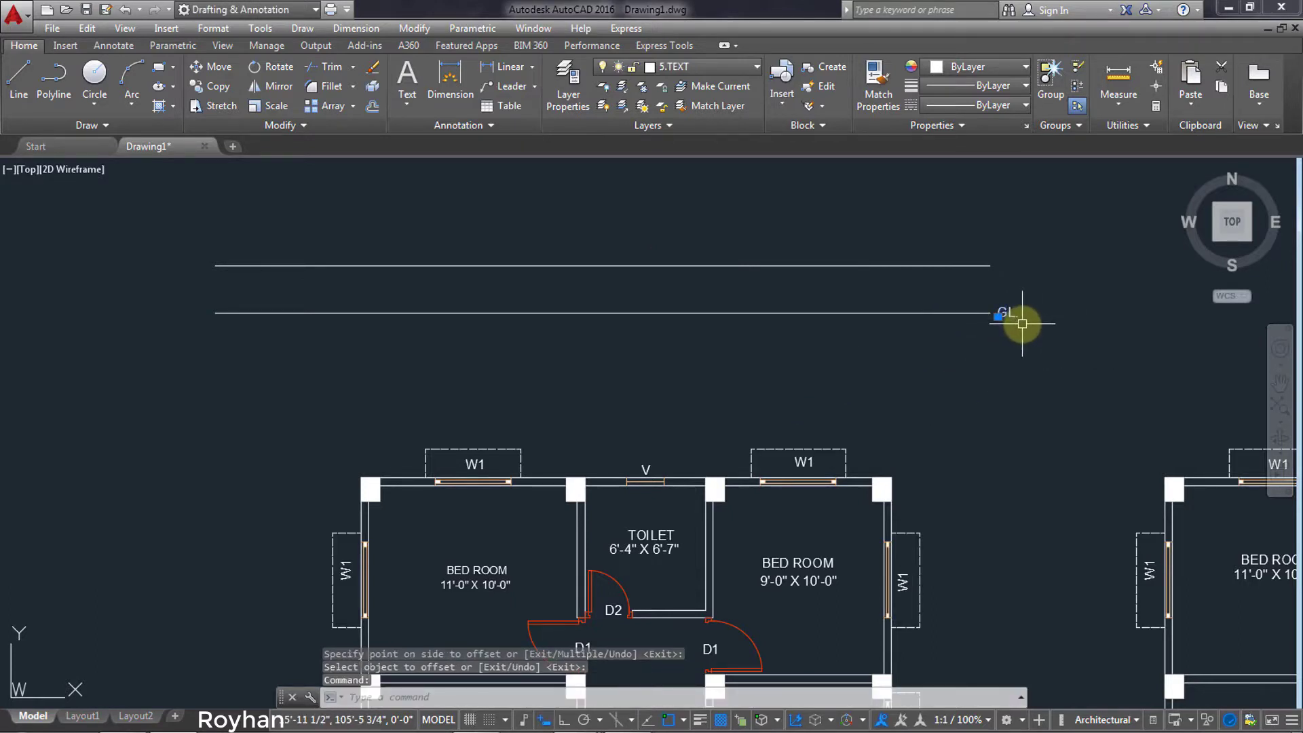
{"action": "type", "text": "co"}
{"action": "key", "text": "Return"}
{"action": "left_click", "coordinate": [1005, 315]}
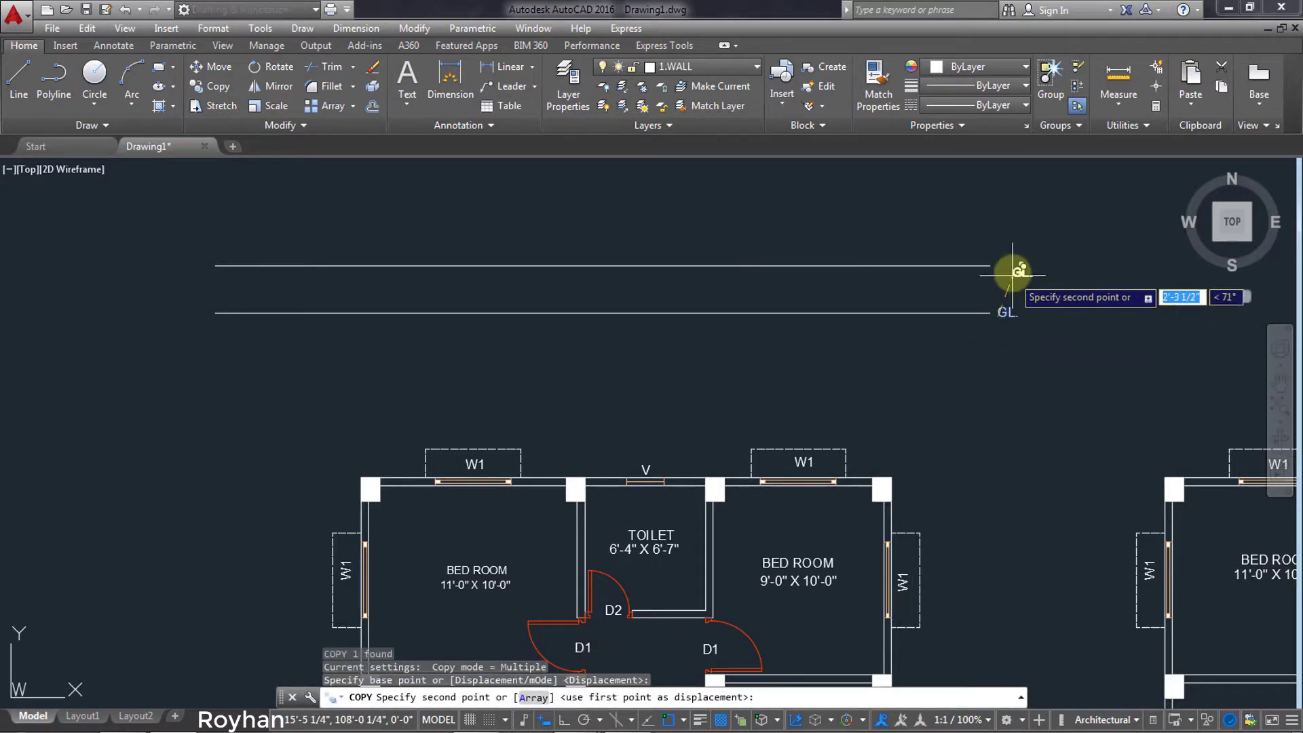
{"action": "scroll", "coordinate": [1002, 268], "scroll_direction": "up", "scroll_amount": 1}
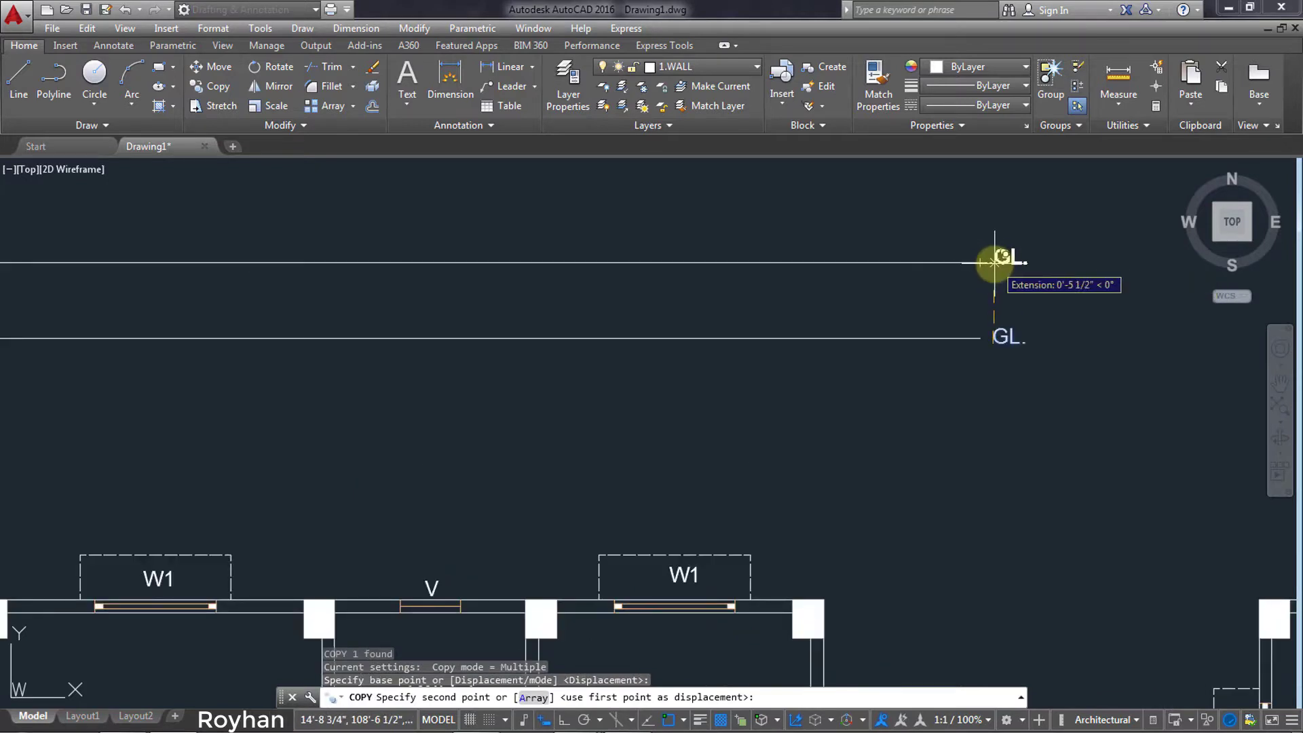
{"action": "left_click", "coordinate": [1007, 259]}
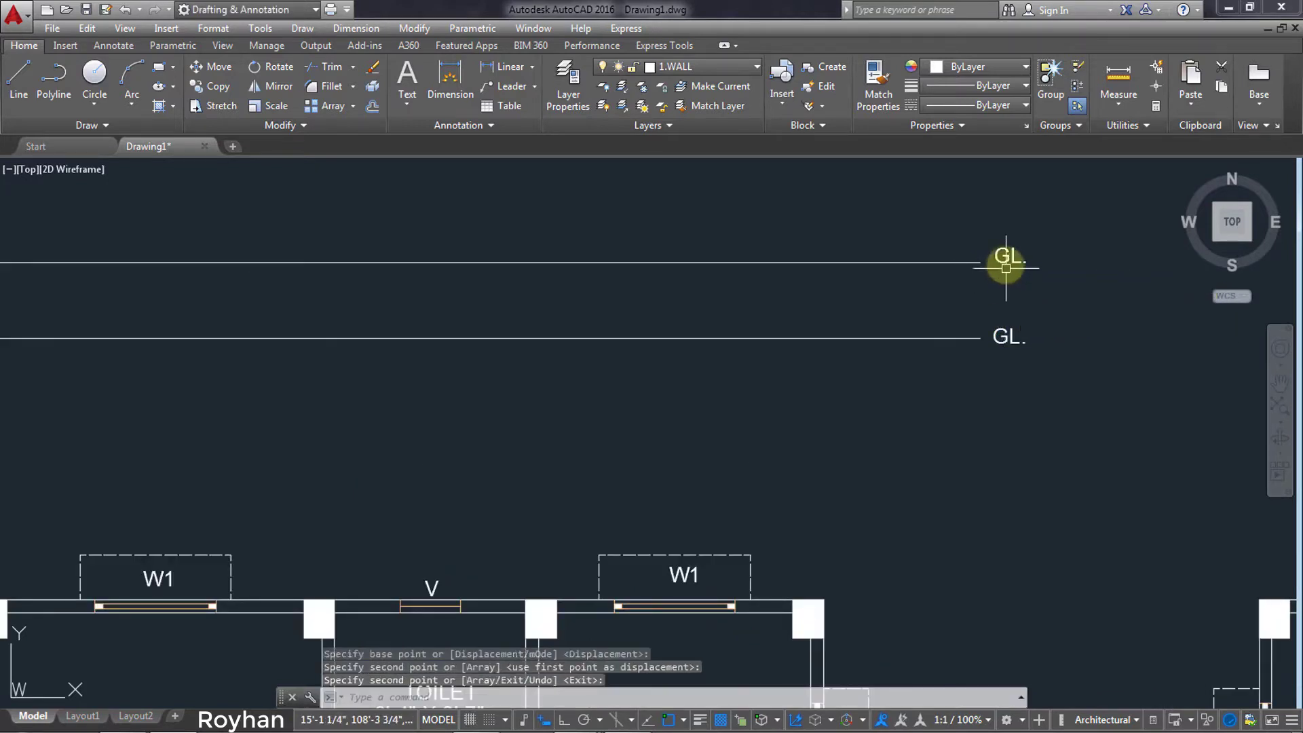
{"action": "key", "text": "Return"}
Retype the copied label as 'PL'.
{"action": "double_click", "coordinate": [1009, 257]}
{"action": "type", "text": "P"}
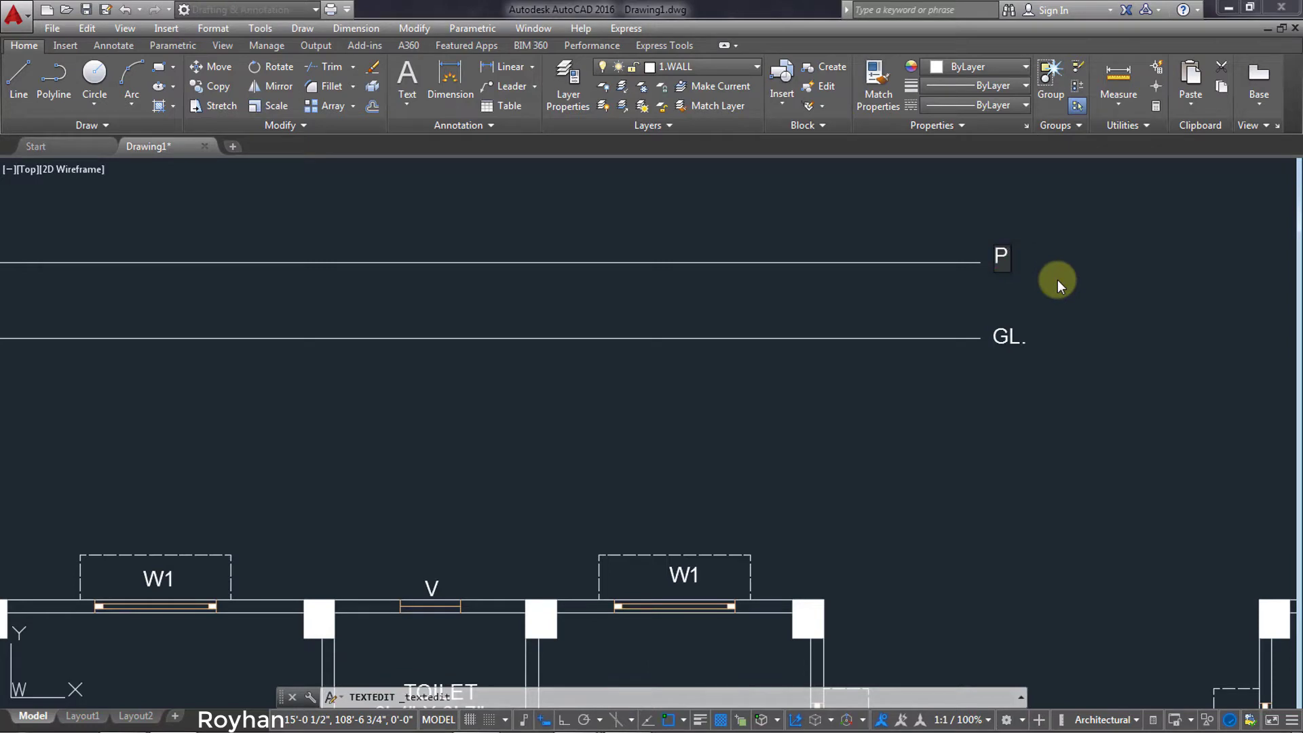
{"action": "type", "text": "L"}
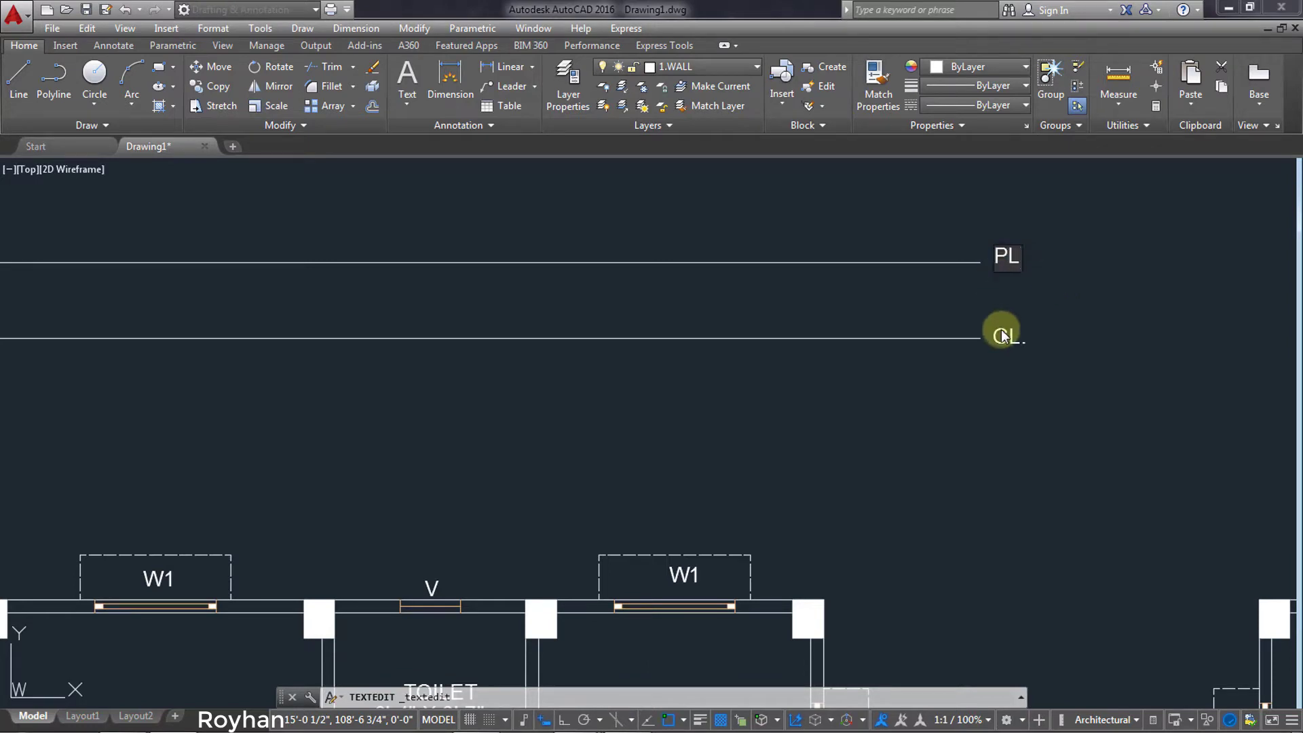
{"action": "key", "text": "Escape"}
{"action": "scroll", "coordinate": [990, 380], "scroll_direction": "down", "scroll_amount": 2}
{"action": "scroll", "coordinate": [903, 411], "scroll_direction": "down", "scroll_amount": 2}
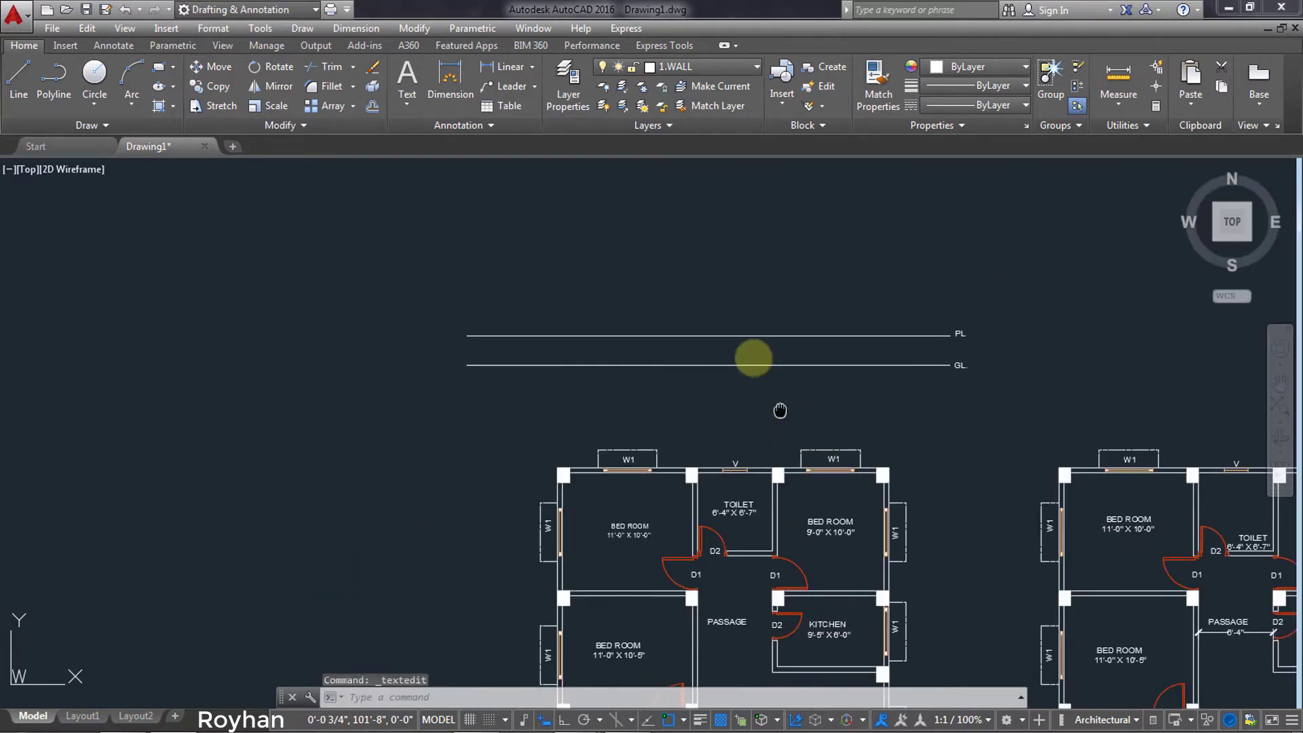
{"action": "mouse_move", "coordinate": [780, 408]}
{"action": "middle_mouse_down"}
{"action": "mouse_move", "coordinate": [663, 450]}
{"action": "mouse_move", "coordinate": [666, 348]}
{"action": "middle_mouse_up"}
Place vertical construction lines through the ground floor's left wall, right wall and gate edge.
{"action": "scroll", "coordinate": [671, 402], "scroll_direction": "down", "scroll_amount": 1}
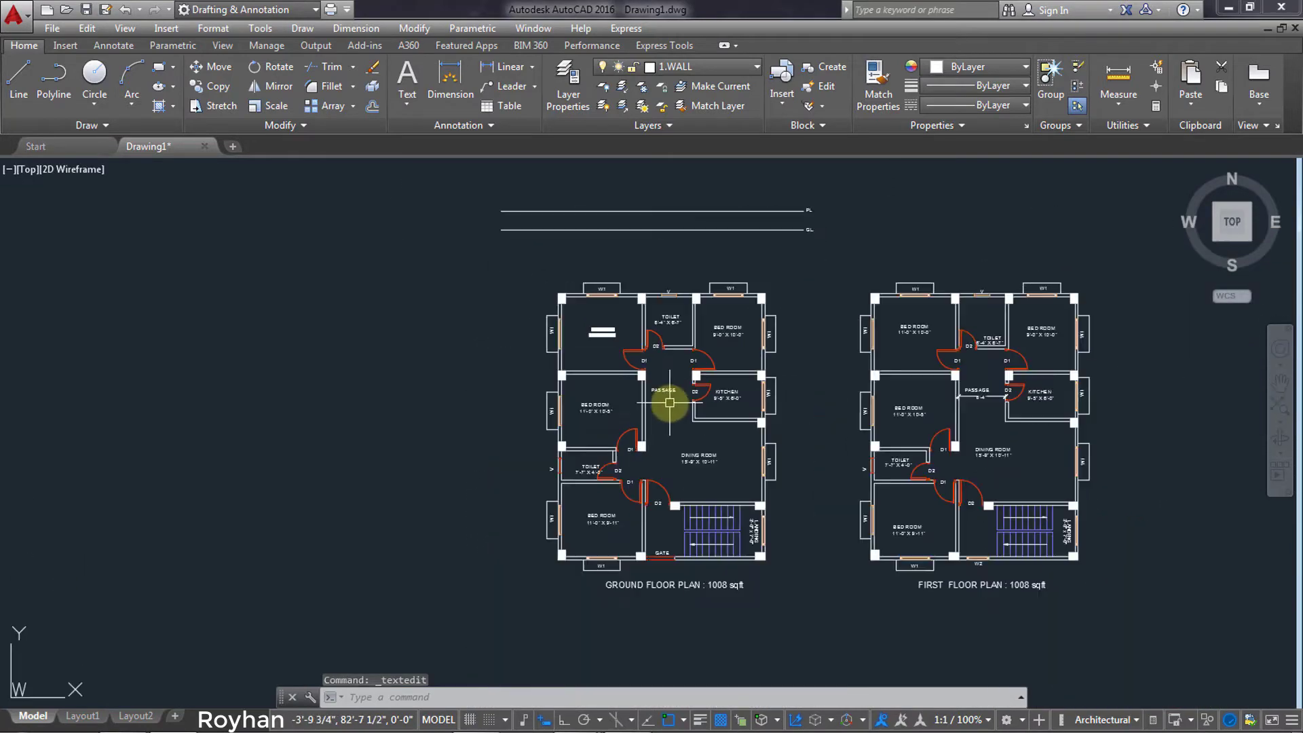
{"action": "scroll", "coordinate": [670, 403], "scroll_direction": "up", "scroll_amount": 1}
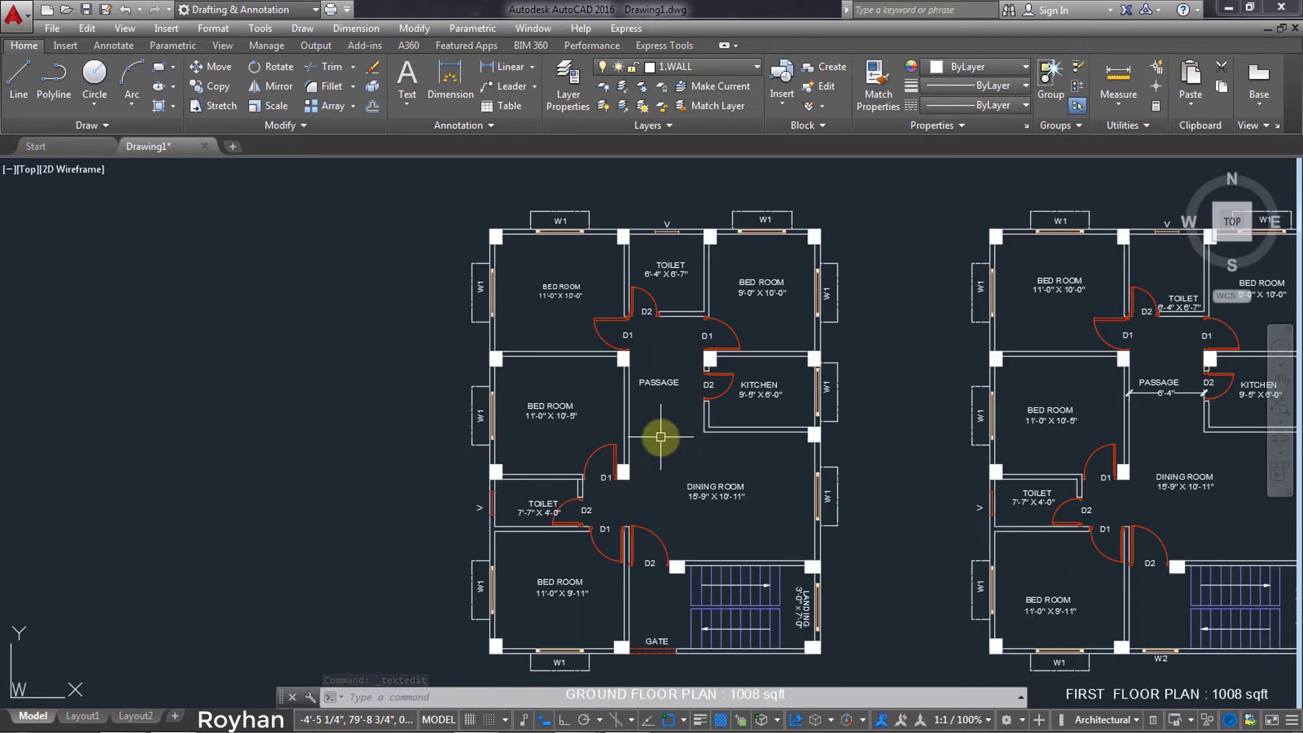
{"action": "type", "text": "Xl"}
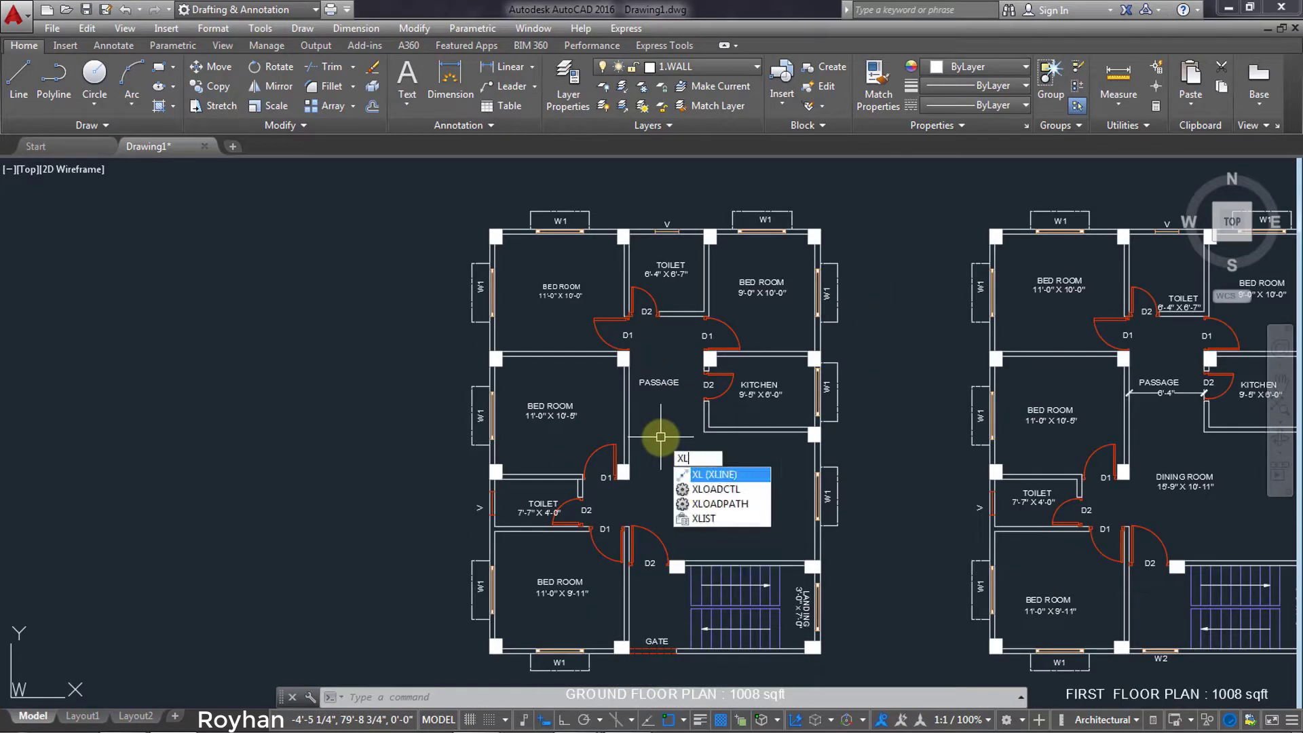
{"action": "key", "text": "Return"}
{"action": "type", "text": "V"}
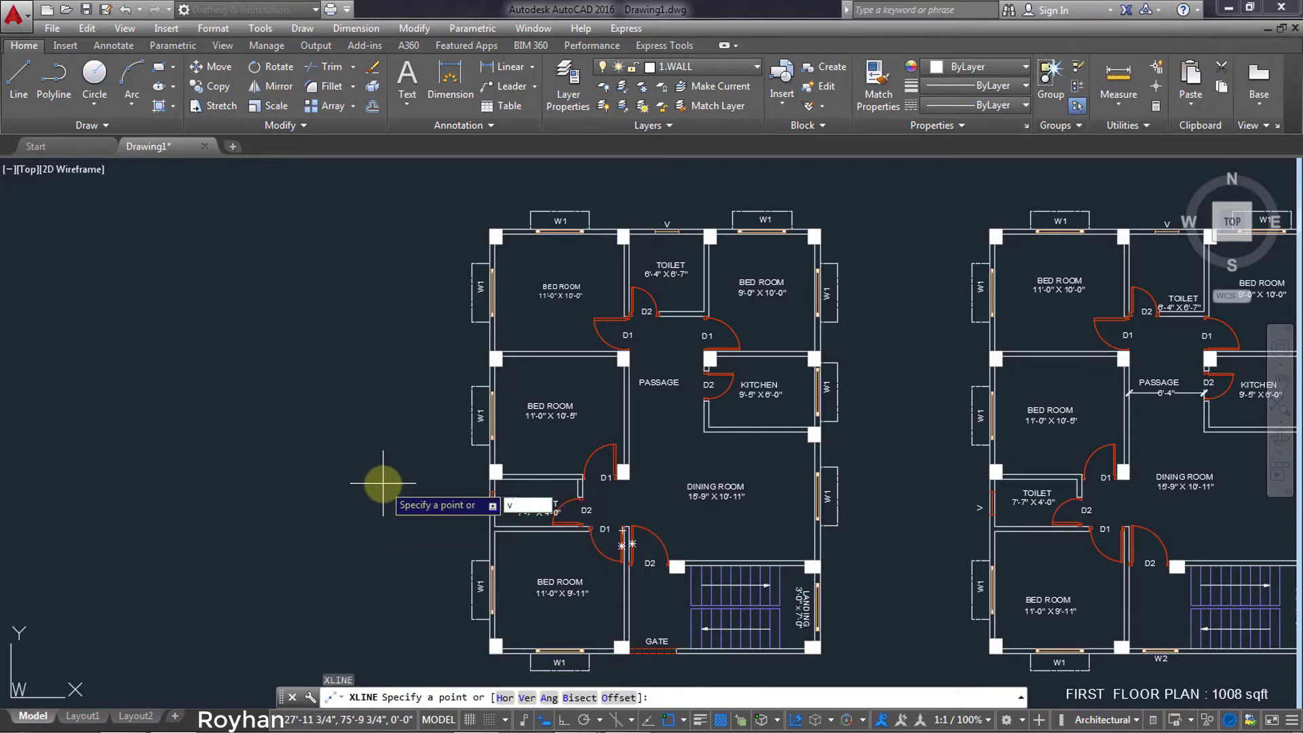
{"action": "key", "text": "Return"}
{"action": "middle_click_drag", "start_coordinate": [524, 544], "coordinate": [523, 427]}
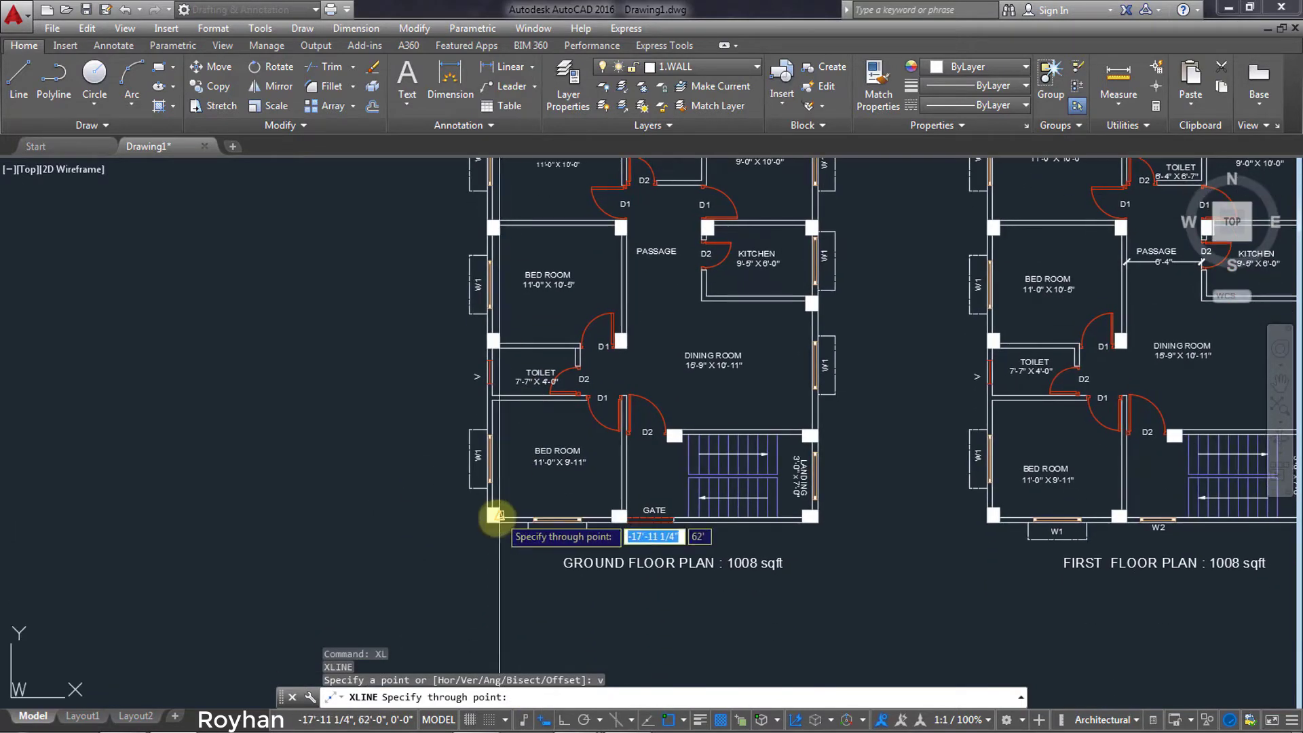
{"action": "left_click", "coordinate": [480, 523]}
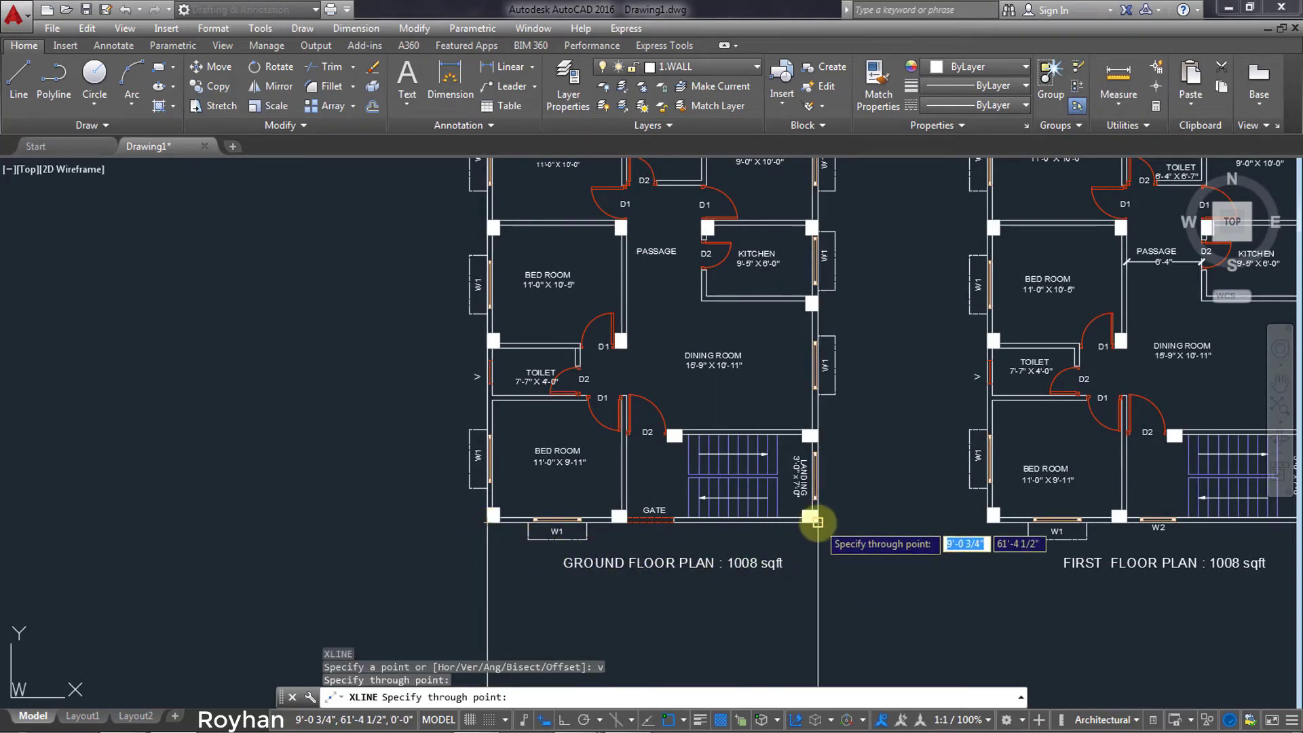
{"action": "left_click", "coordinate": [818, 533]}
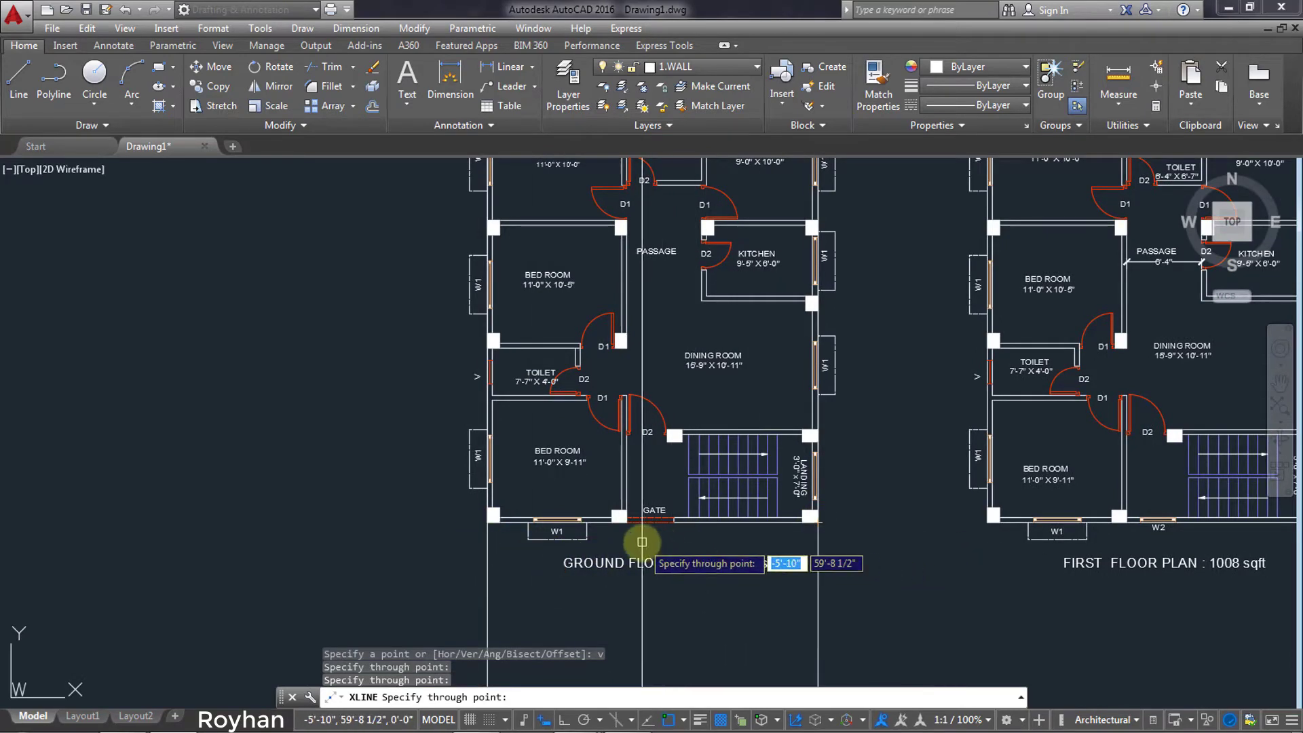
{"action": "scroll", "coordinate": [643, 542], "scroll_direction": "up", "scroll_amount": 2}
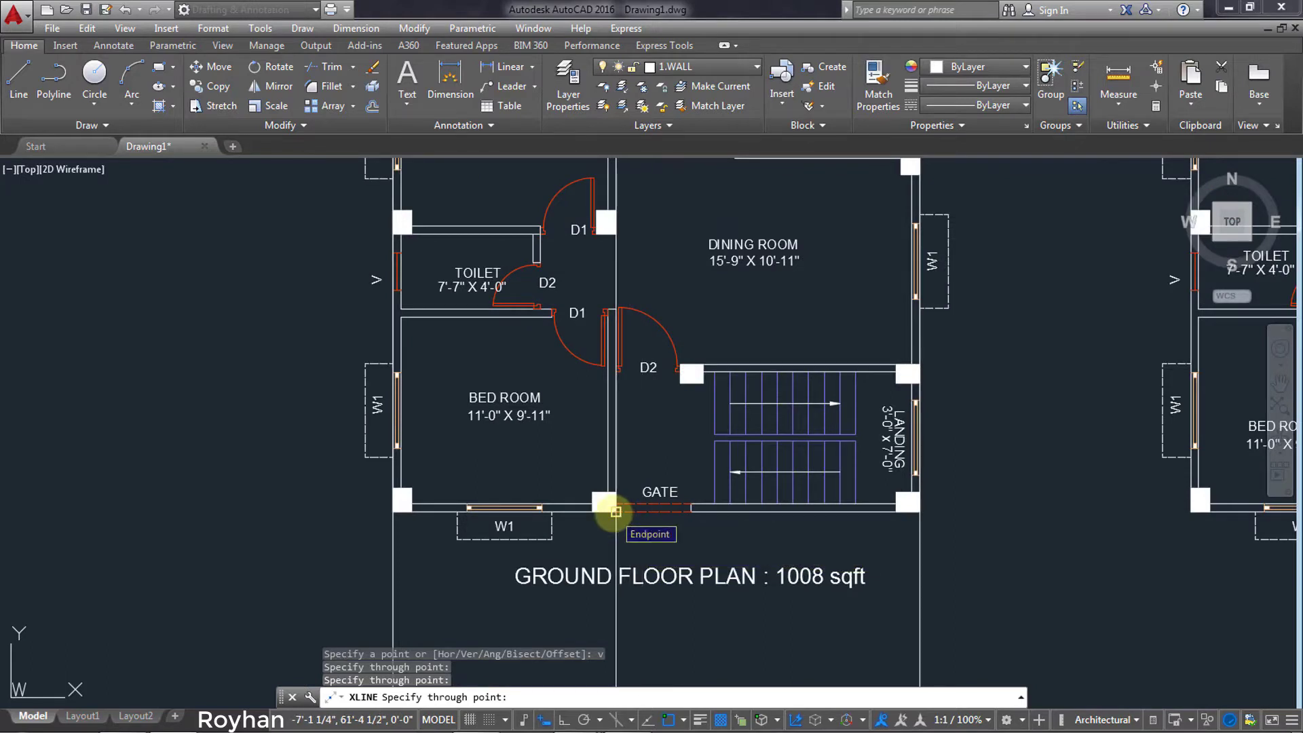
{"action": "left_click", "coordinate": [616, 511]}
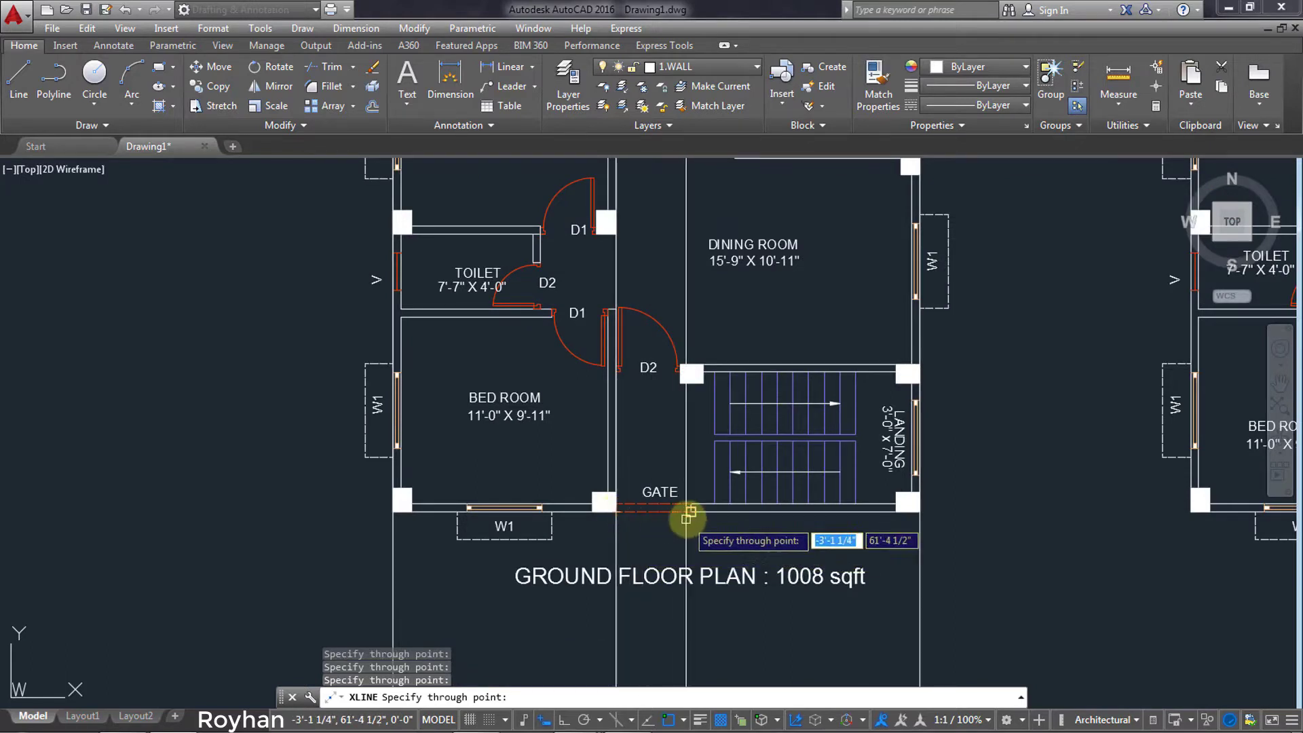
{"action": "scroll", "coordinate": [691, 512], "scroll_direction": "down", "scroll_amount": 5}
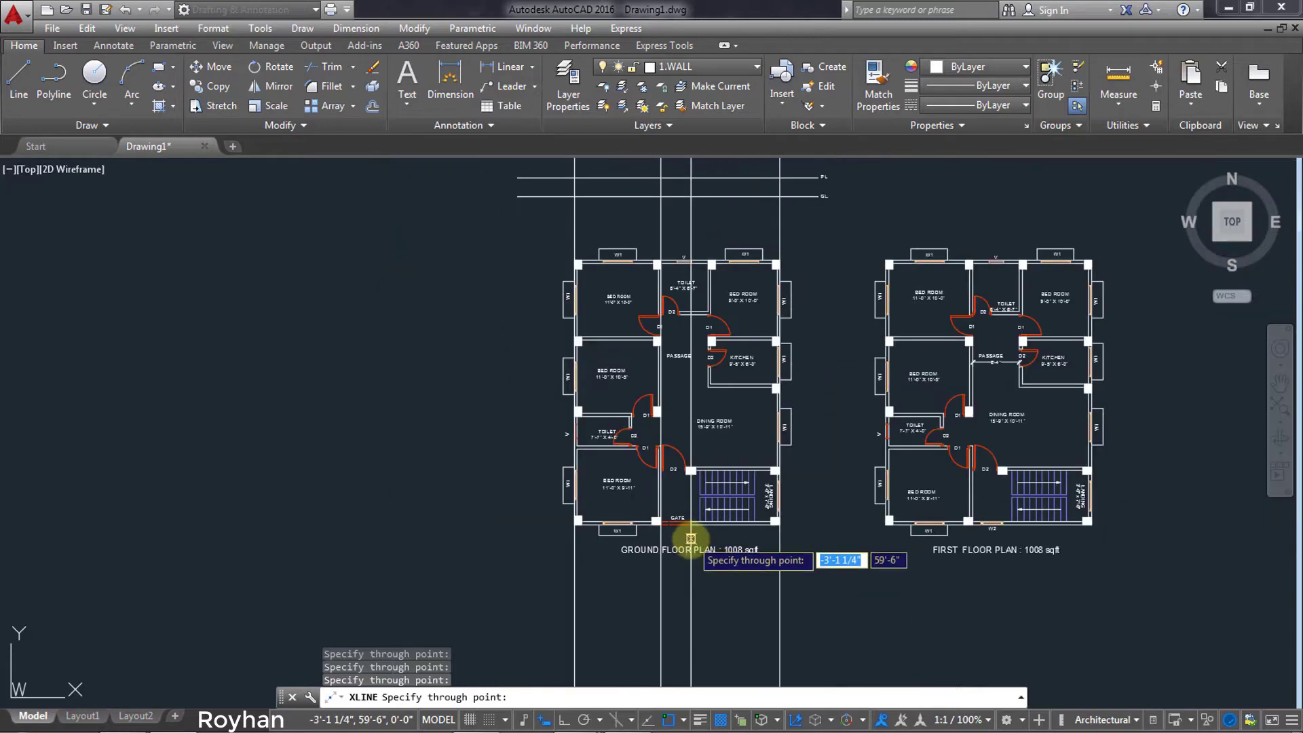
{"action": "middle_click_drag", "start_coordinate": [699, 518], "coordinate": [676, 561]}
Offset the left and right outer wall lines 6 outward.
{"action": "key", "text": "Escape"}
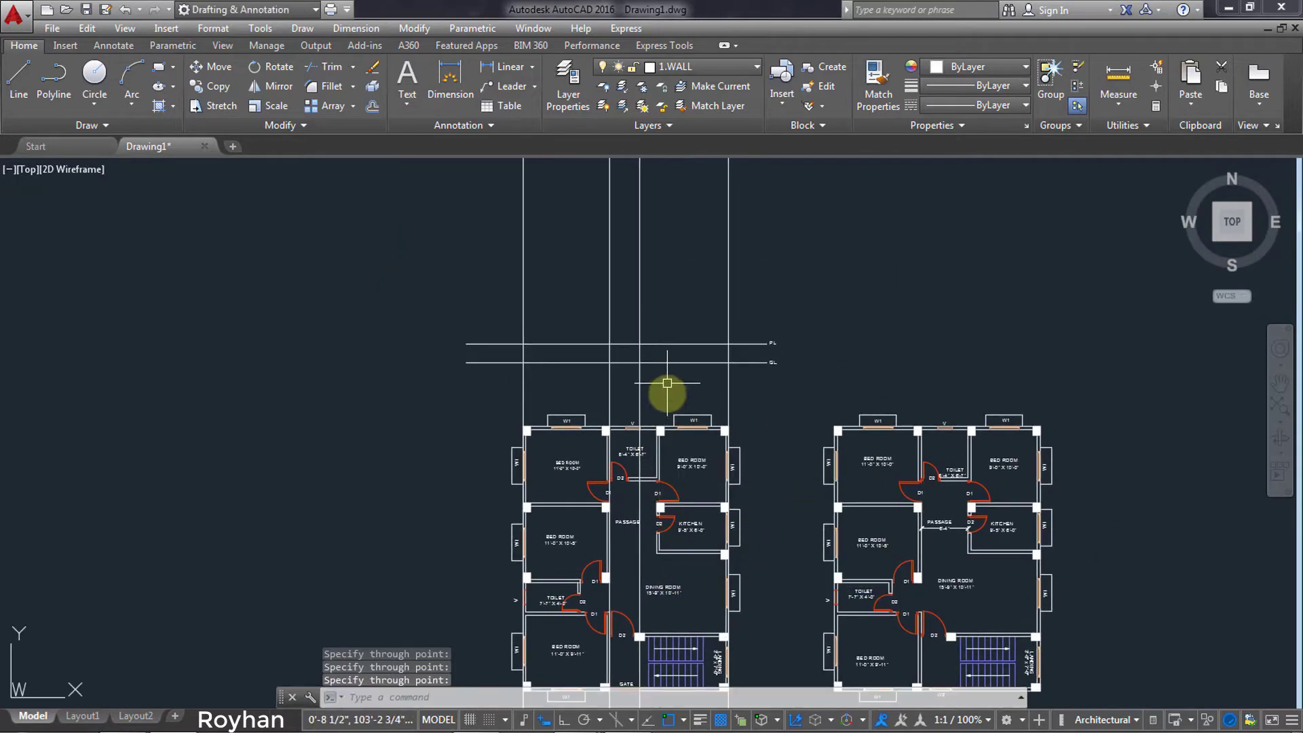
{"action": "scroll", "coordinate": [663, 438], "scroll_direction": "up", "scroll_amount": 3}
{"action": "middle_click_drag", "start_coordinate": [663, 434], "coordinate": [665, 490]}
{"action": "type", "text": "O"}
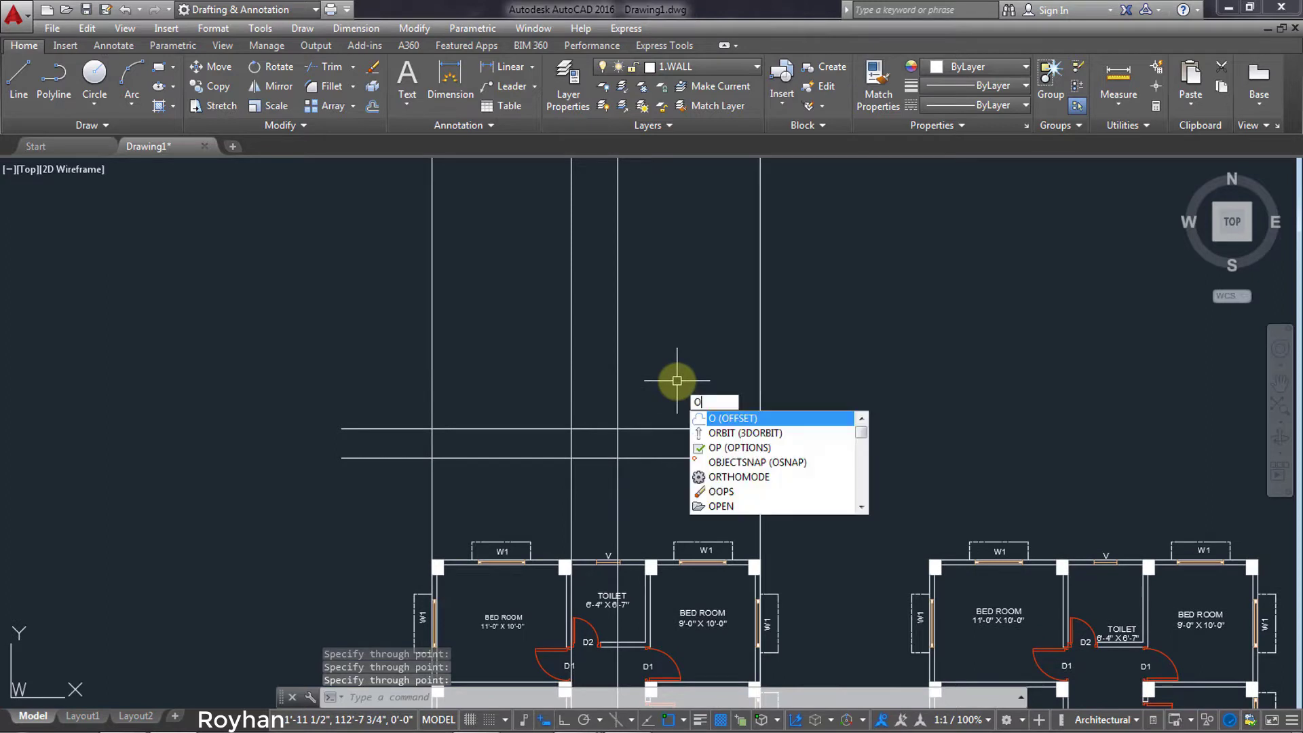
{"action": "key", "text": "Return"}
{"action": "type", "text": "6"}
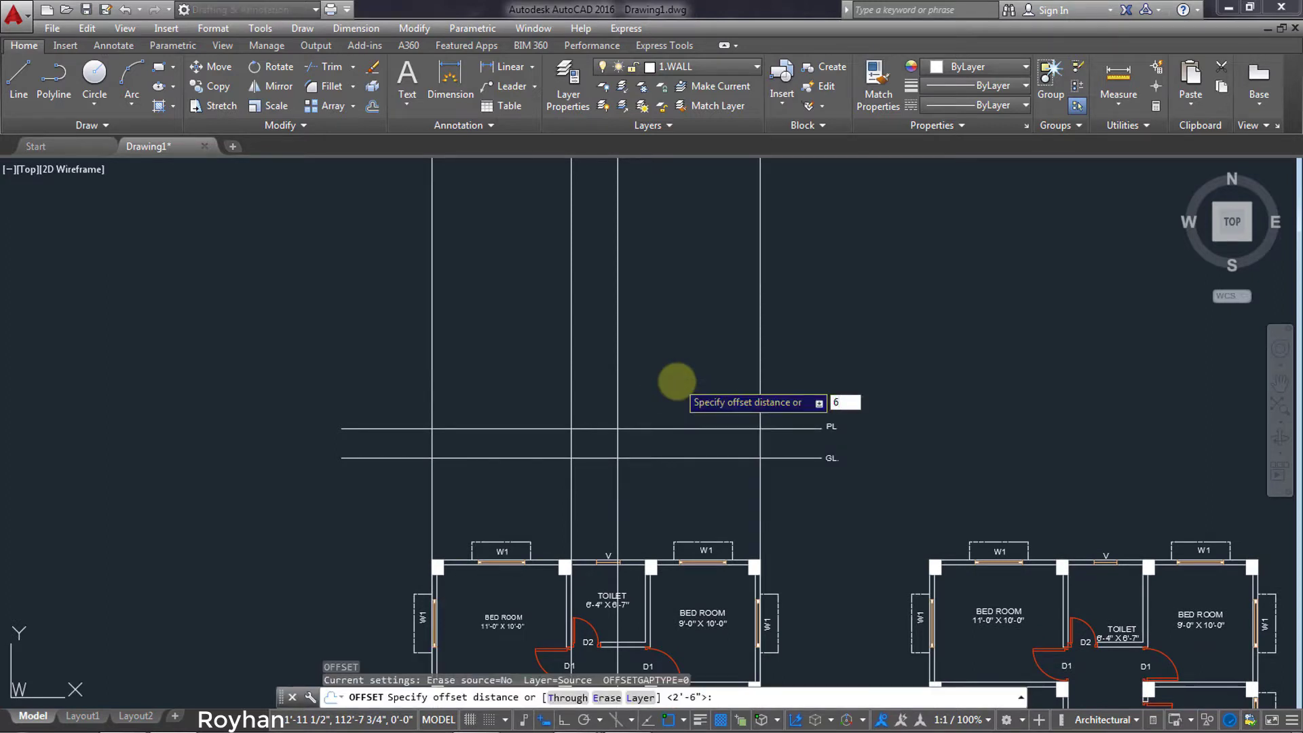
{"action": "key", "text": "Return"}
{"action": "left_click", "coordinate": [760, 370]}
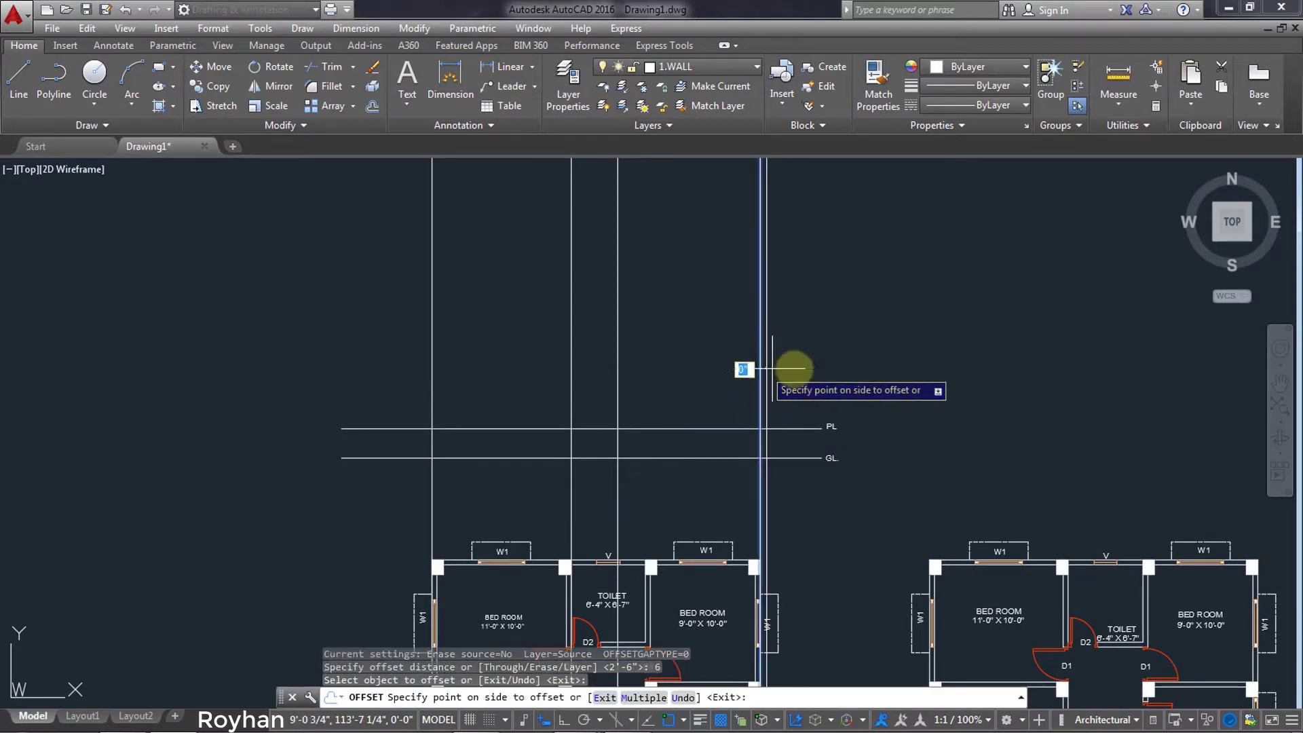
{"action": "left_click", "coordinate": [801, 370]}
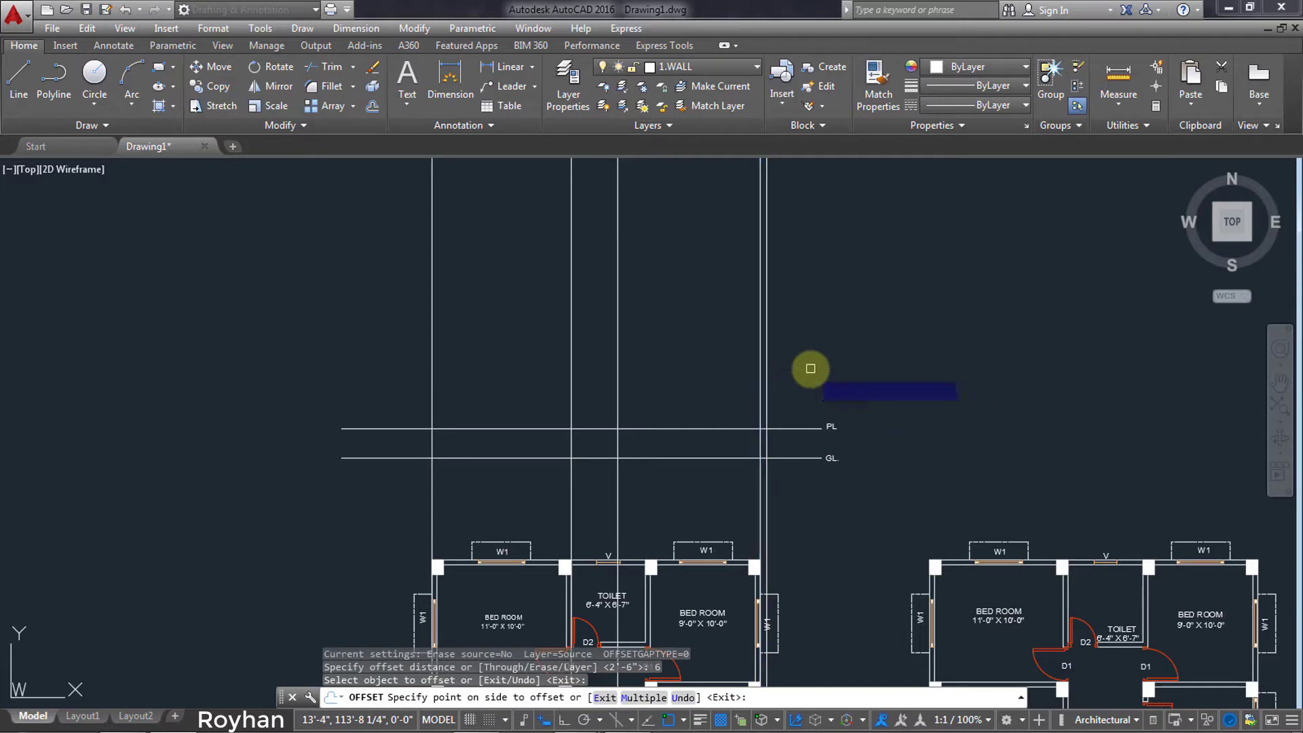
{"action": "left_click", "coordinate": [431, 355]}
{"action": "left_click", "coordinate": [378, 352]}
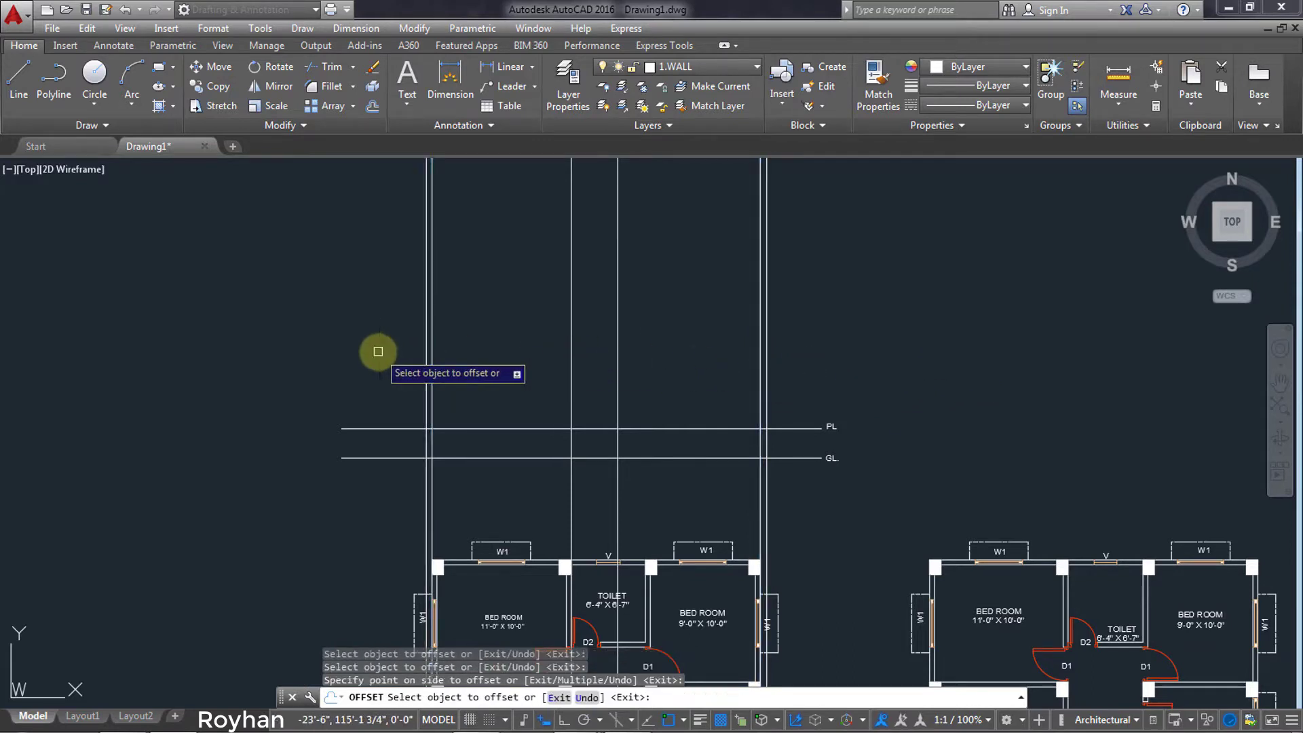
Offset PL 10' upward, then offset that new line a further 6 upward.
{"action": "middle_click_drag", "start_coordinate": [460, 389], "coordinate": [456, 422]}
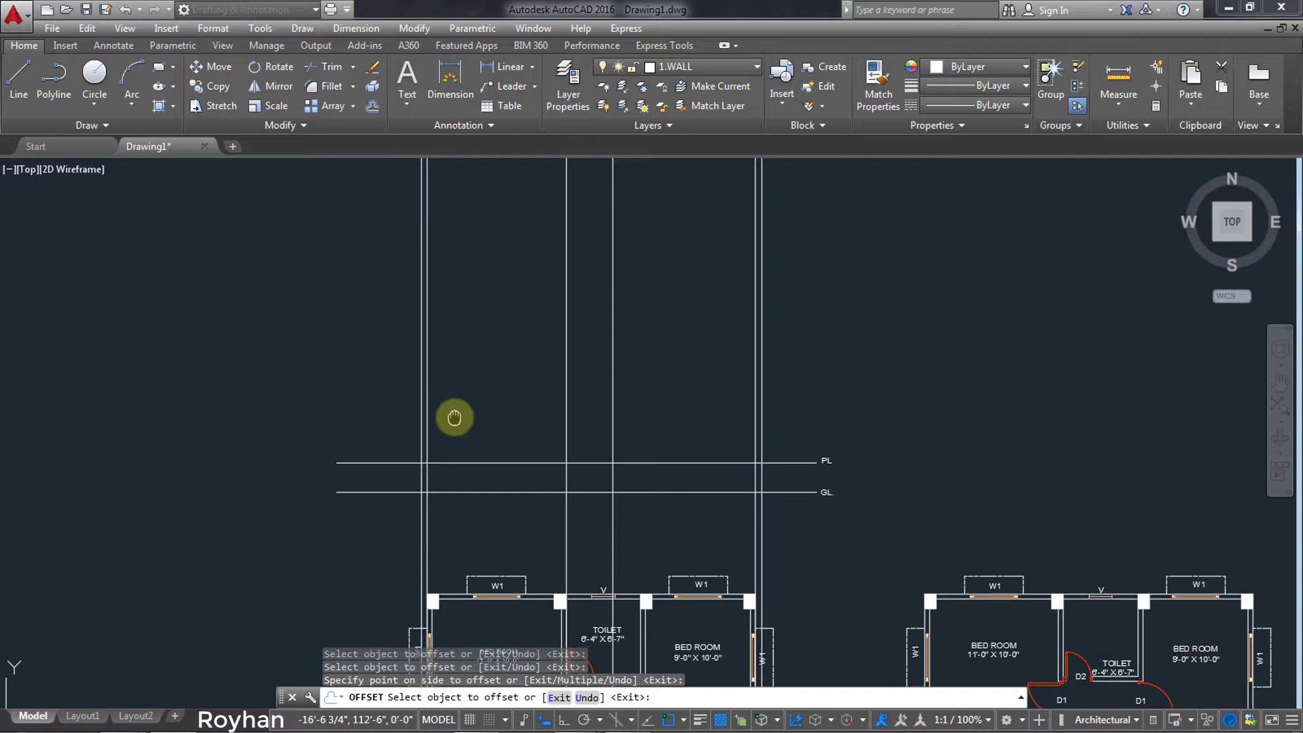
{"action": "left_click", "coordinate": [498, 462]}
{"action": "type", "text": "10'"}
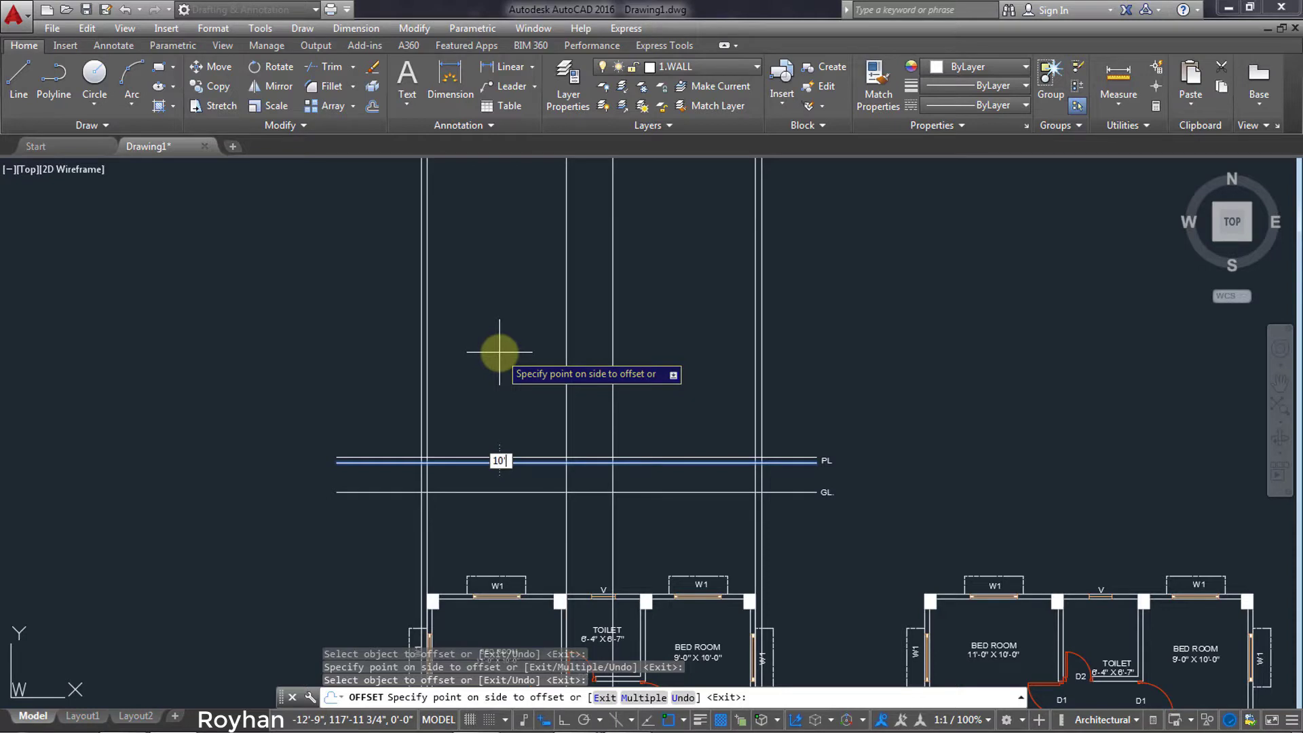
{"action": "key", "text": "Return"}
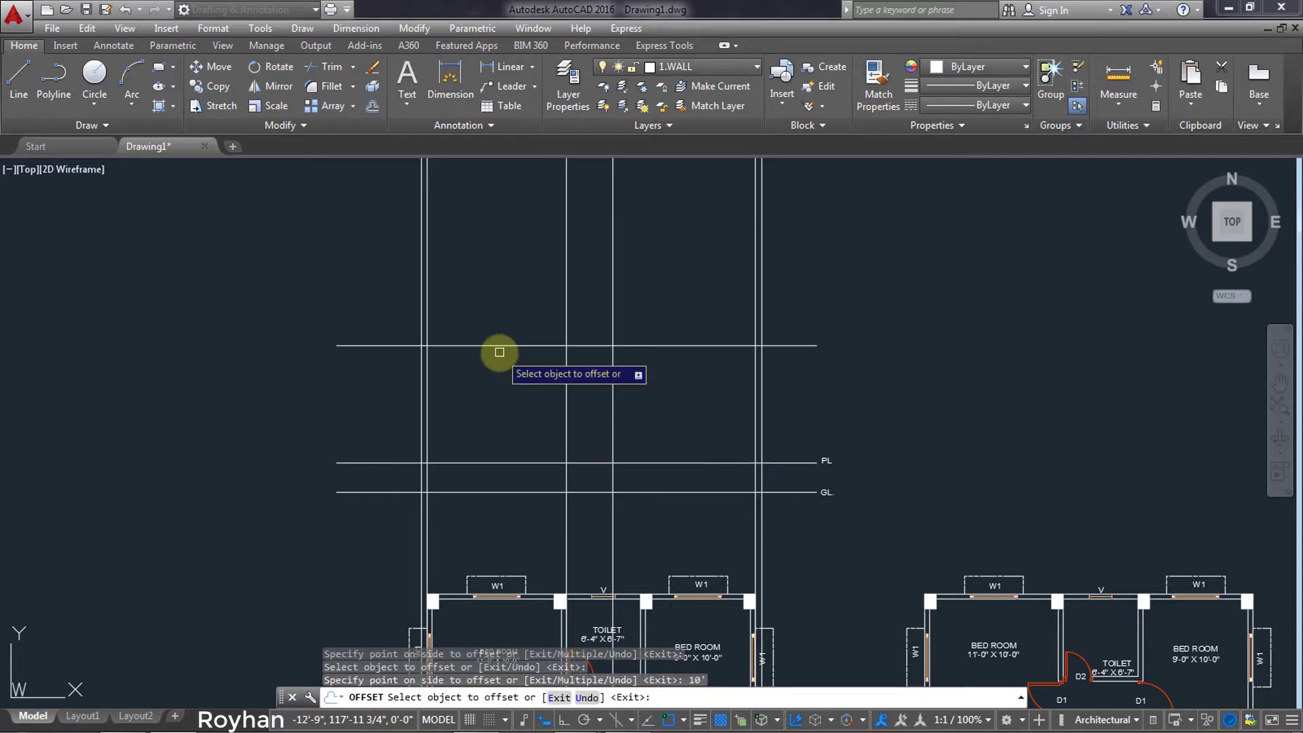
{"action": "left_click", "coordinate": [500, 345]}
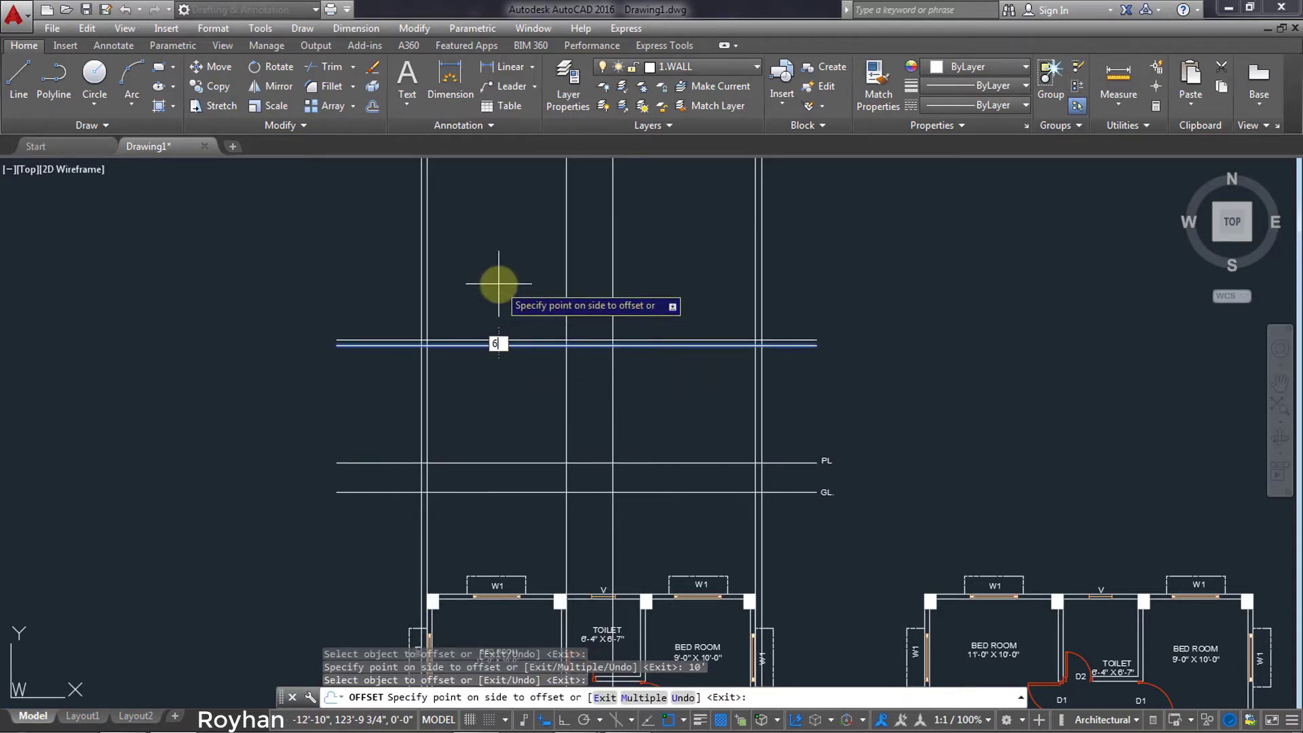
{"action": "key", "text": "Return"}
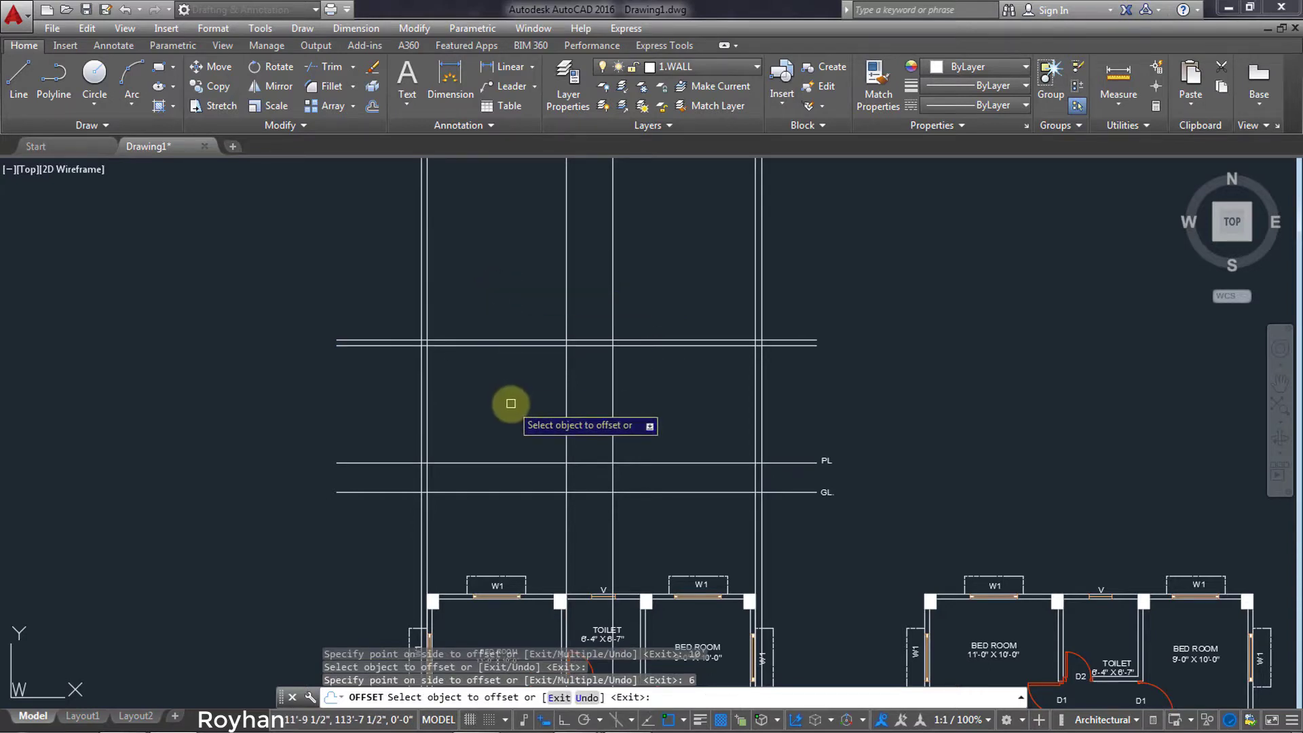
{"action": "key", "text": "Return"}
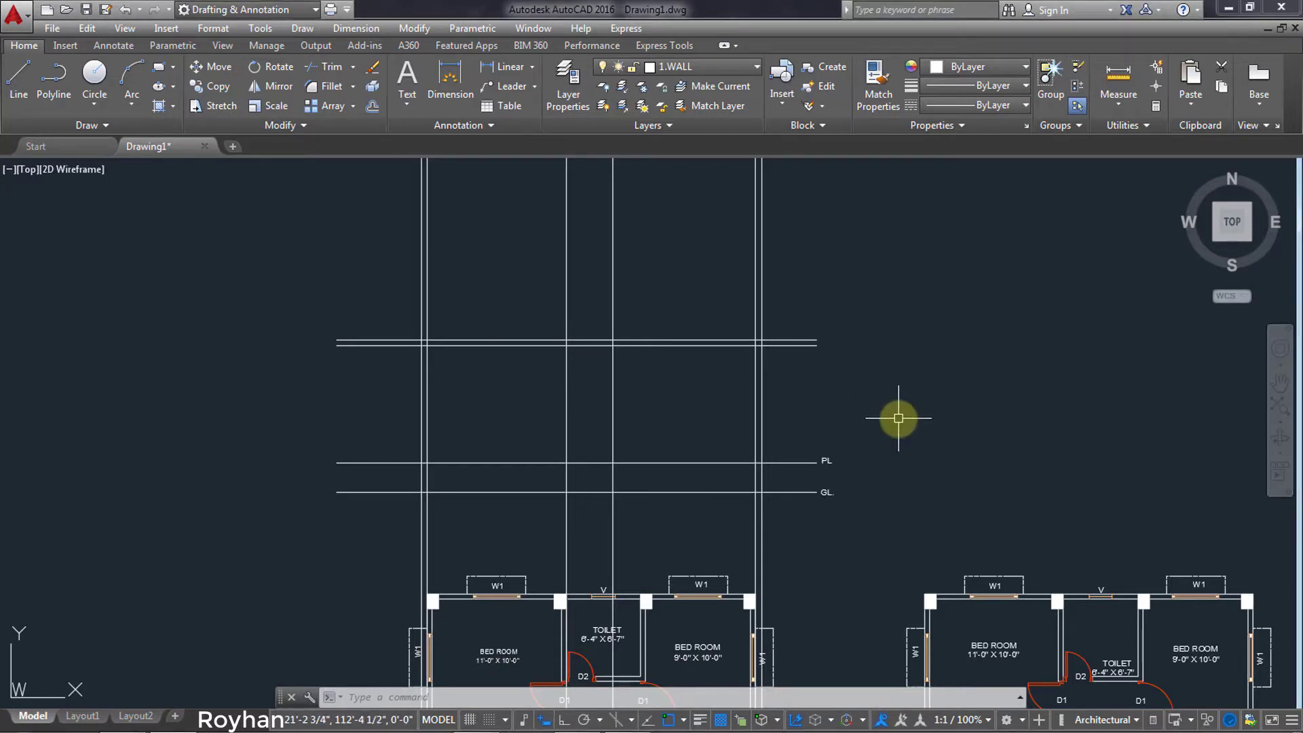
{"action": "type", "text": "TR"}
Trim the PL line's end stubs and the vertical lines below GL.
{"action": "key", "text": "Return"}
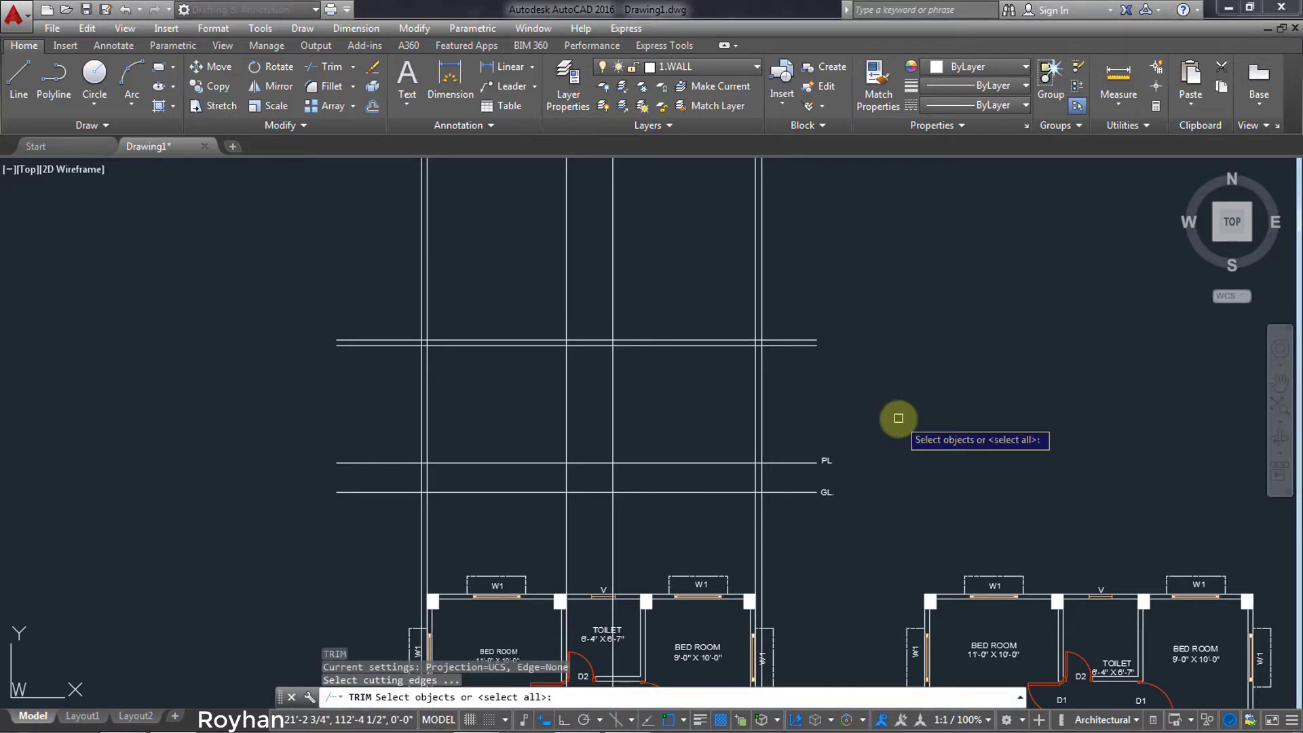
{"action": "left_click", "coordinate": [864, 517]}
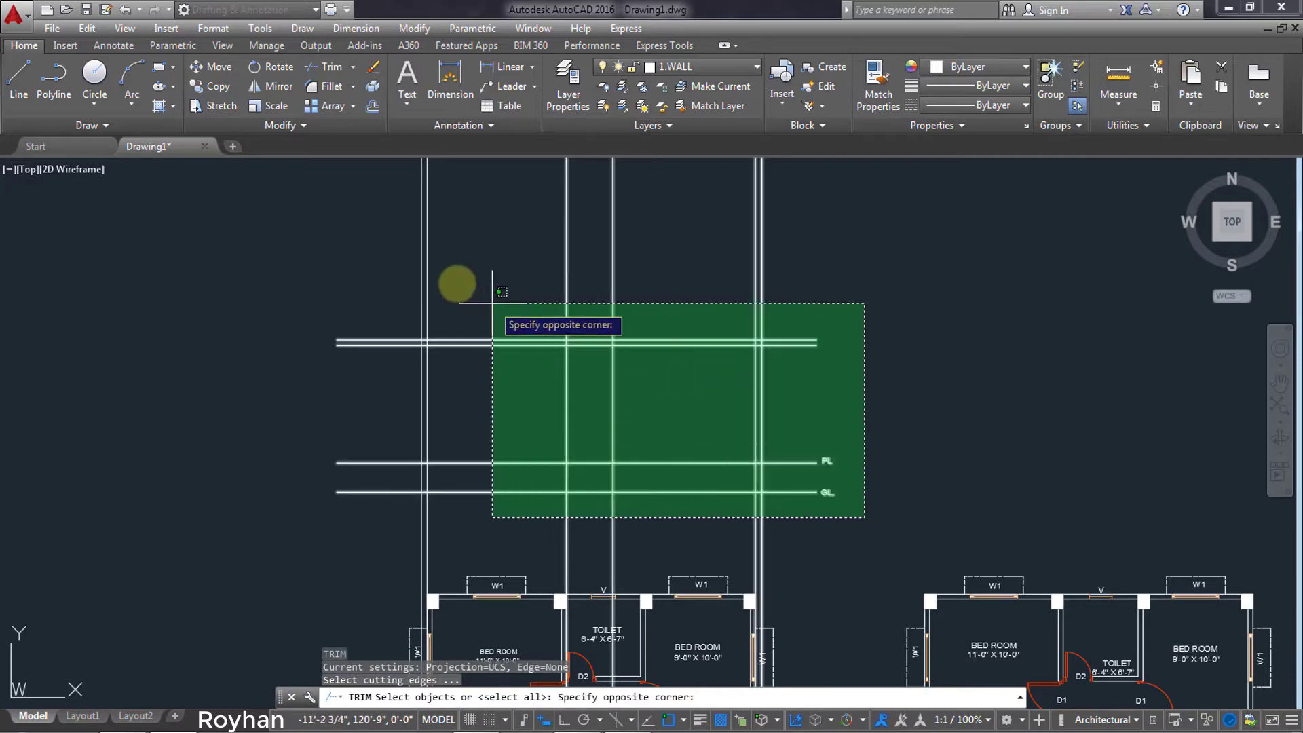
{"action": "left_click", "coordinate": [355, 257]}
{"action": "key", "text": "Return"}
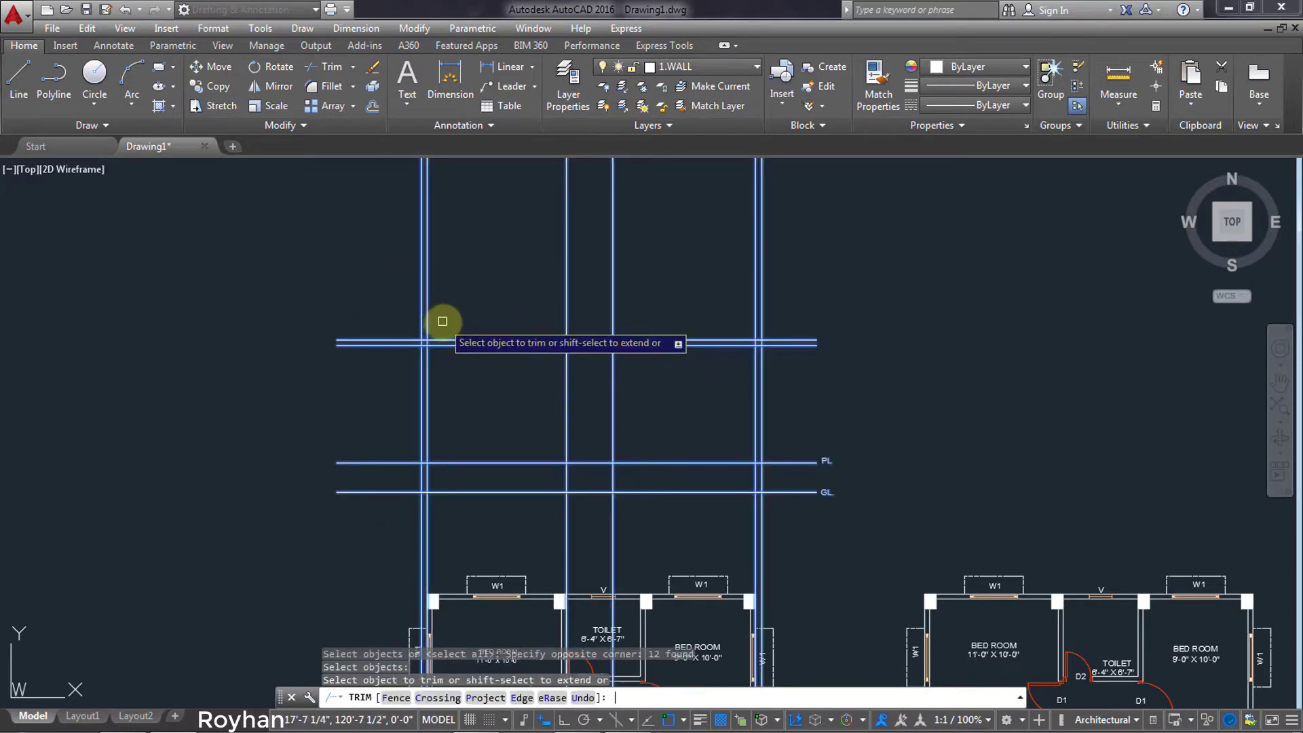
{"action": "left_click", "coordinate": [397, 464]}
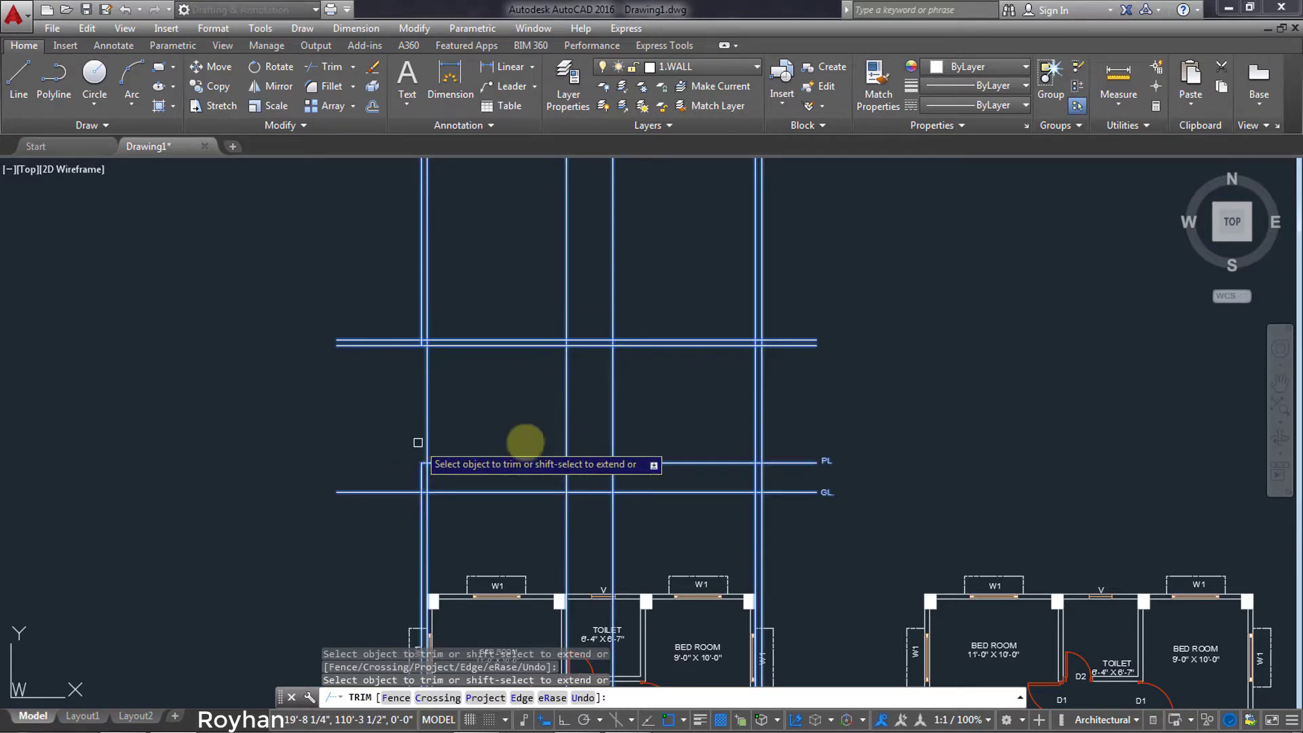
{"action": "left_click", "coordinate": [786, 464]}
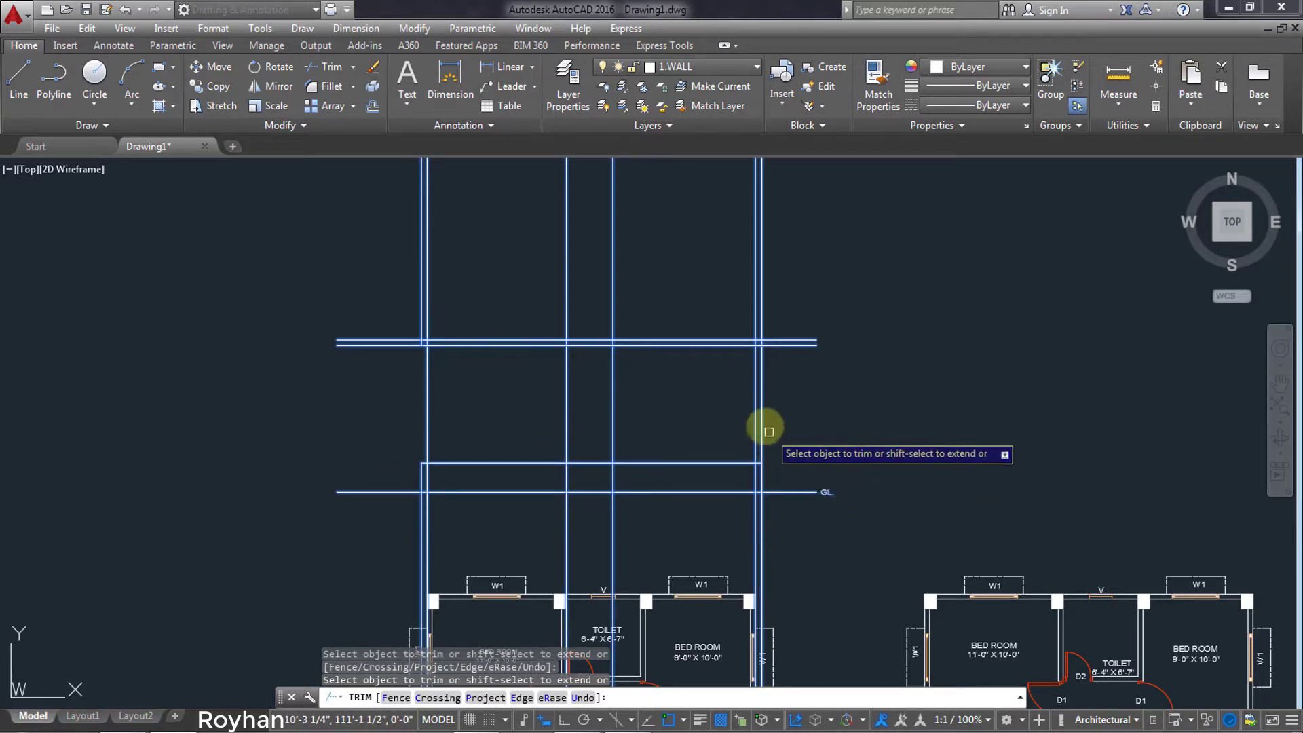
{"action": "left_click", "coordinate": [820, 540]}
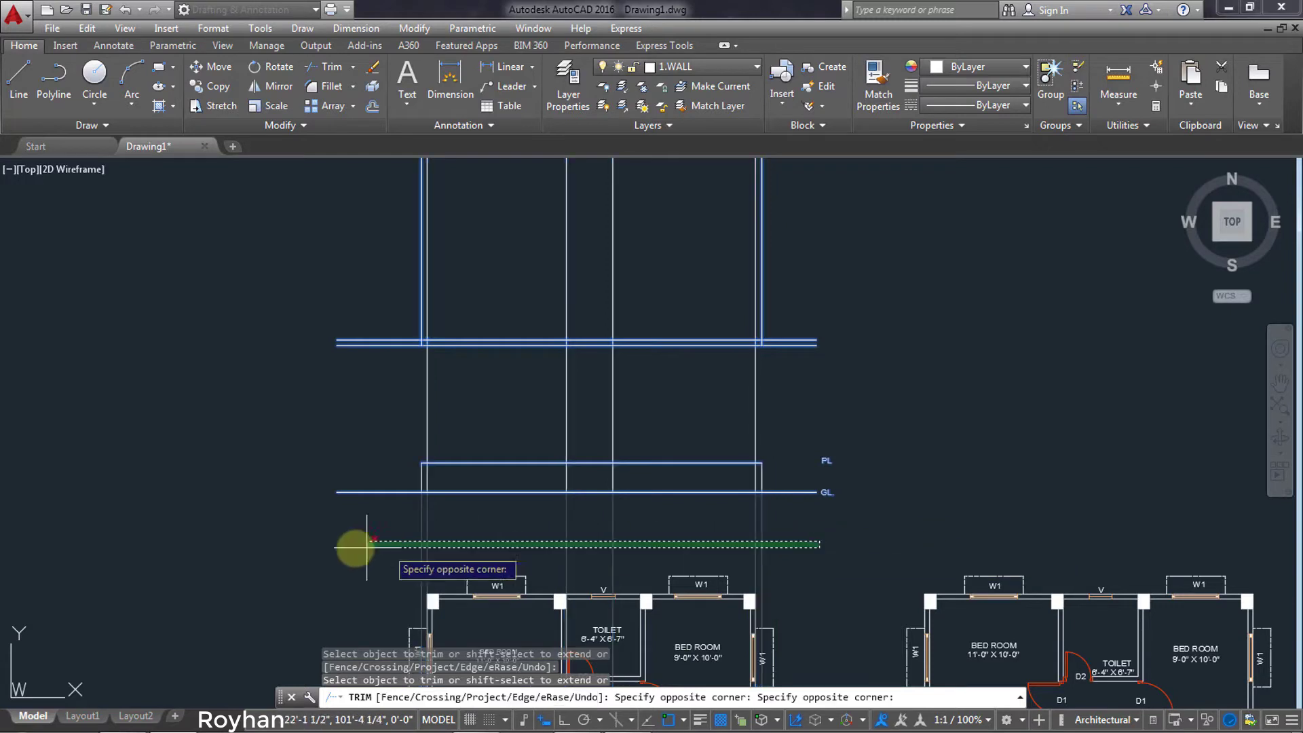
{"action": "left_click", "coordinate": [336, 544]}
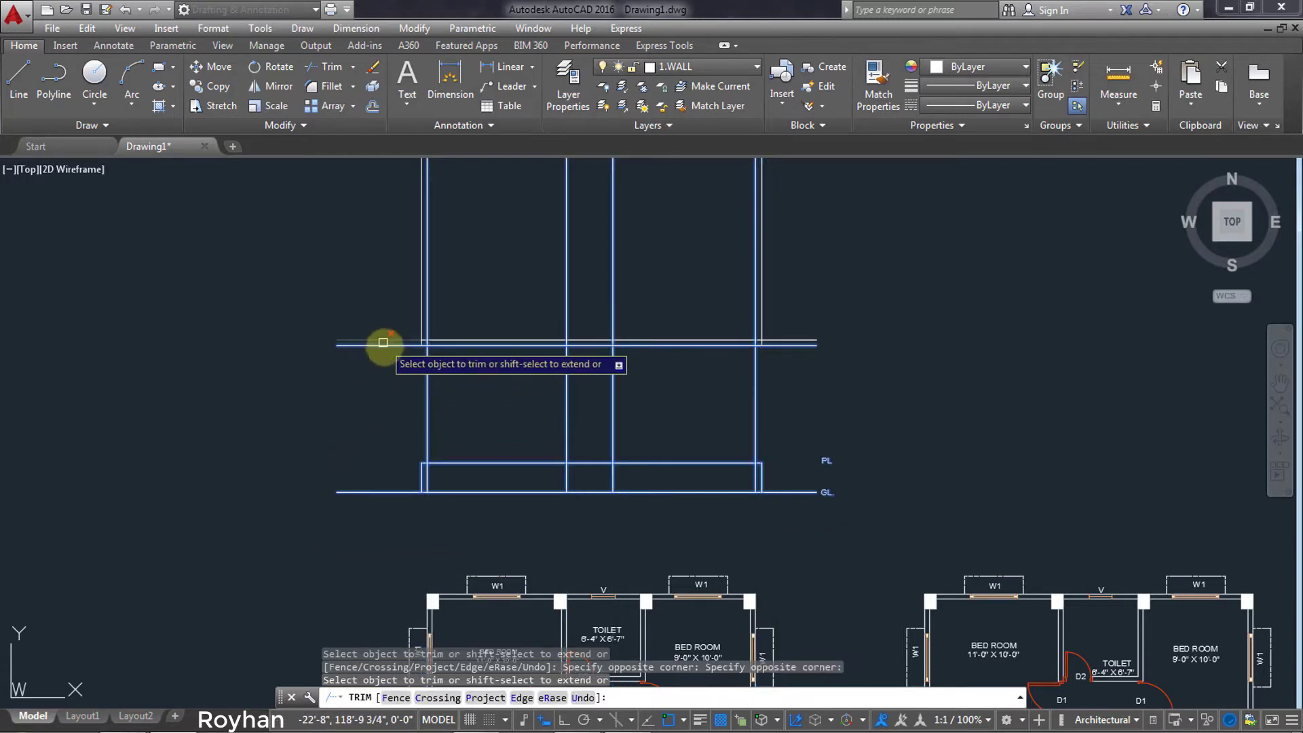
Trim the top line's overhangs and the vertical lines above it back to the walls.
{"action": "left_click", "coordinate": [389, 363]}
{"action": "left_click", "coordinate": [370, 314]}
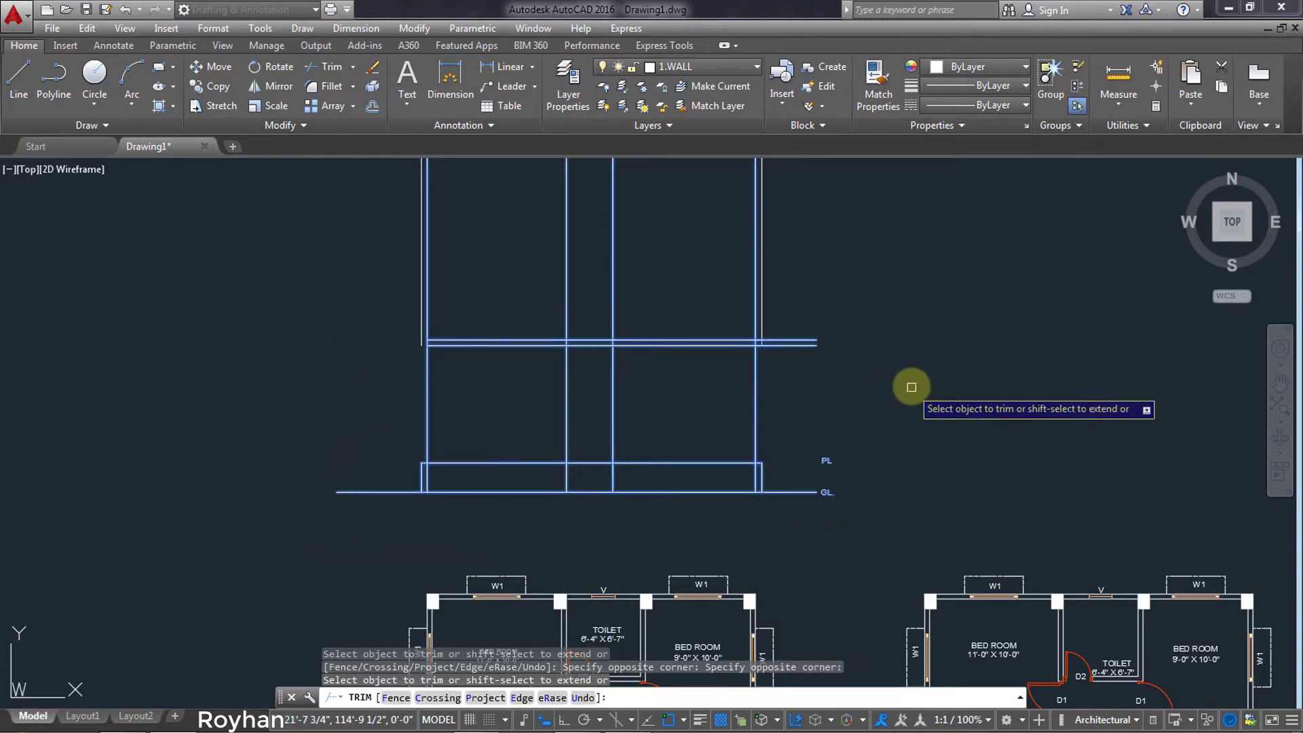
{"action": "left_click", "coordinate": [826, 371]}
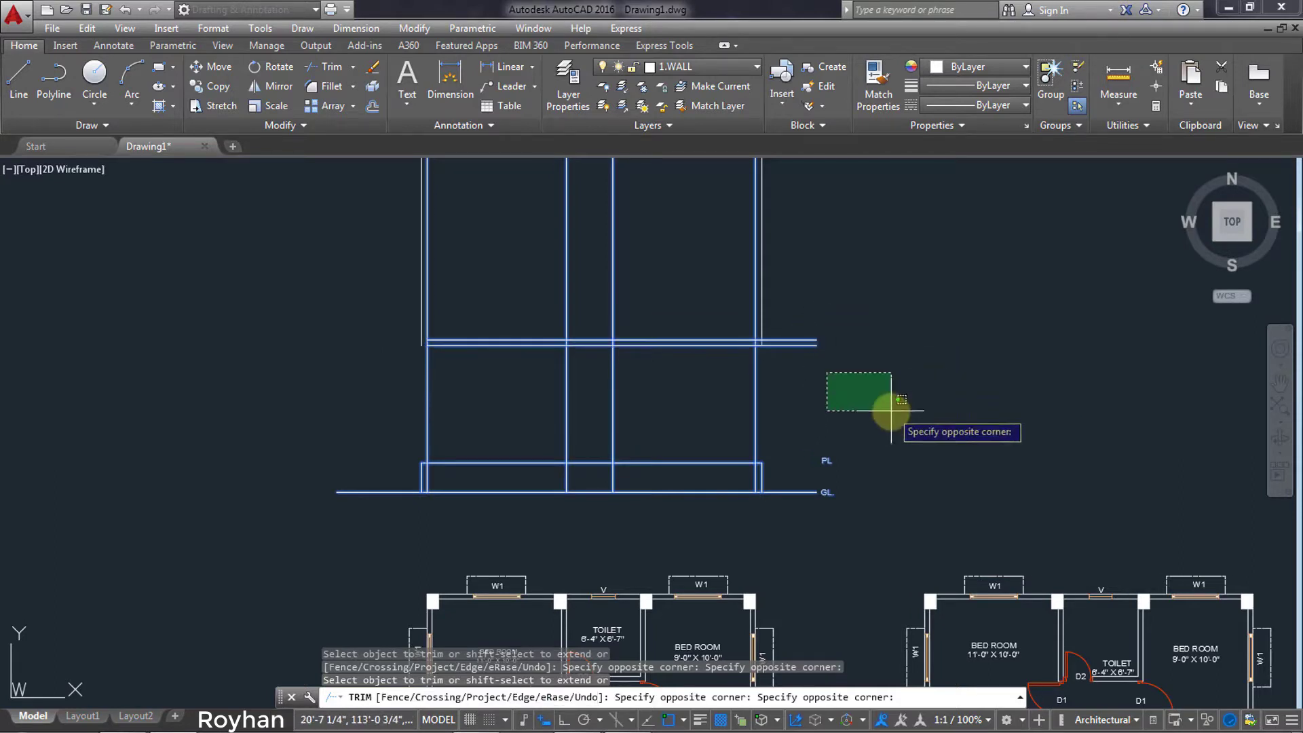
{"action": "left_click", "coordinate": [835, 374]}
{"action": "left_click", "coordinate": [812, 342]}
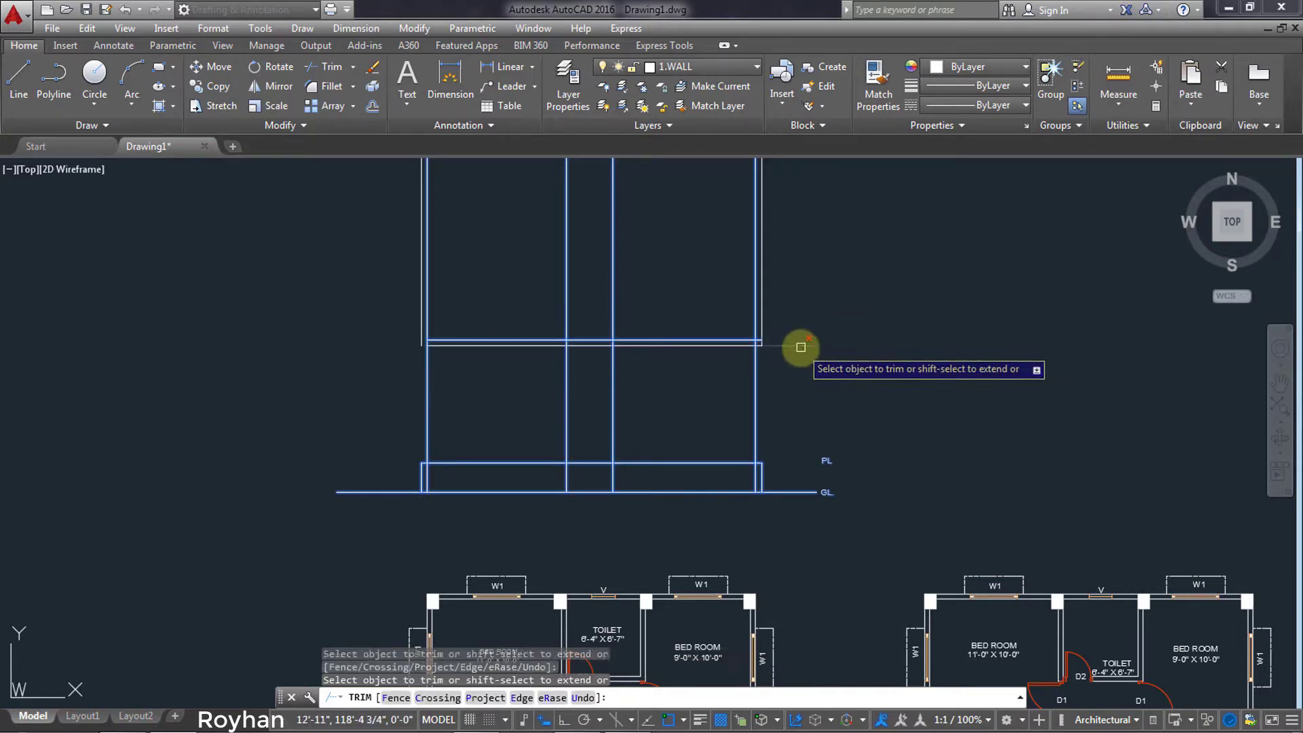
{"action": "left_click", "coordinate": [838, 311]}
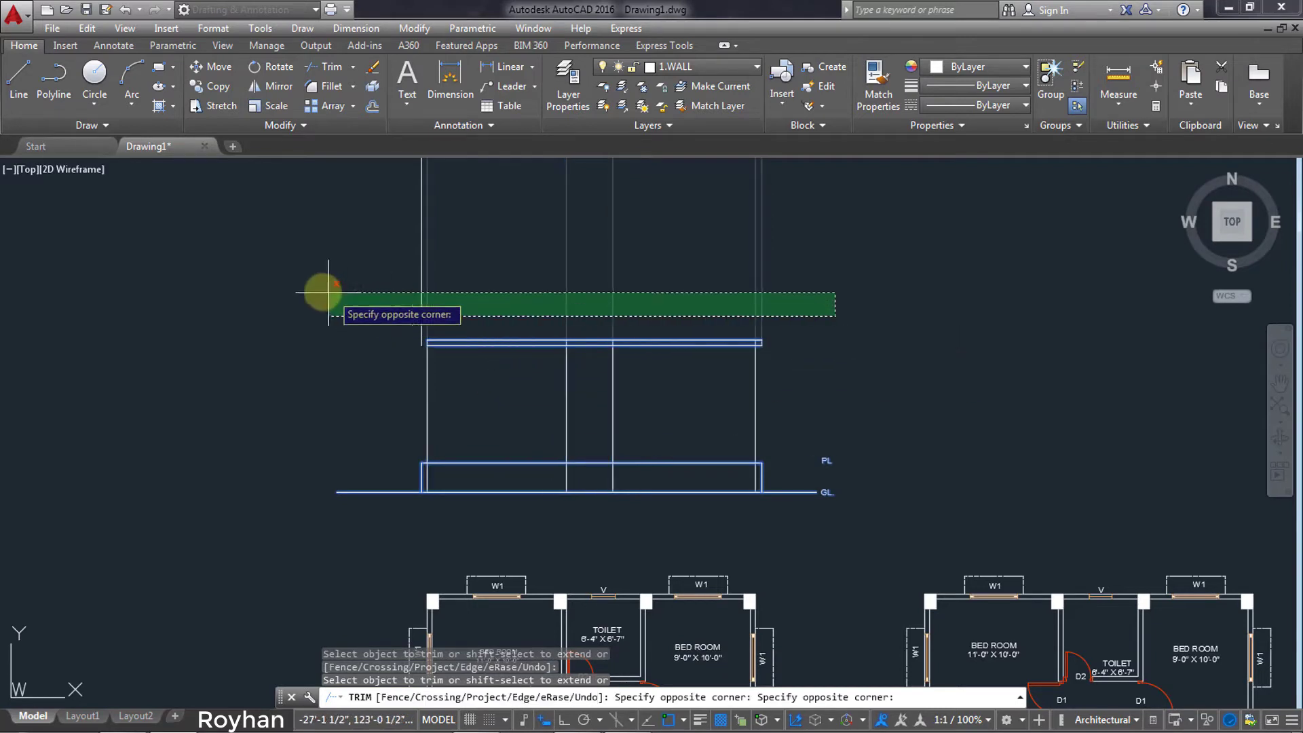
{"action": "left_click", "coordinate": [320, 291]}
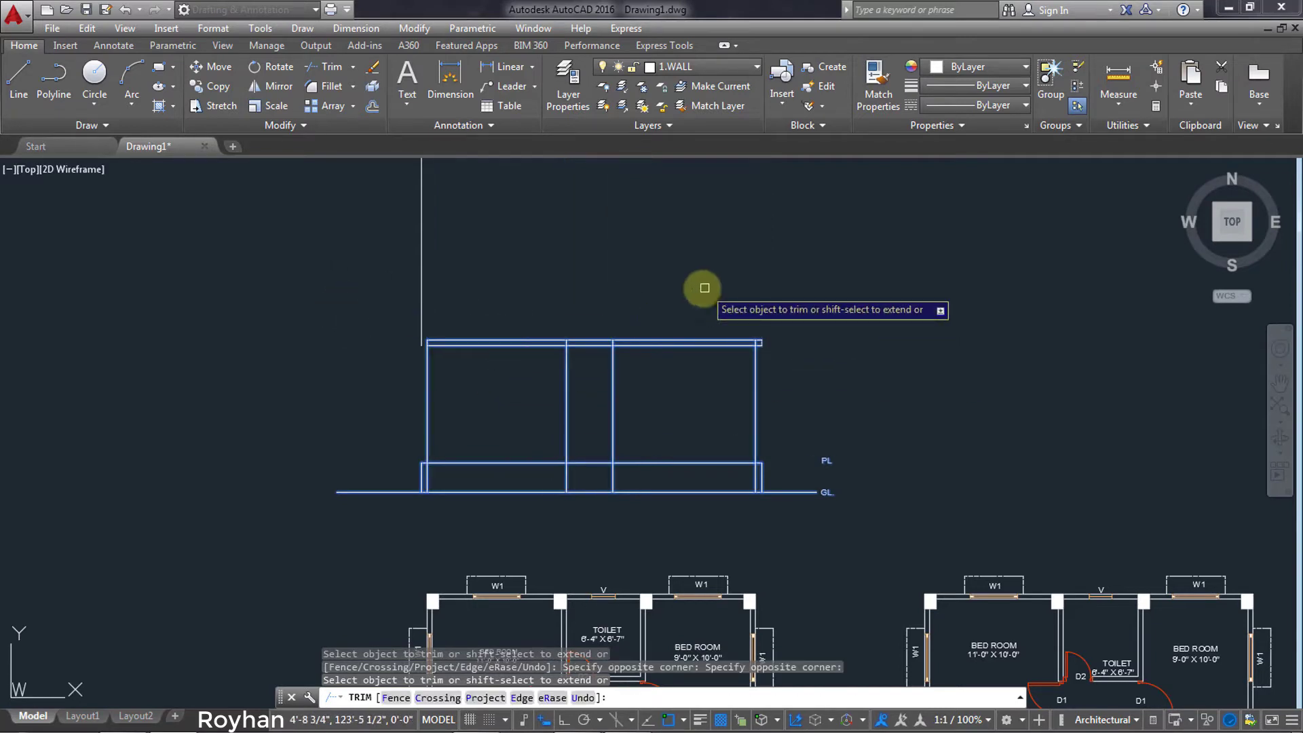
{"action": "left_click", "coordinate": [480, 373]}
{"action": "left_click", "coordinate": [442, 290]}
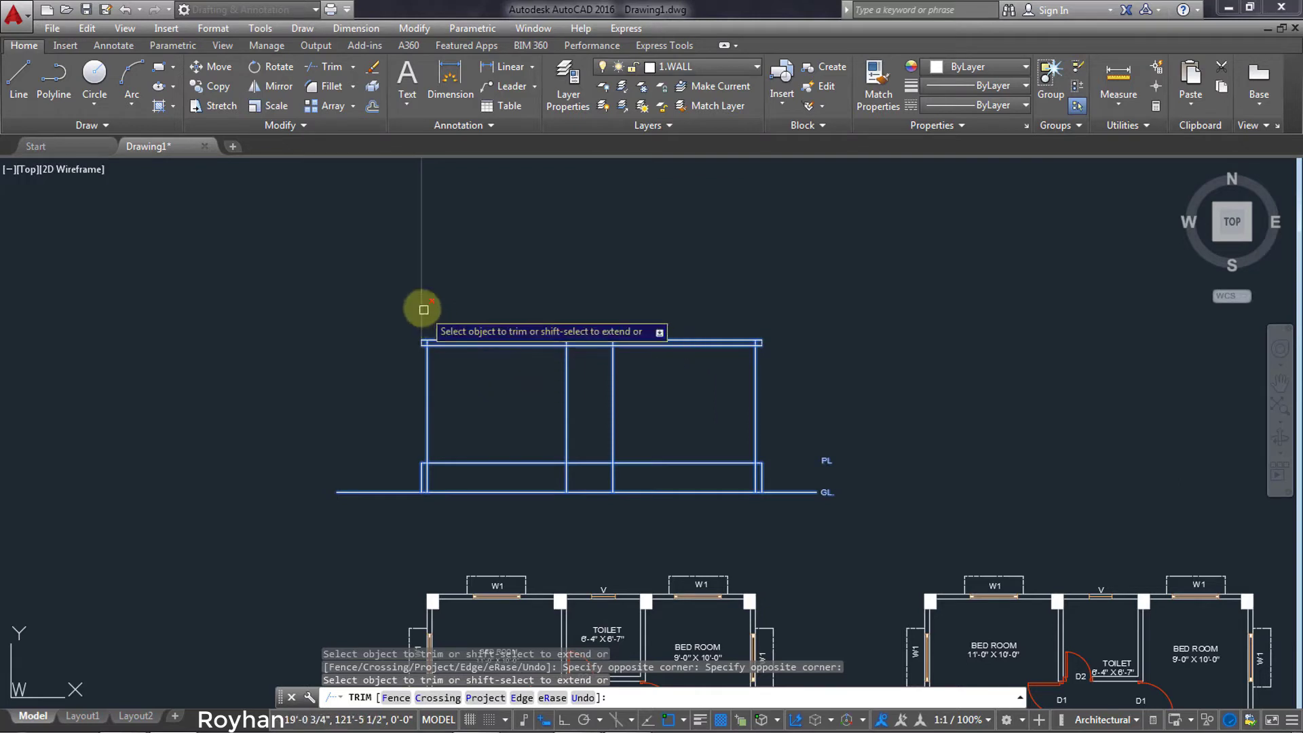
{"action": "key", "text": "Return"}
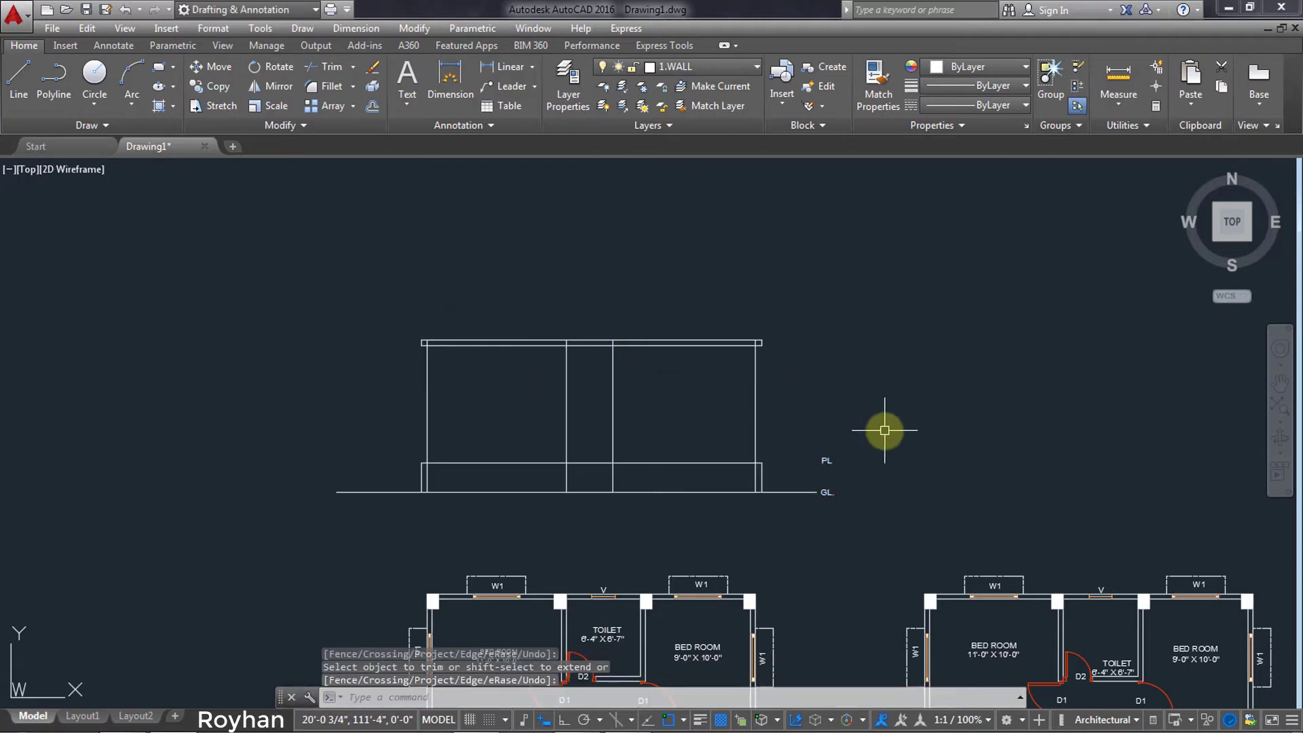
{"action": "middle_click_drag", "start_coordinate": [936, 475], "coordinate": [953, 467]}
{"action": "type", "text": "TR"}
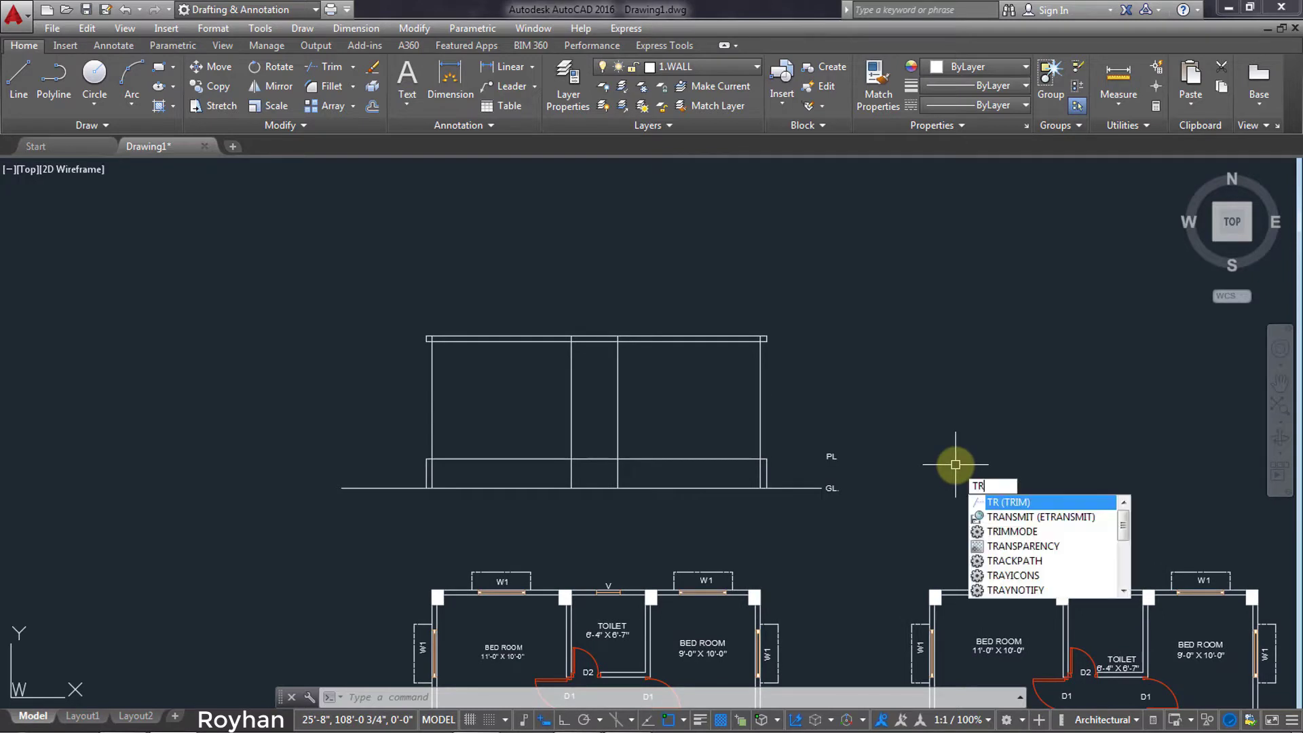
Trim away the wall lines running through the plinth.
{"action": "key", "text": "Return"}
{"action": "key", "text": "Return"}
{"action": "scroll", "coordinate": [756, 478], "scroll_direction": "up", "scroll_amount": 2}
{"action": "scroll", "coordinate": [755, 478], "scroll_direction": "up", "scroll_amount": 2}
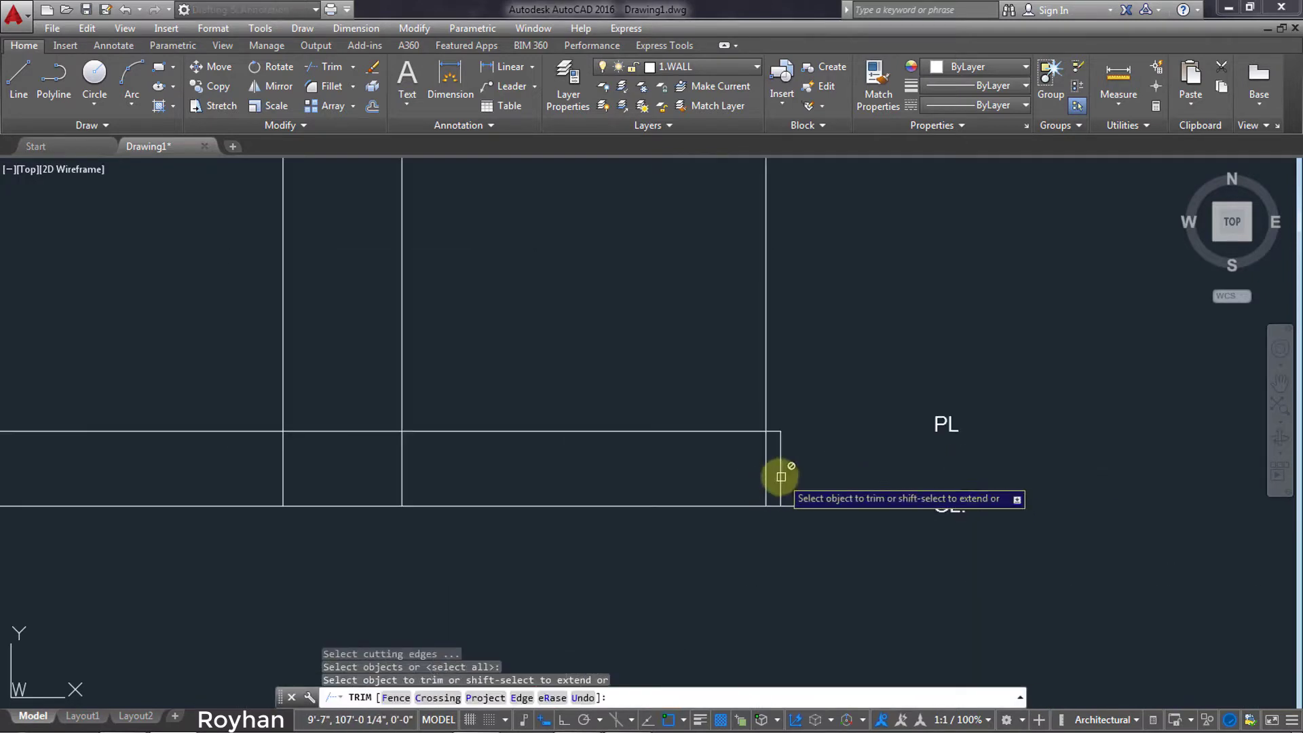
{"action": "left_click", "coordinate": [780, 475]}
{"action": "scroll", "coordinate": [719, 471], "scroll_direction": "down", "scroll_amount": 3}
{"action": "middle_click_drag", "start_coordinate": [452, 480], "coordinate": [564, 491]}
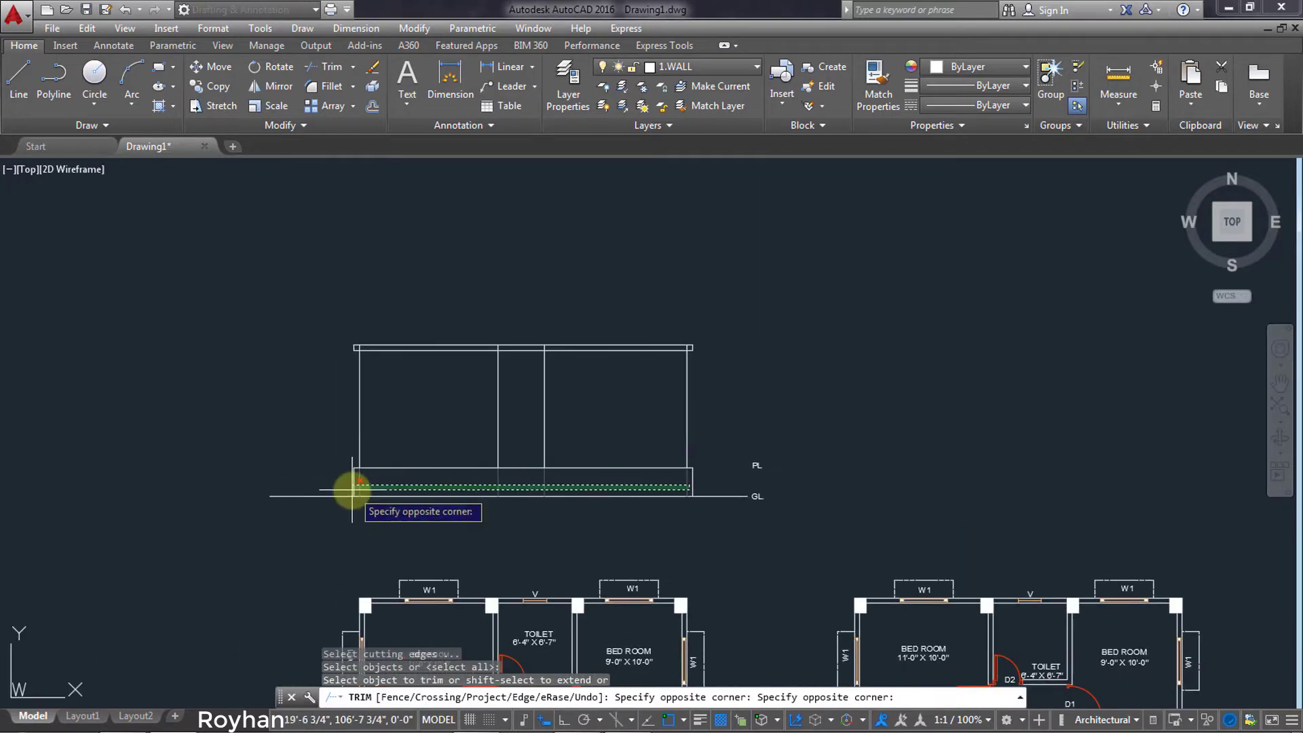
{"action": "scroll", "coordinate": [360, 489], "scroll_direction": "up", "scroll_amount": 3}
{"action": "left_click", "coordinate": [359, 489]}
{"action": "scroll", "coordinate": [753, 421], "scroll_direction": "down", "scroll_amount": 3}
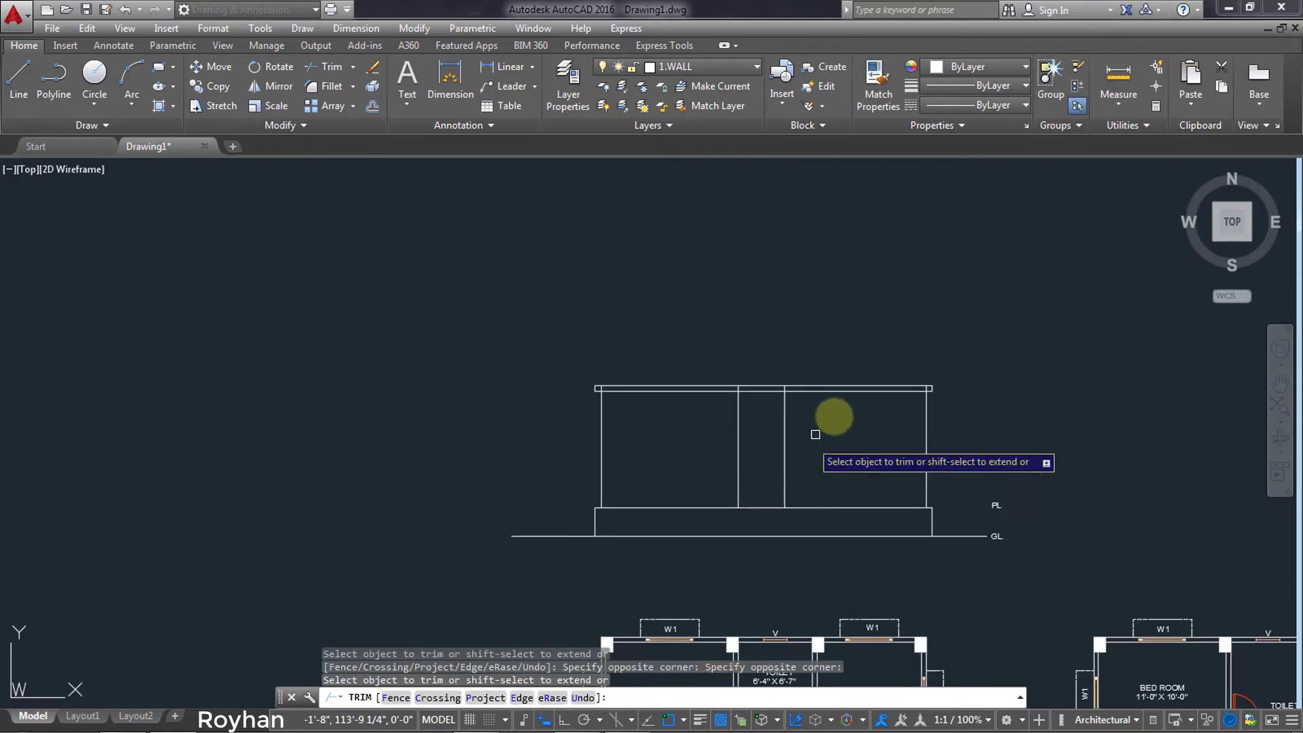
Trim the beam line ends back to the walls.
{"action": "scroll", "coordinate": [835, 414], "scroll_direction": "up", "scroll_amount": 4}
{"action": "scroll", "coordinate": [1059, 368], "scroll_direction": "up", "scroll_amount": 2}
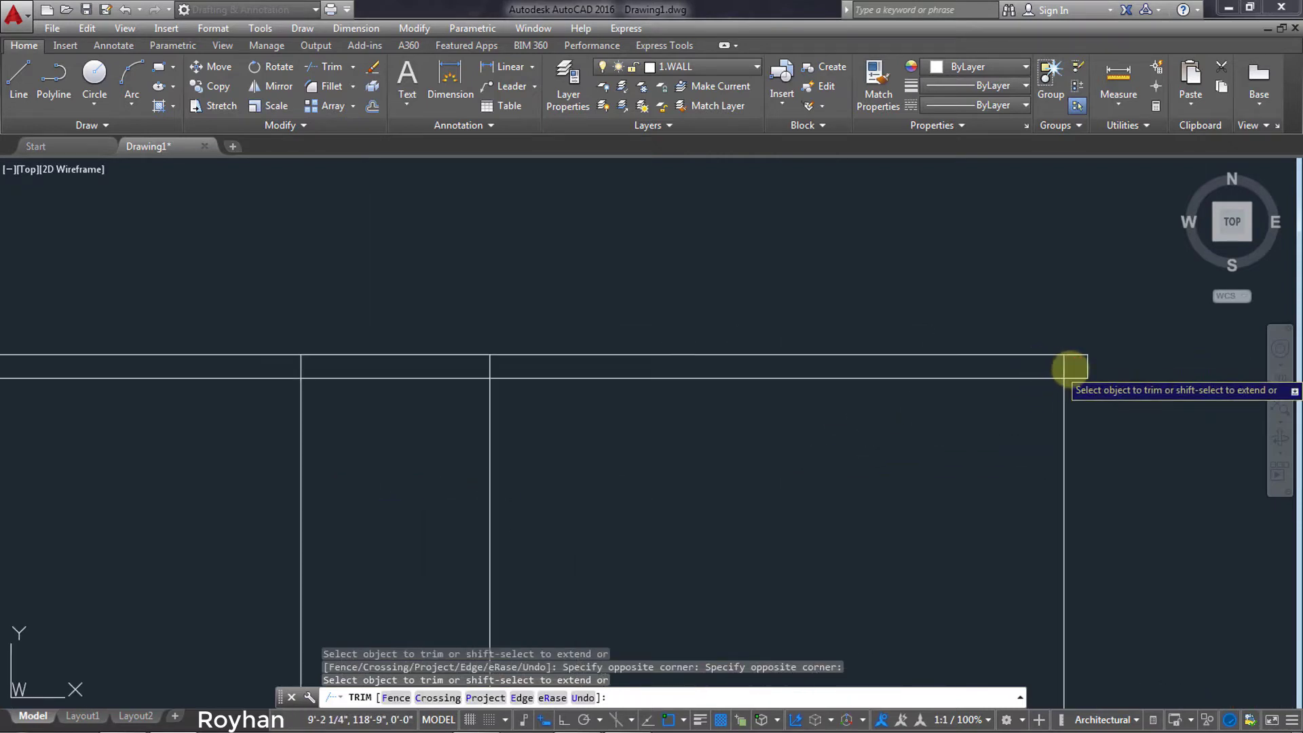
{"action": "left_click", "coordinate": [1070, 368]}
{"action": "middle_click_drag", "start_coordinate": [533, 358], "coordinate": [954, 367]}
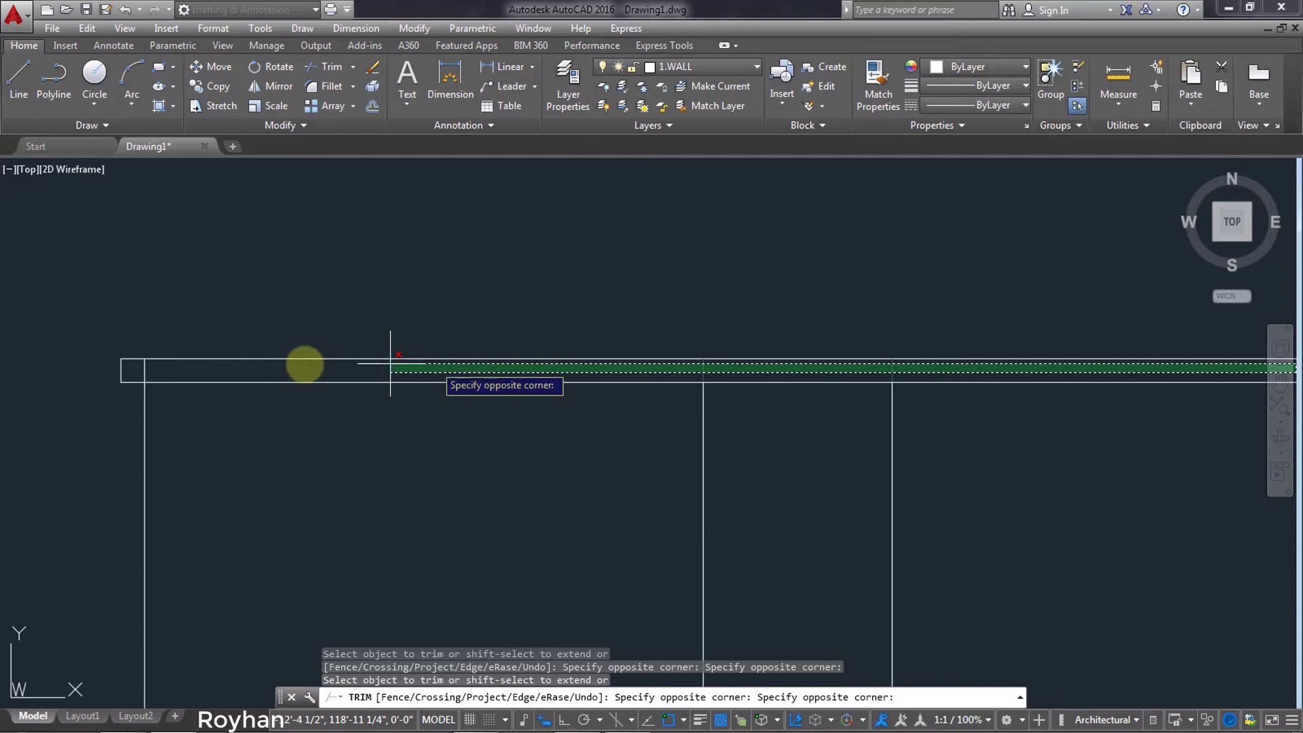
{"action": "left_click", "coordinate": [142, 370]}
{"action": "scroll", "coordinate": [535, 491], "scroll_direction": "down", "scroll_amount": 2}
{"action": "scroll", "coordinate": [540, 445], "scroll_direction": "down", "scroll_amount": 2}
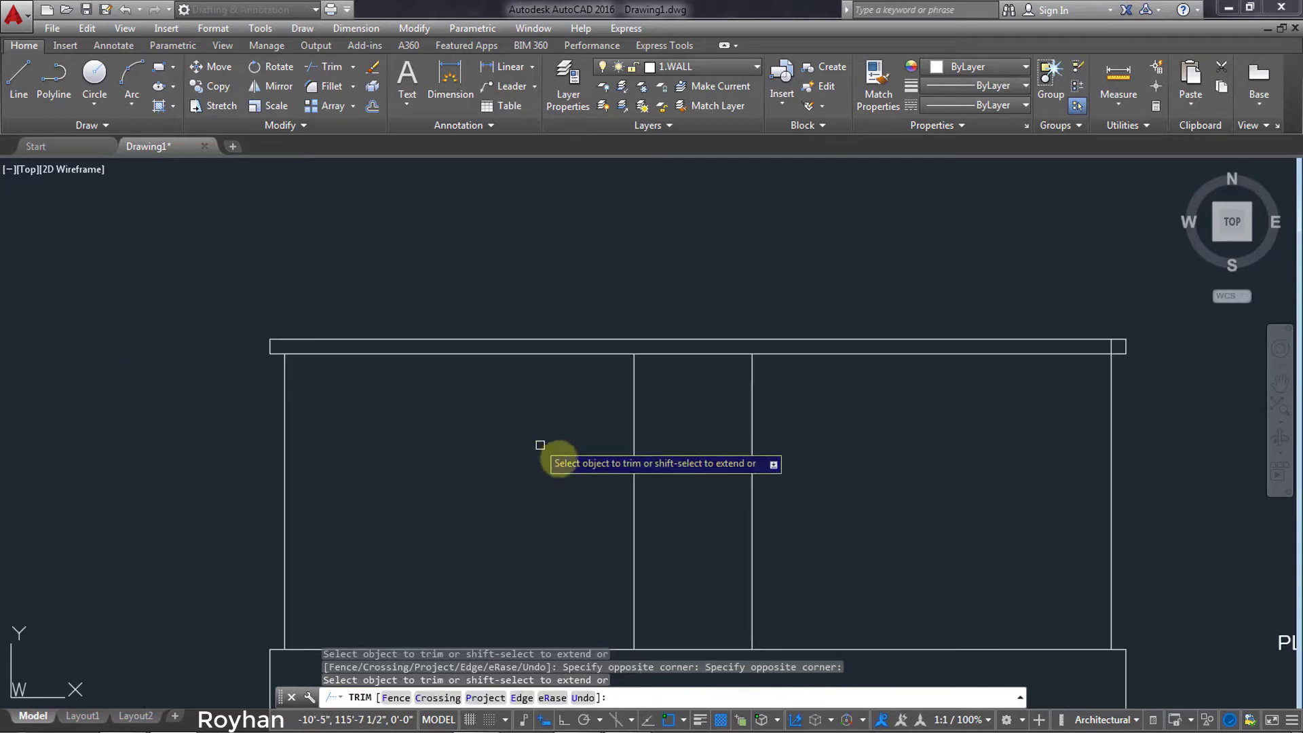
{"action": "key", "text": "Return"}
{"action": "scroll", "coordinate": [563, 475], "scroll_direction": "down", "scroll_amount": 2}
{"action": "scroll", "coordinate": [553, 380], "scroll_direction": "down", "scroll_amount": 1}
{"action": "scroll", "coordinate": [631, 421], "scroll_direction": "down", "scroll_amount": 1}
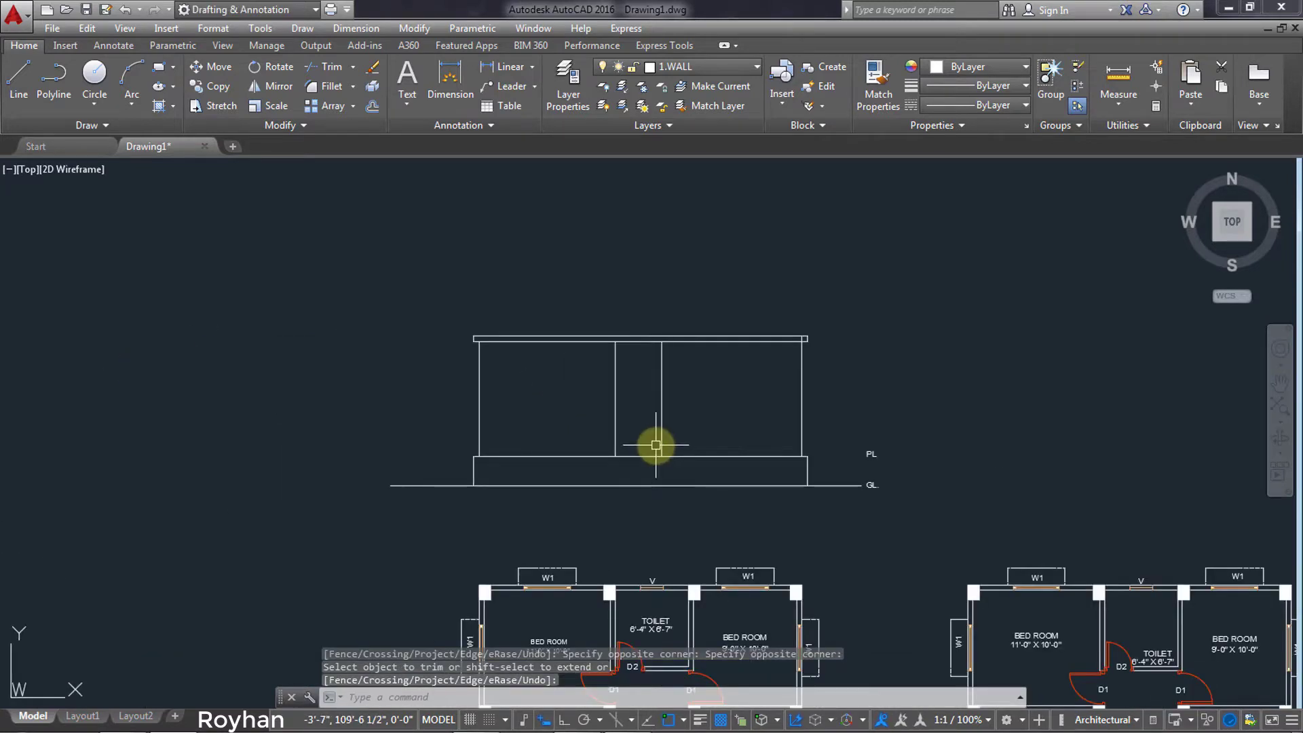
{"action": "middle_click_drag", "start_coordinate": [632, 533], "coordinate": [609, 484]}
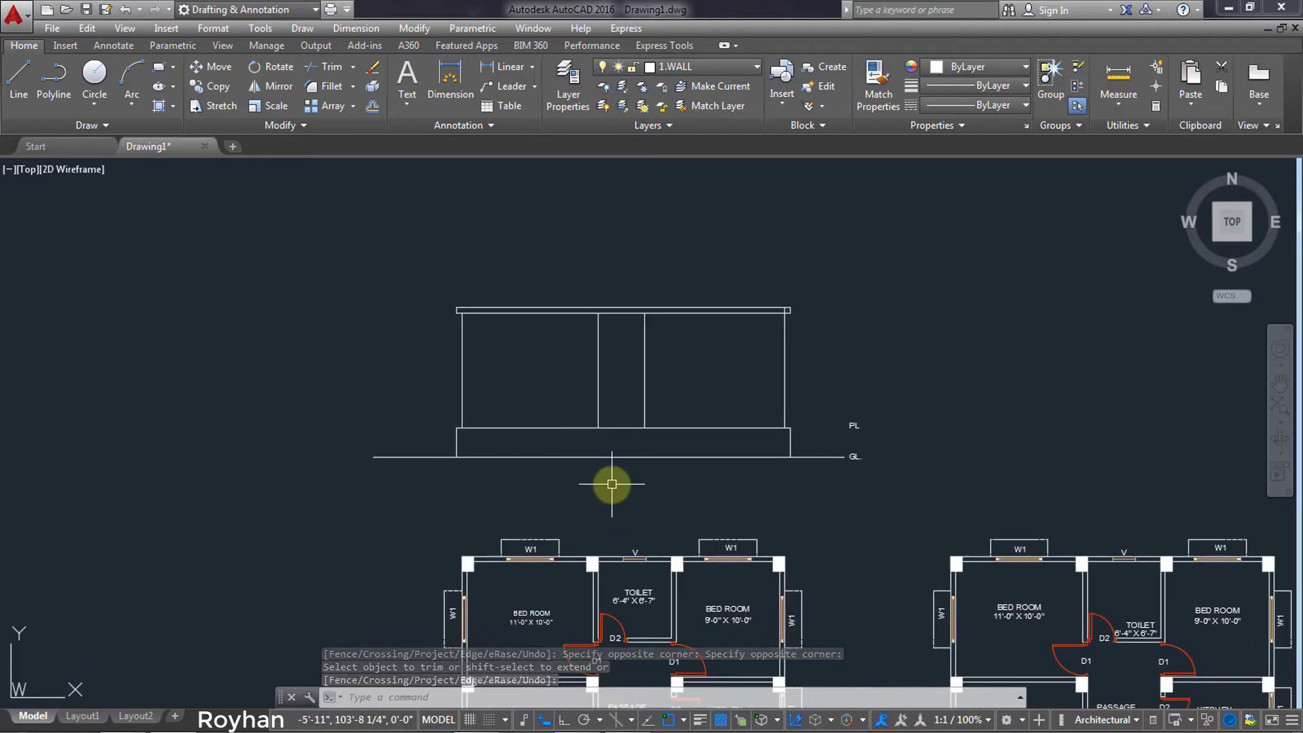
Offset PL 7' upward for the lintel, then add a second line 4 above it.
{"action": "type", "text": "o"}
{"action": "key", "text": "Return"}
{"action": "type", "text": "7'"}
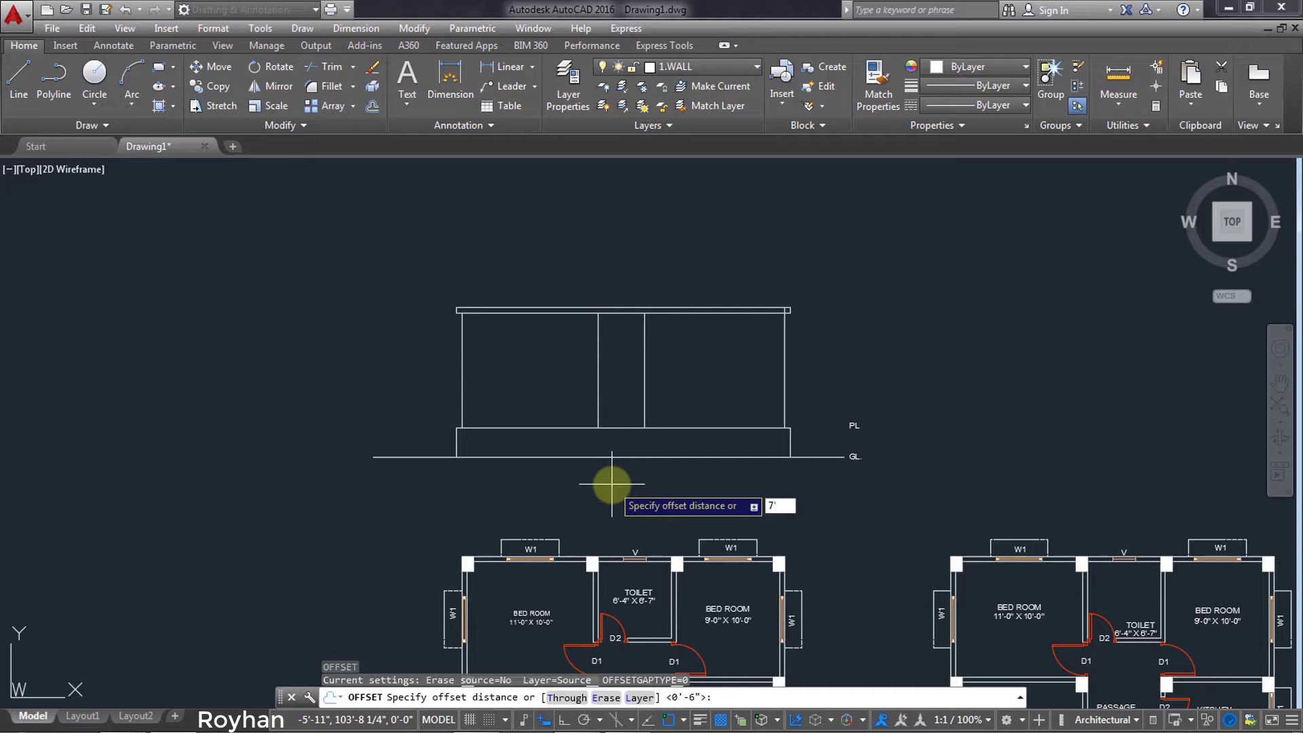
{"action": "key", "text": "Return"}
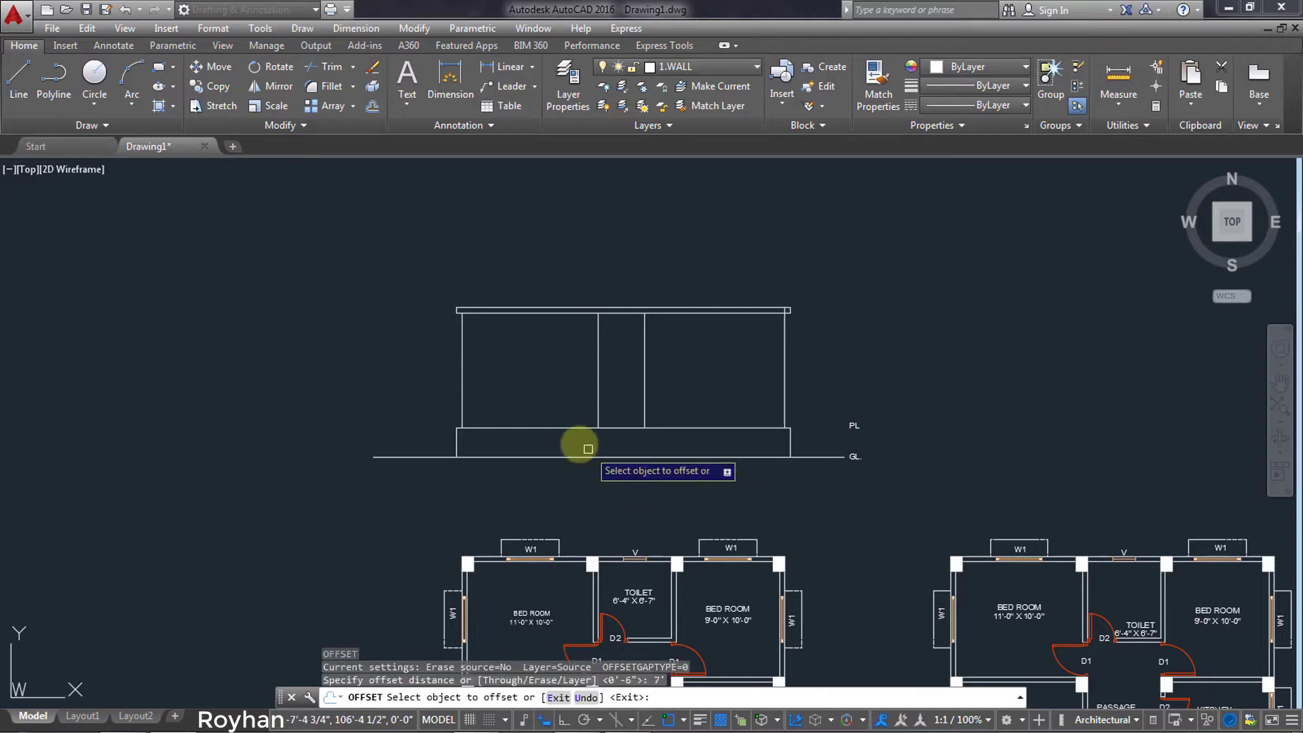
{"action": "left_click", "coordinate": [556, 428]}
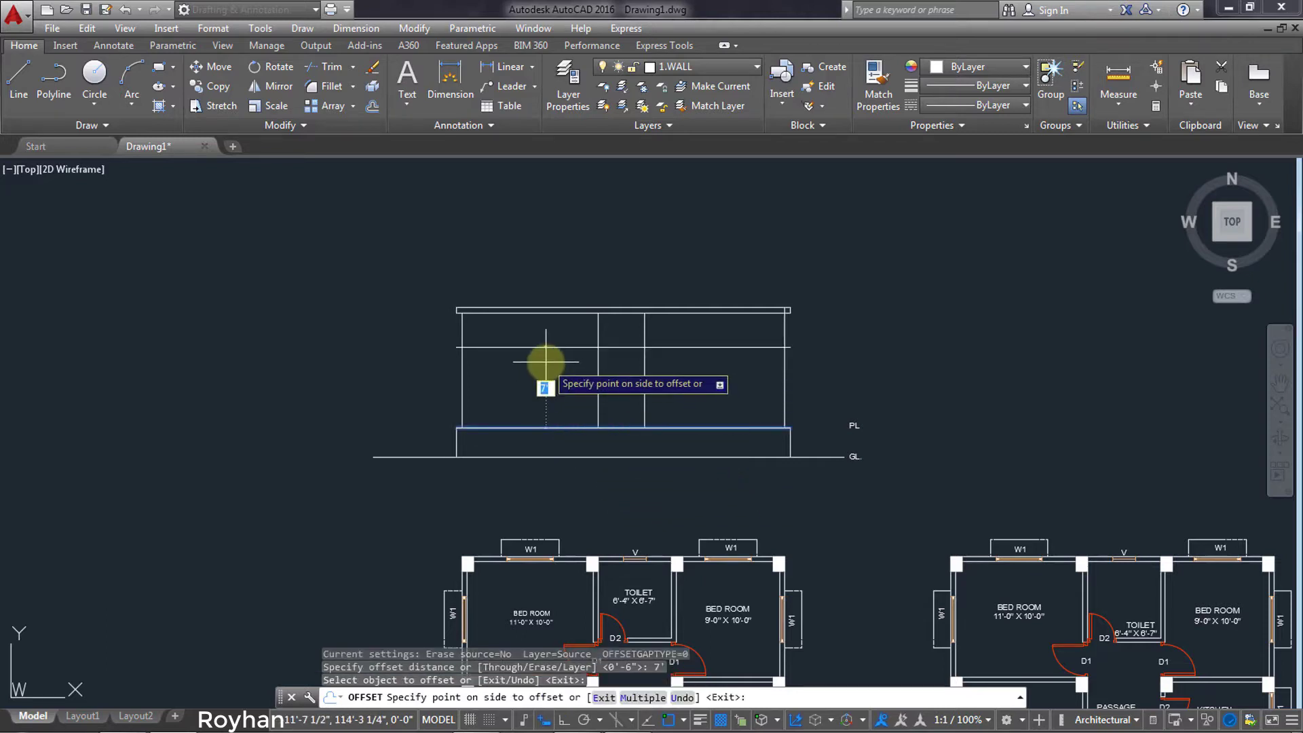
{"action": "left_click", "coordinate": [544, 364]}
{"action": "middle_click_drag", "start_coordinate": [545, 361], "coordinate": [538, 434]}
{"action": "scroll", "coordinate": [538, 434], "scroll_direction": "up", "scroll_amount": 2}
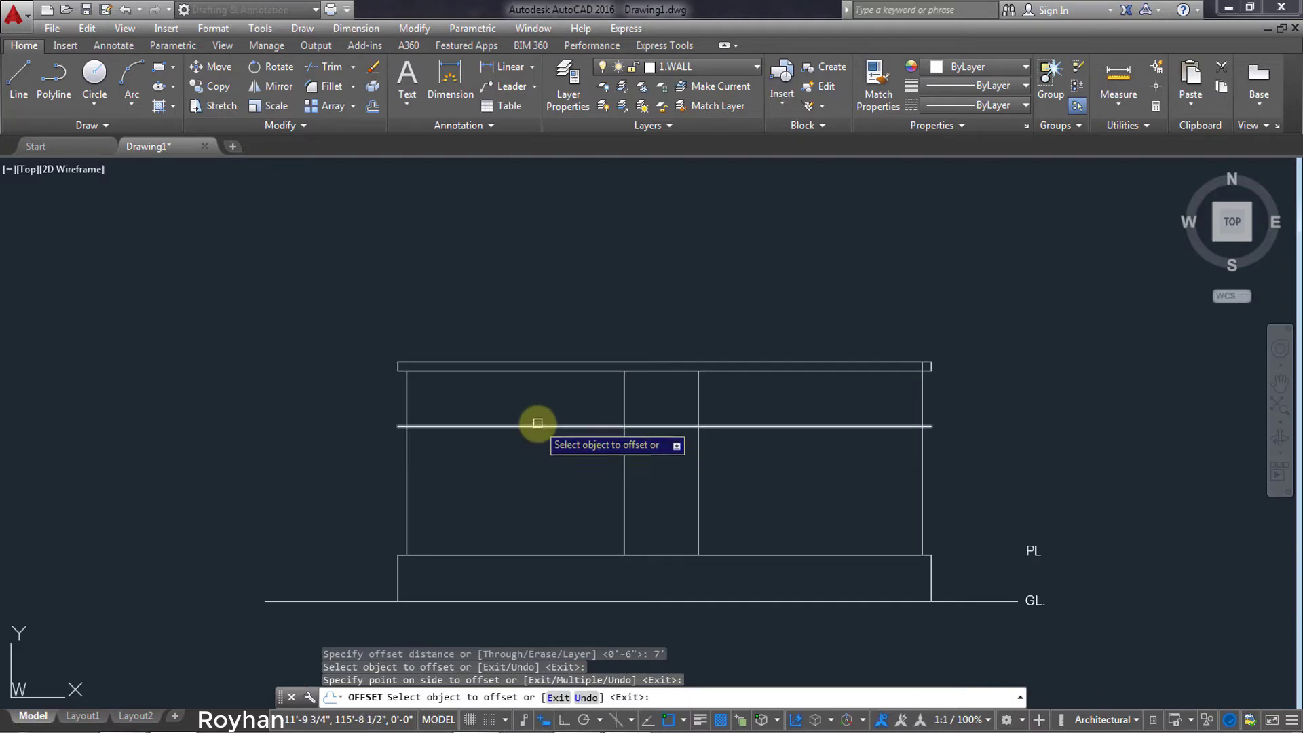
{"action": "left_click", "coordinate": [538, 427]}
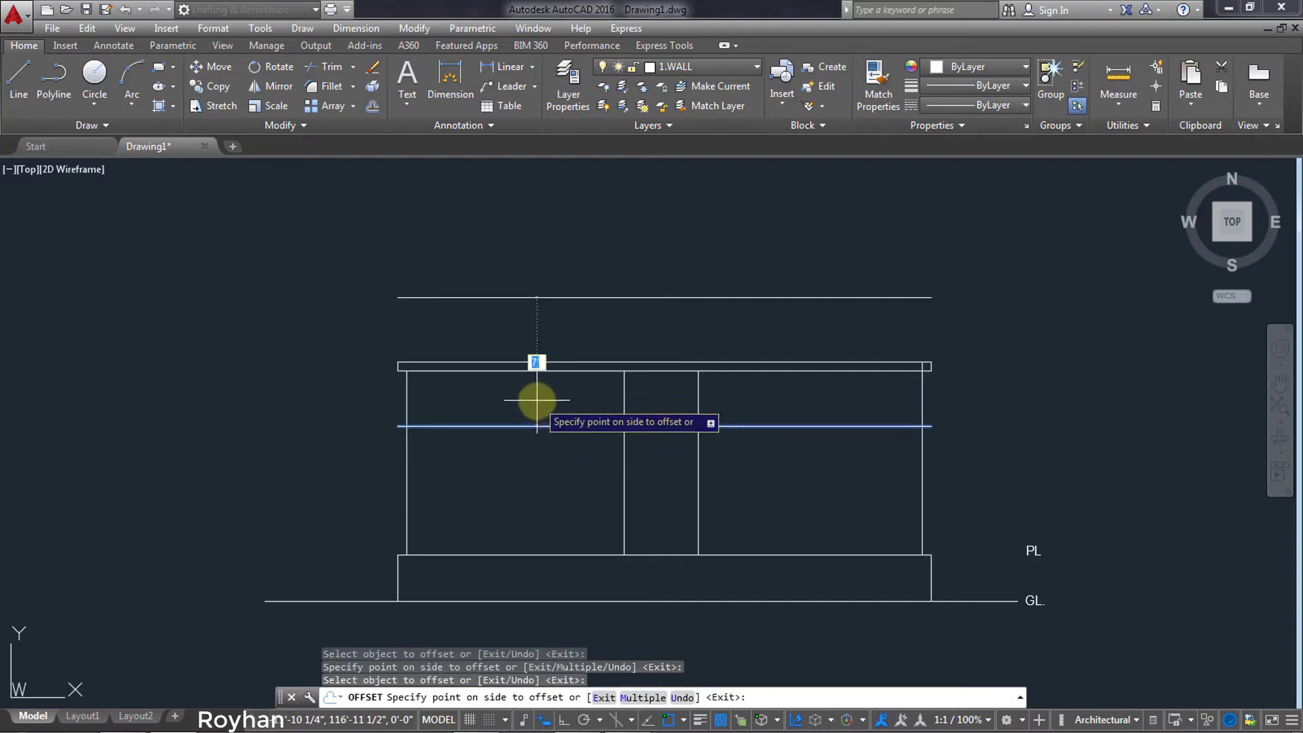
{"action": "key", "text": "Return"}
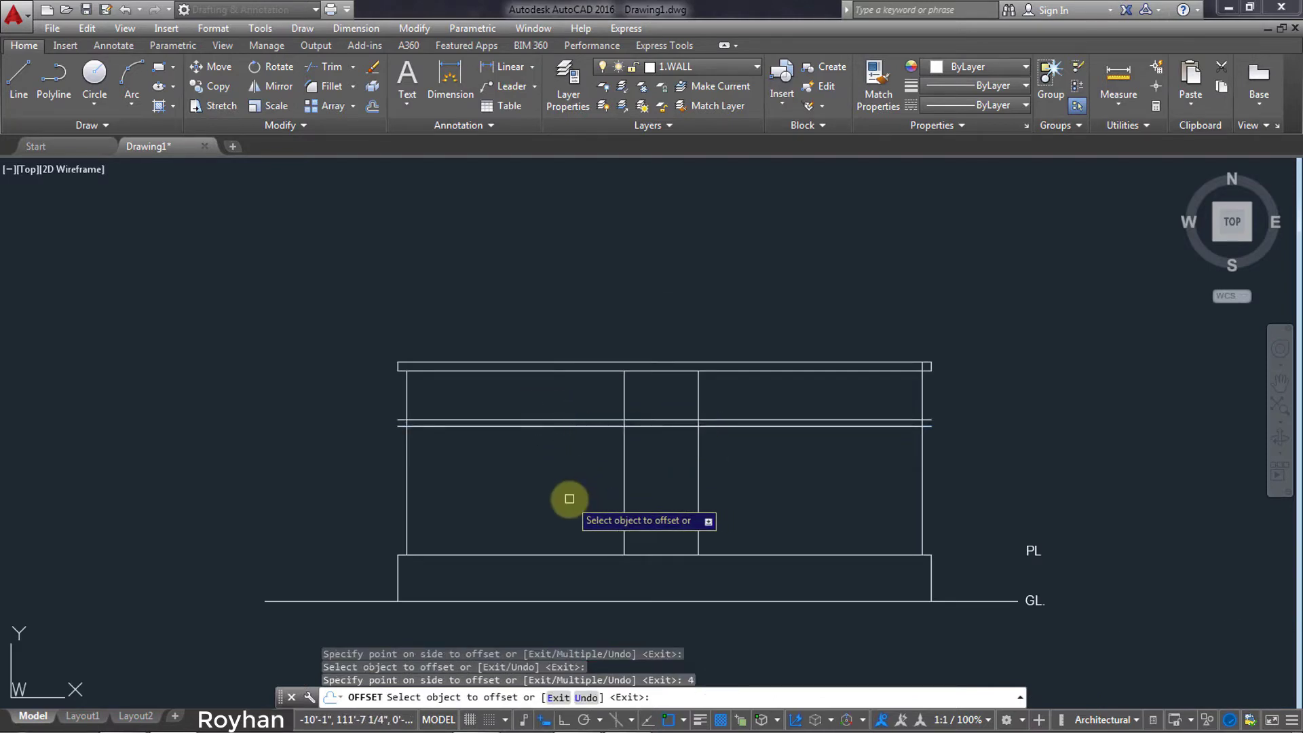
{"action": "key", "text": "Return"}
{"action": "scroll", "coordinate": [569, 534], "scroll_direction": "down", "scroll_amount": 2}
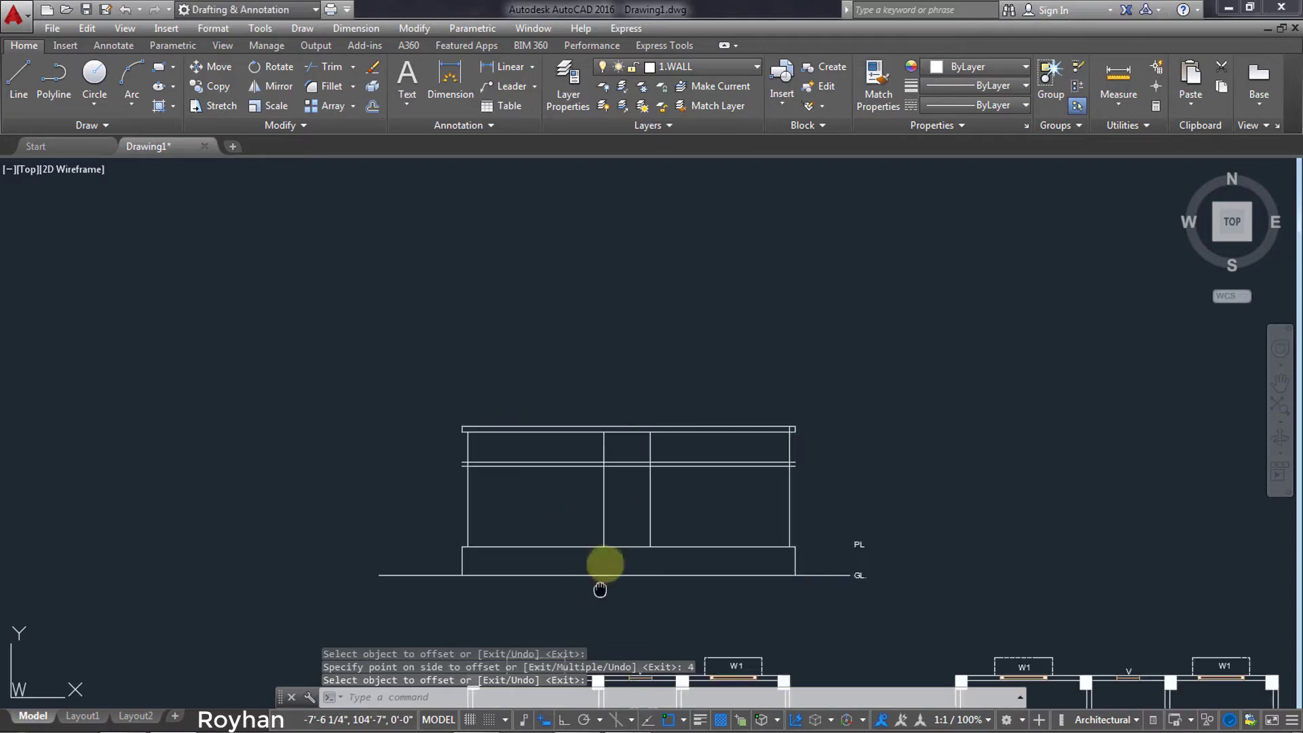
{"action": "middle_click_drag", "start_coordinate": [602, 568], "coordinate": [579, 407]}
Draw vertical XLINEs from the ground plan's left and right outer walls through the elevation.
{"action": "middle_click_drag", "start_coordinate": [613, 456], "coordinate": [611, 329]}
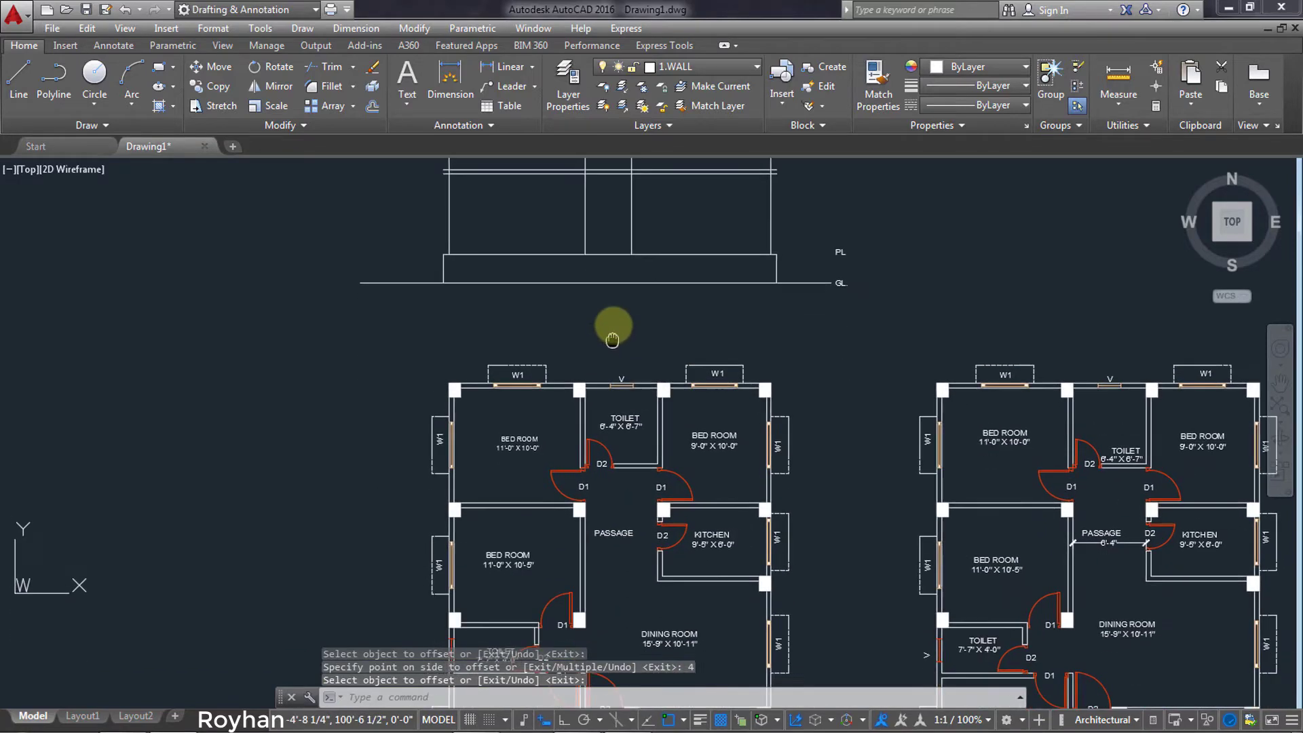
{"action": "middle_click_drag", "start_coordinate": [552, 510], "coordinate": [553, 378]}
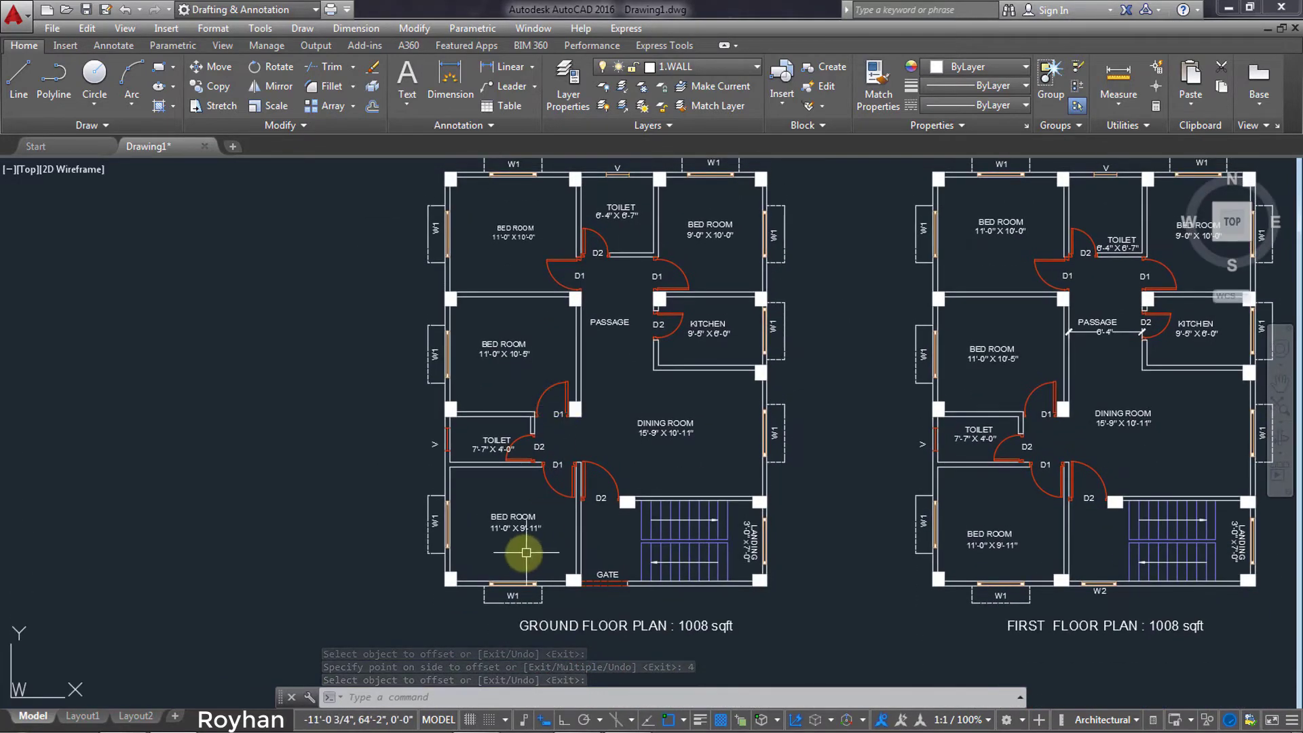
{"action": "type", "text": "X"}
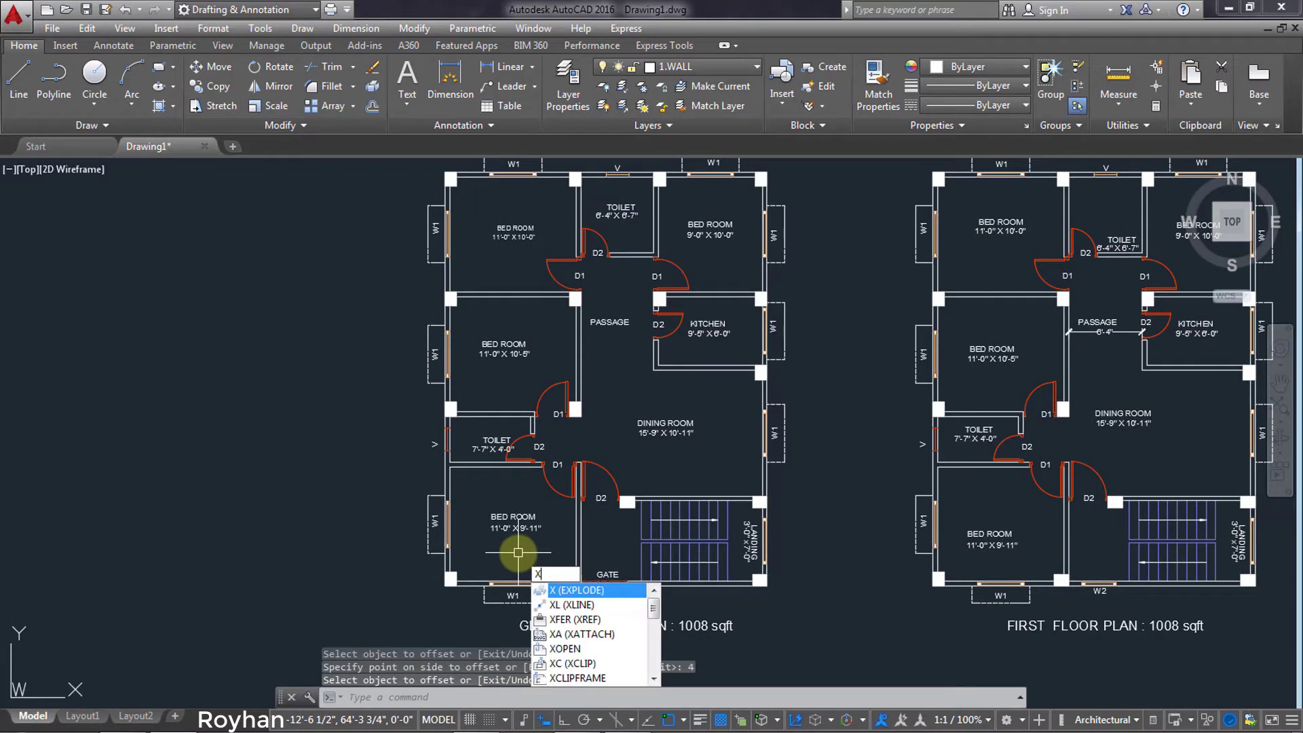
{"action": "type", "text": "L"}
{"action": "key", "text": "Return"}
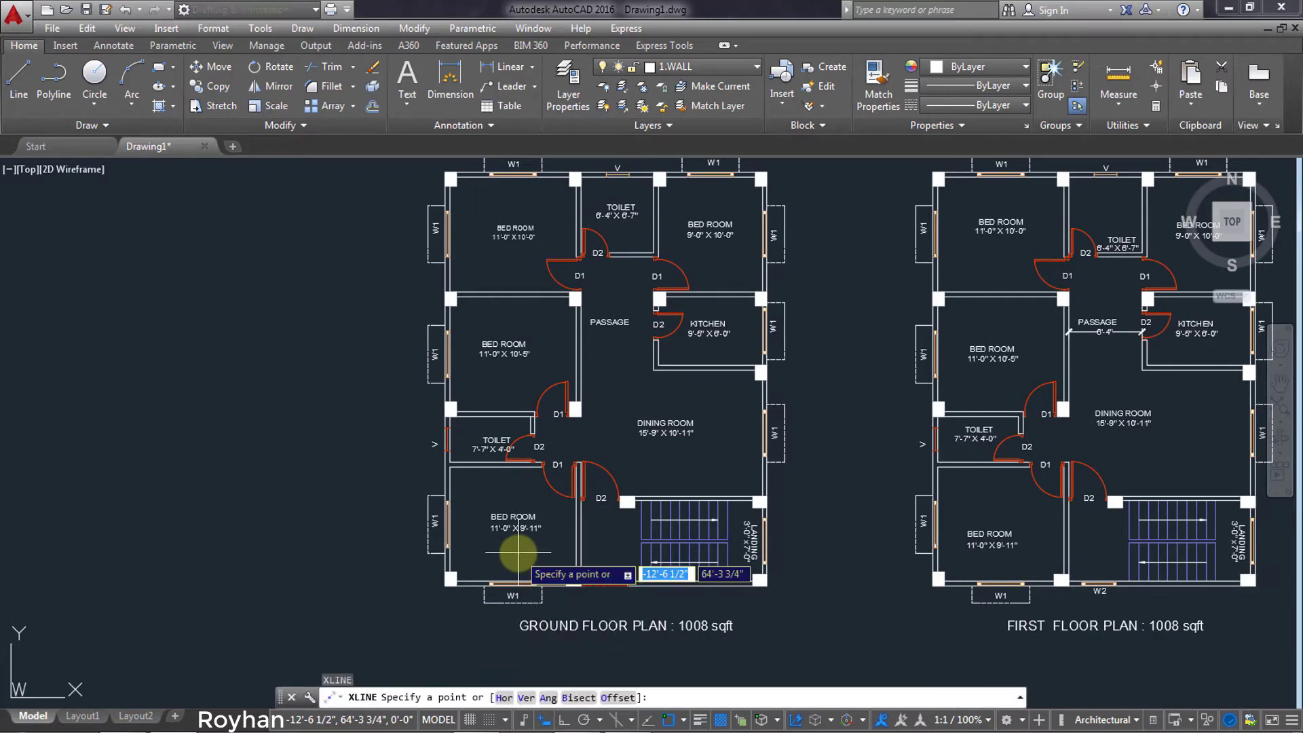
{"action": "key", "text": "Return"}
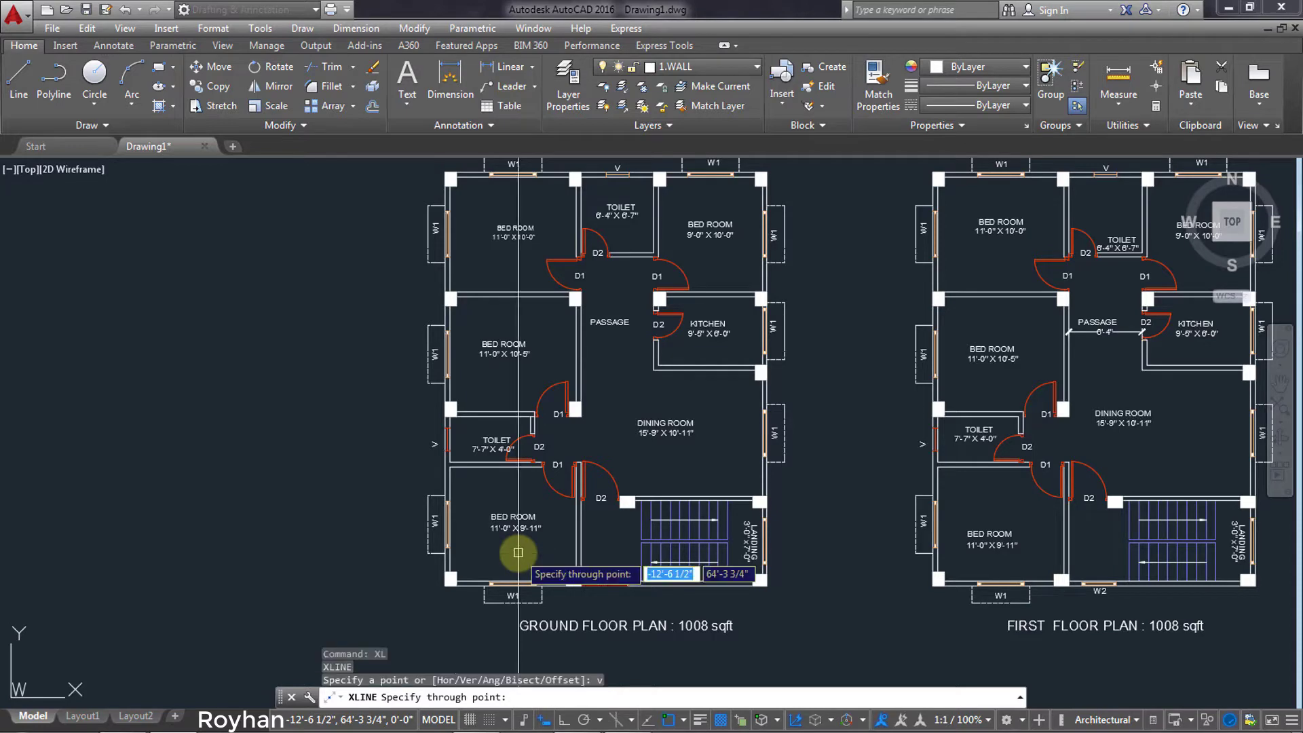
{"action": "left_click", "coordinate": [427, 553]}
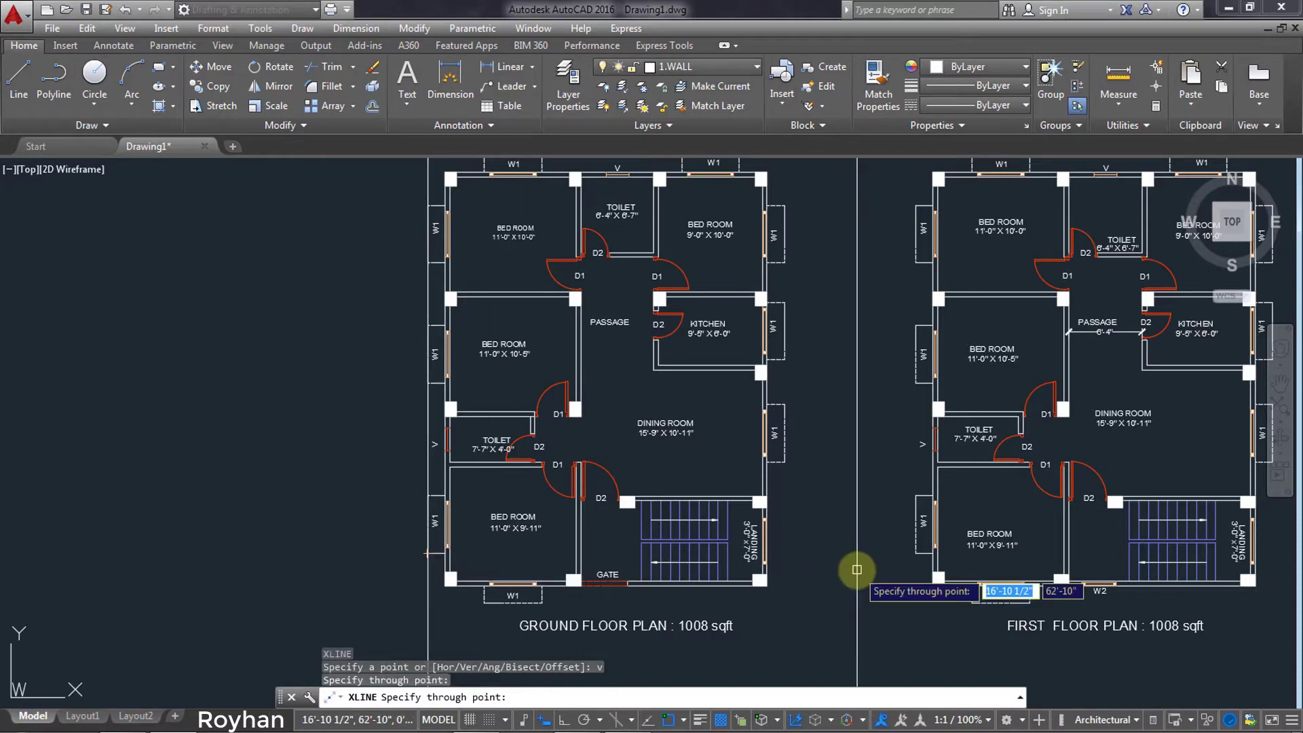
{"action": "left_click", "coordinate": [785, 440]}
{"action": "middle_click_drag", "start_coordinate": [728, 170], "coordinate": [674, 430]}
{"action": "key", "text": "Return"}
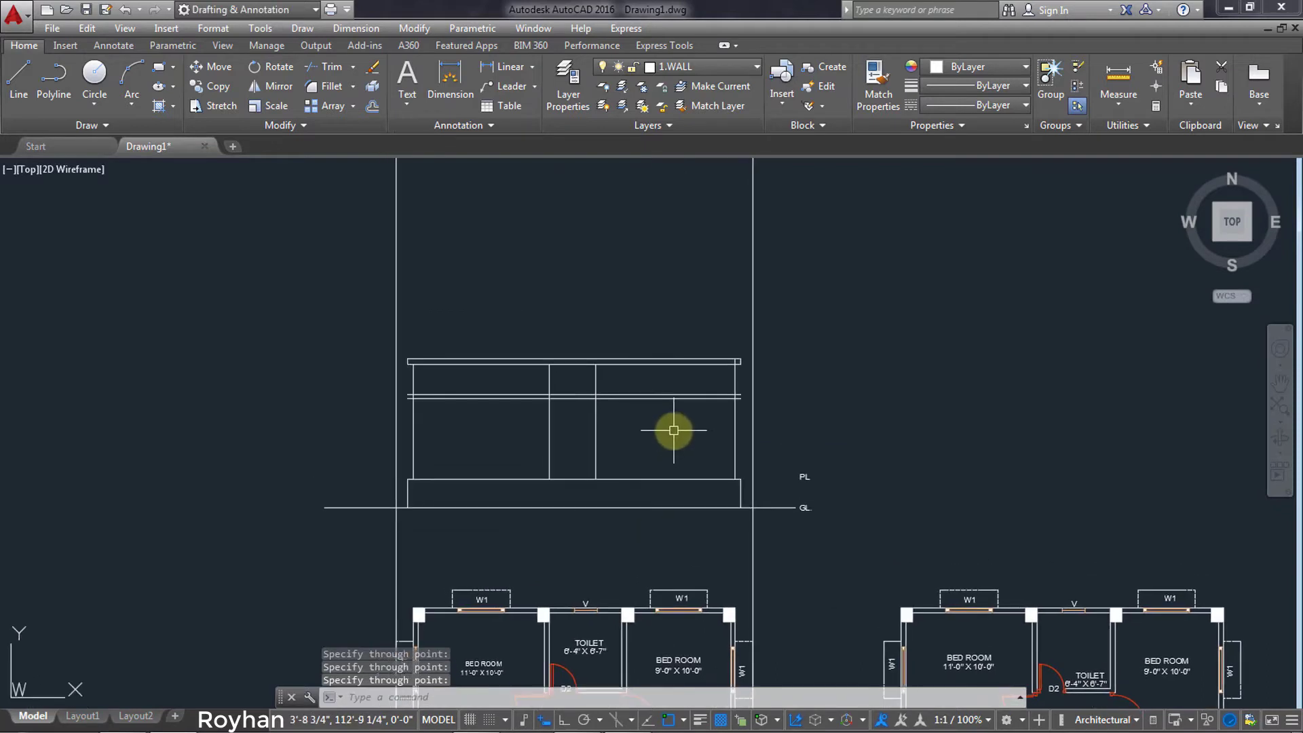
{"action": "scroll", "coordinate": [674, 431], "scroll_direction": "up", "scroll_amount": 2}
{"action": "type", "text": "E"}
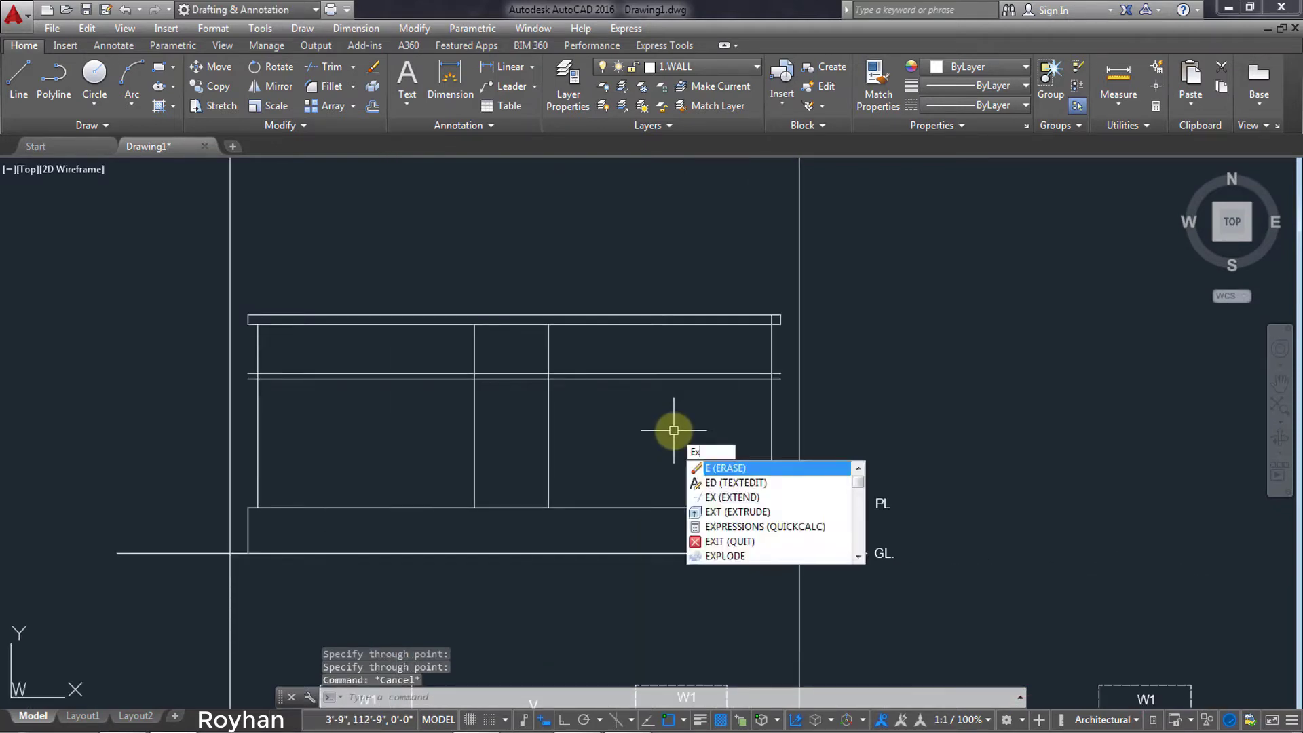
Extend both lintel double lines out to the left and right construction-line boundaries.
{"action": "type", "text": "x"}
{"action": "key", "text": "Return"}
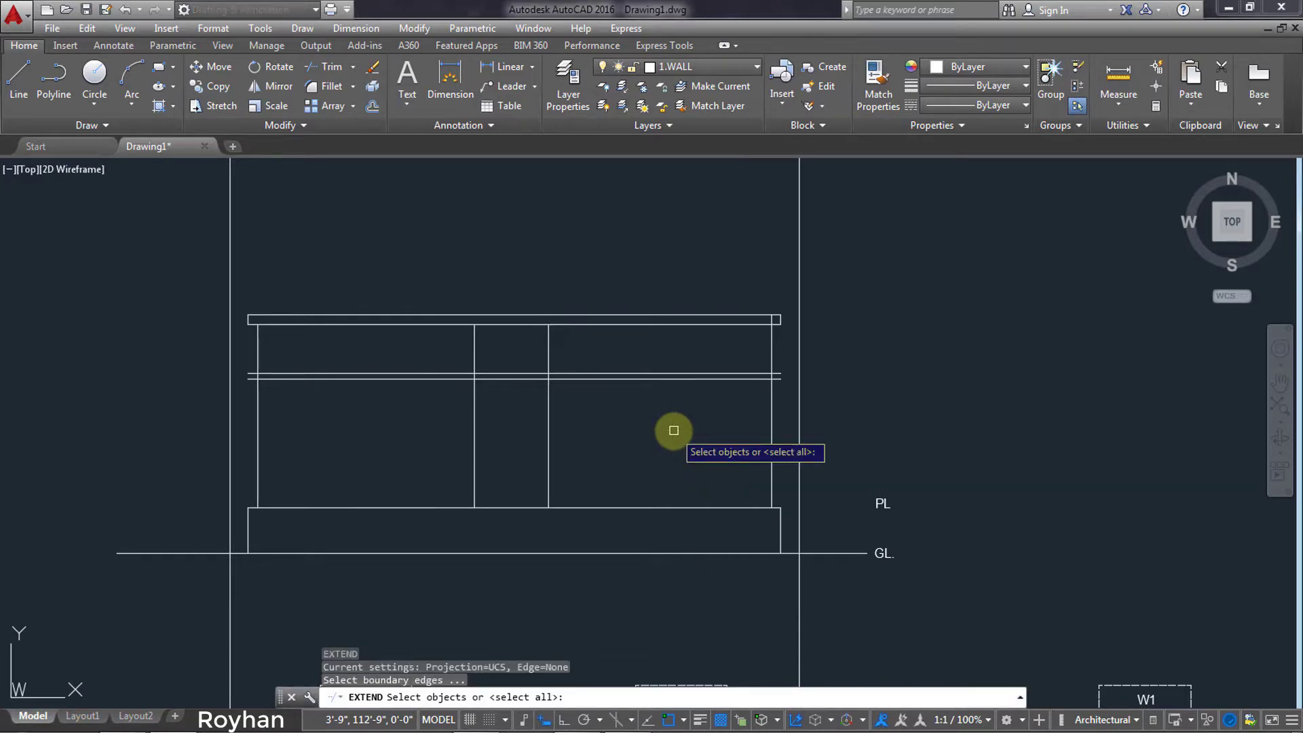
{"action": "left_click", "coordinate": [800, 430]}
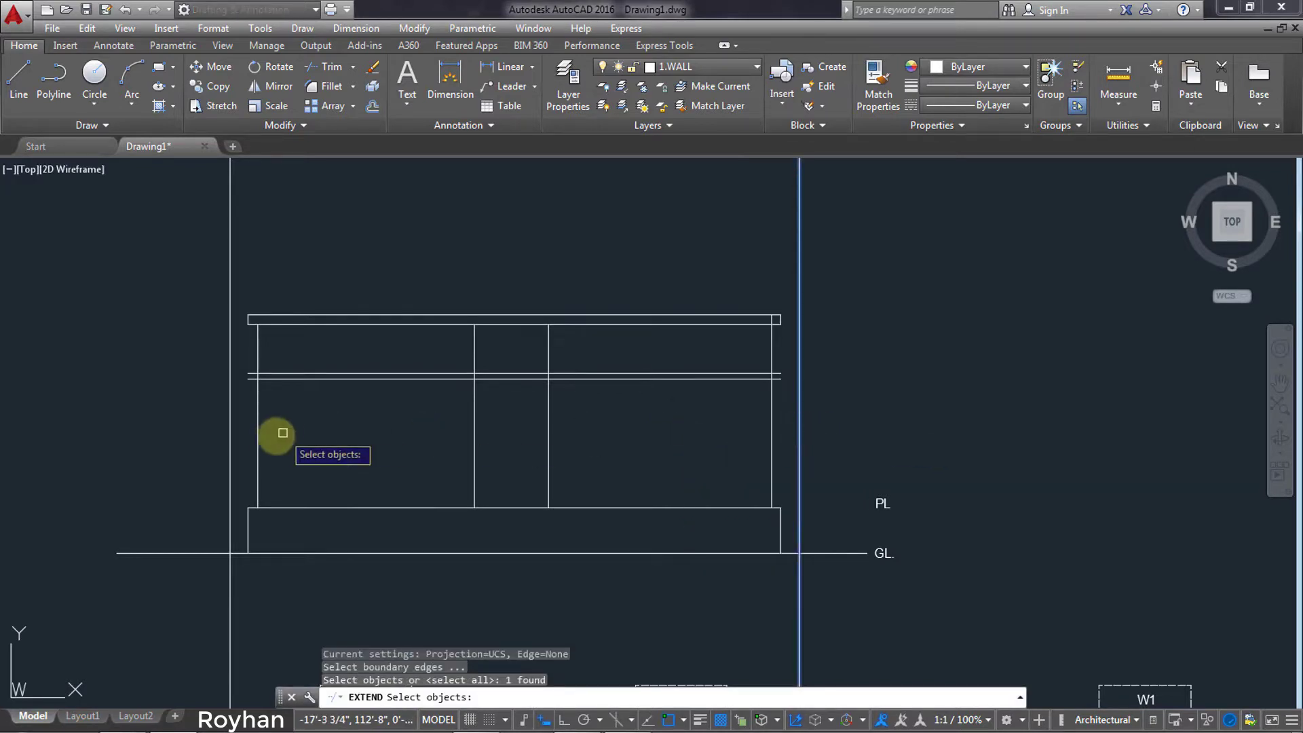
{"action": "left_click", "coordinate": [231, 443]}
{"action": "key", "text": "Return"}
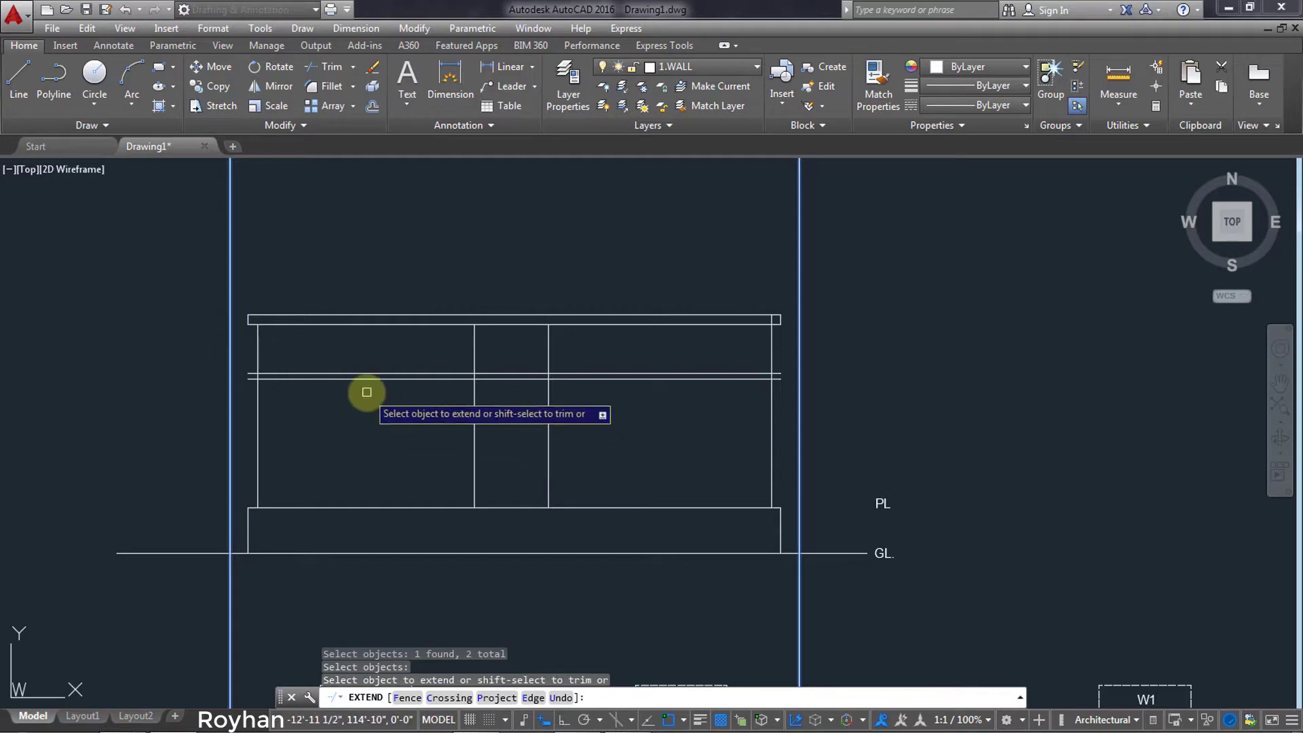
{"action": "left_click", "coordinate": [366, 392]}
{"action": "left_click", "coordinate": [317, 355]}
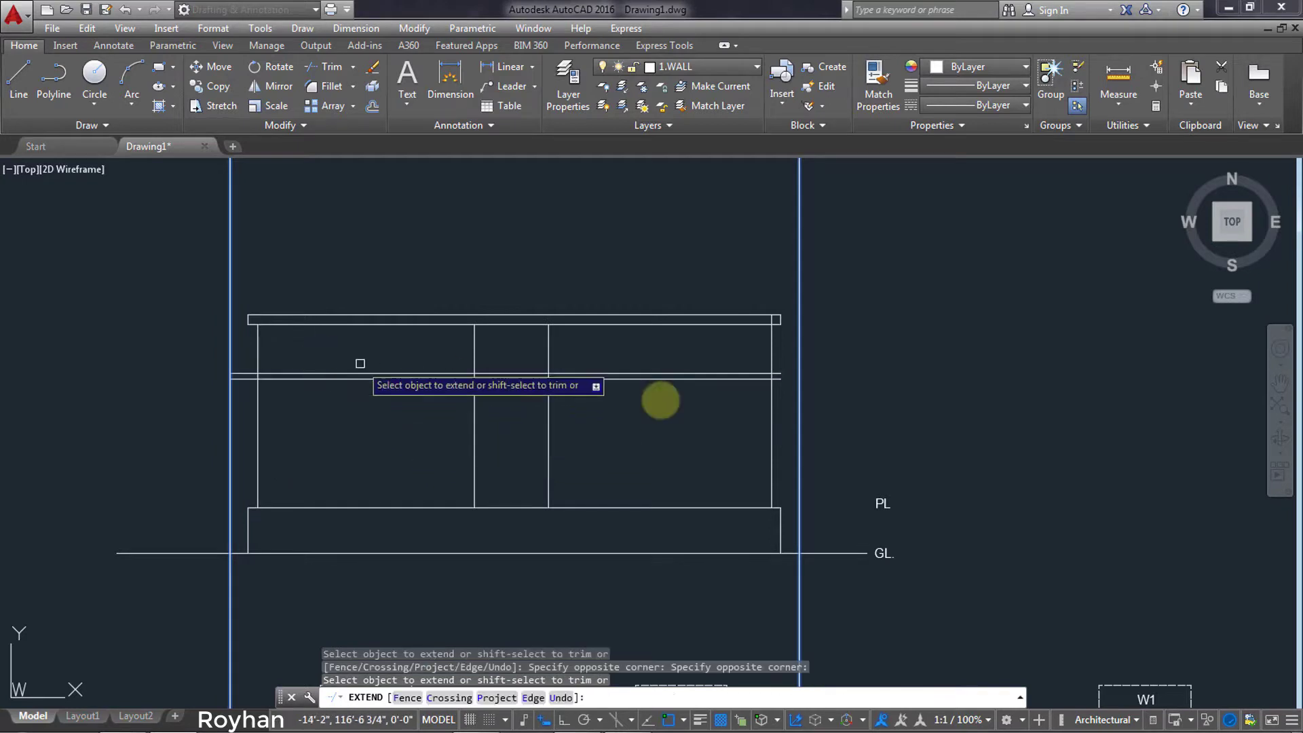
{"action": "left_click", "coordinate": [732, 423]}
{"action": "left_click", "coordinate": [732, 373]}
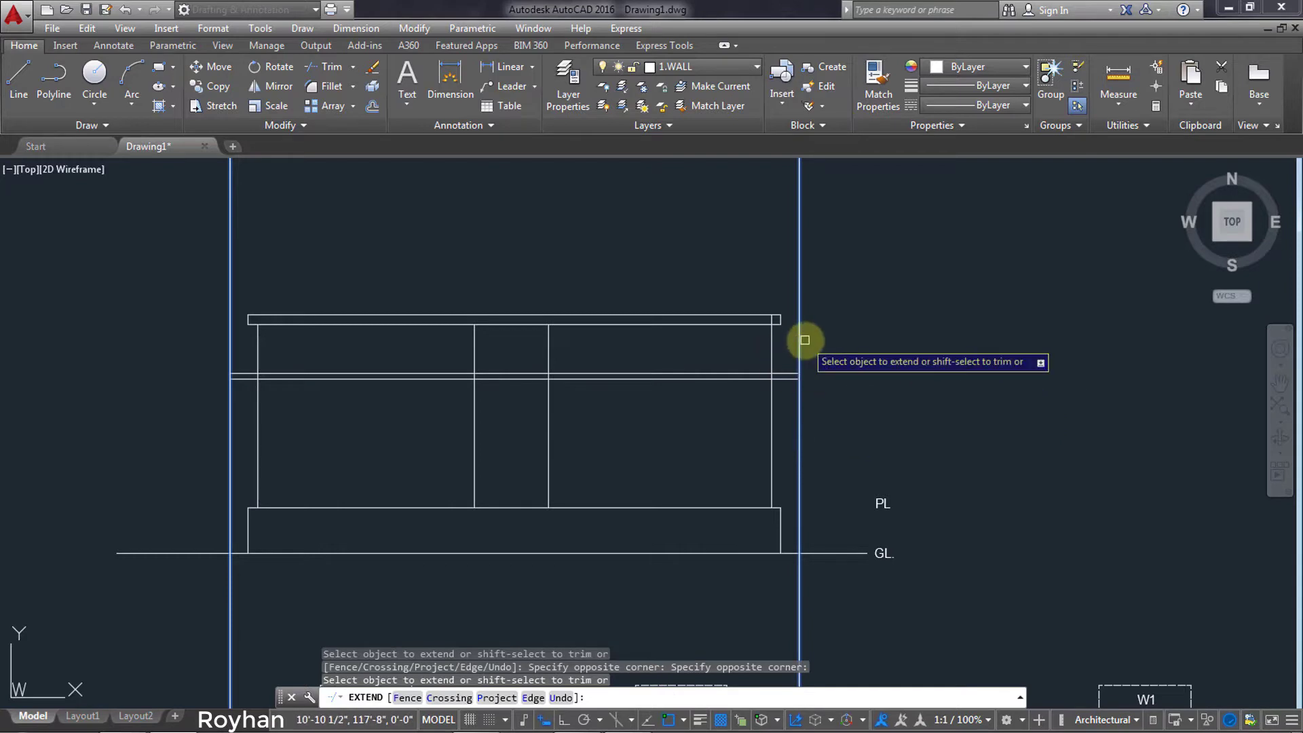
{"action": "key", "text": "Return"}
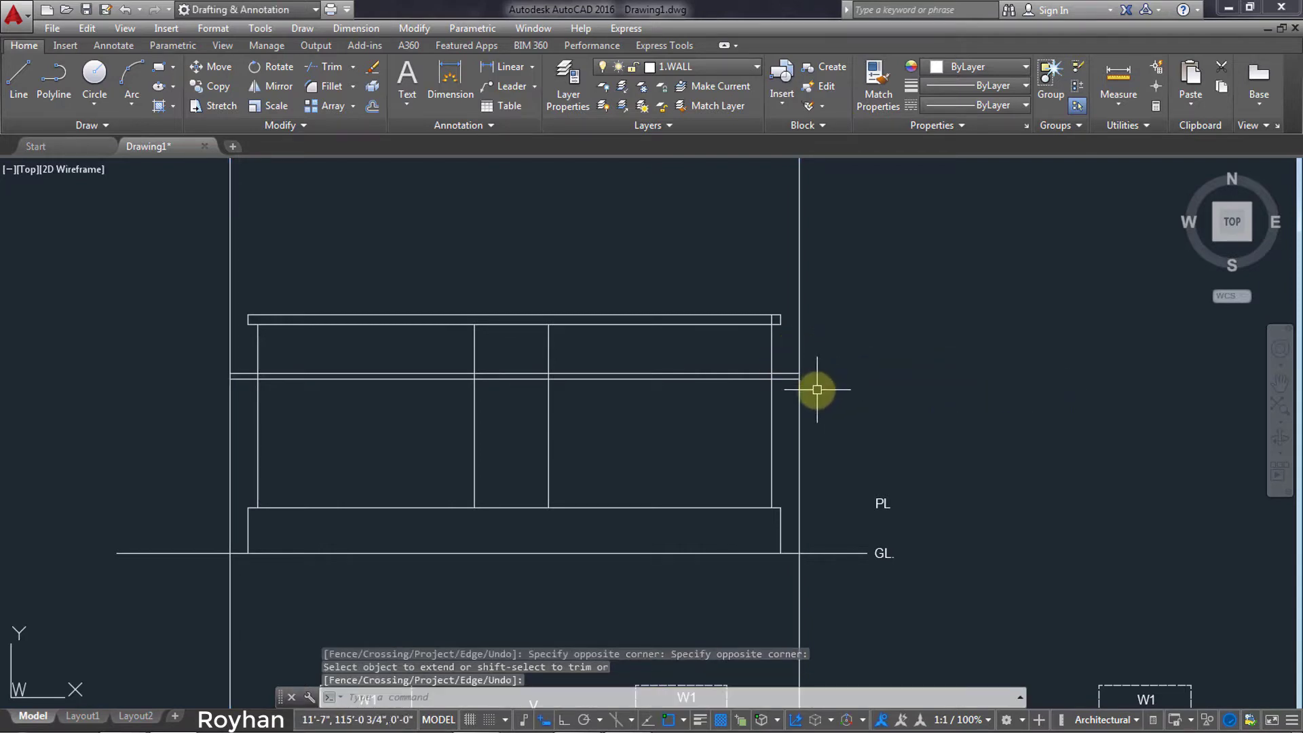
{"action": "type", "text": "TR"}
Trim the vertical guide lines above and below the ground line and band.
{"action": "key", "text": "Return"}
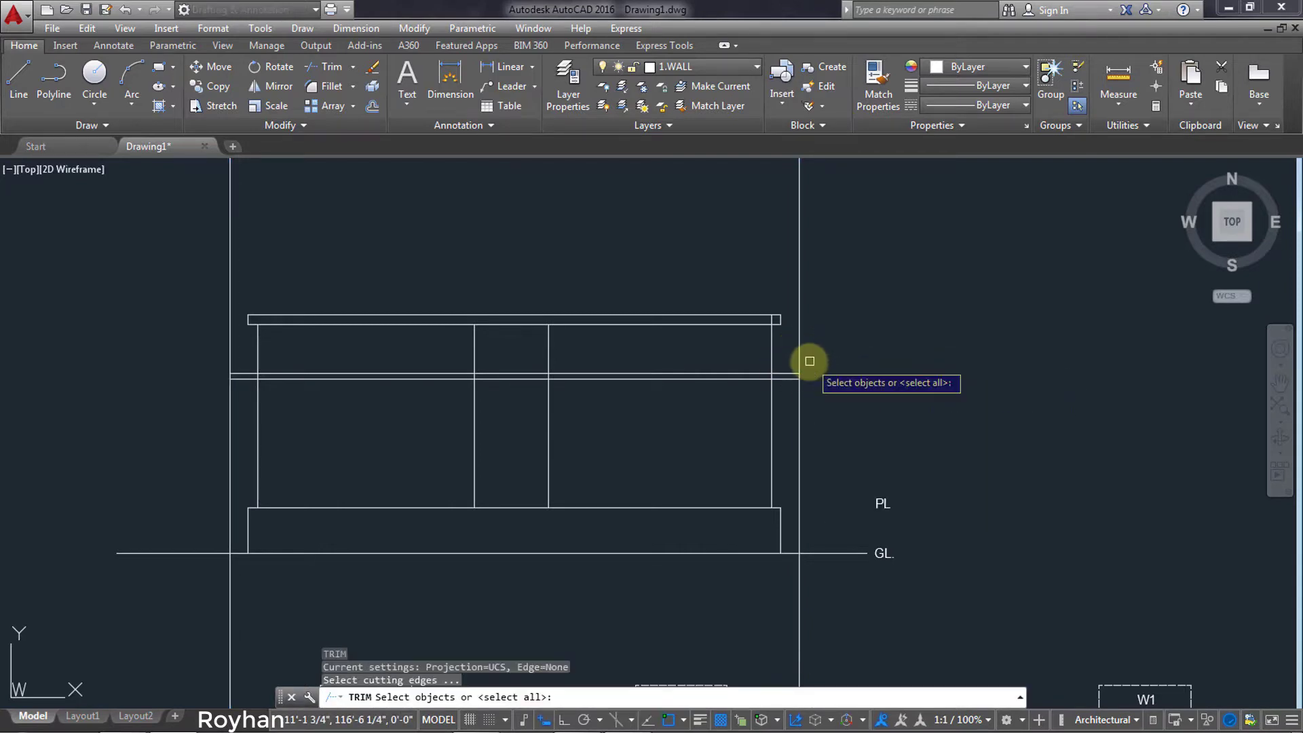
{"action": "key", "text": "Return"}
{"action": "left_click", "coordinate": [800, 351]}
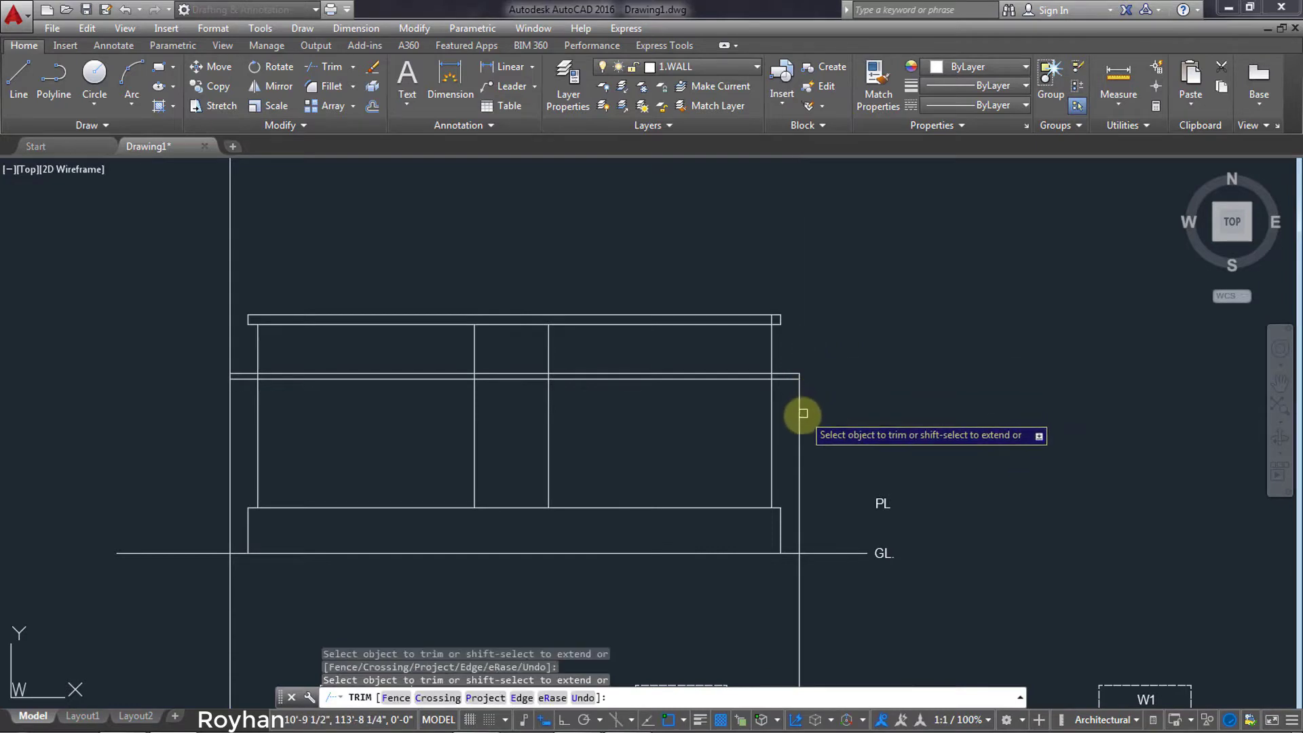
{"action": "left_click", "coordinate": [859, 615]}
{"action": "left_click", "coordinate": [238, 619]}
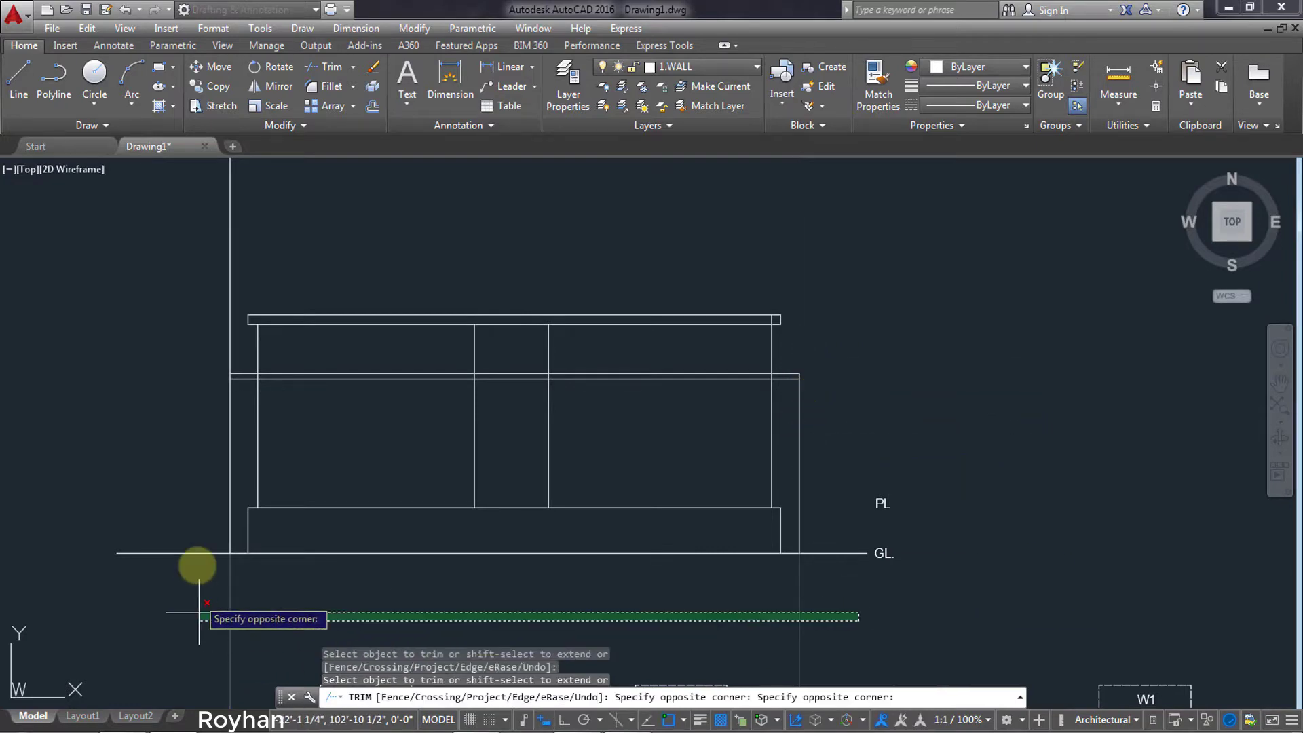
{"action": "left_click", "coordinate": [860, 617]}
{"action": "left_click", "coordinate": [242, 643]}
{"action": "left_click", "coordinate": [229, 414]}
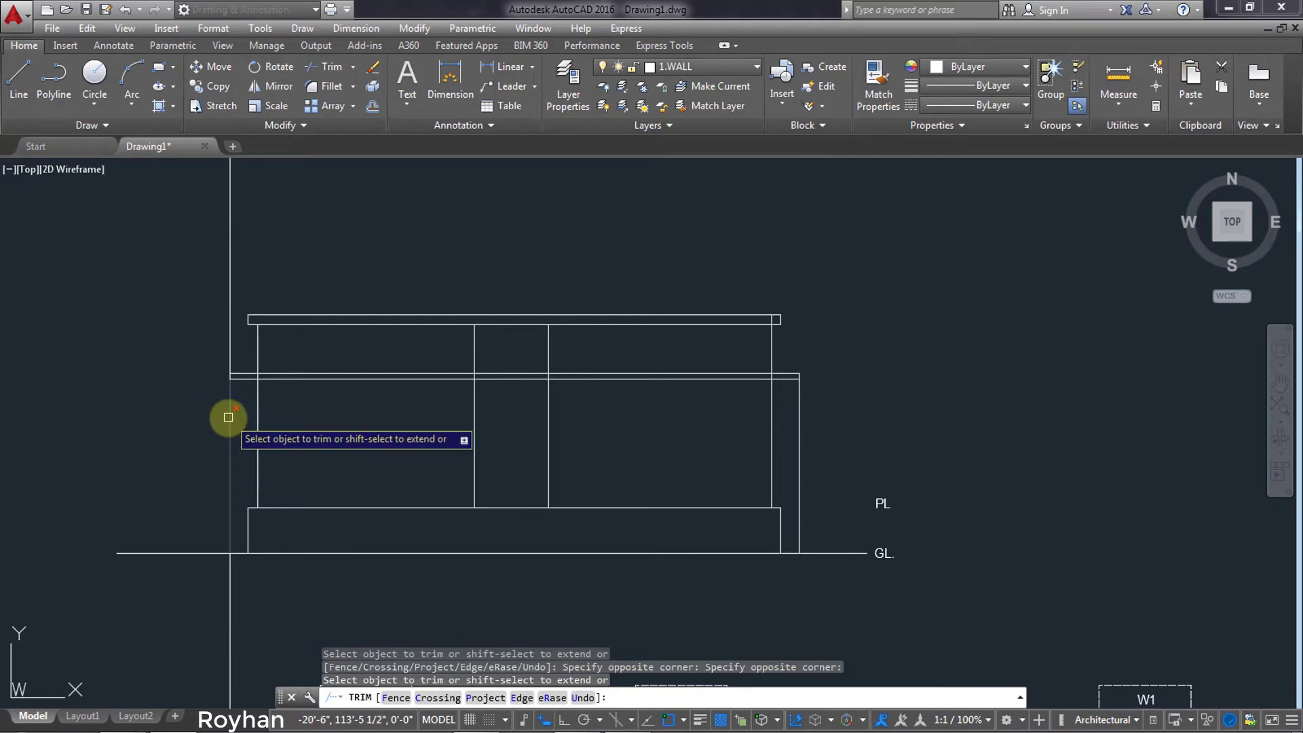
{"action": "left_click", "coordinate": [232, 329]}
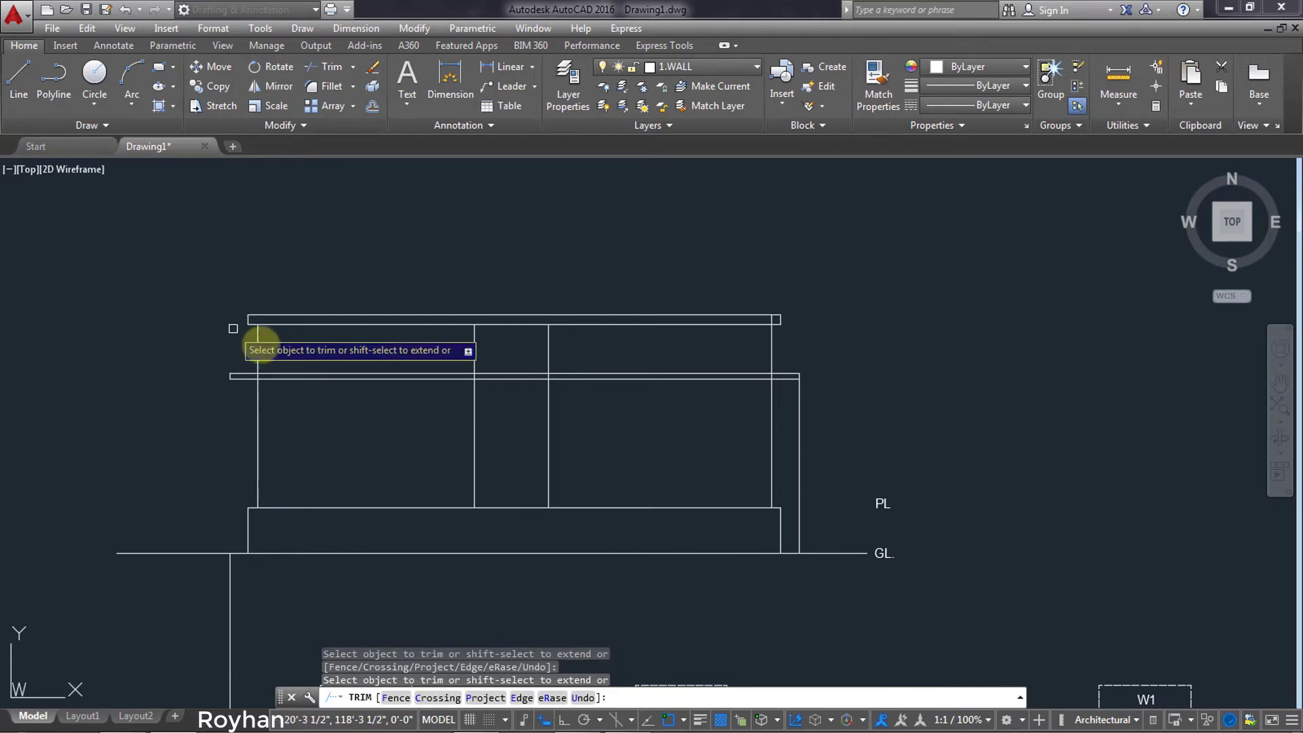
{"action": "left_click", "coordinate": [799, 428]}
{"action": "key", "text": "Return"}
Erase the leftover left guide line below the ground line.
{"action": "left_click", "coordinate": [319, 630]}
{"action": "left_click", "coordinate": [218, 617]}
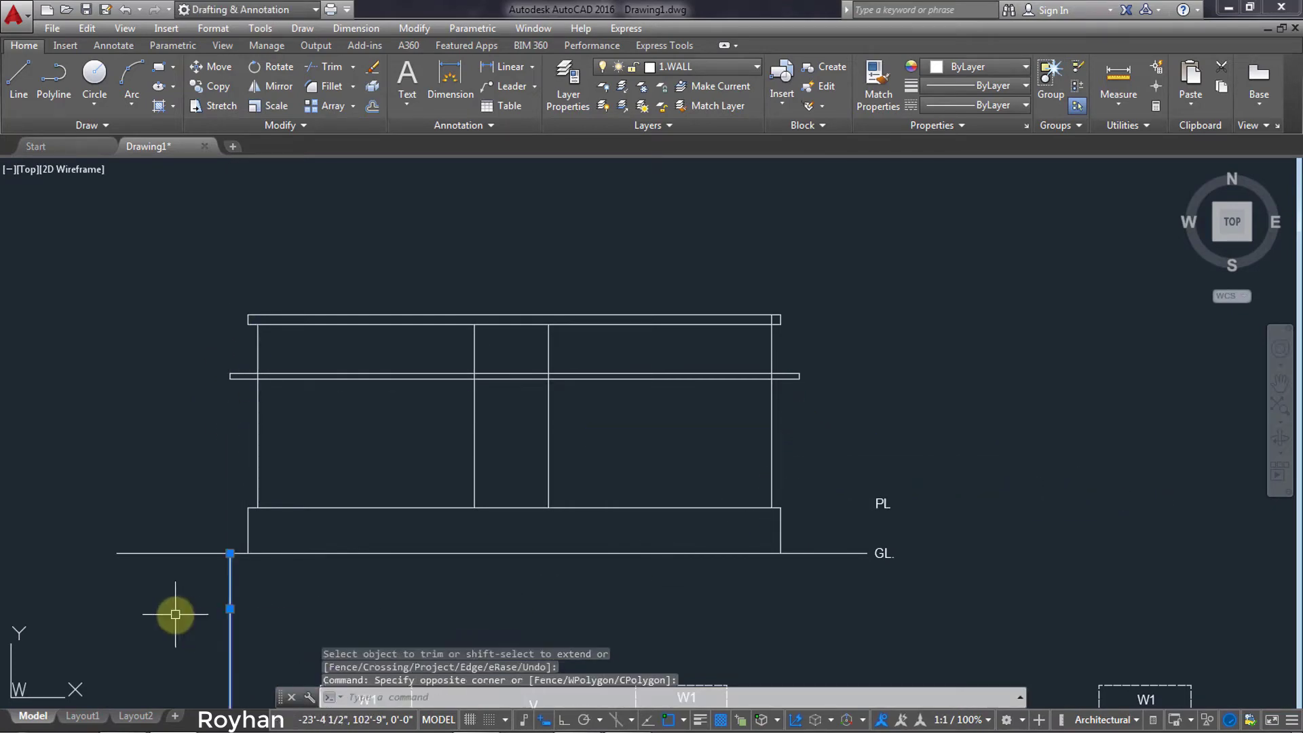
{"action": "key", "text": "Delete"}
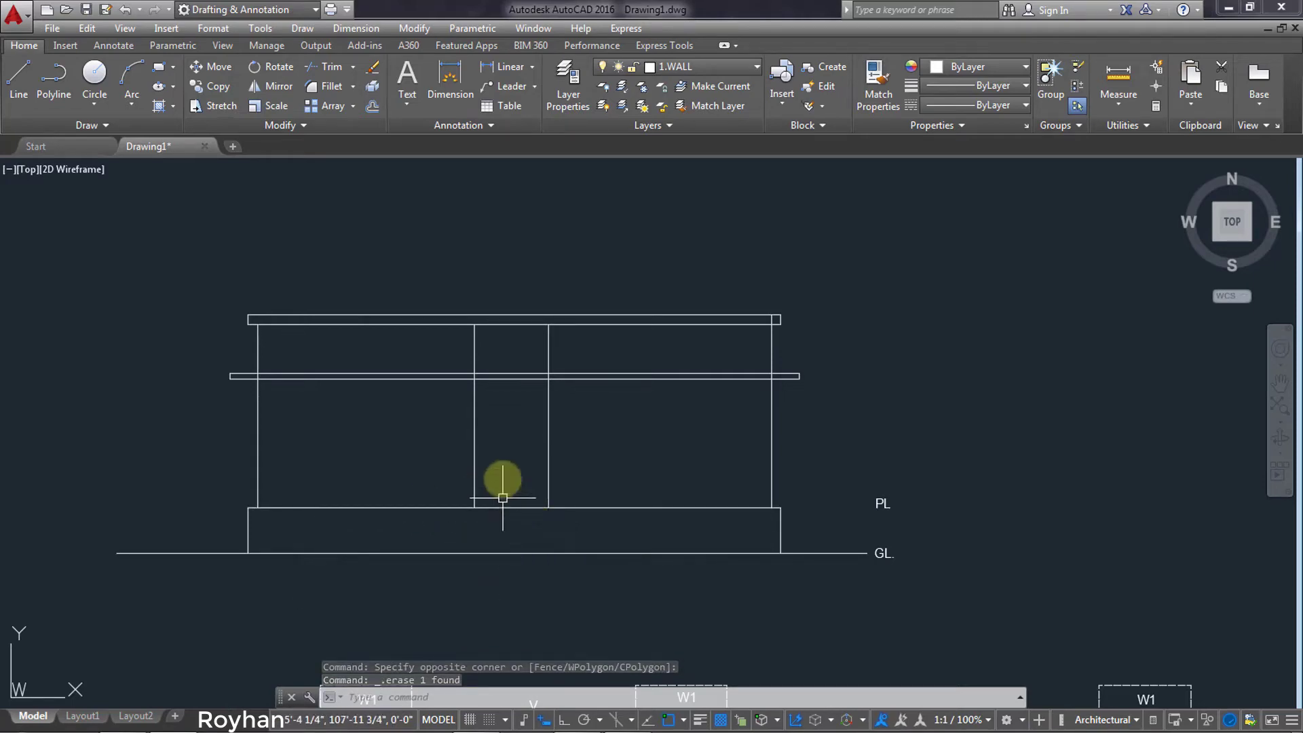
Pan down to bring the ground-floor plan's bedroom and stairs into view.
{"action": "scroll", "coordinate": [506, 530], "scroll_direction": "down", "scroll_amount": 2}
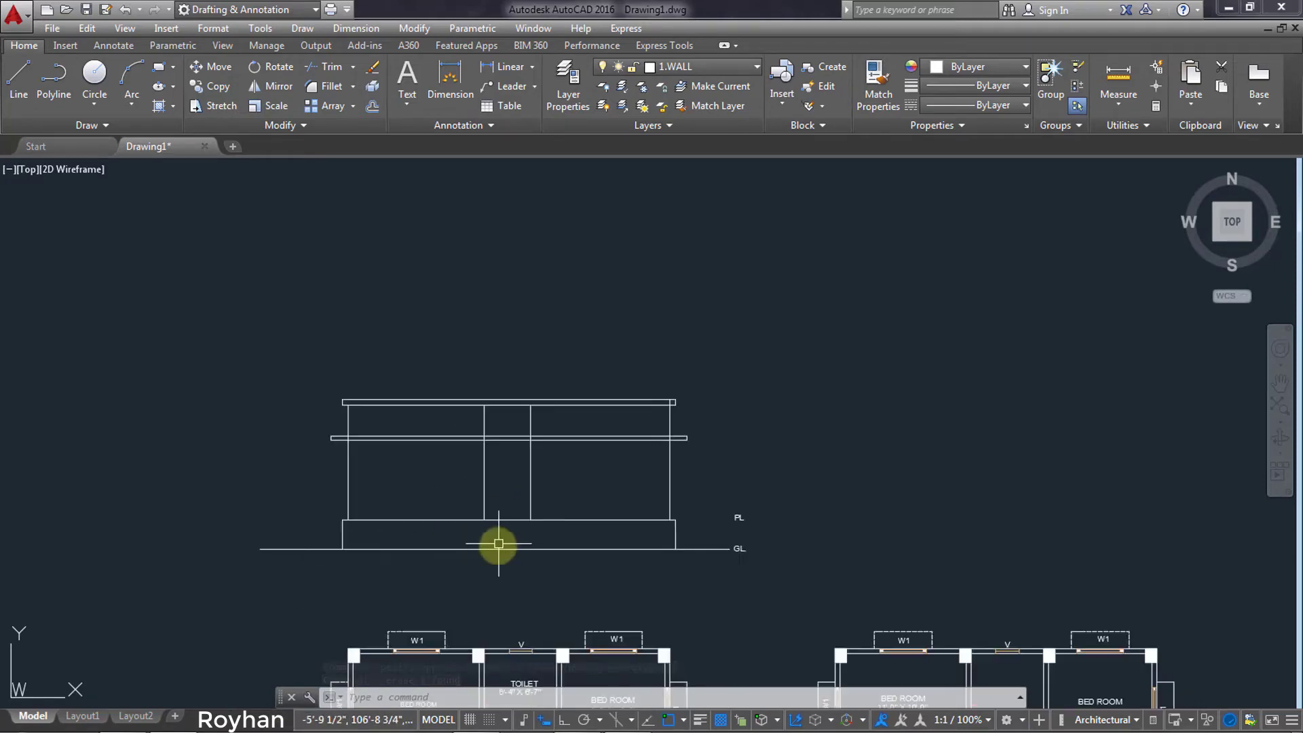
{"action": "mouse_move", "coordinate": [501, 536]}
{"action": "middle_mouse_down"}
{"action": "mouse_move", "coordinate": [510, 440]}
{"action": "mouse_move", "coordinate": [492, 348]}
{"action": "middle_mouse_up"}
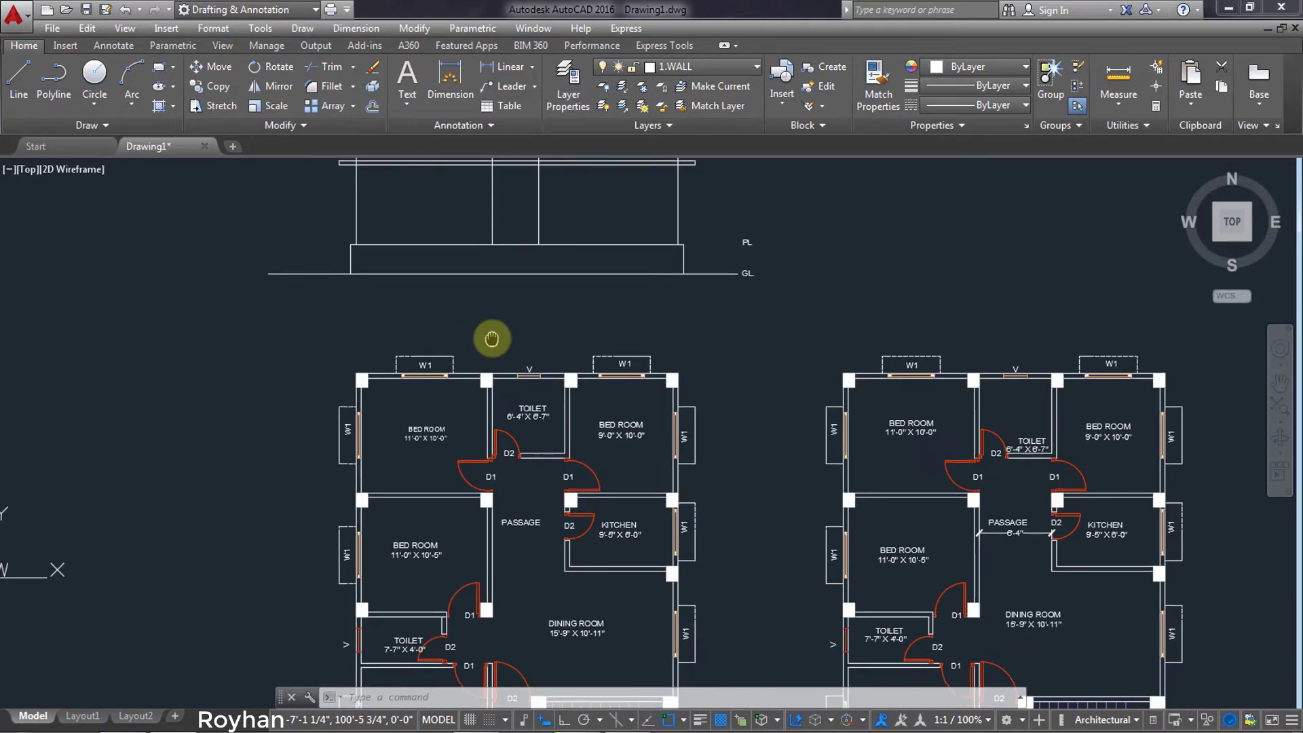
{"action": "middle_click_drag", "start_coordinate": [516, 222], "coordinate": [518, 296]}
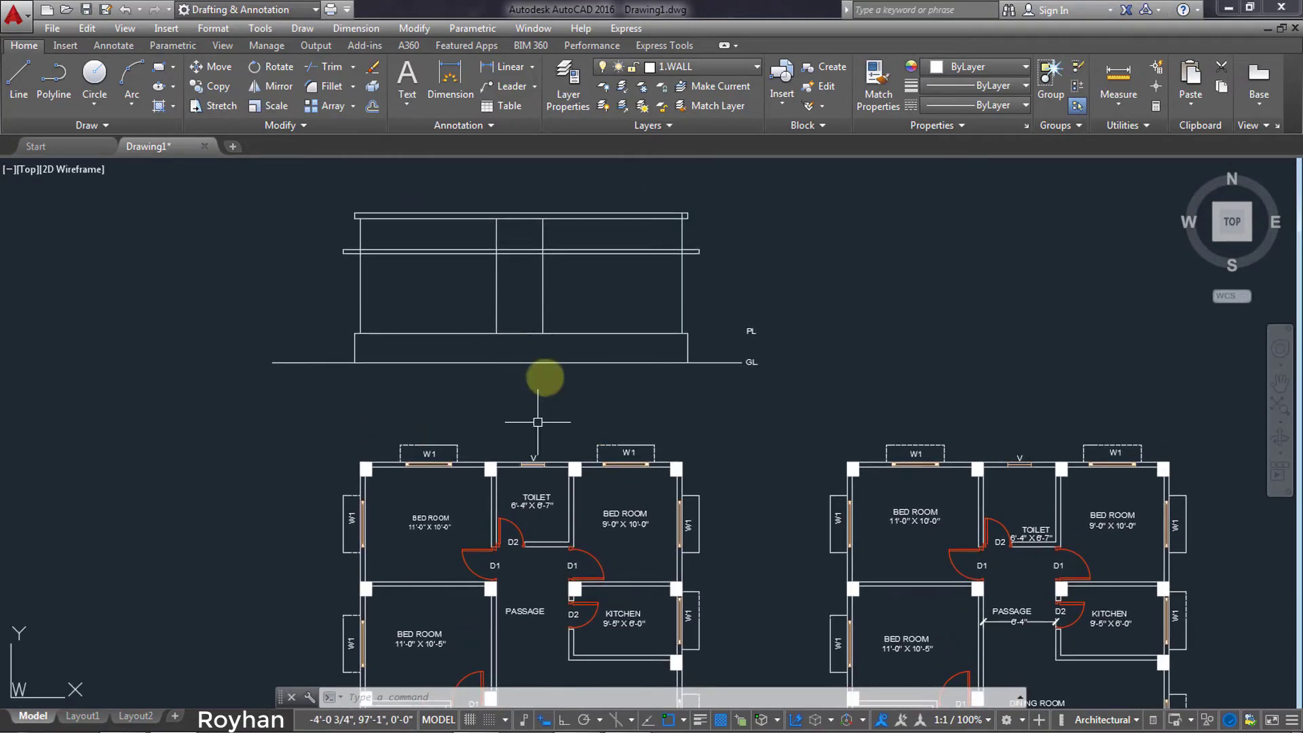
{"action": "middle_click_drag", "start_coordinate": [493, 489], "coordinate": [492, 470]}
{"action": "middle_click_drag", "start_coordinate": [461, 686], "coordinate": [456, 501]}
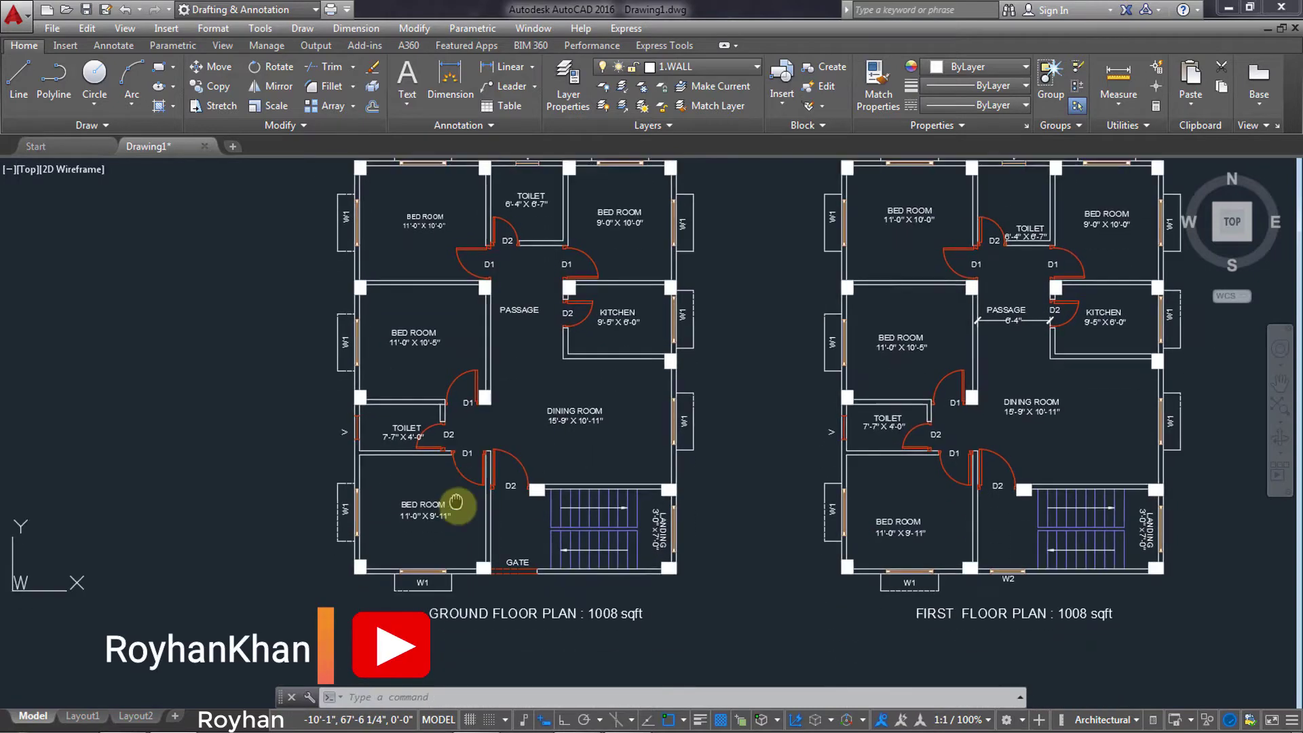
{"action": "scroll", "coordinate": [437, 575], "scroll_direction": "up", "scroll_amount": 3}
{"action": "scroll", "coordinate": [402, 608], "scroll_direction": "up", "scroll_amount": 2}
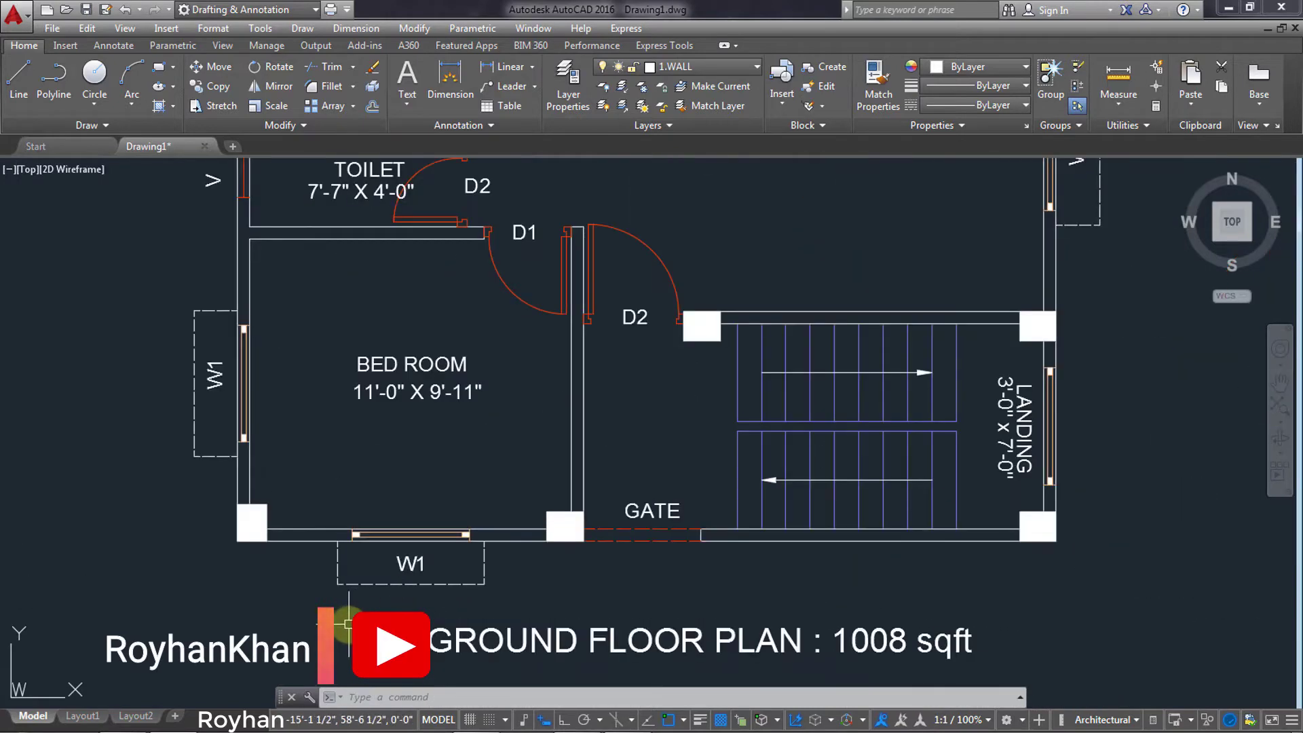
Place vertical XLINEs at both W1 window ends and both W1 outline edges.
{"action": "type", "text": "xl"}
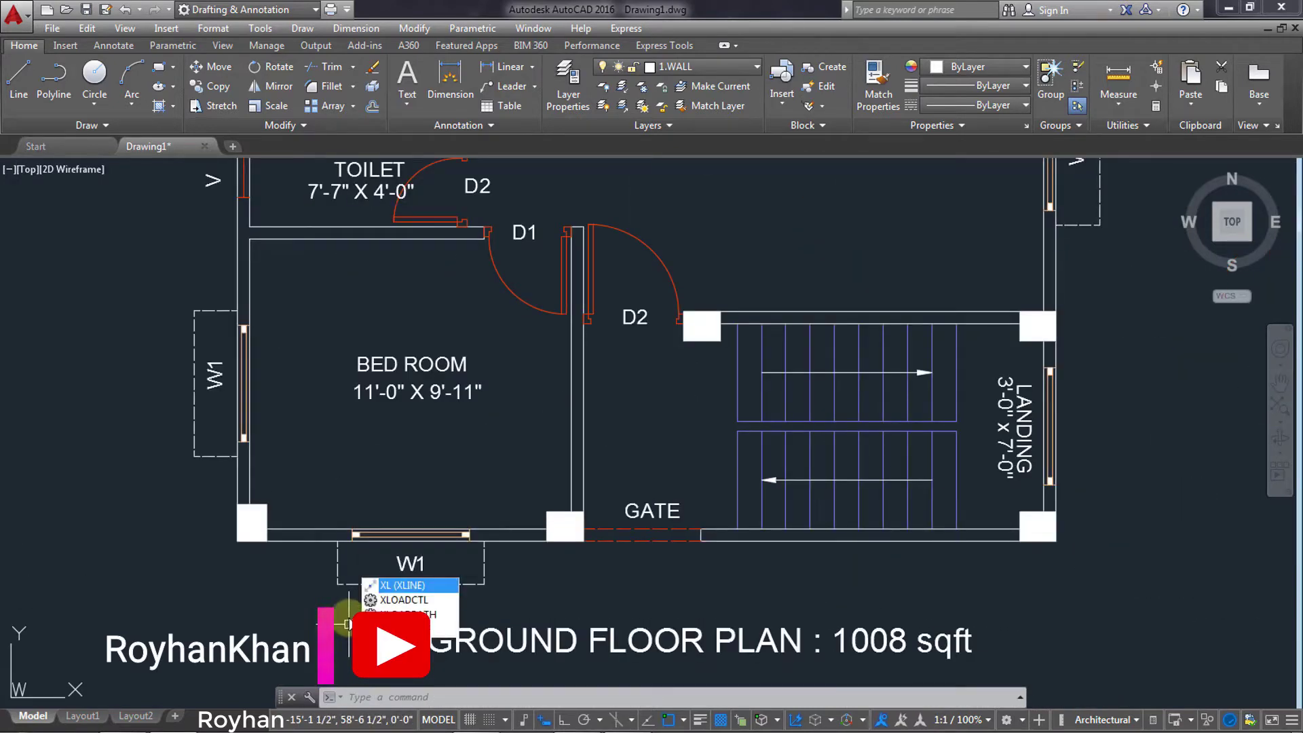
{"action": "key", "text": "Return"}
{"action": "type", "text": "v"}
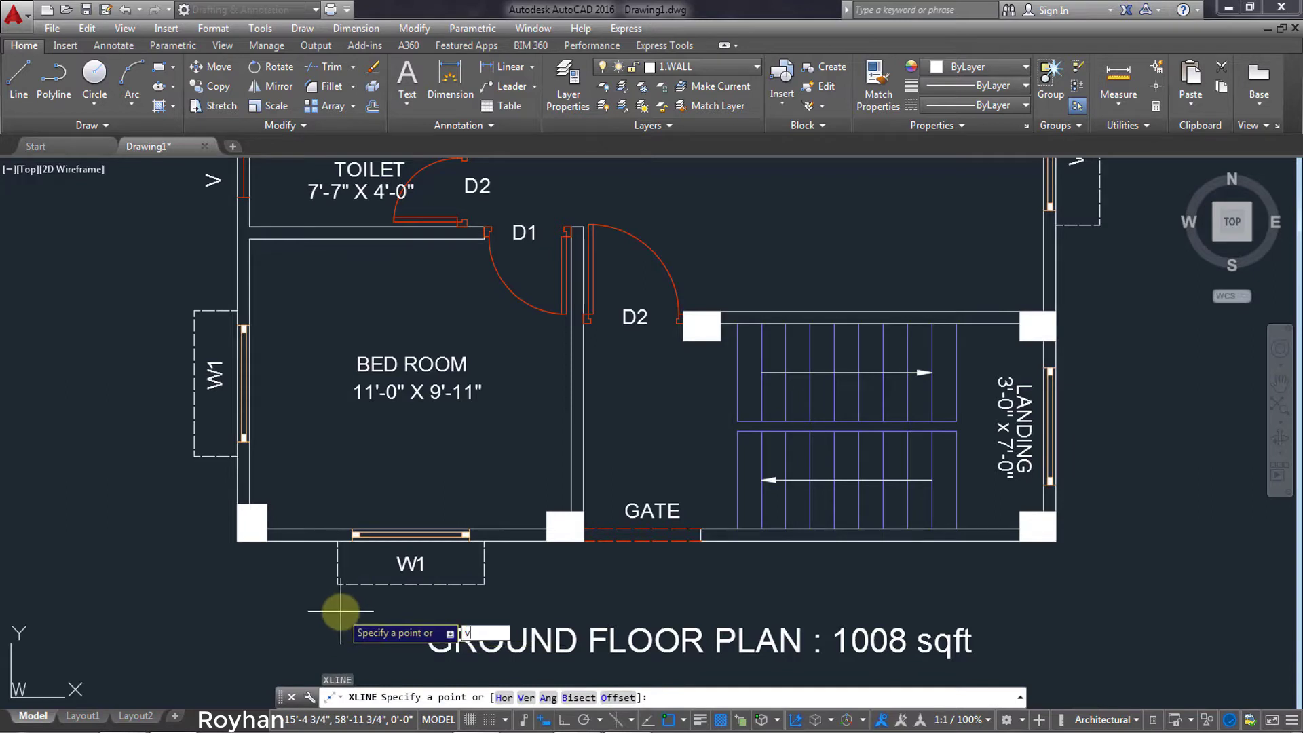
{"action": "key", "text": "Return"}
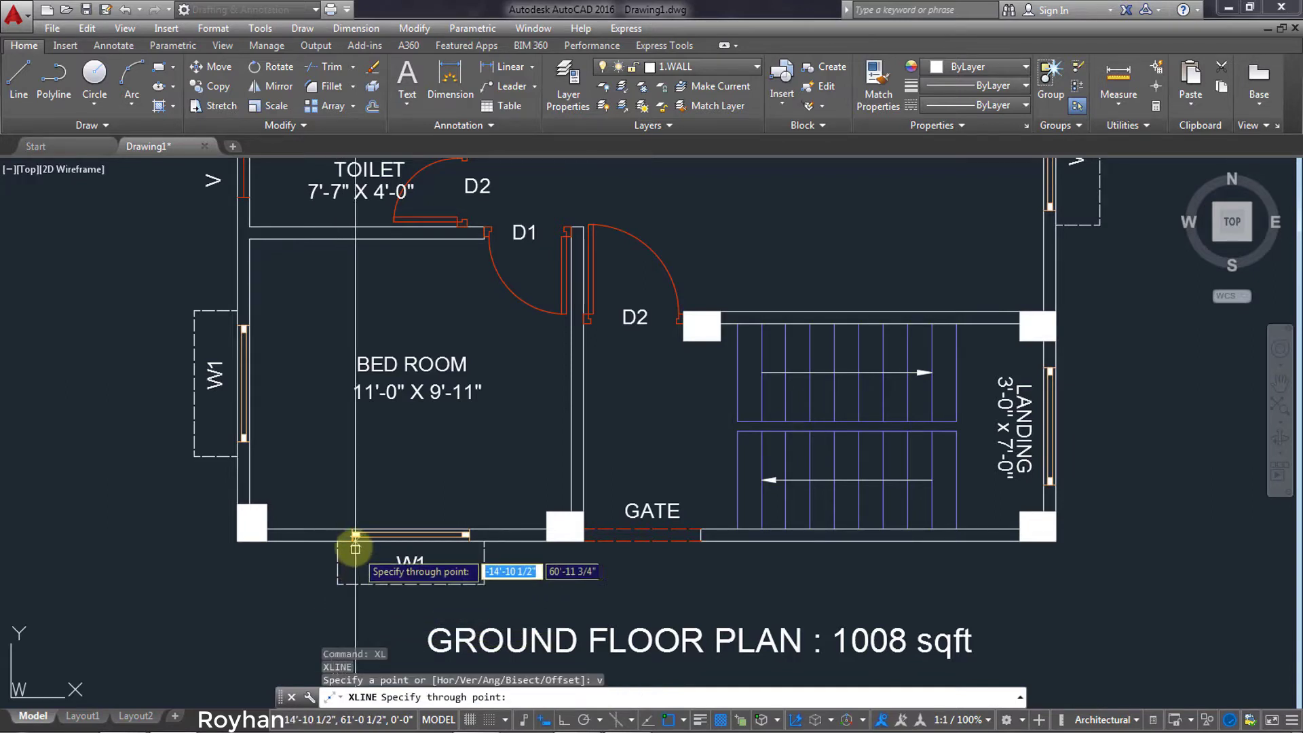
{"action": "scroll", "coordinate": [353, 541], "scroll_direction": "up", "scroll_amount": 4}
{"action": "left_click", "coordinate": [352, 541]}
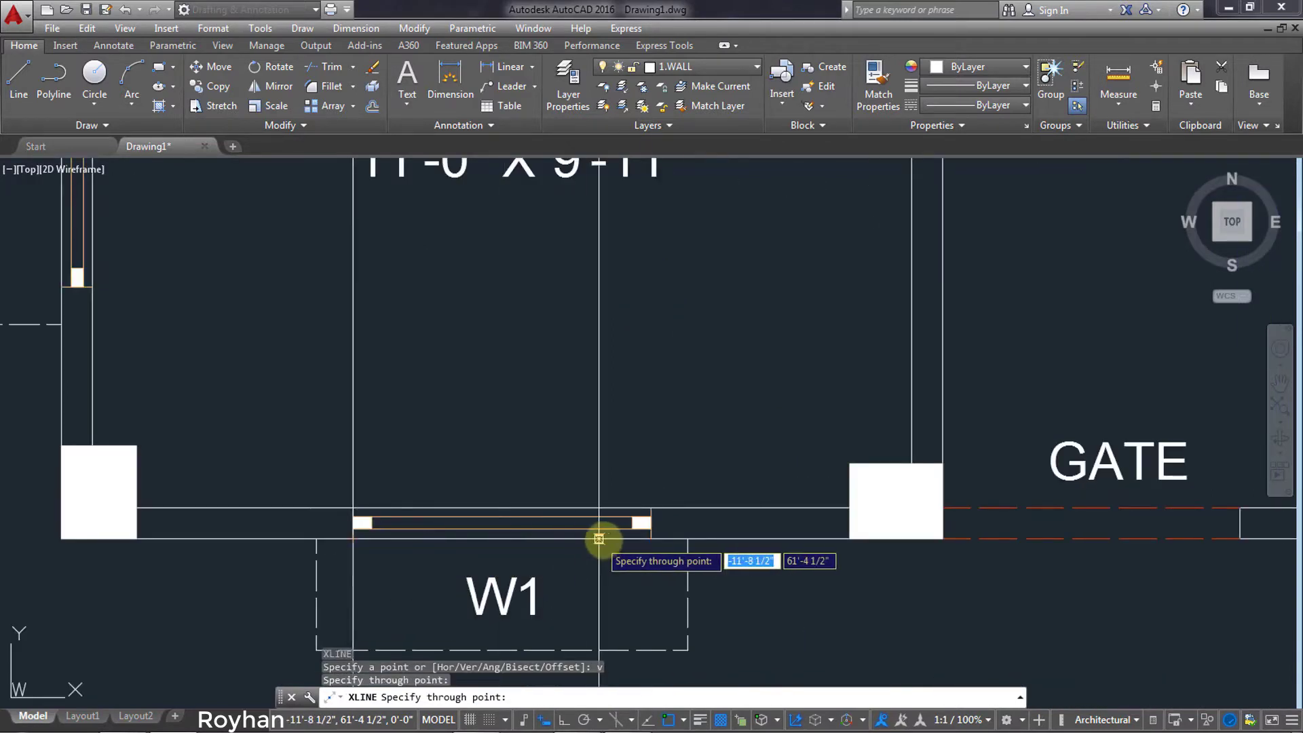
{"action": "left_click", "coordinate": [651, 539]}
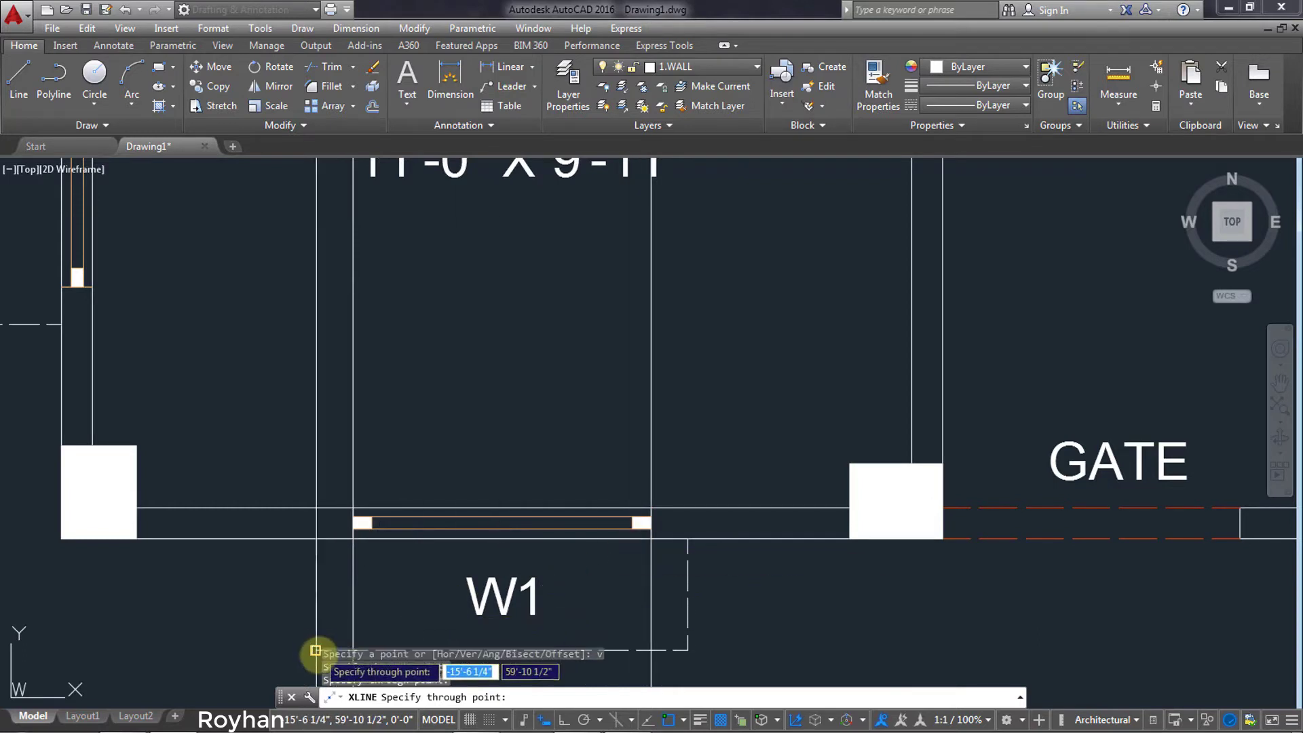
{"action": "left_click", "coordinate": [316, 650]}
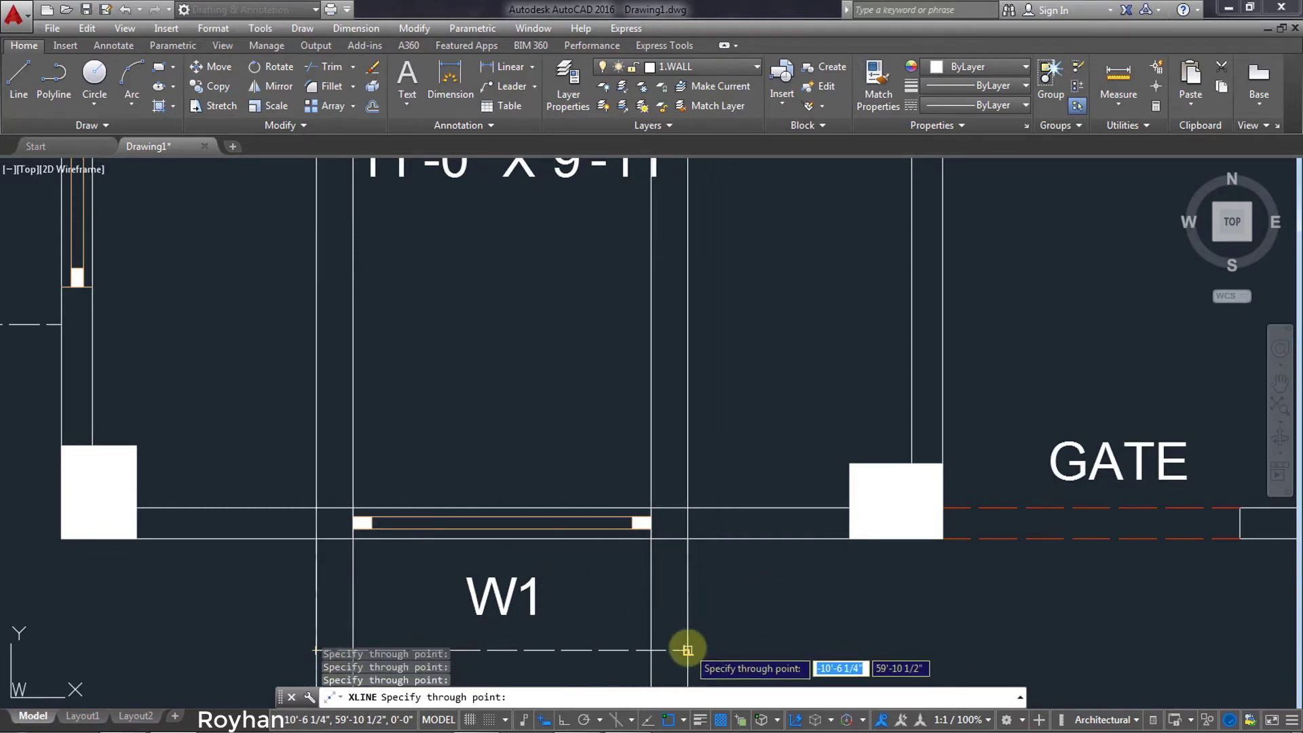
{"action": "left_click", "coordinate": [687, 651]}
{"action": "key", "text": "Escape"}
Pan and zoom back up to centre the elevation in the view.
{"action": "scroll", "coordinate": [721, 353], "scroll_direction": "down", "scroll_amount": 3}
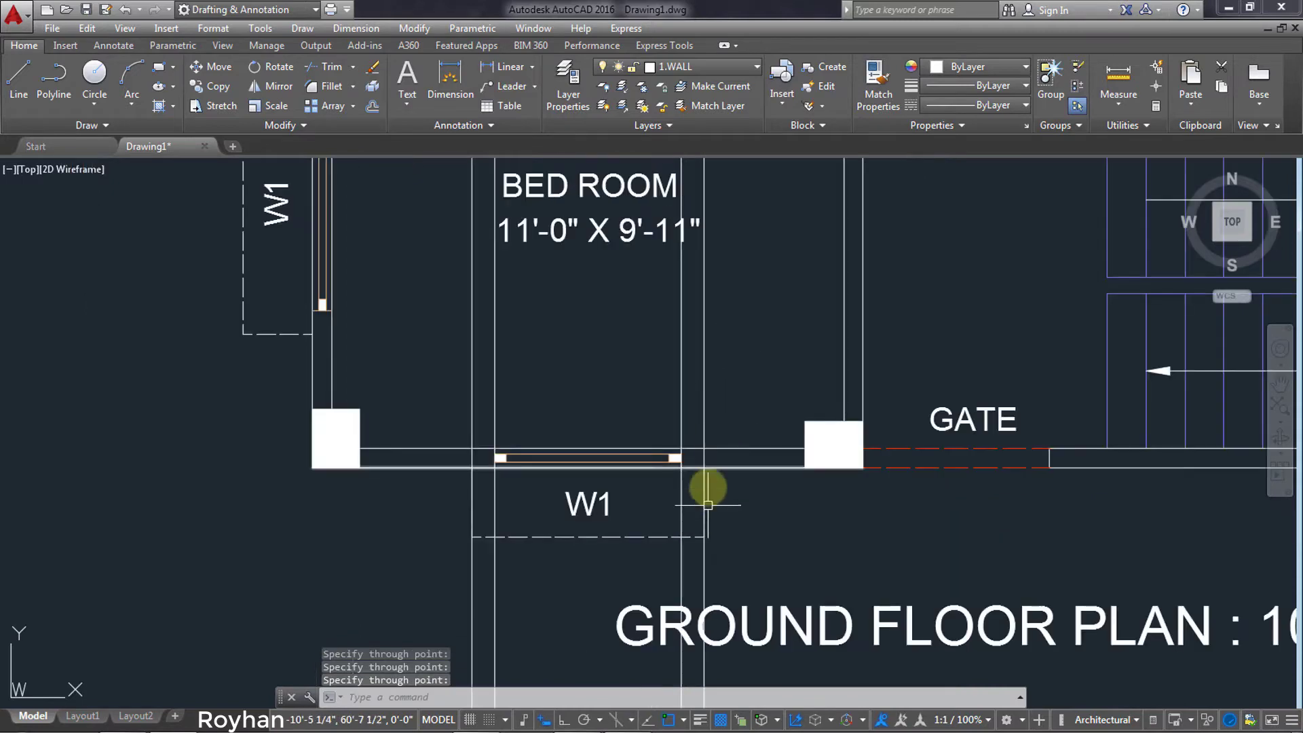
{"action": "middle_click_drag", "start_coordinate": [710, 370], "coordinate": [692, 464]}
{"action": "scroll", "coordinate": [692, 465], "scroll_direction": "down", "scroll_amount": 3}
{"action": "scroll", "coordinate": [562, 495], "scroll_direction": "down", "scroll_amount": 2}
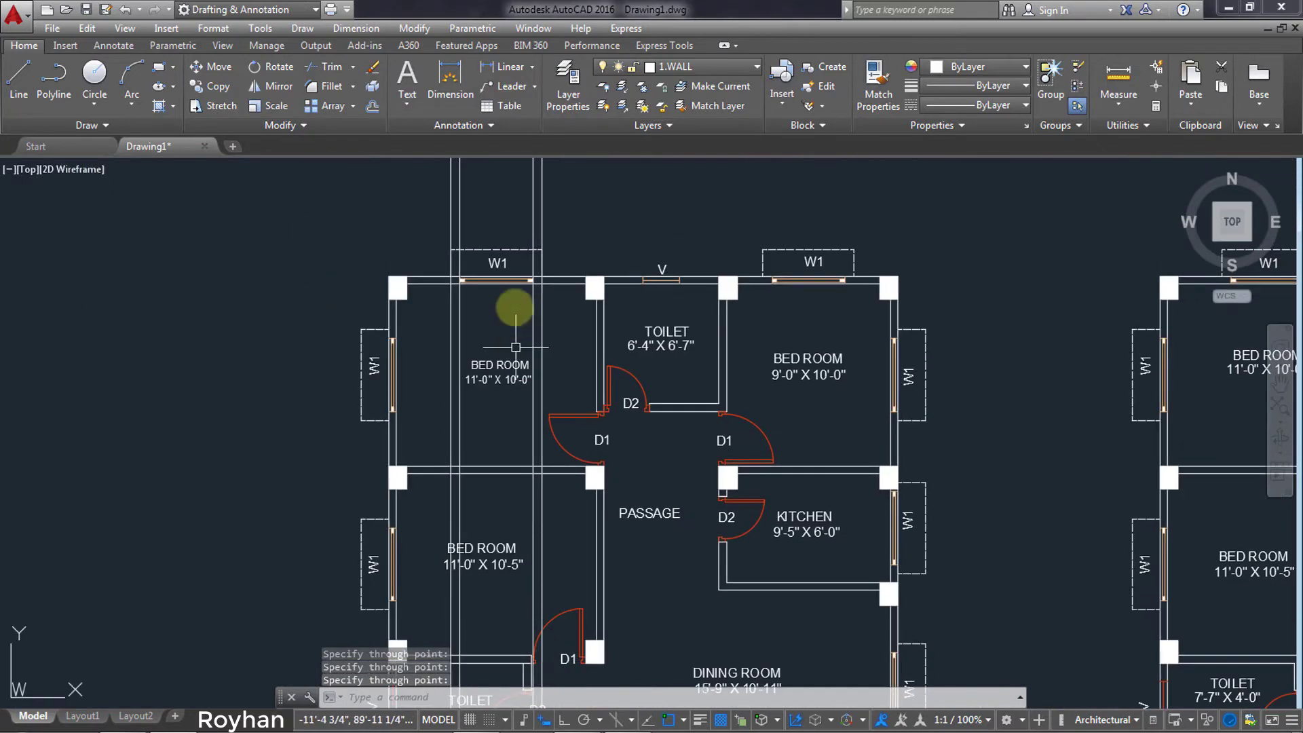
{"action": "middle_click_drag", "start_coordinate": [515, 301], "coordinate": [508, 577]}
{"action": "scroll", "coordinate": [501, 340], "scroll_direction": "up", "scroll_amount": 3}
{"action": "middle_click_drag", "start_coordinate": [500, 334], "coordinate": [516, 524]}
{"action": "scroll", "coordinate": [515, 523], "scroll_direction": "down", "scroll_amount": 1}
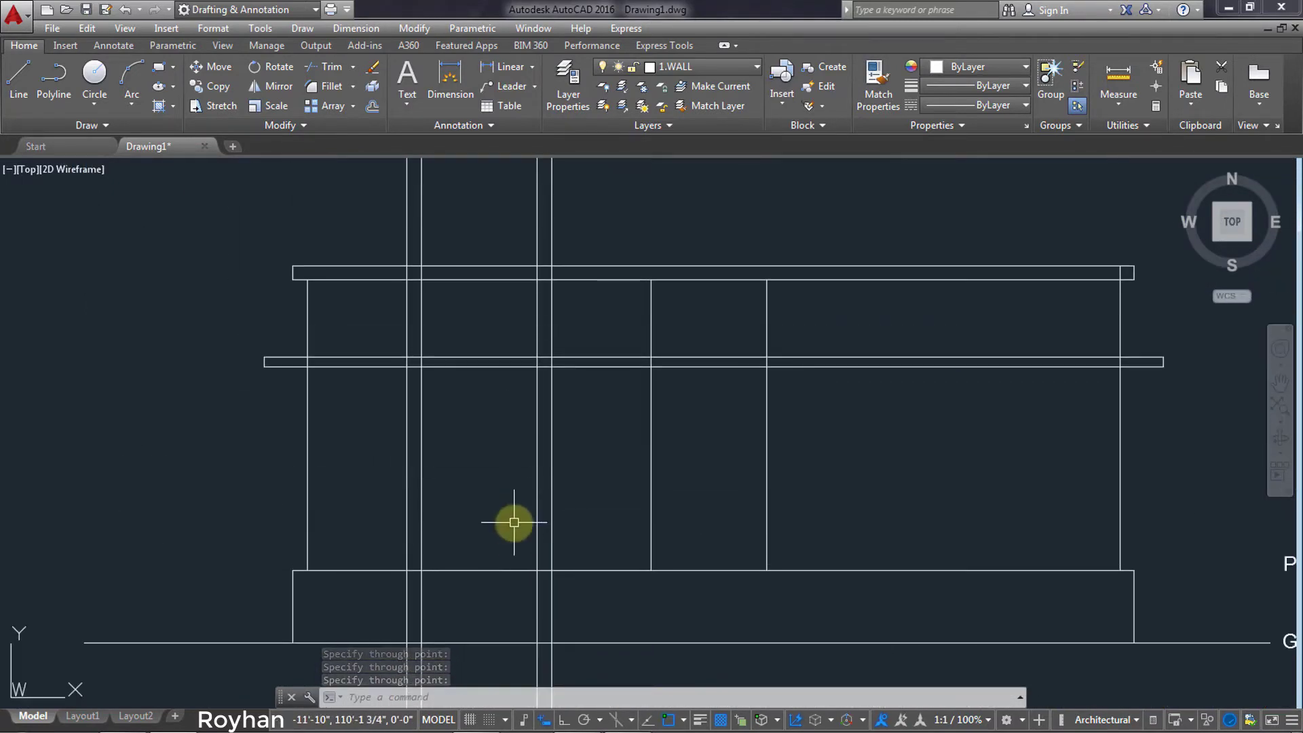
{"action": "scroll", "coordinate": [503, 522], "scroll_direction": "down", "scroll_amount": 2}
{"action": "scroll", "coordinate": [503, 522], "scroll_direction": "up", "scroll_amount": 2}
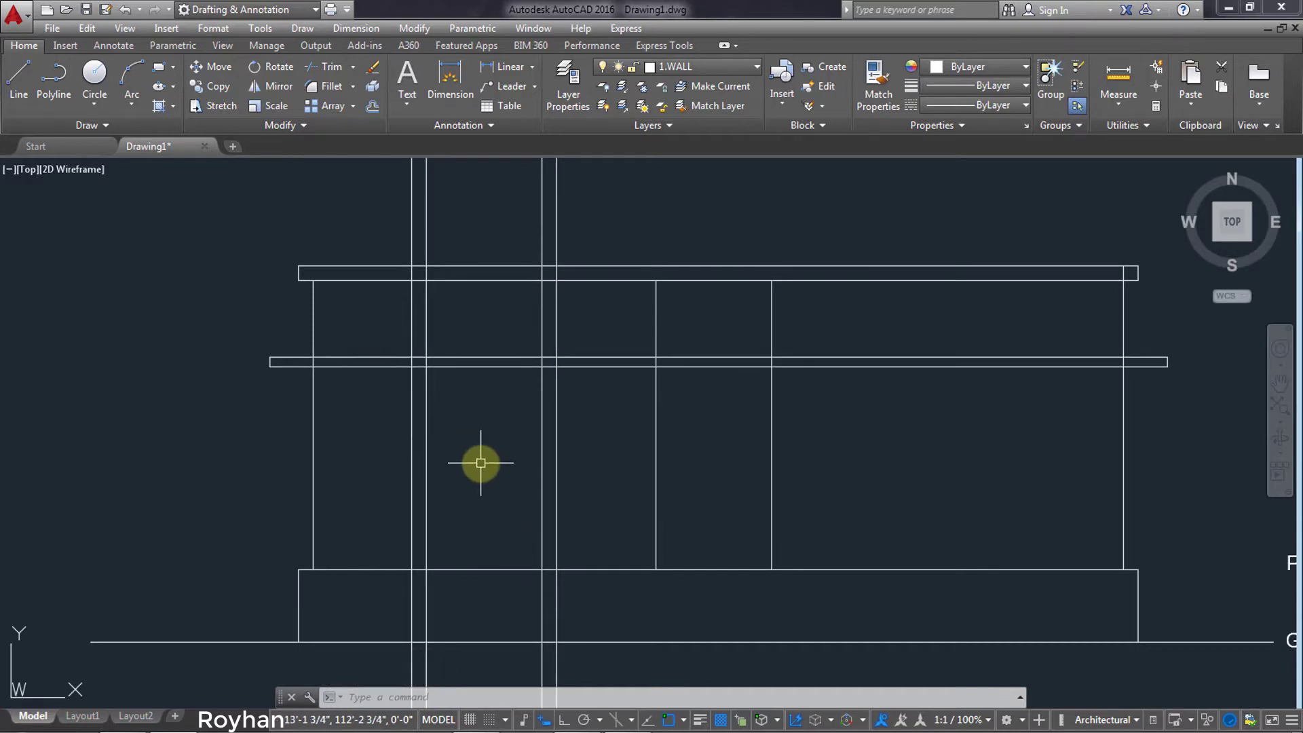
Draw a 4' by 4'6" window rectangle from a first corner on the band.
{"action": "type", "text": "rec"}
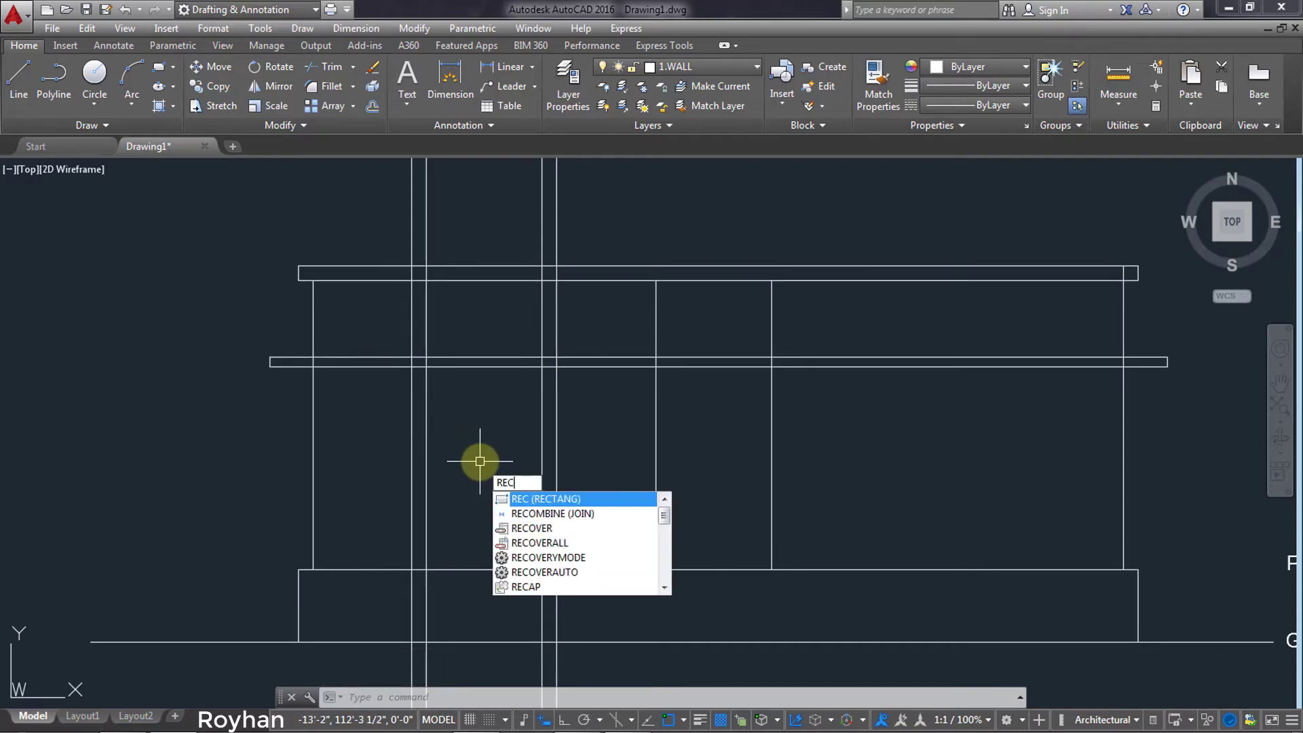
{"action": "key", "text": "Return"}
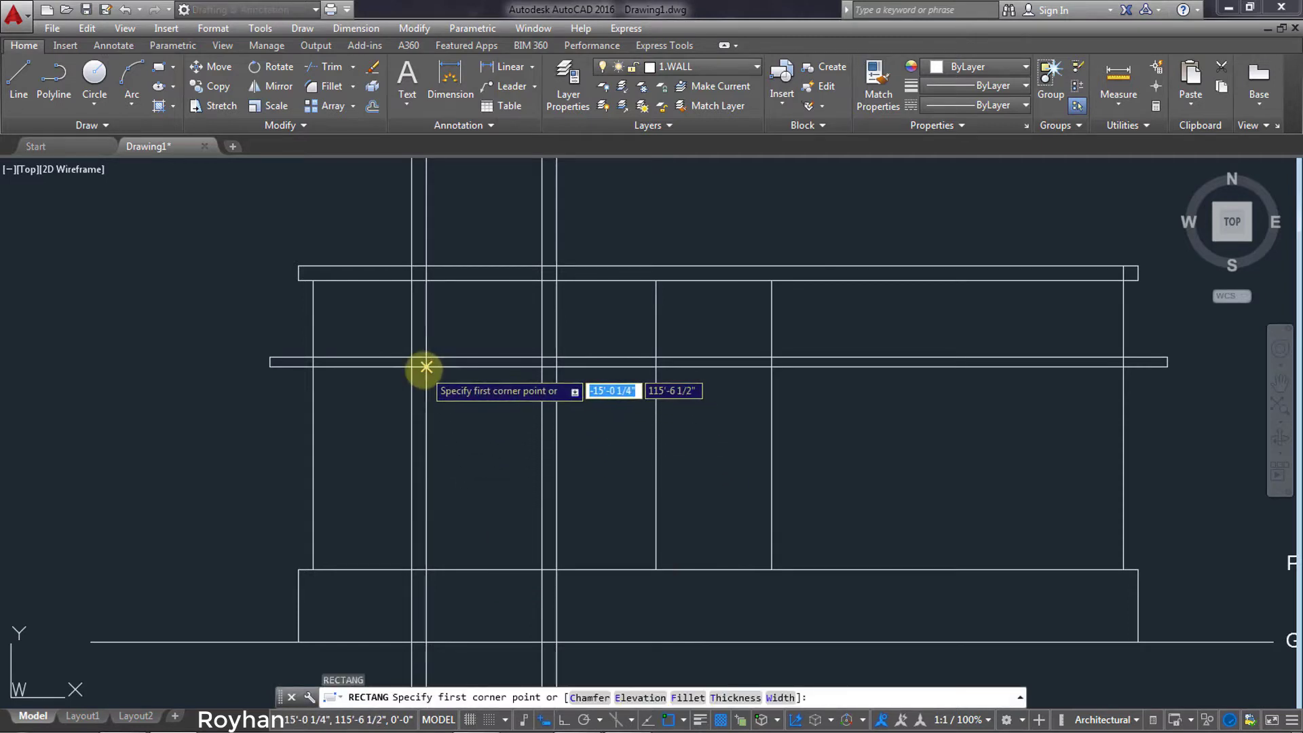
{"action": "left_click", "coordinate": [431, 375]}
{"action": "right_click", "coordinate": [511, 469]}
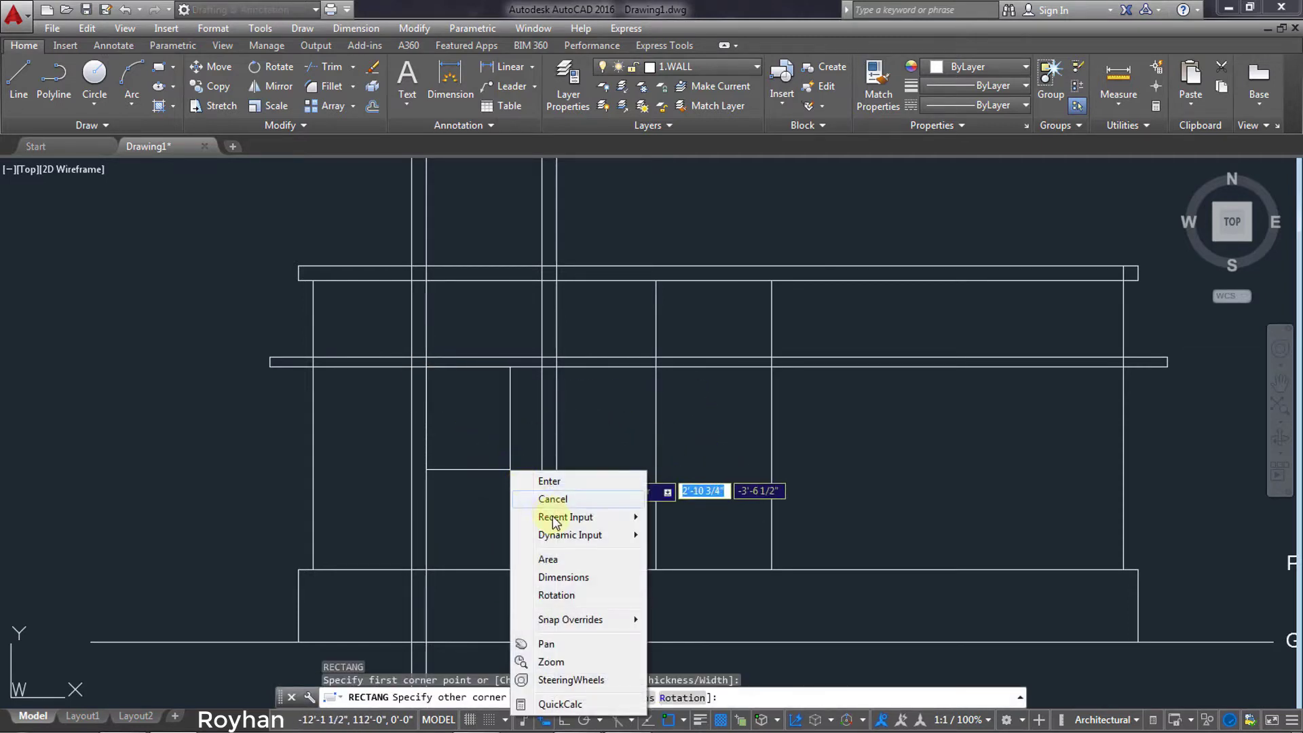
{"action": "left_click", "coordinate": [580, 577]}
{"action": "type", "text": "4'"}
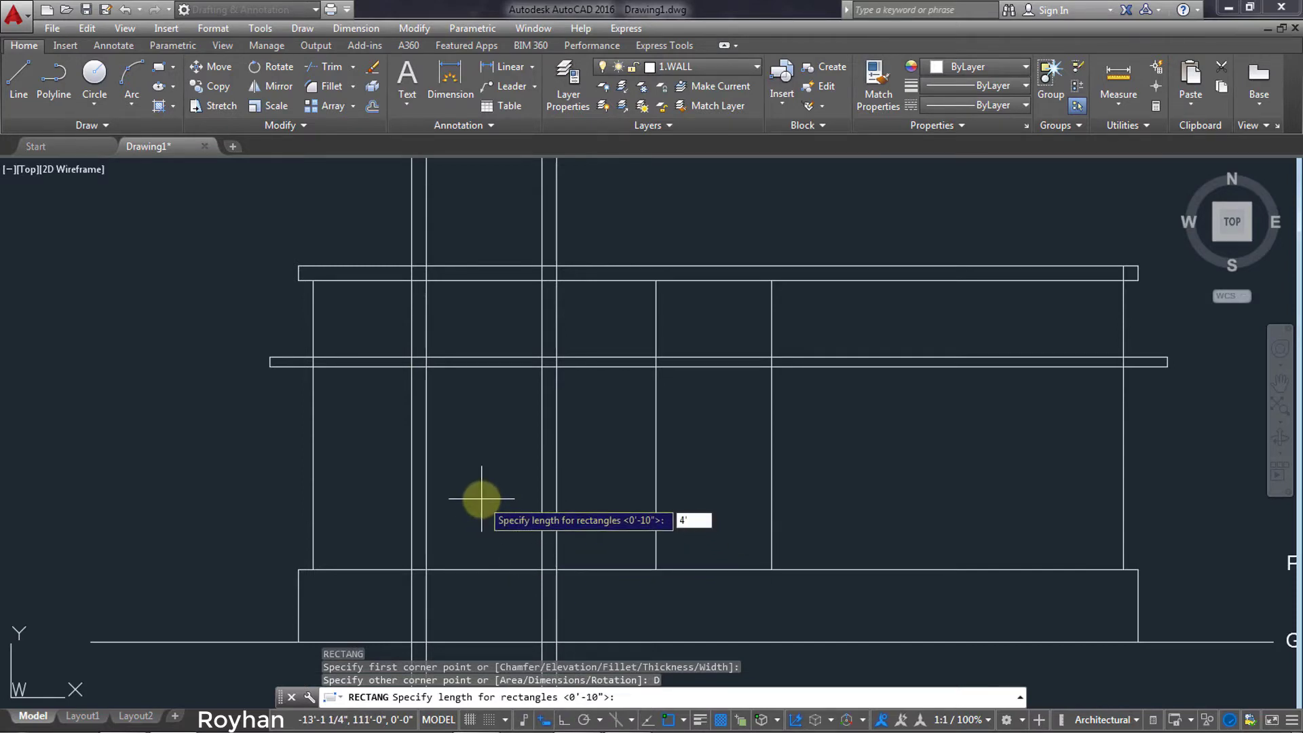
{"action": "key", "text": "Return"}
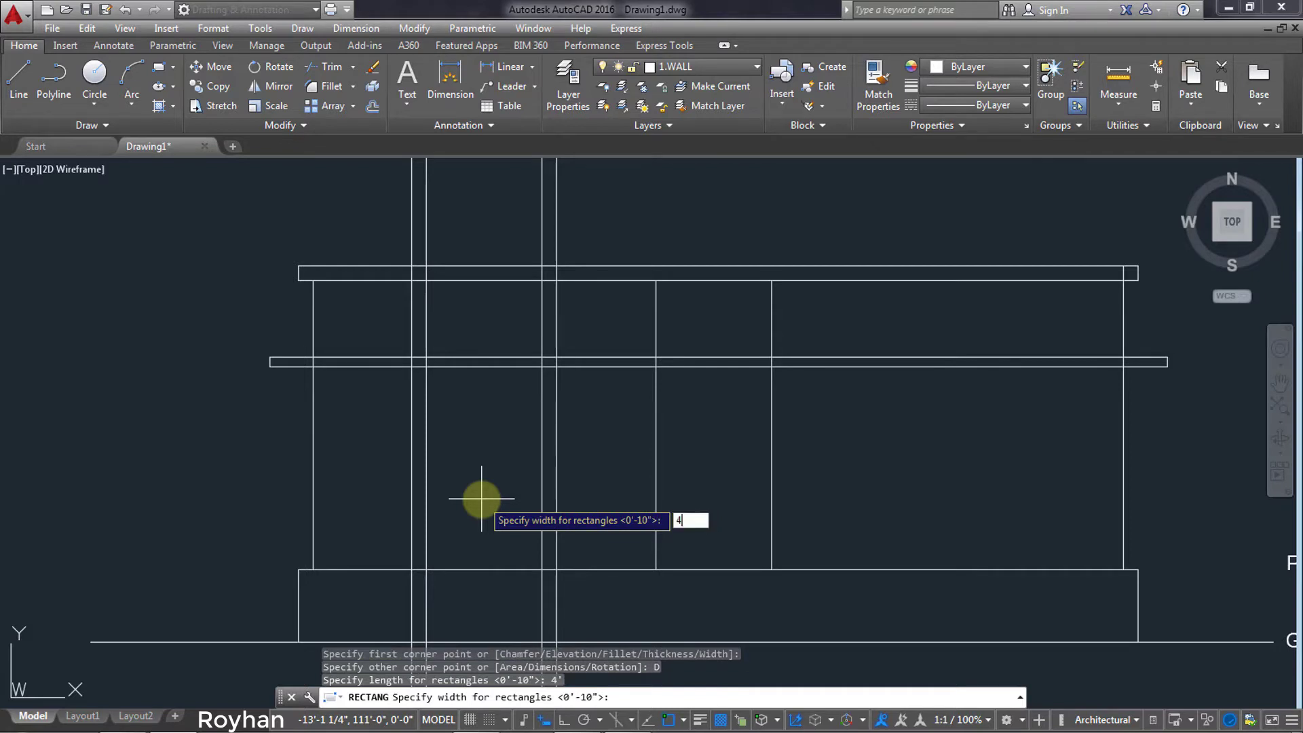
{"action": "type", "text": "'6"}
{"action": "key", "text": "Return"}
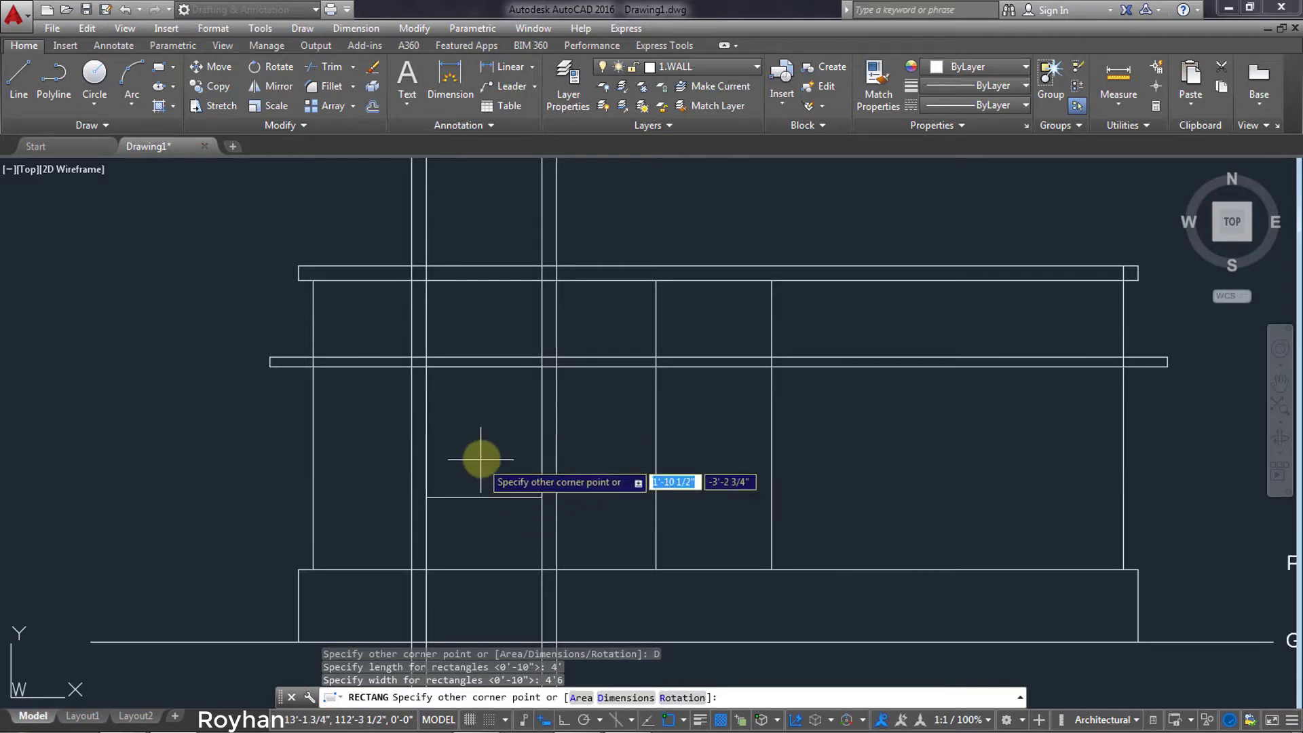
{"action": "left_click", "coordinate": [505, 492]}
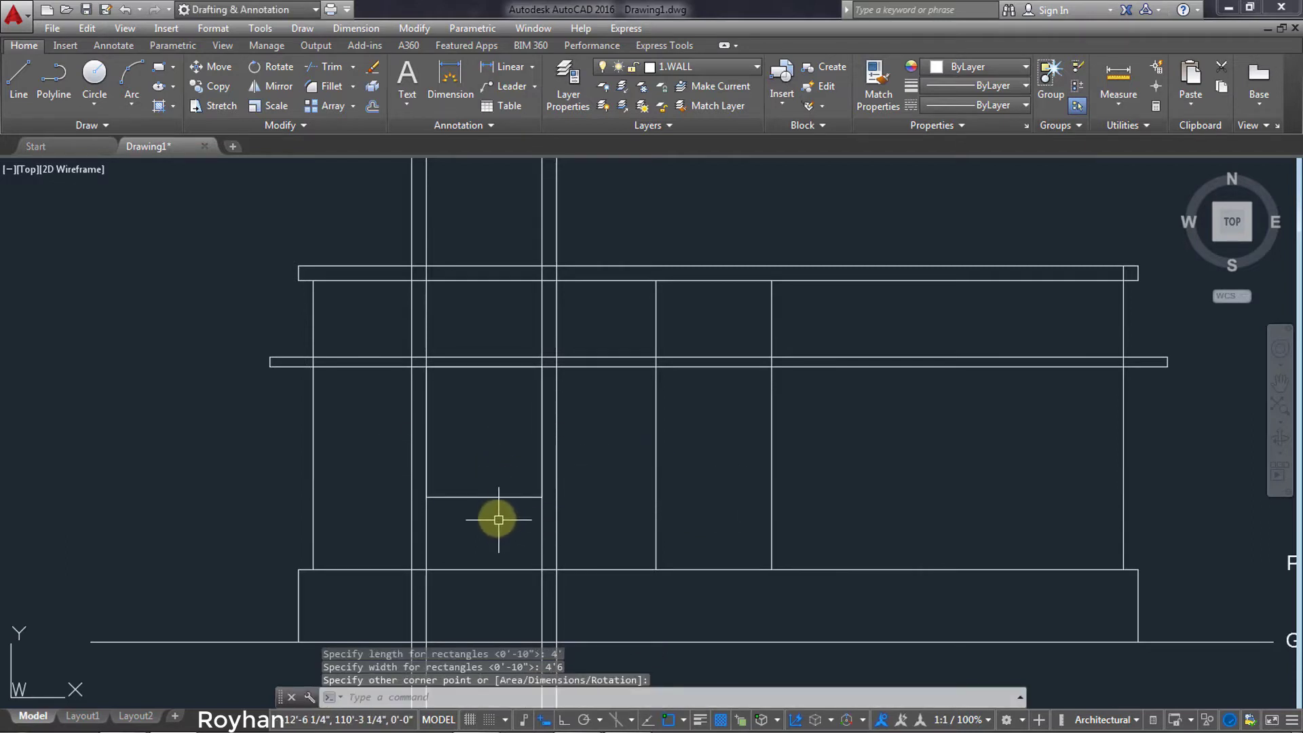
{"action": "type", "text": "O"}
Offset the window rectangle 2" inward to form the inner frame.
{"action": "key", "text": "Return"}
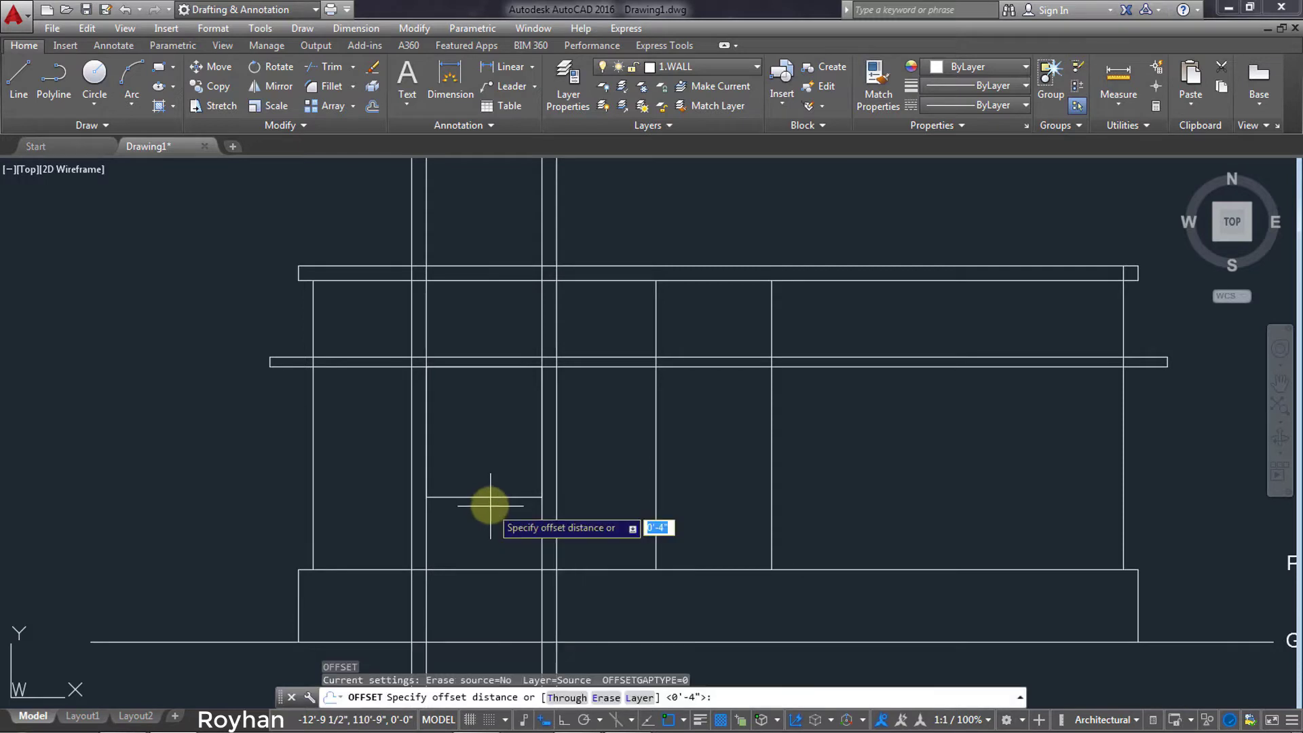
{"action": "key", "text": "Return"}
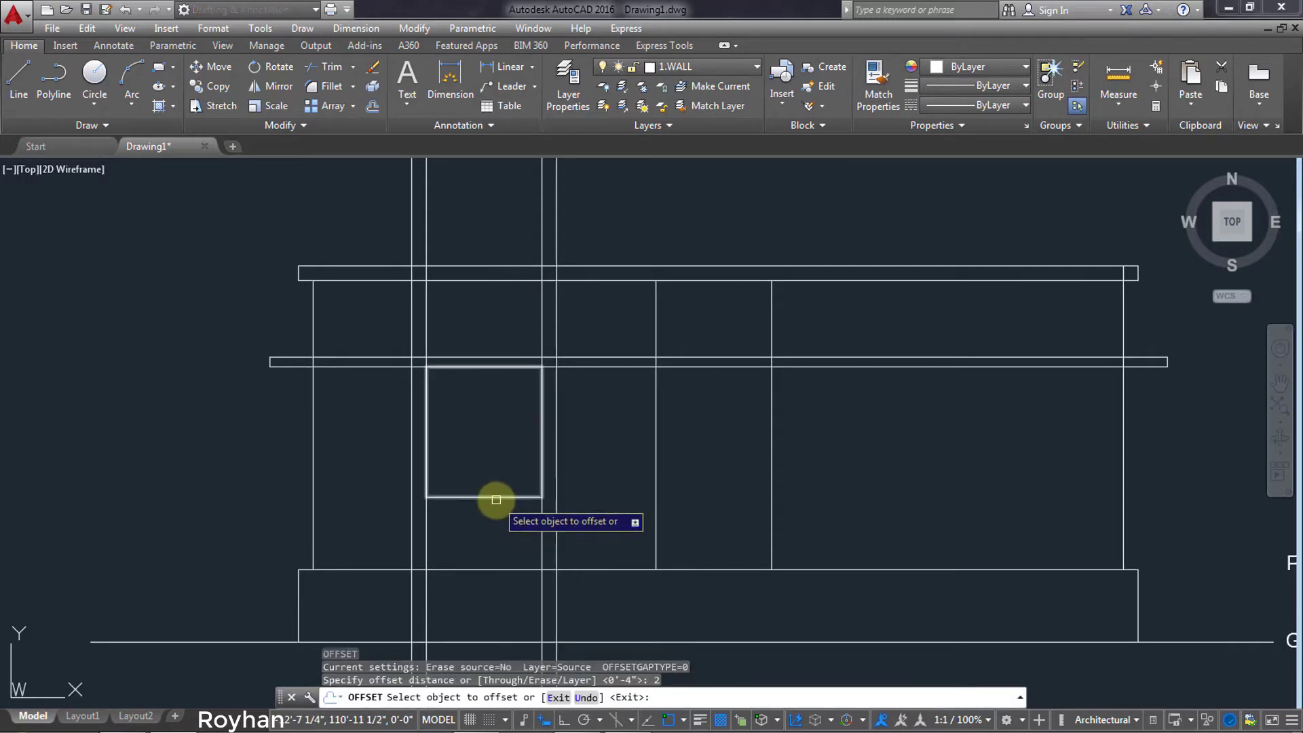
{"action": "left_click", "coordinate": [490, 497]}
{"action": "left_click", "coordinate": [495, 436]}
{"action": "key", "text": "Return"}
{"action": "type", "text": "L"}
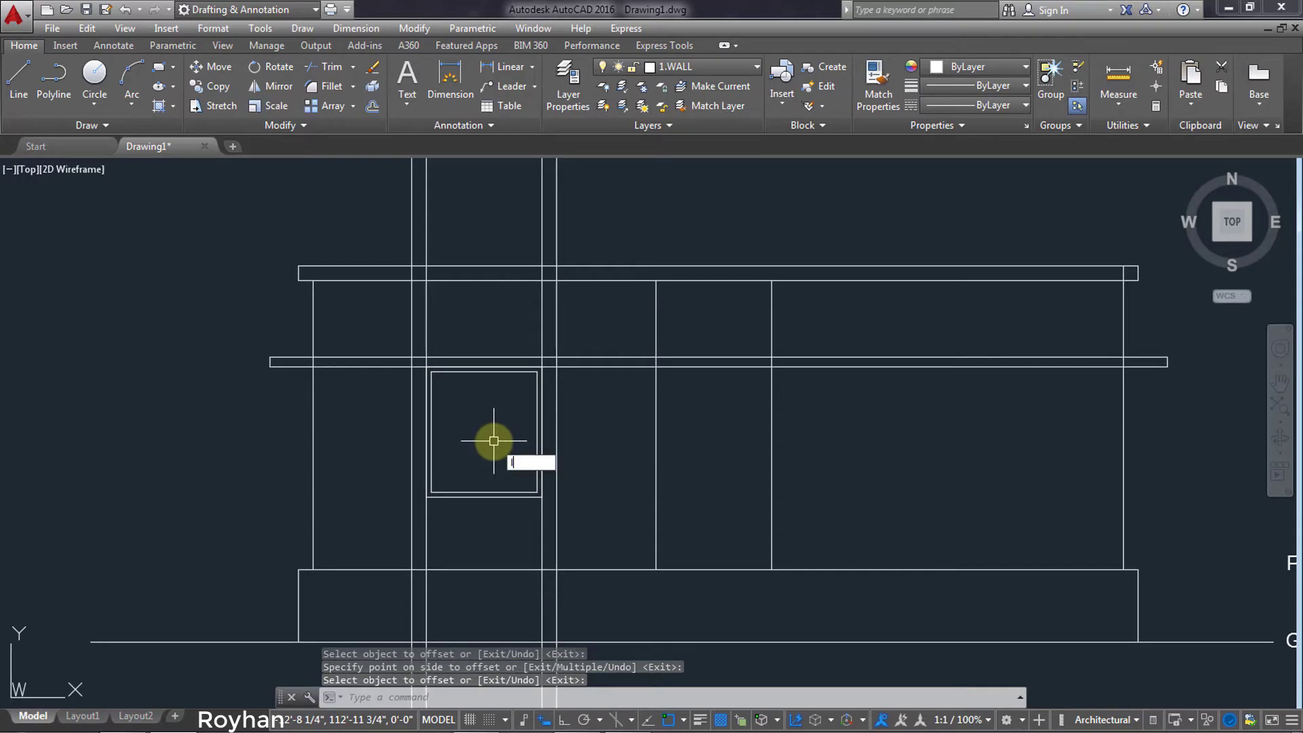
Draw a vertical divider line from the inner frame's top to its bottom.
{"action": "key", "text": "Return"}
{"action": "left_click", "coordinate": [483, 372]}
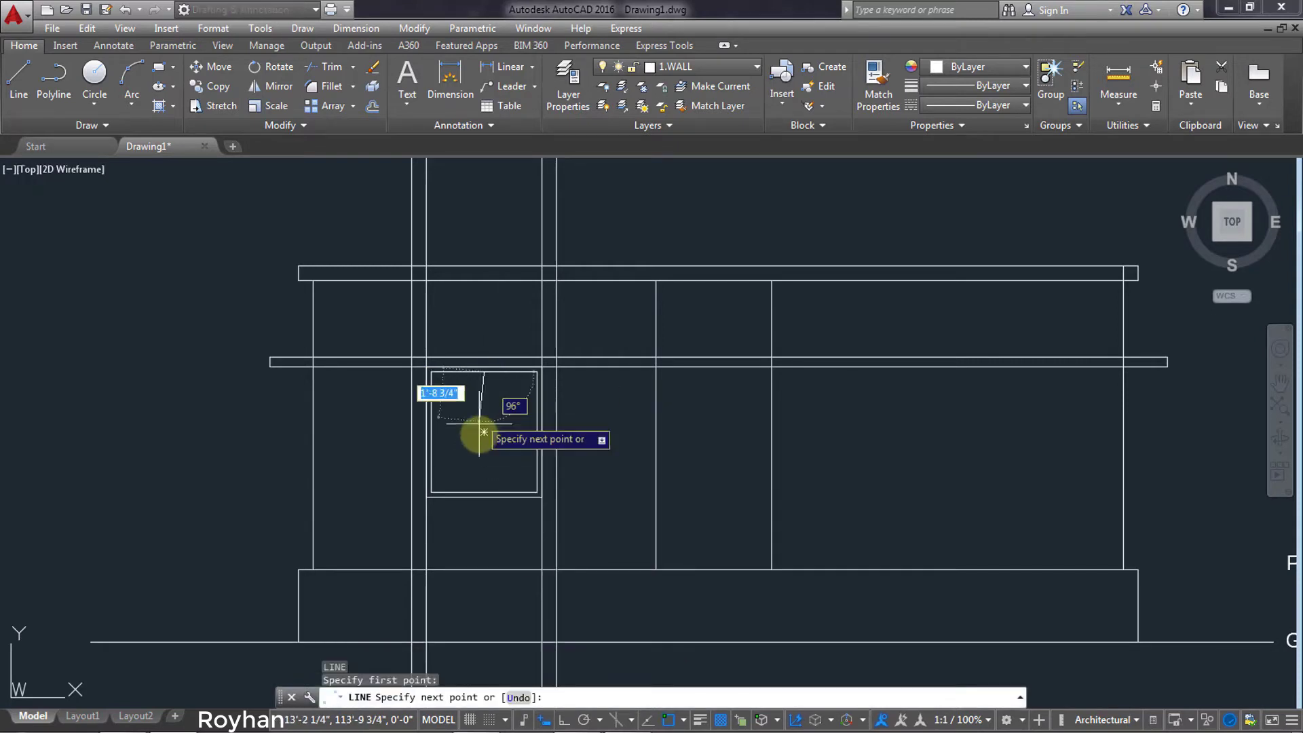
{"action": "left_click", "coordinate": [483, 493]}
{"action": "key", "text": "Return"}
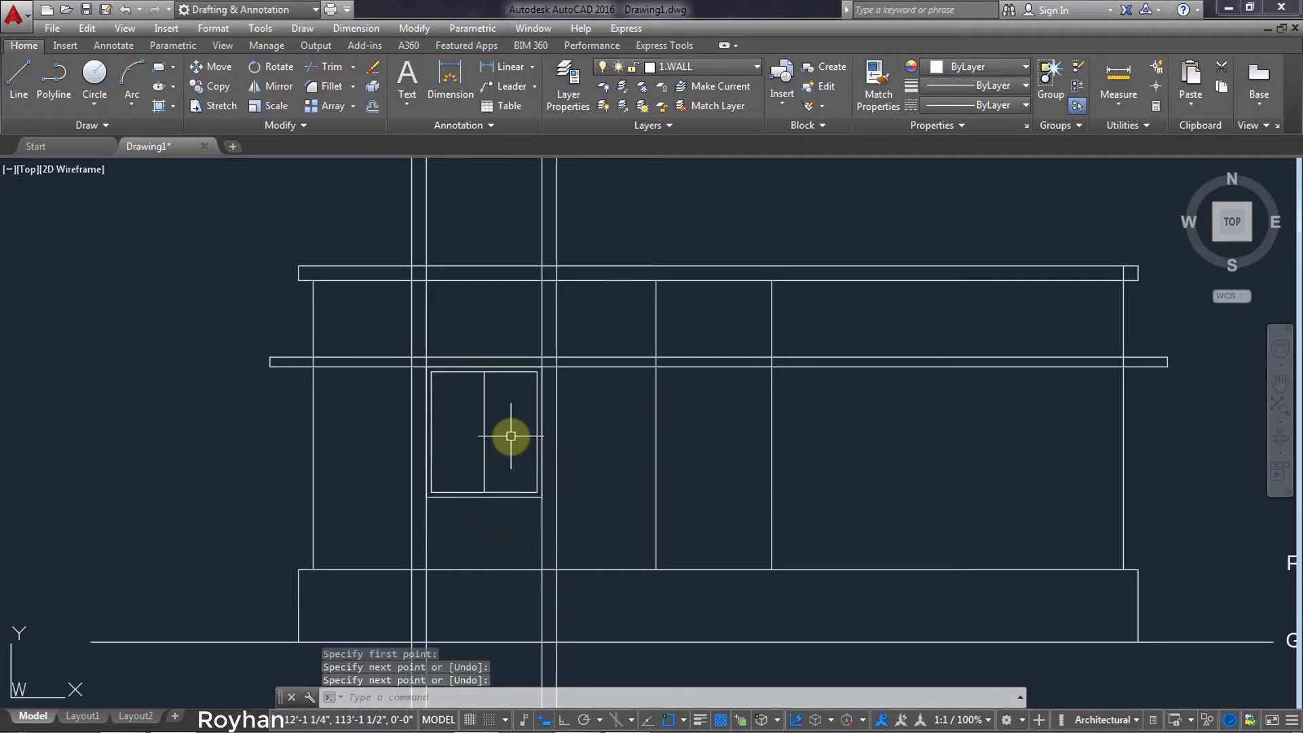
{"action": "type", "text": "O"}
Offset the divider 1" to each side, then delete the original middle line.
{"action": "key", "text": "Return"}
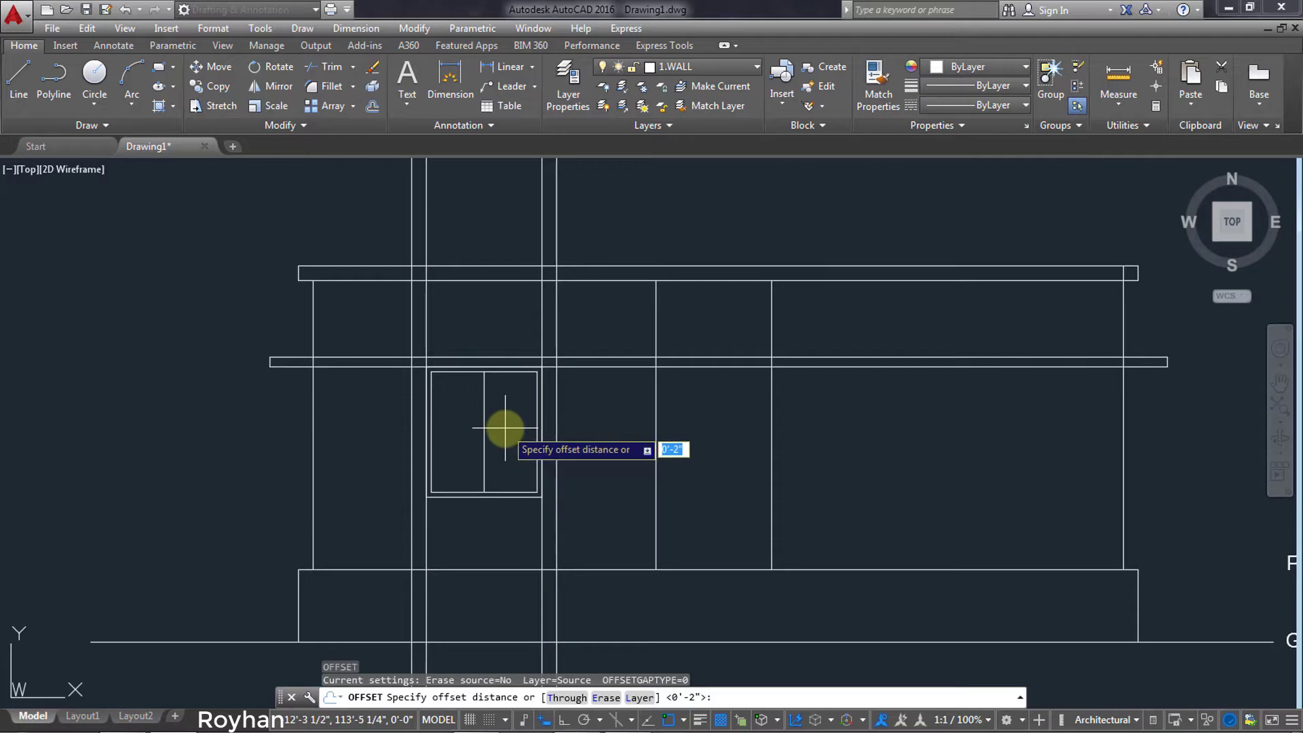
{"action": "type", "text": "1"}
{"action": "key", "text": "Return"}
{"action": "left_click", "coordinate": [481, 426]}
{"action": "left_click", "coordinate": [510, 430]}
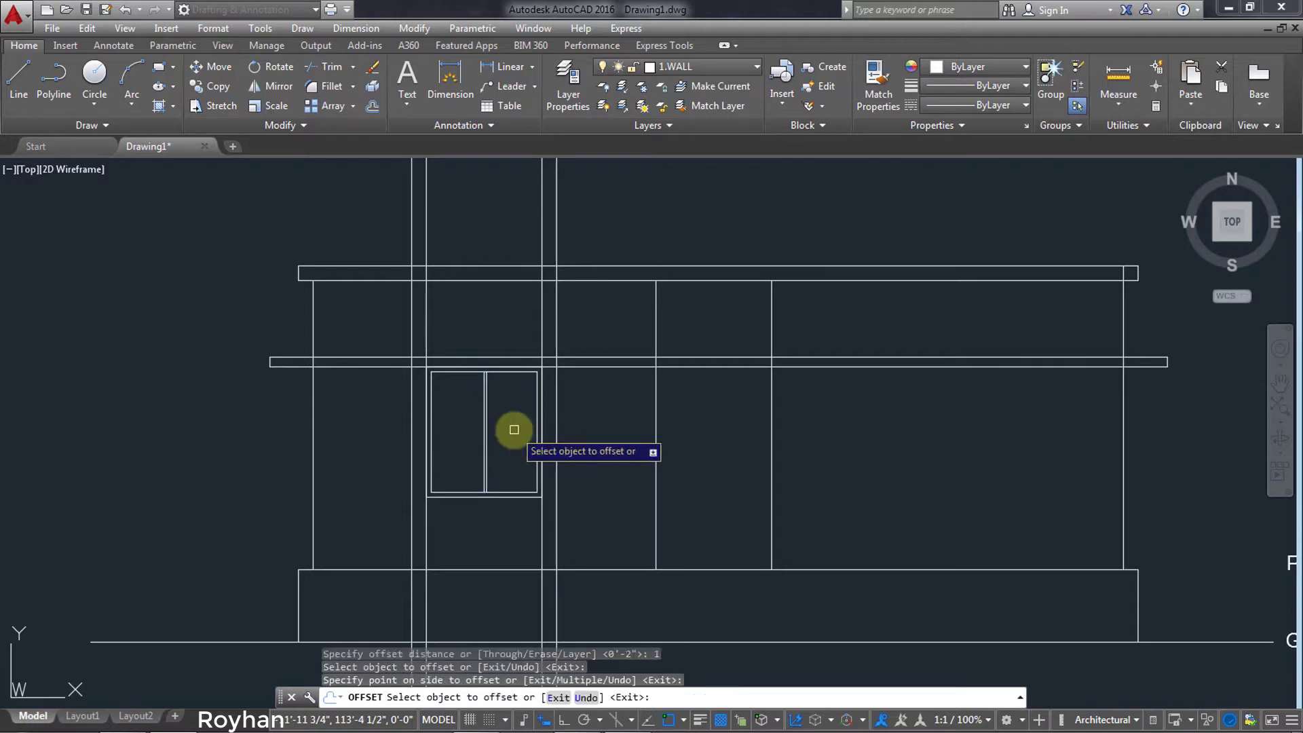
{"action": "scroll", "coordinate": [462, 436], "scroll_direction": "up", "scroll_amount": 2}
{"action": "scroll", "coordinate": [475, 436], "scroll_direction": "up", "scroll_amount": 2}
{"action": "left_click", "coordinate": [518, 449]}
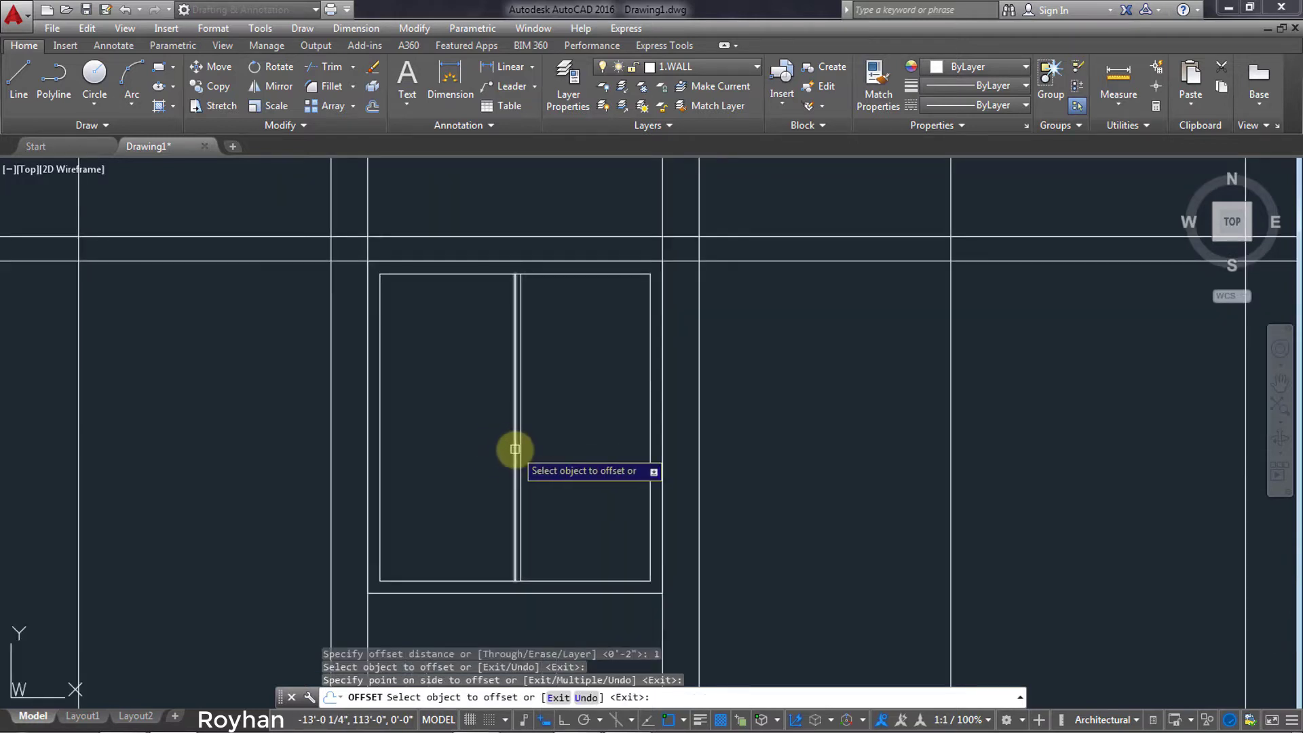
{"action": "left_click", "coordinate": [448, 433]}
{"action": "key", "text": "Return"}
{"action": "left_click", "coordinate": [515, 449]}
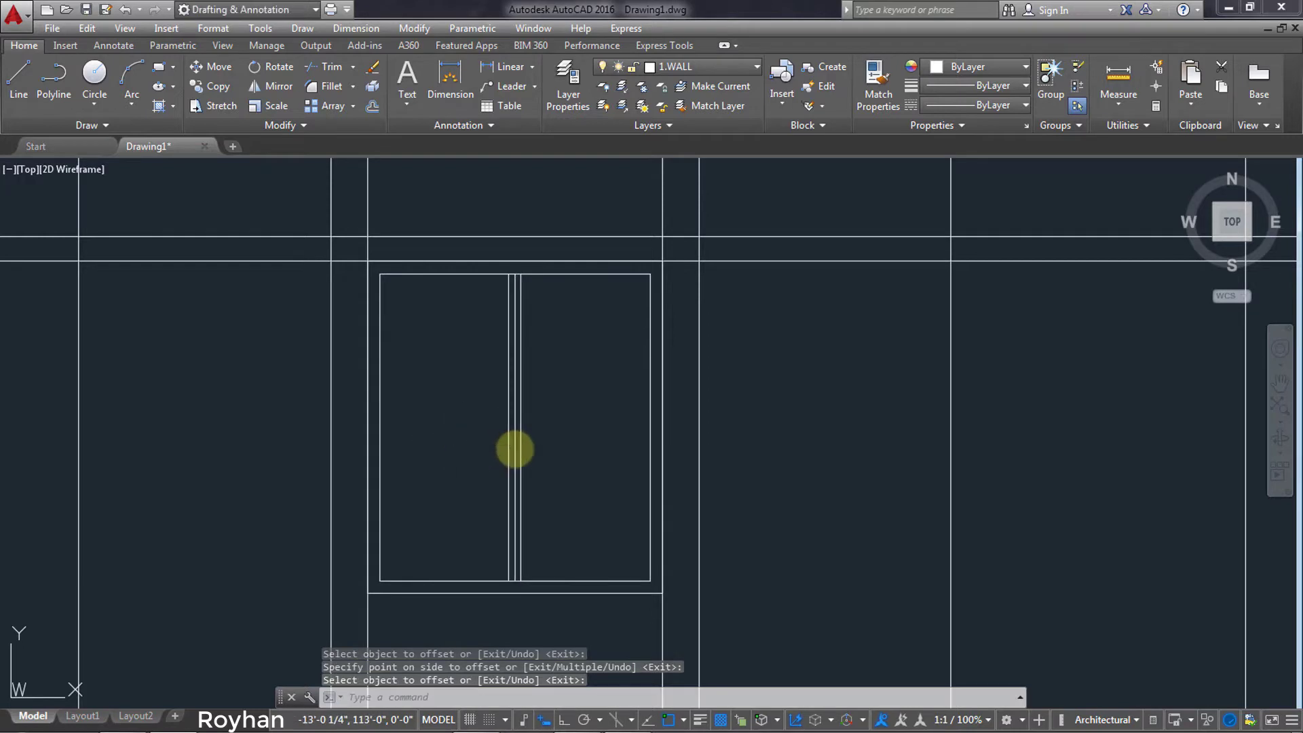
{"action": "key", "text": "Delete"}
{"action": "scroll", "coordinate": [597, 421], "scroll_direction": "down", "scroll_amount": 2}
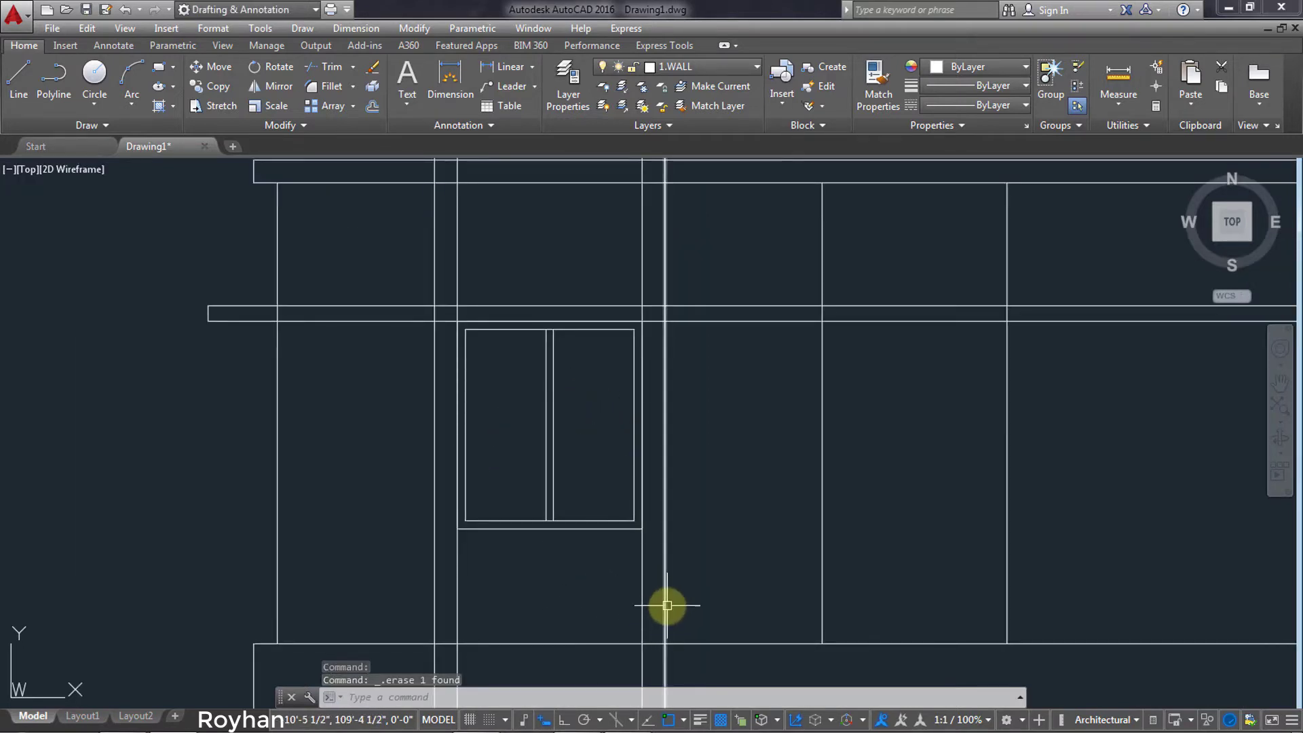
Erase the two vertical lines crossing the window.
{"action": "left_click", "coordinate": [647, 598]}
{"action": "left_click", "coordinate": [456, 579]}
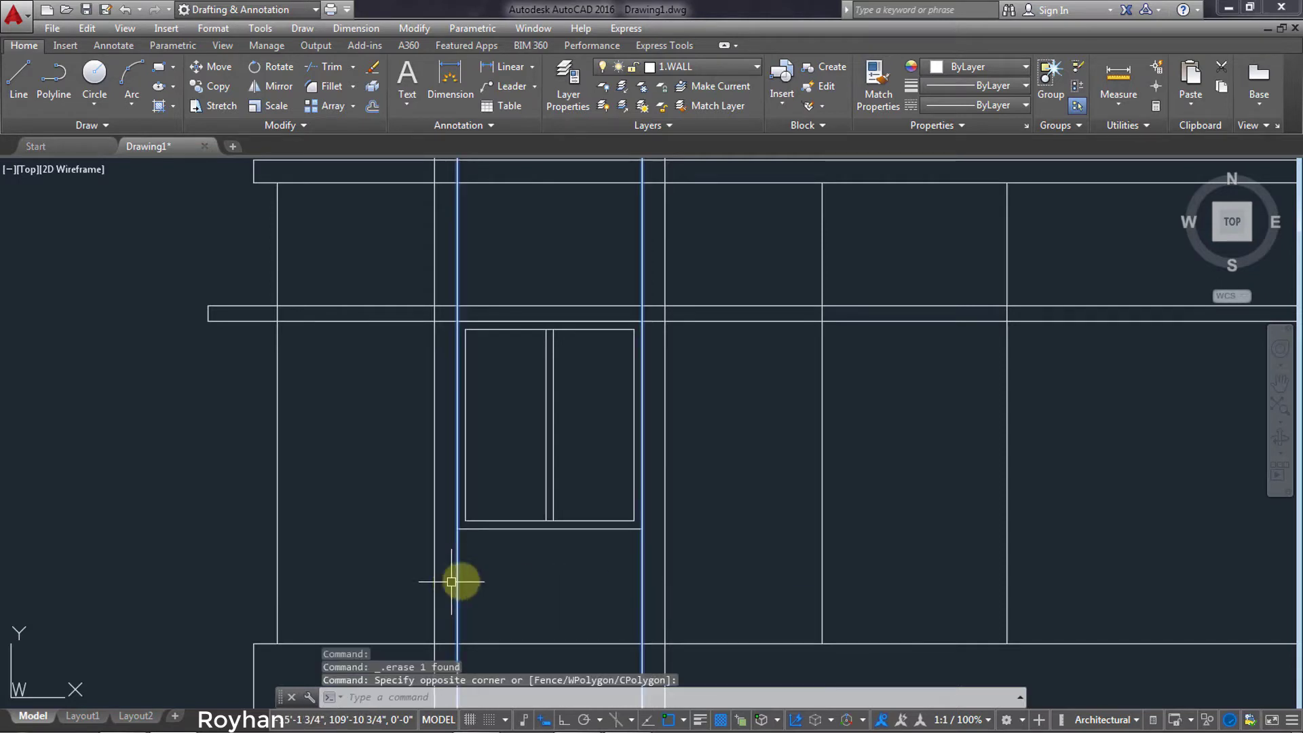
{"action": "key", "text": "Delete"}
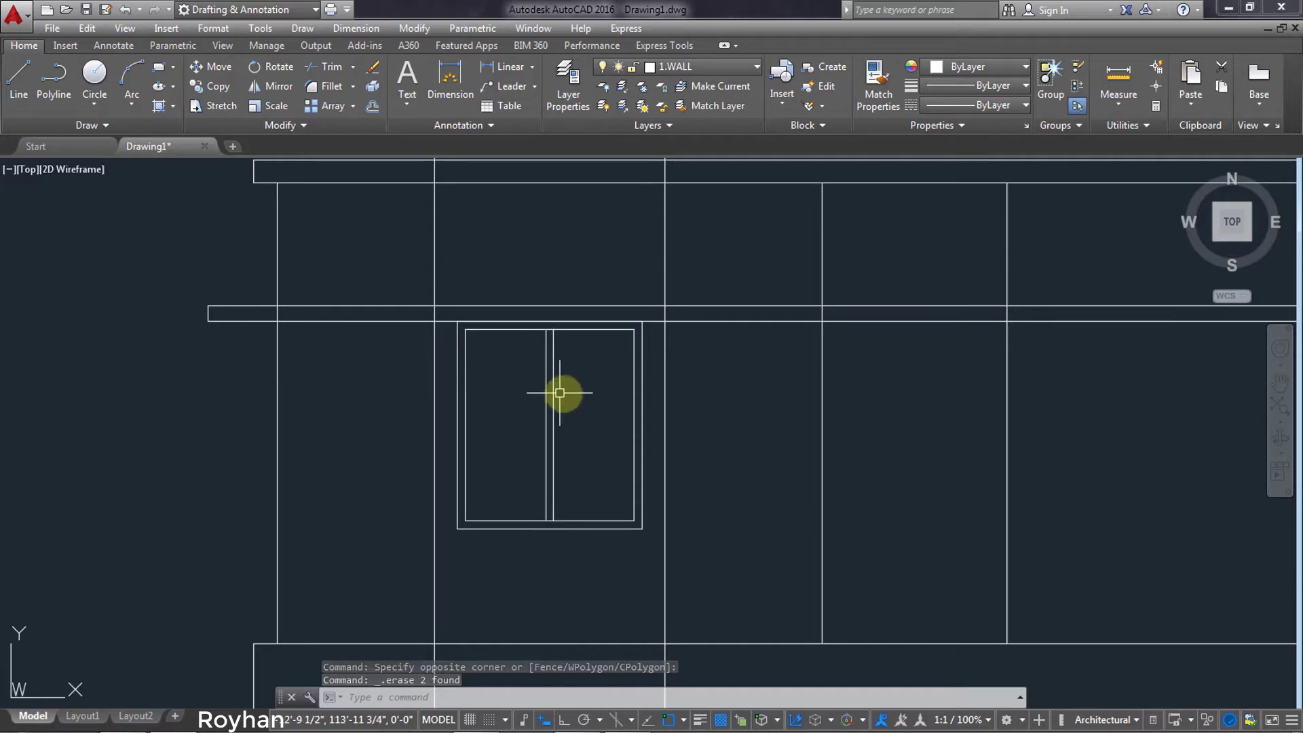
Offset the upper floor line 1' downward.
{"action": "type", "text": "o"}
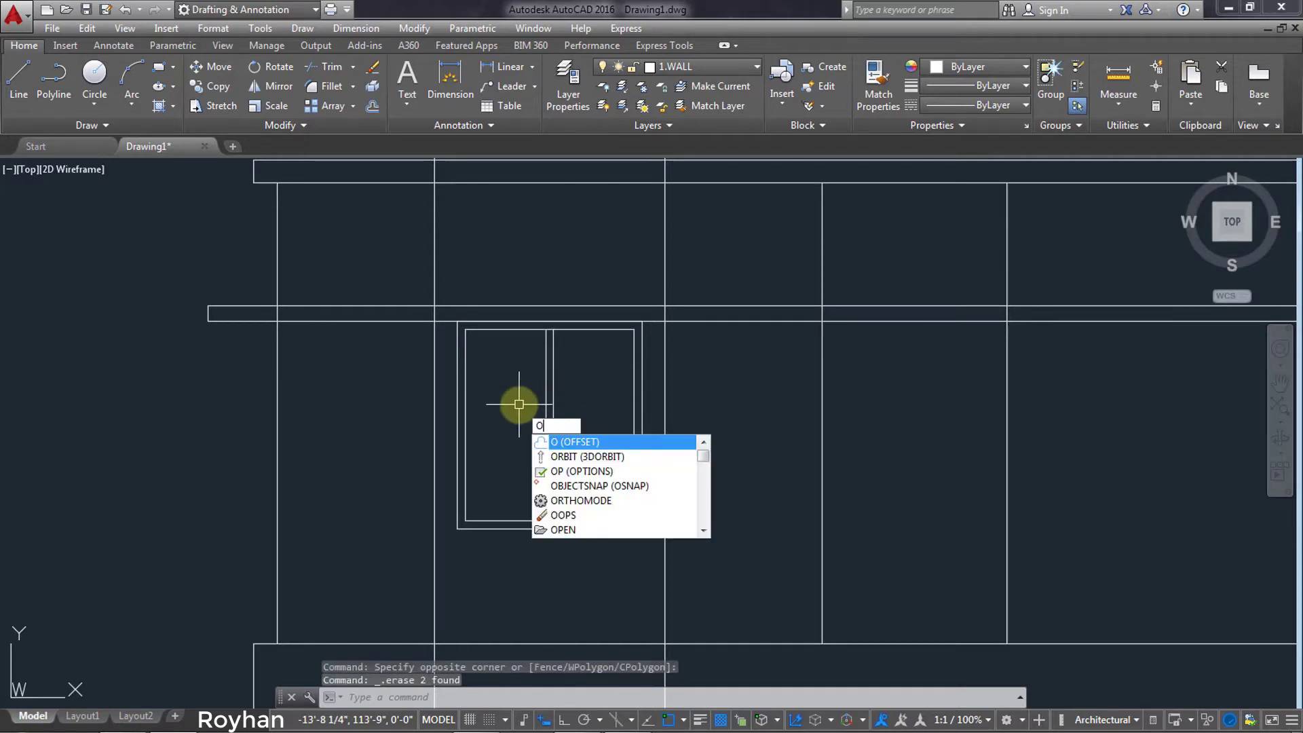
{"action": "key", "text": "Return"}
{"action": "type", "text": "1"}
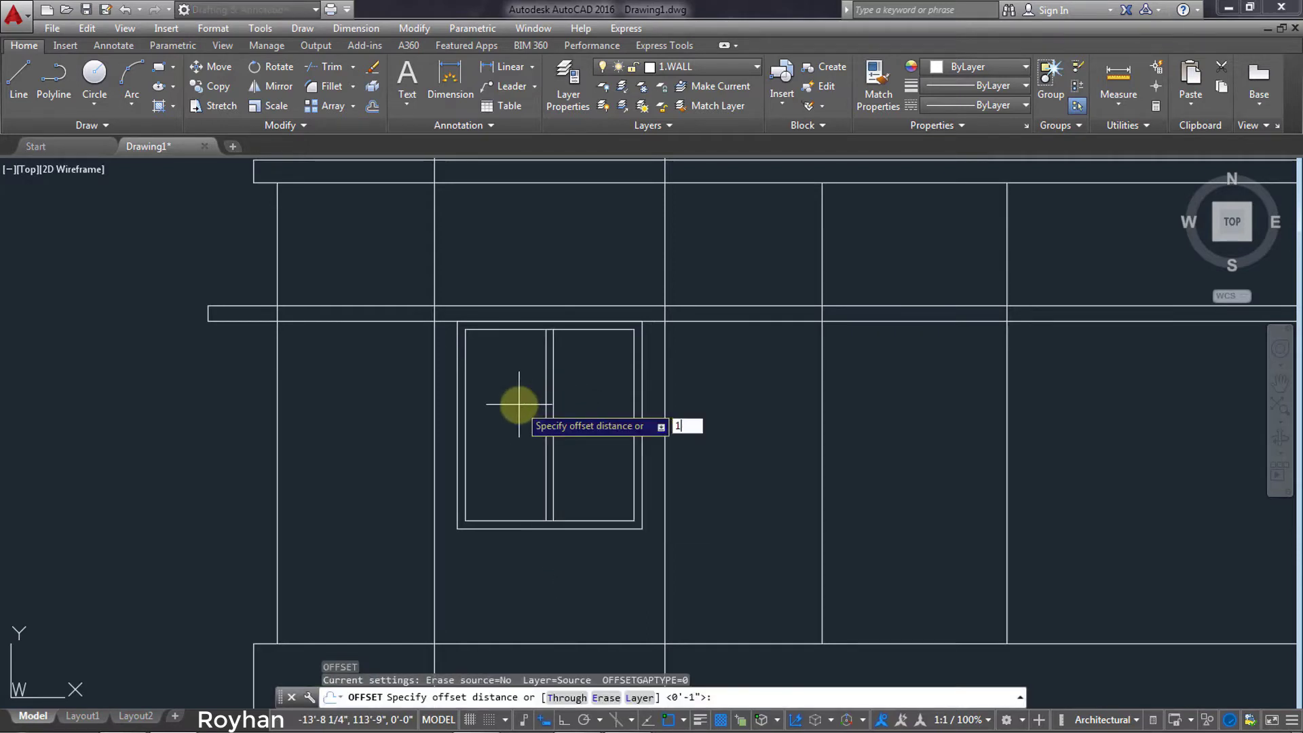
{"action": "key", "text": "Return"}
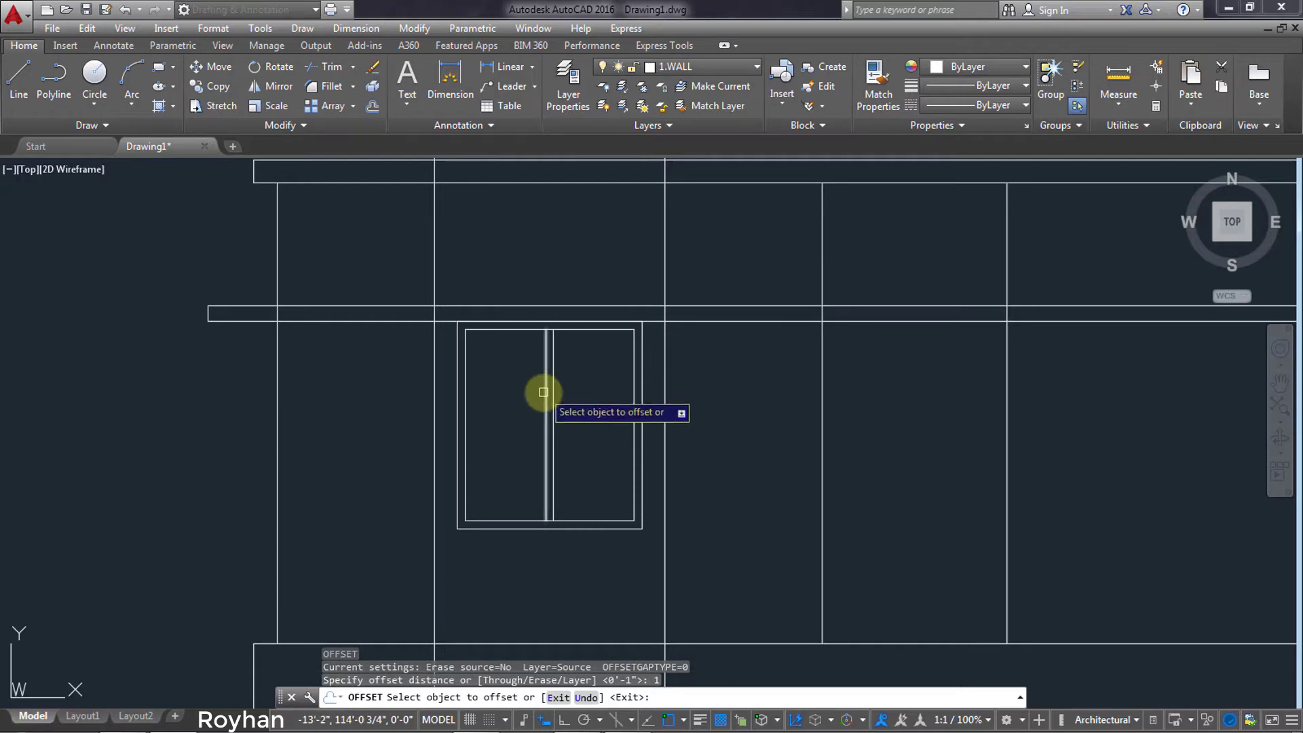
{"action": "key", "text": "Escape"}
{"action": "type", "text": "o"}
{"action": "key", "text": "Return"}
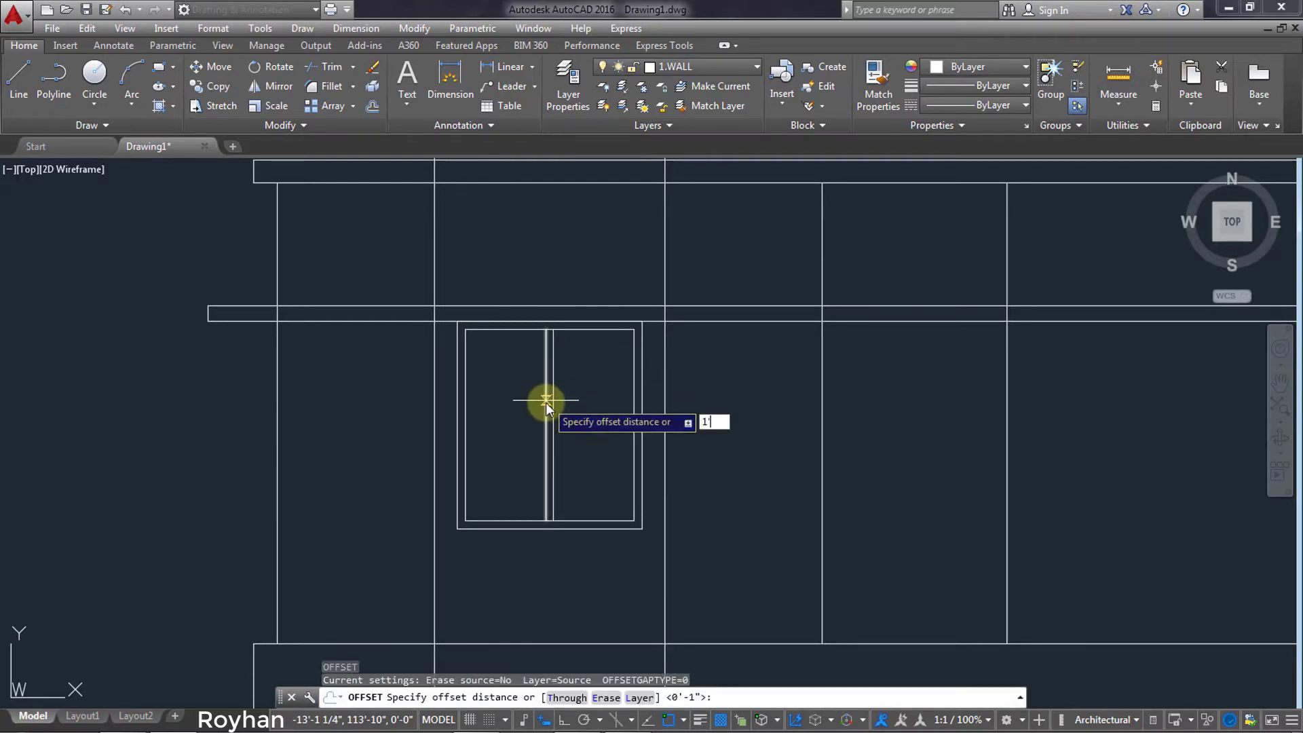
{"action": "key", "text": "Return"}
{"action": "left_click", "coordinate": [539, 307]}
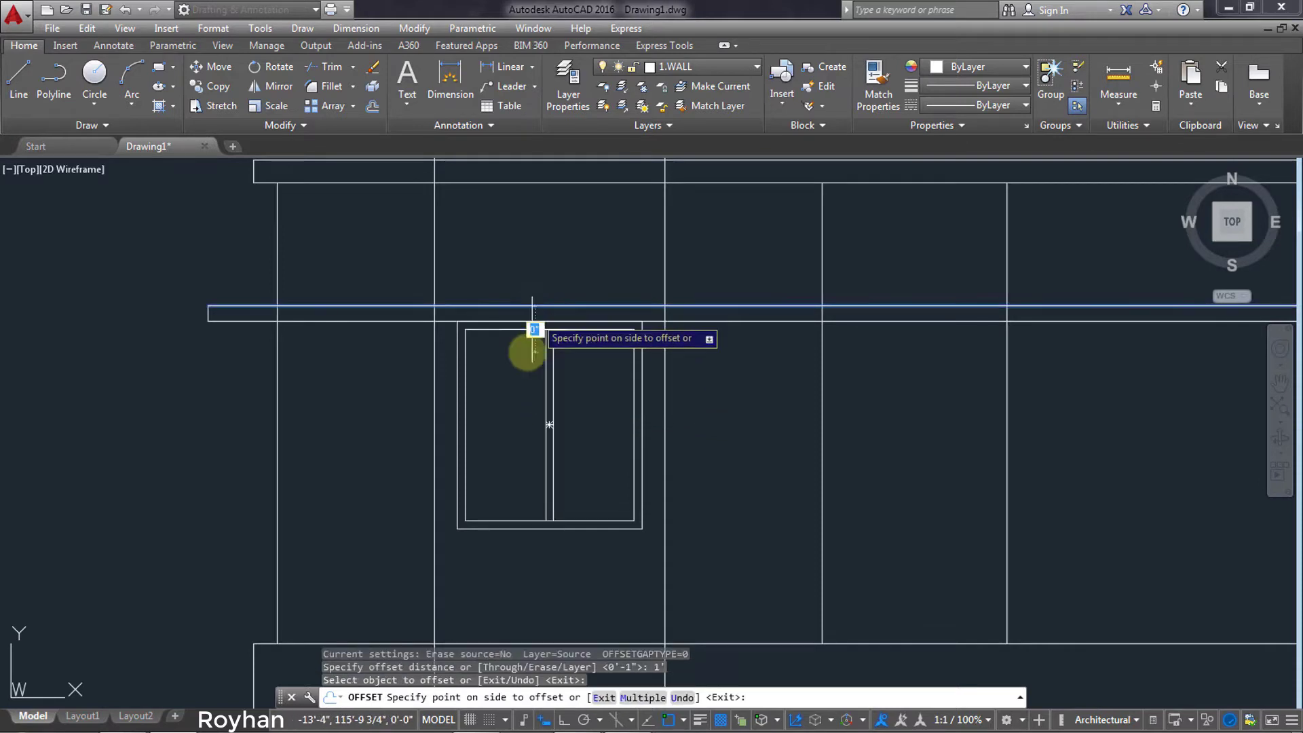
{"action": "left_click", "coordinate": [516, 384]}
{"action": "key", "text": "Return"}
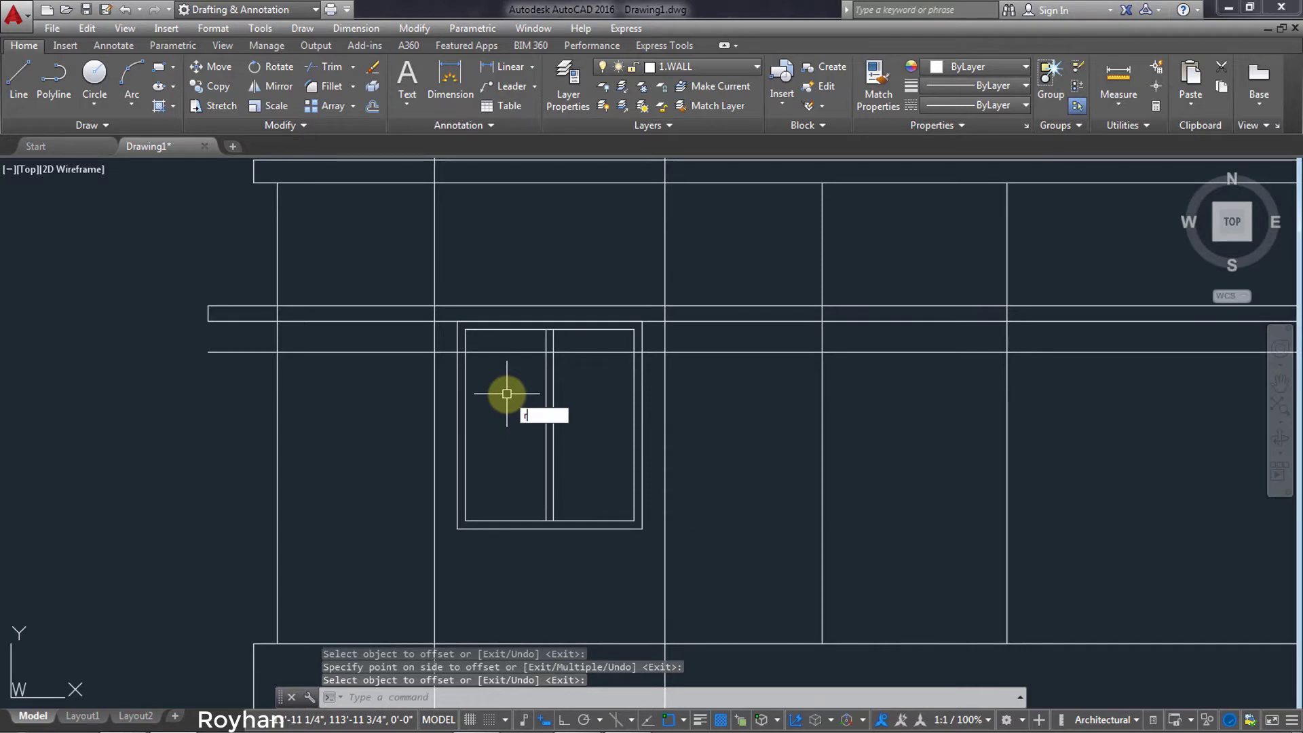
Draw the lintel rectangle from the floor line corner to the offset line.
{"action": "type", "text": "ec"}
{"action": "key", "text": "Return"}
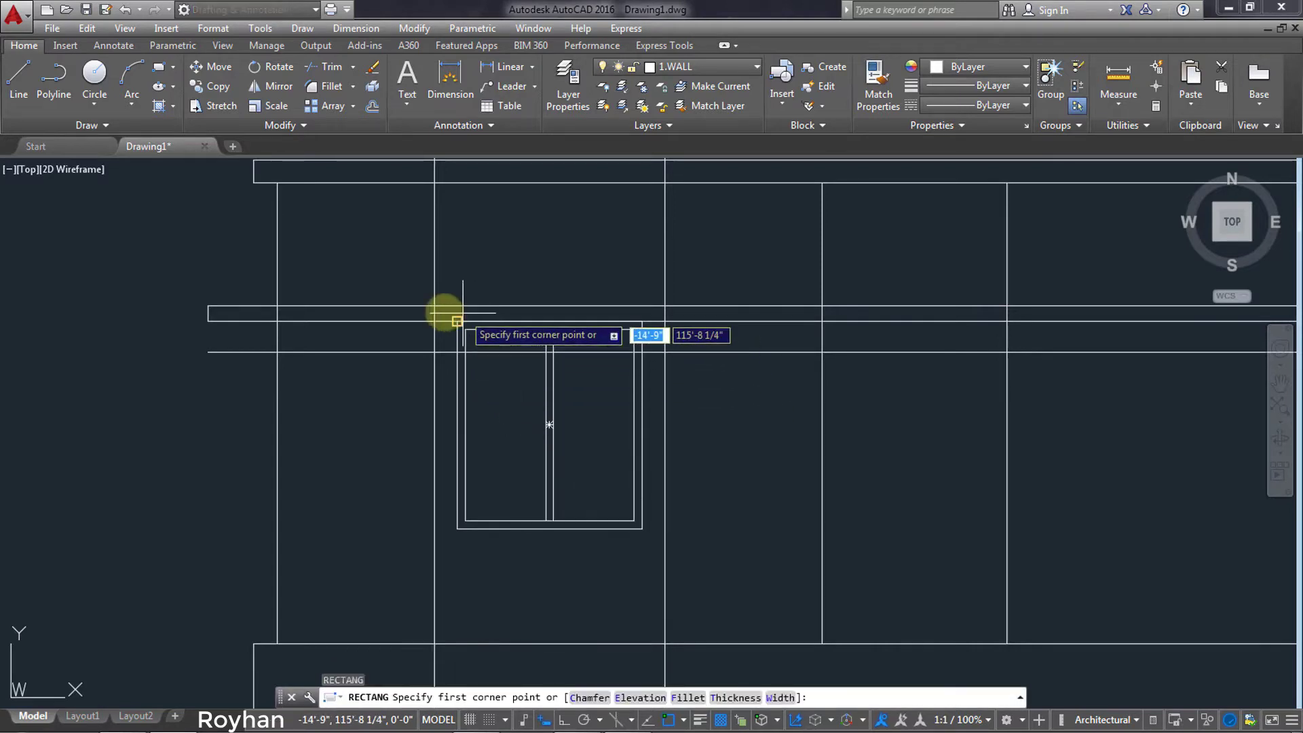
{"action": "left_click", "coordinate": [457, 321]}
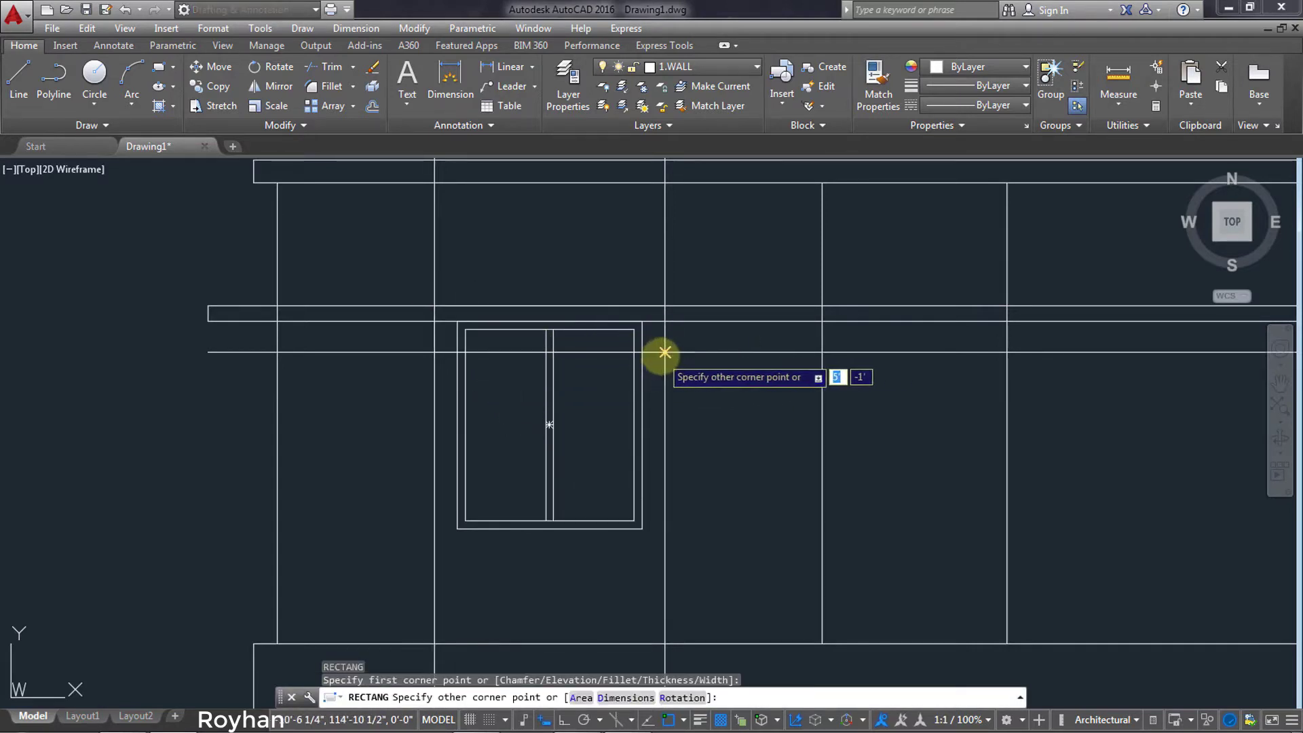
{"action": "left_click", "coordinate": [664, 352]}
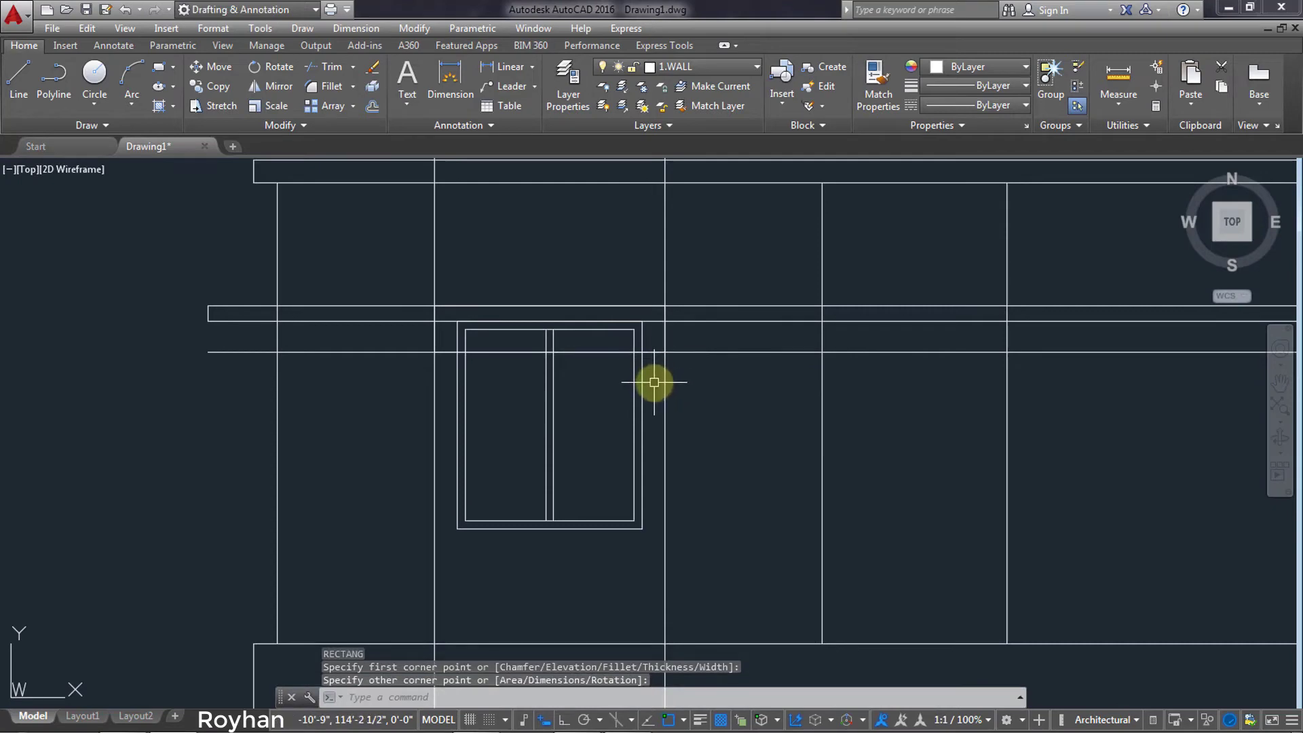
{"action": "key", "text": "Return"}
{"action": "key", "text": "Return"}
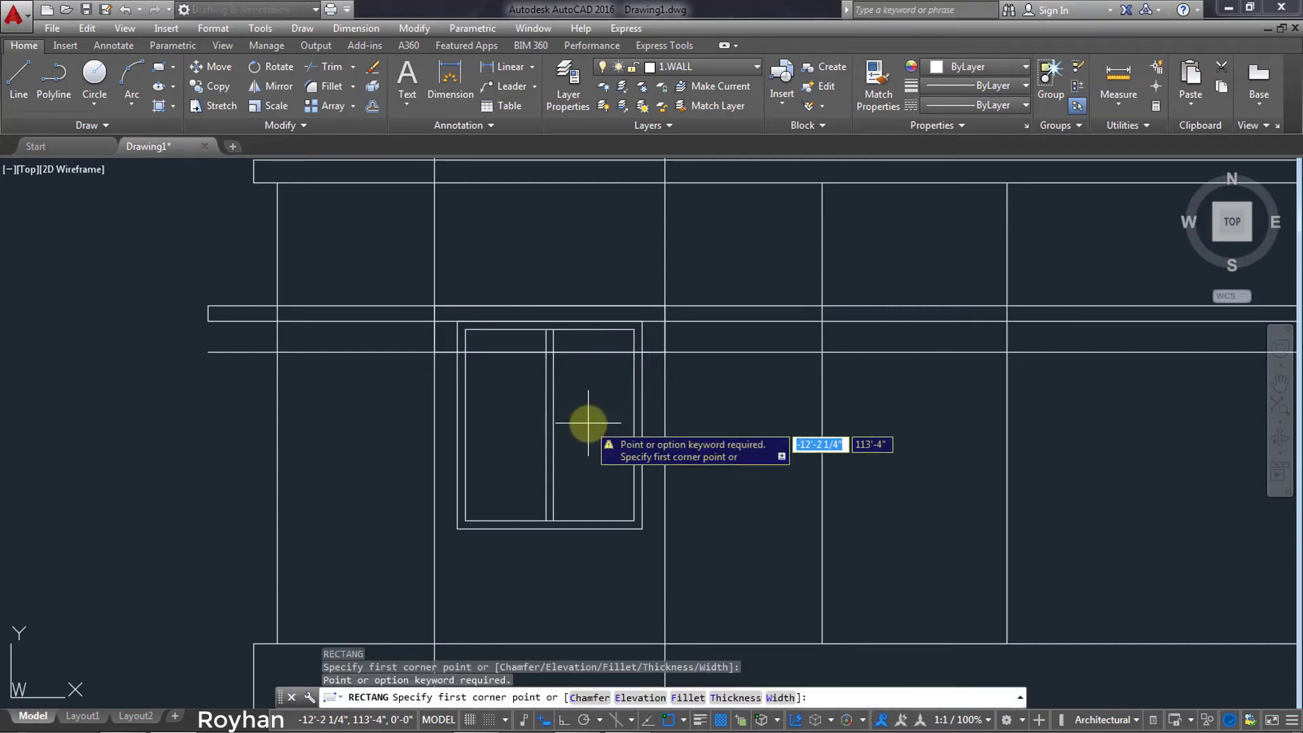
{"action": "key", "text": "Return"}
{"action": "key", "text": "Escape"}
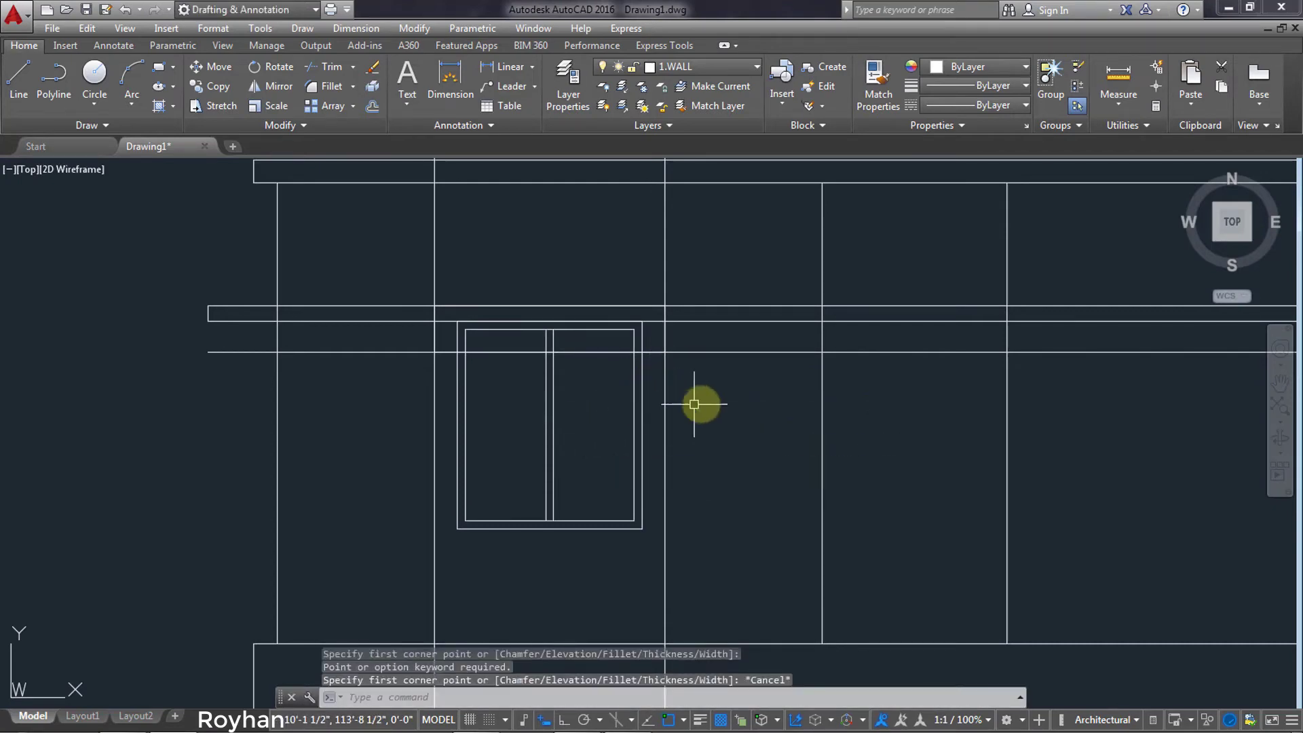
Delete the helper horizontal line and the two vertical lines above the window.
{"action": "left_click", "coordinate": [749, 397]}
{"action": "left_click", "coordinate": [713, 340]}
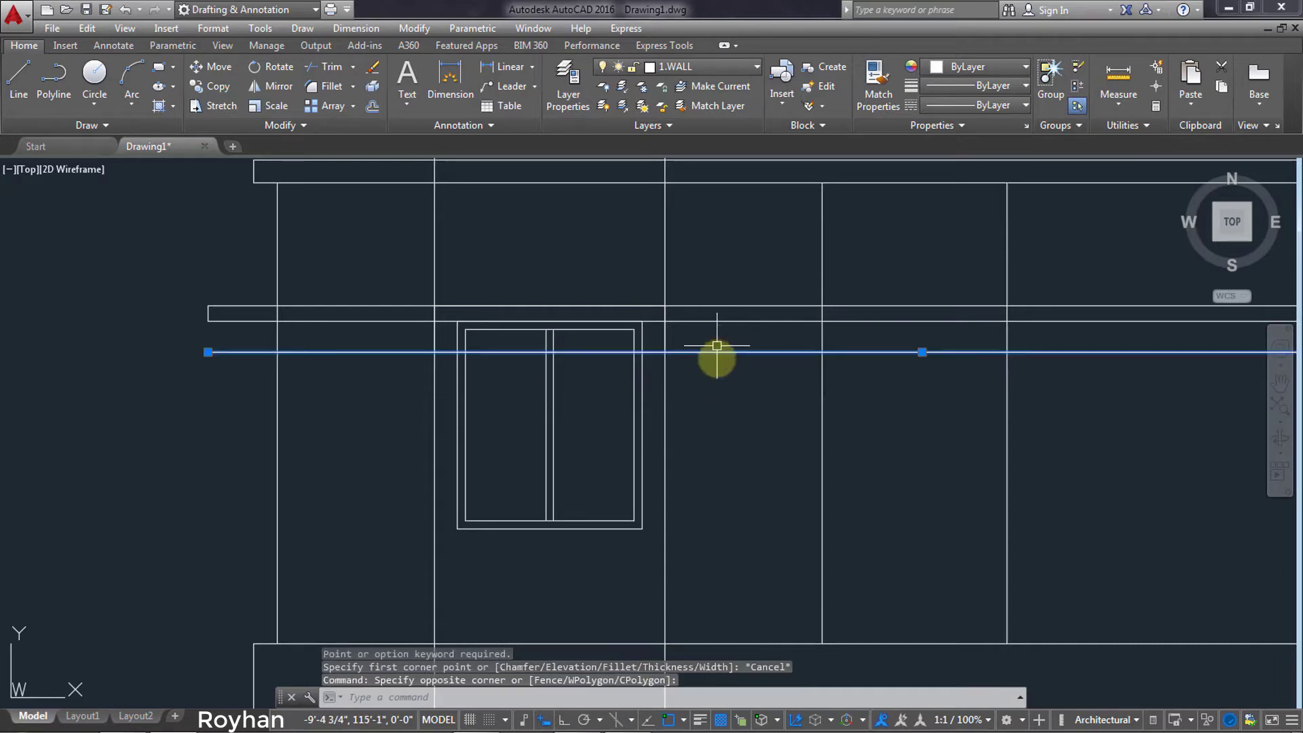
{"action": "key", "text": "Delete"}
{"action": "left_click", "coordinate": [742, 575]}
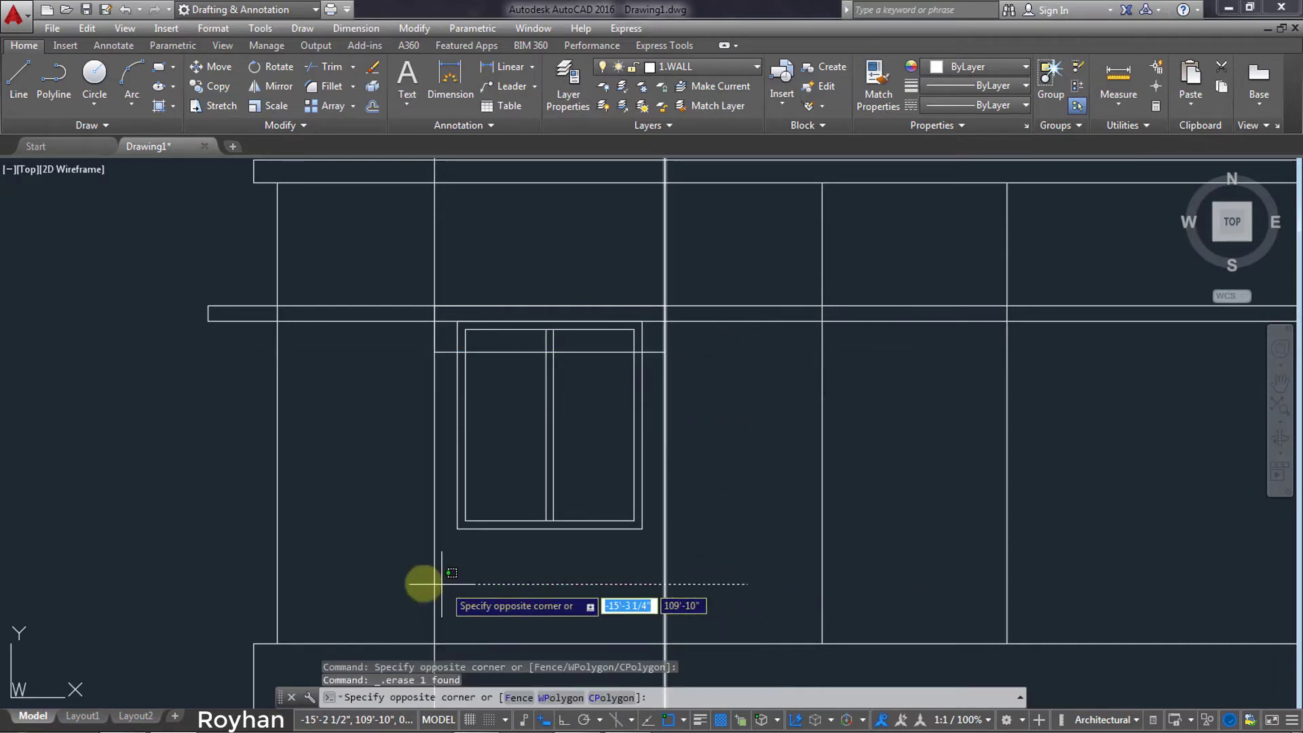
{"action": "left_click", "coordinate": [406, 579]}
{"action": "key", "text": "Delete"}
{"action": "type", "text": "O"}
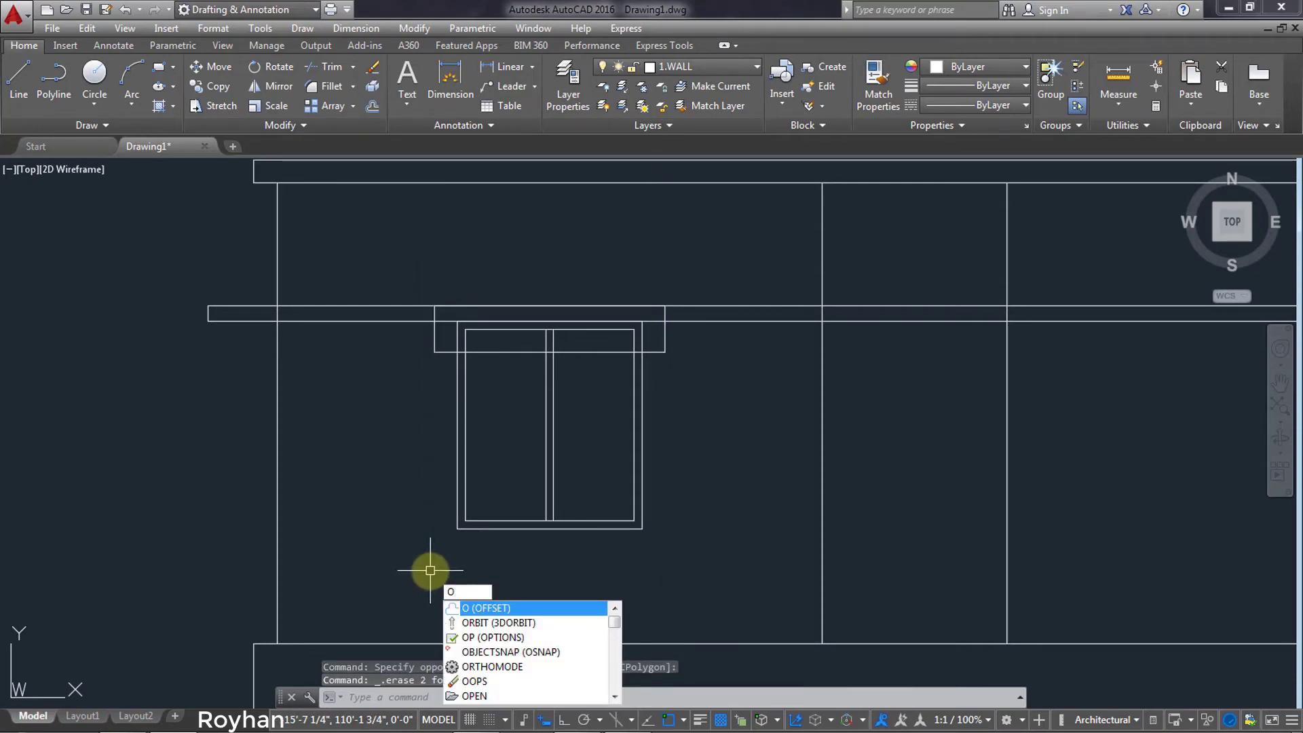
Trim the wall line inside the window, using the window outline as cutting edge.
{"action": "key", "text": "Escape"}
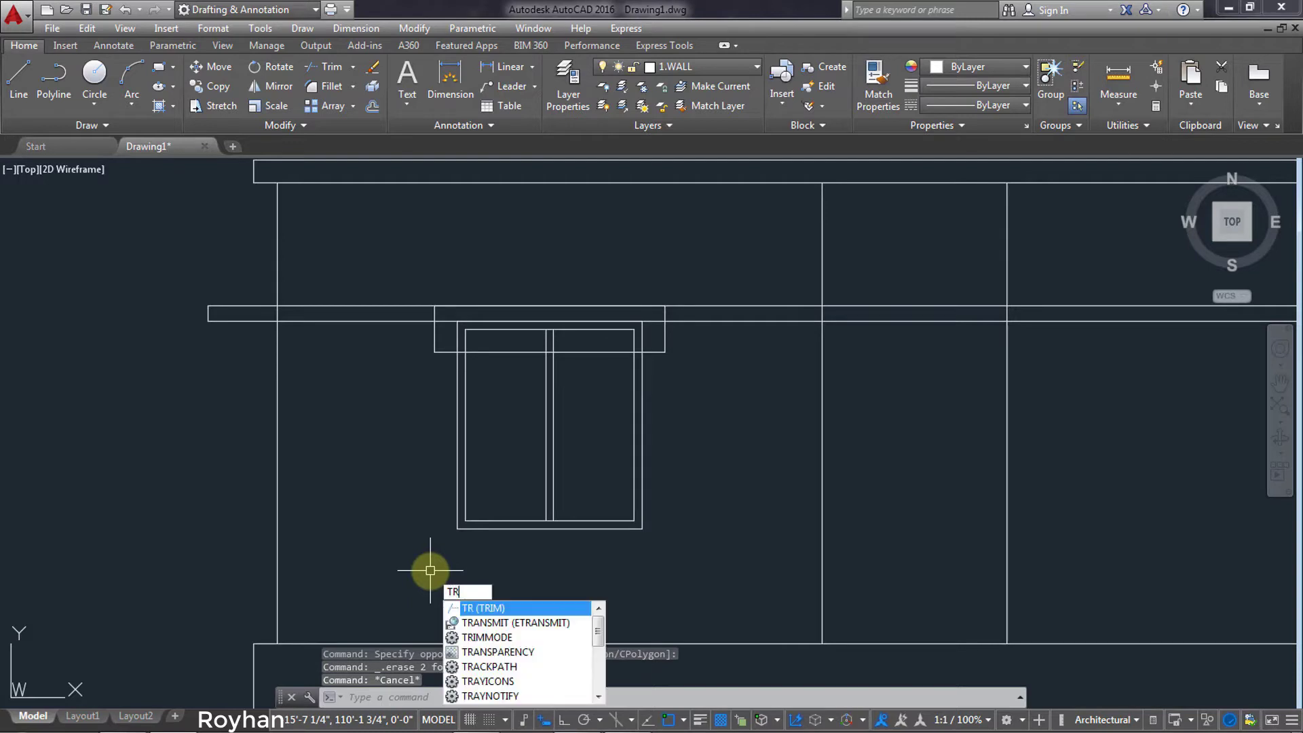
{"action": "key", "text": "Return"}
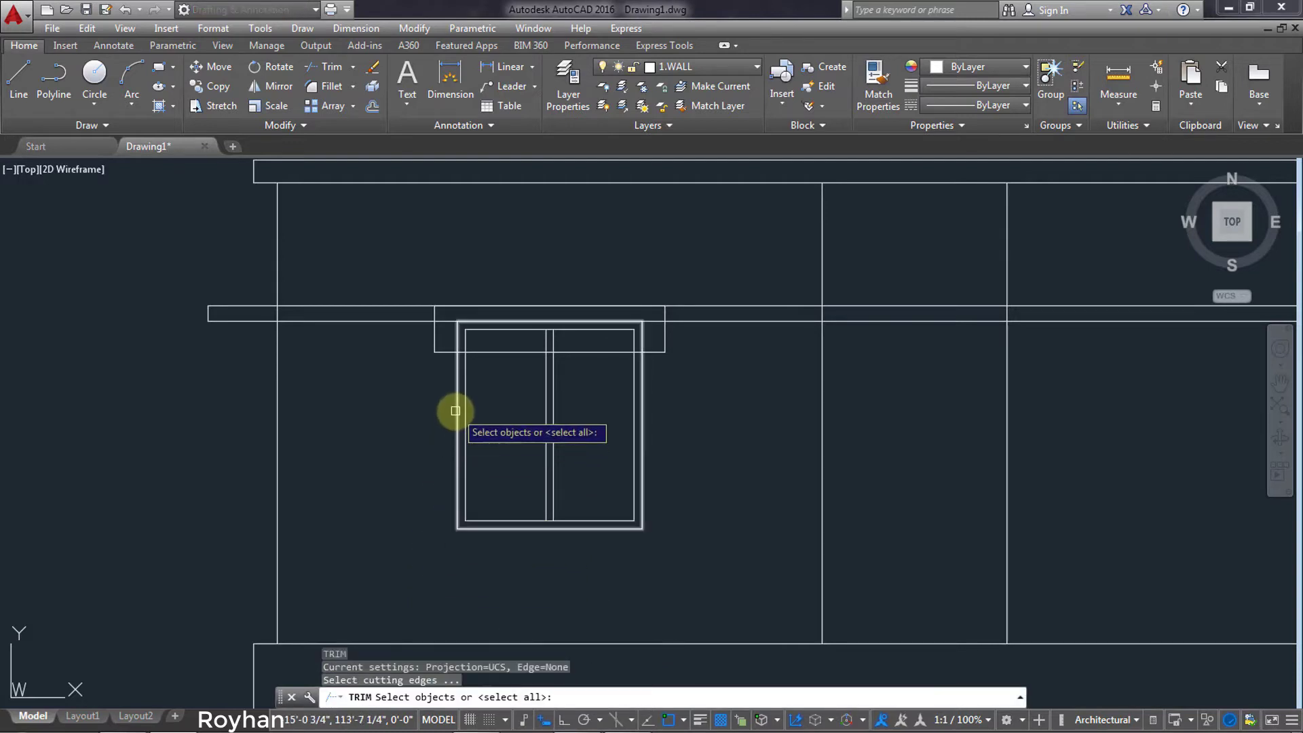
{"action": "left_click", "coordinate": [458, 418]}
{"action": "key", "text": "Return"}
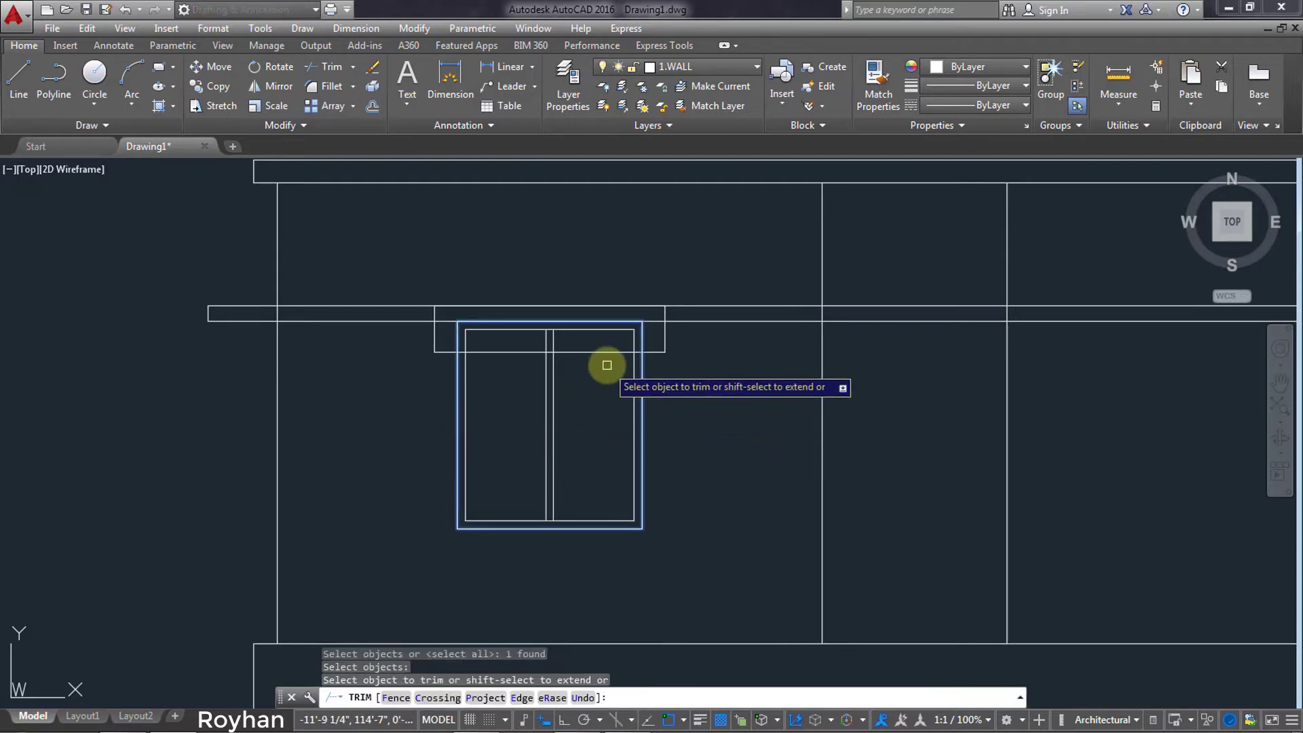
{"action": "left_click", "coordinate": [523, 352]}
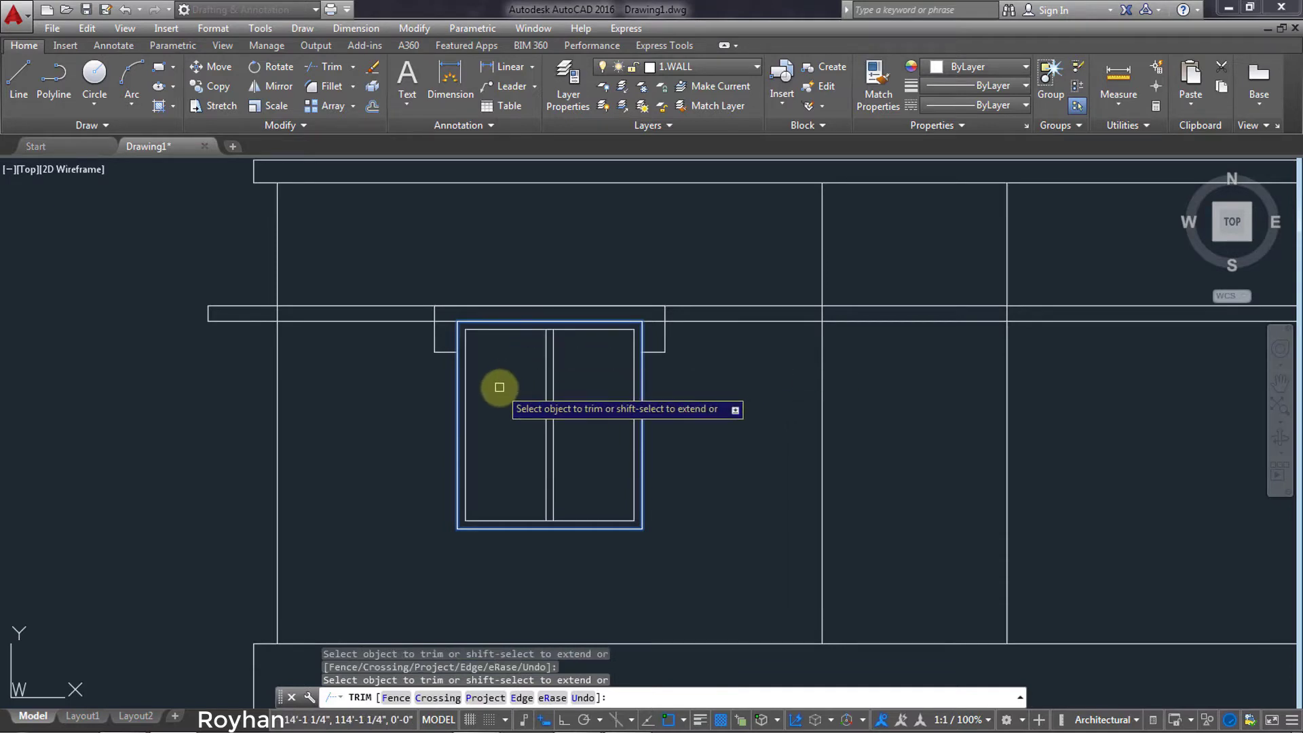
{"action": "key", "text": "Return"}
{"action": "scroll", "coordinate": [724, 498], "scroll_direction": "down", "scroll_amount": 1}
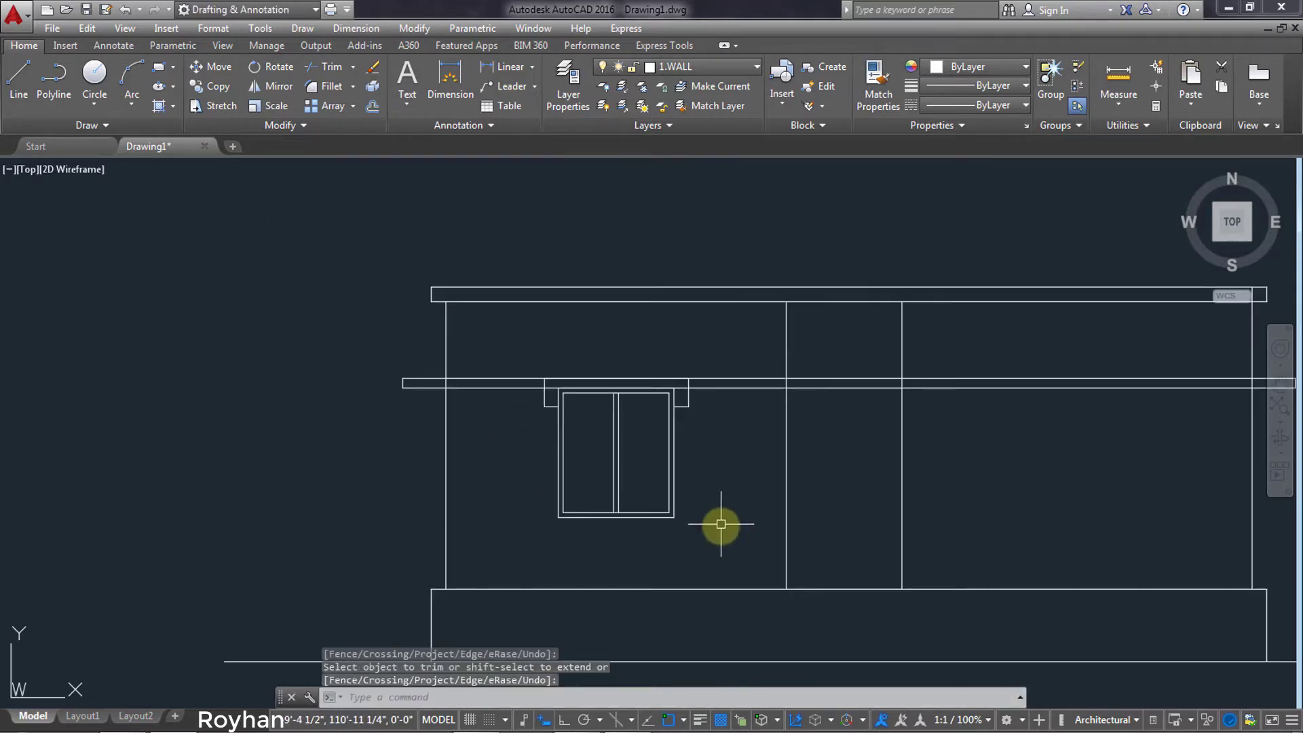
{"action": "scroll", "coordinate": [713, 526], "scroll_direction": "down", "scroll_amount": 2}
{"action": "middle_click_drag", "start_coordinate": [712, 526], "coordinate": [571, 504]}
{"action": "middle_click_drag", "start_coordinate": [589, 498], "coordinate": [487, 479]}
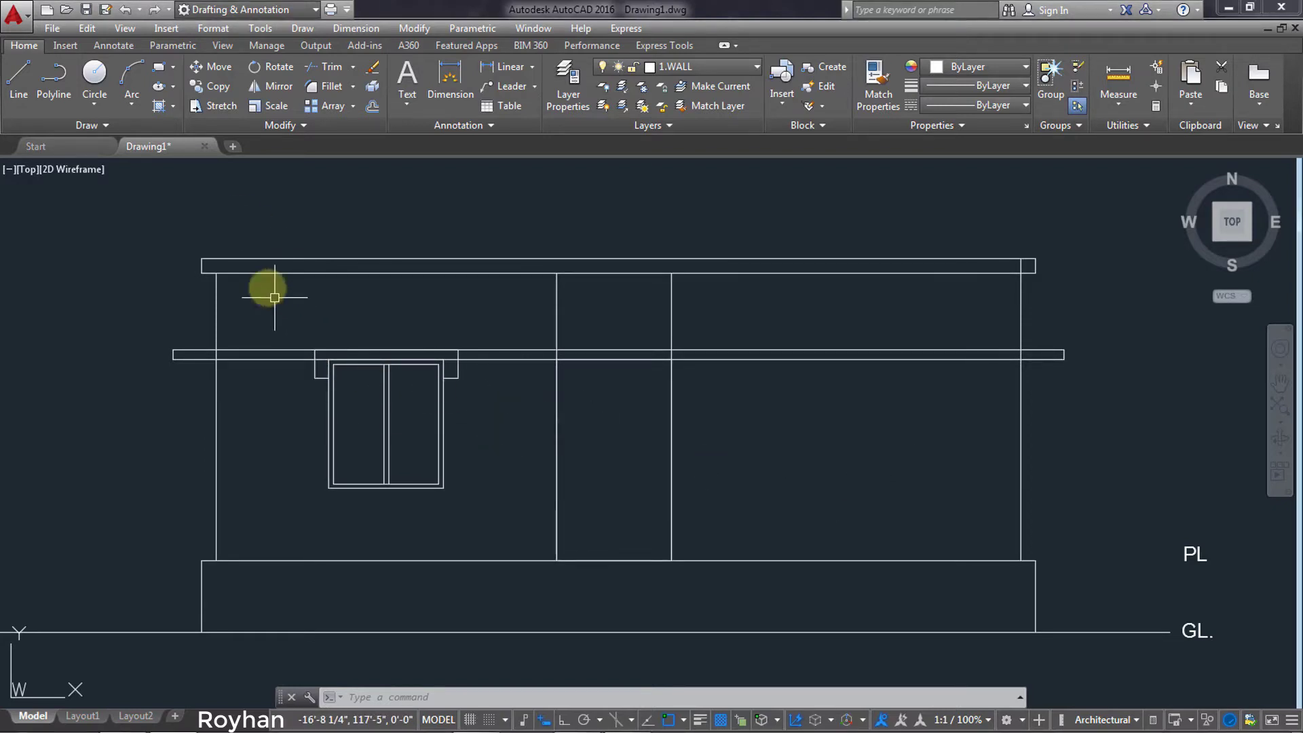
Draw the door rectangle from beam to plinth and erase the two vertical lines.
{"action": "left_click", "coordinate": [159, 68]}
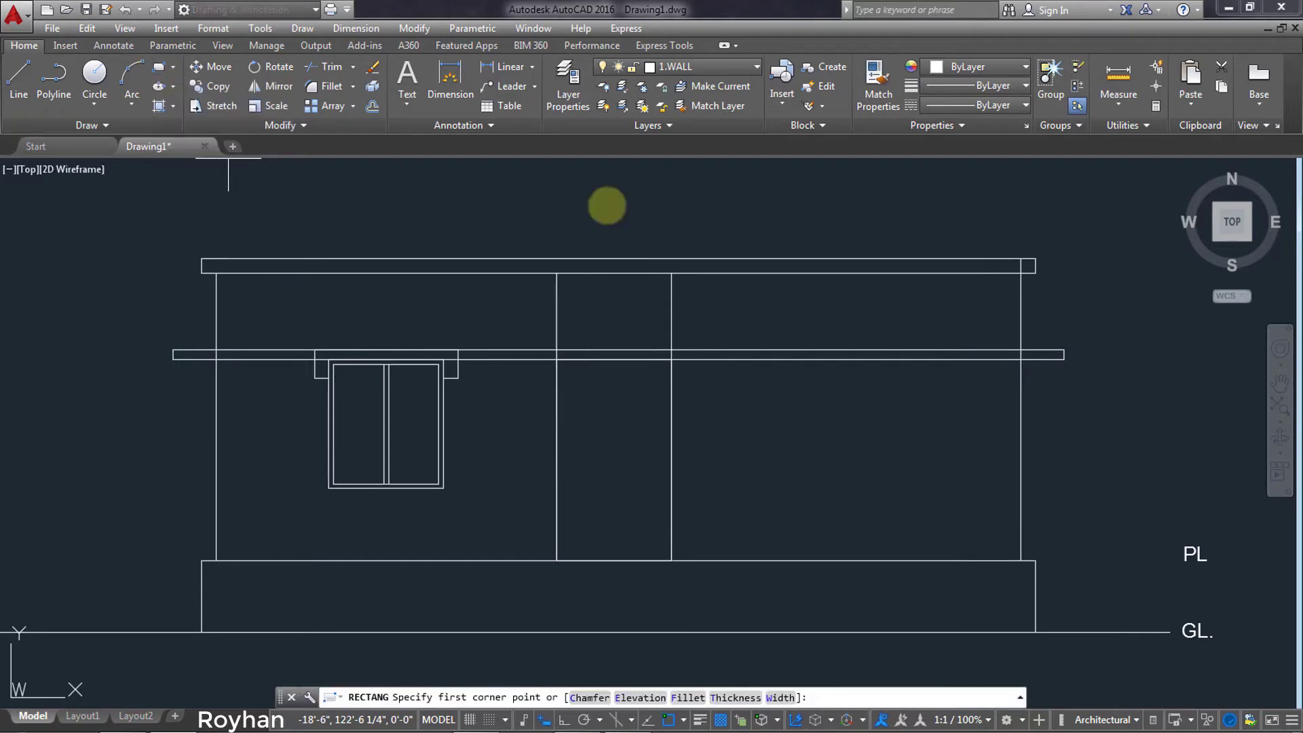
{"action": "left_click", "coordinate": [557, 358]}
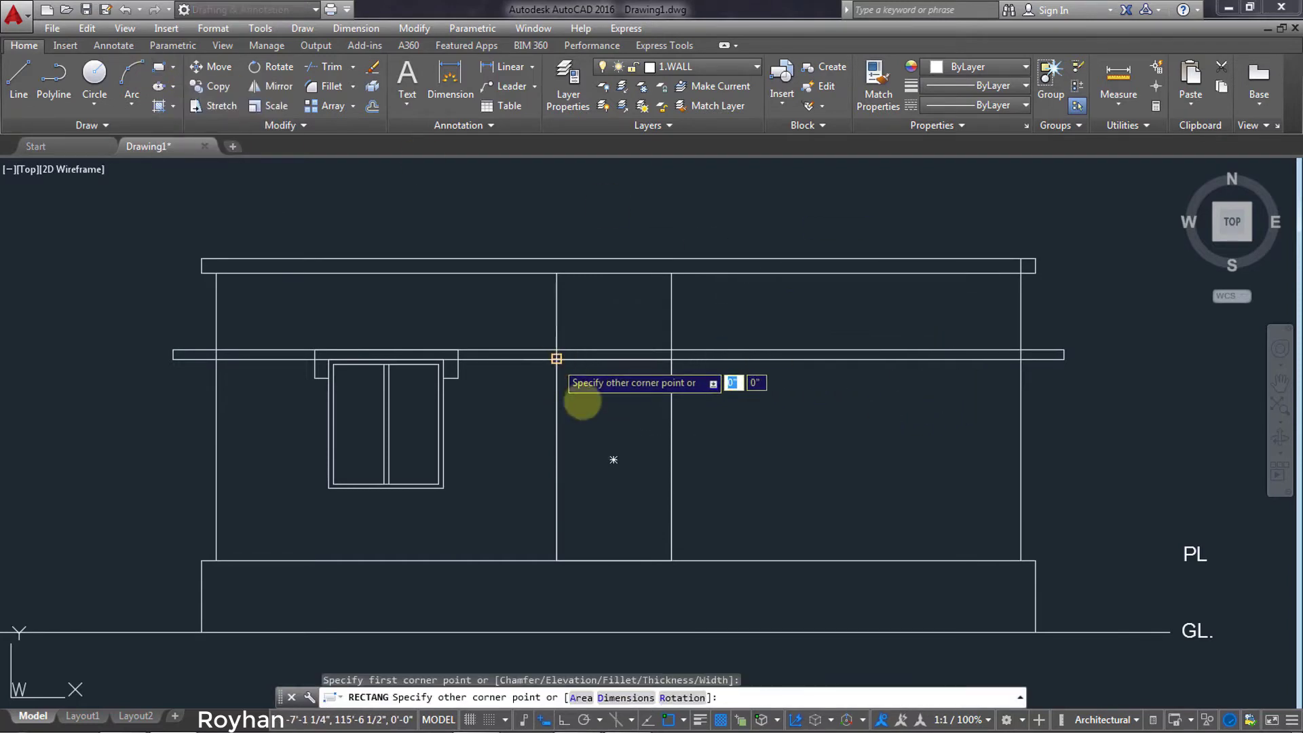
{"action": "left_click", "coordinate": [672, 560]}
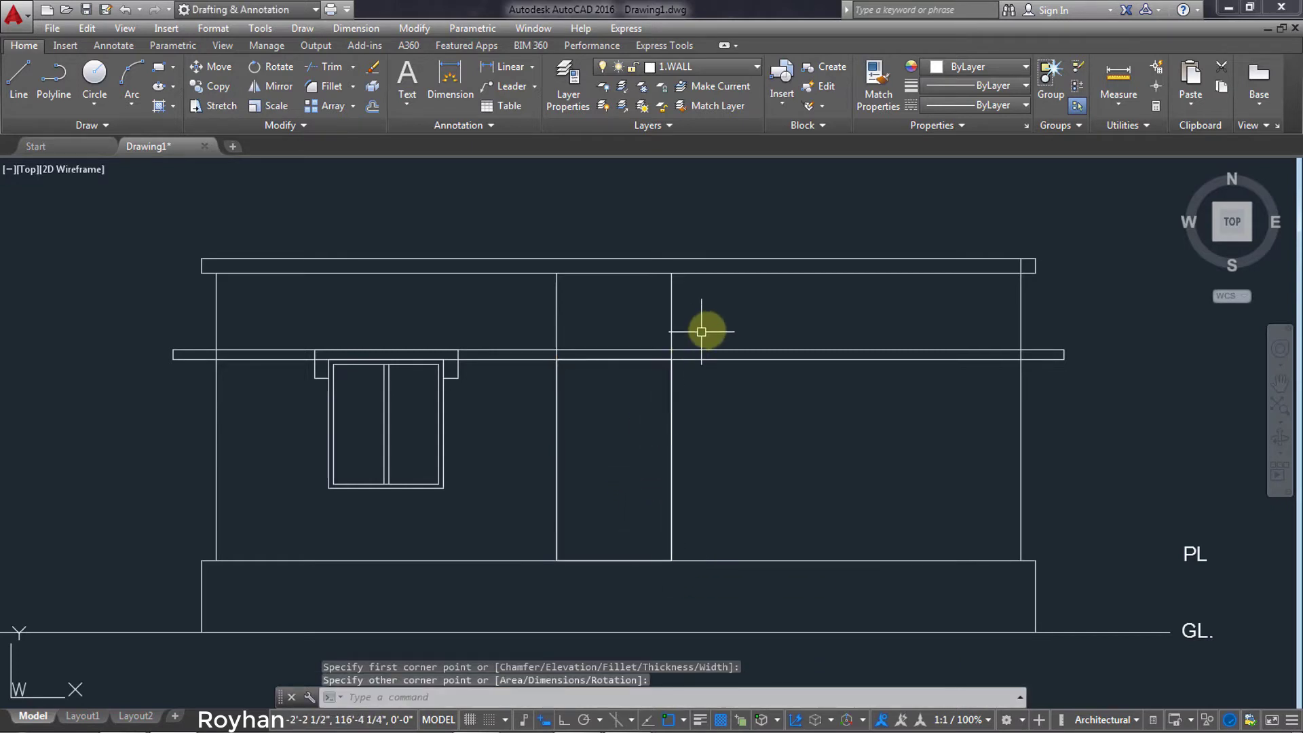
{"action": "left_click", "coordinate": [685, 318]}
{"action": "left_click", "coordinate": [502, 313]}
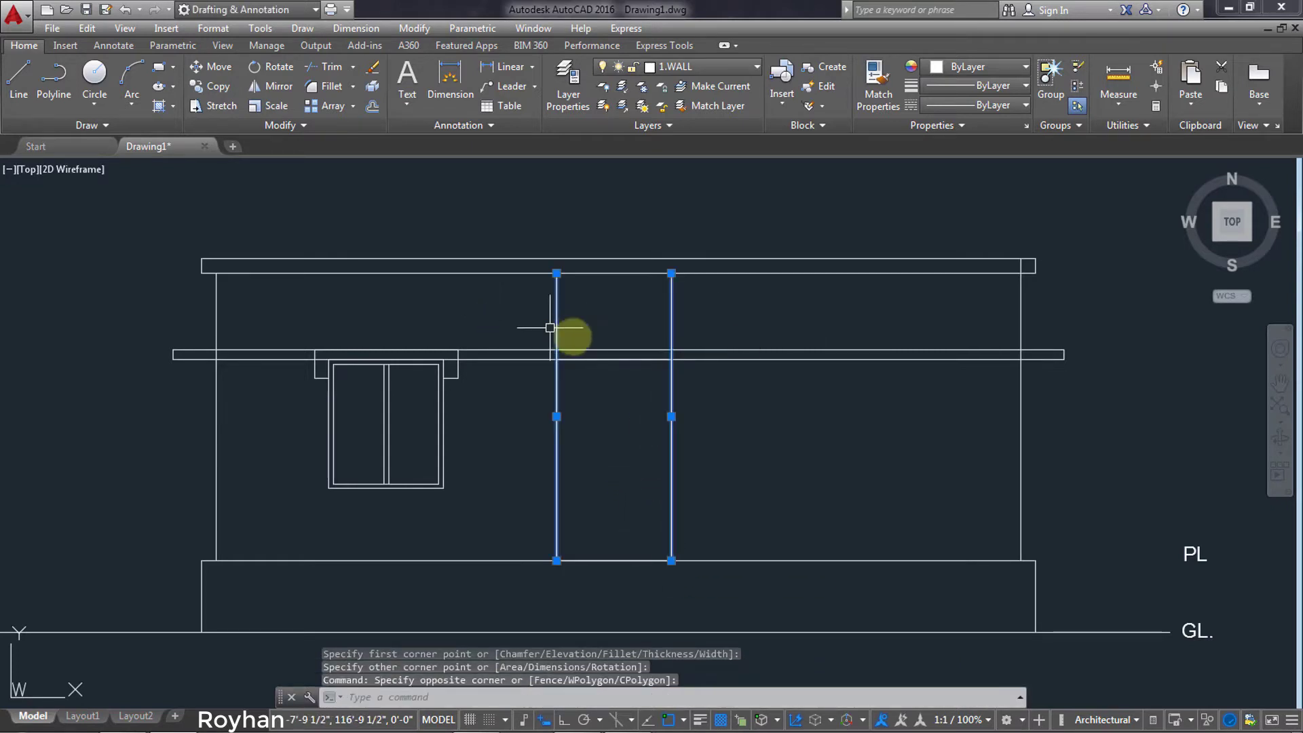
{"action": "key", "text": "Delete"}
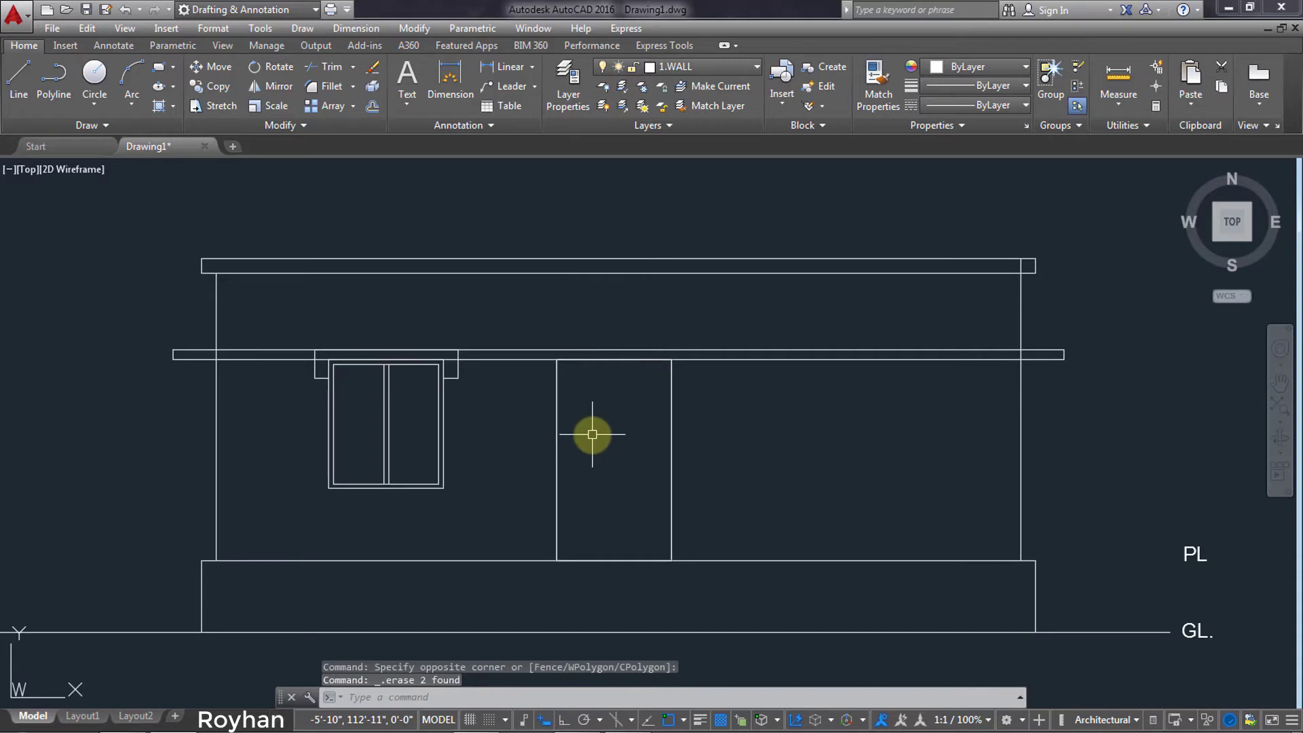
{"action": "type", "text": "O"}
Offset the door outline inward twice at distance 2 for nested frame outlines.
{"action": "key", "text": "Return"}
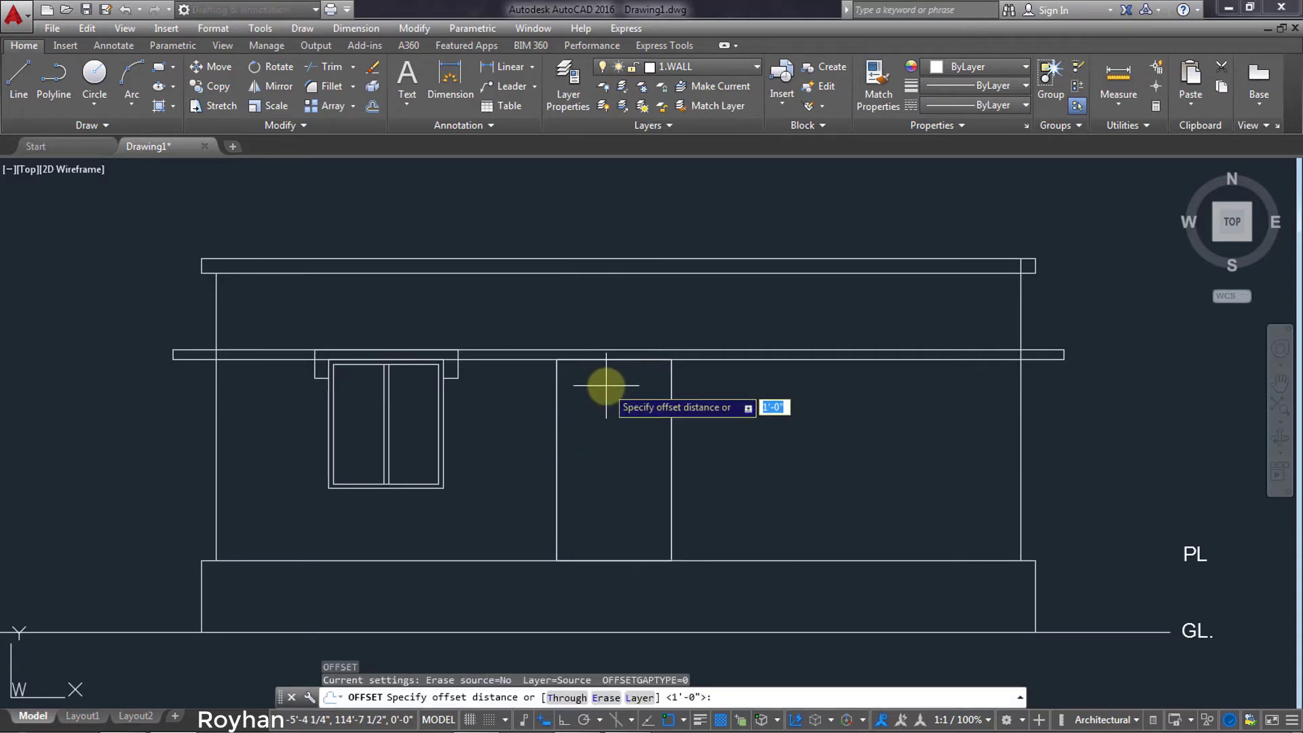
{"action": "type", "text": "2"}
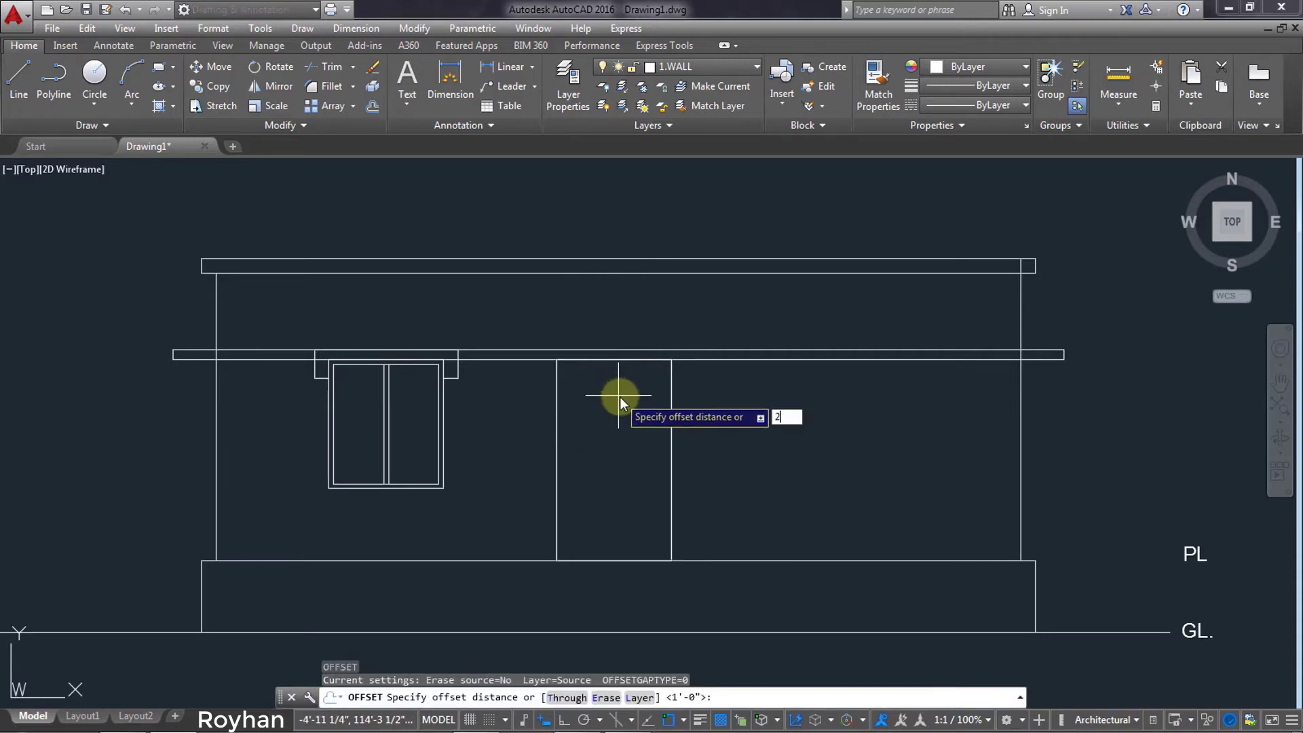
{"action": "key", "text": "Return"}
{"action": "left_click", "coordinate": [669, 441]}
{"action": "left_click", "coordinate": [601, 444]}
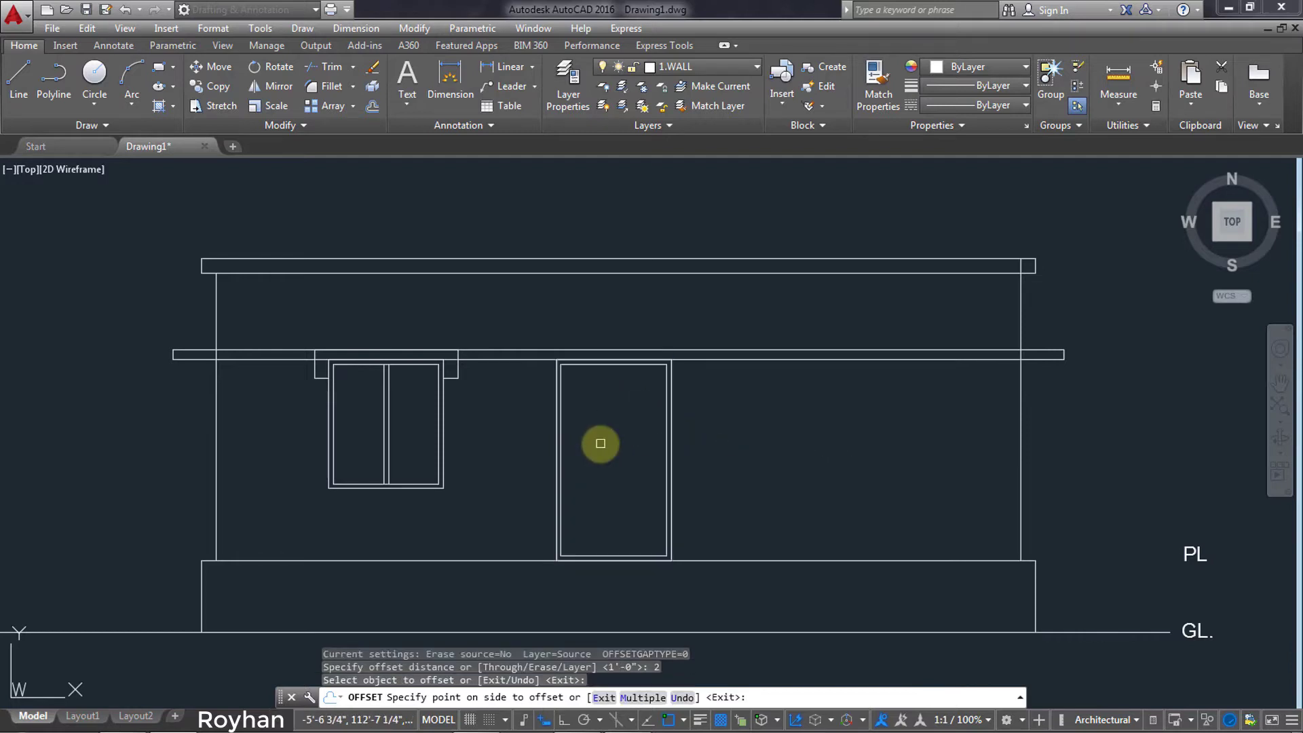
{"action": "left_click", "coordinate": [665, 448]}
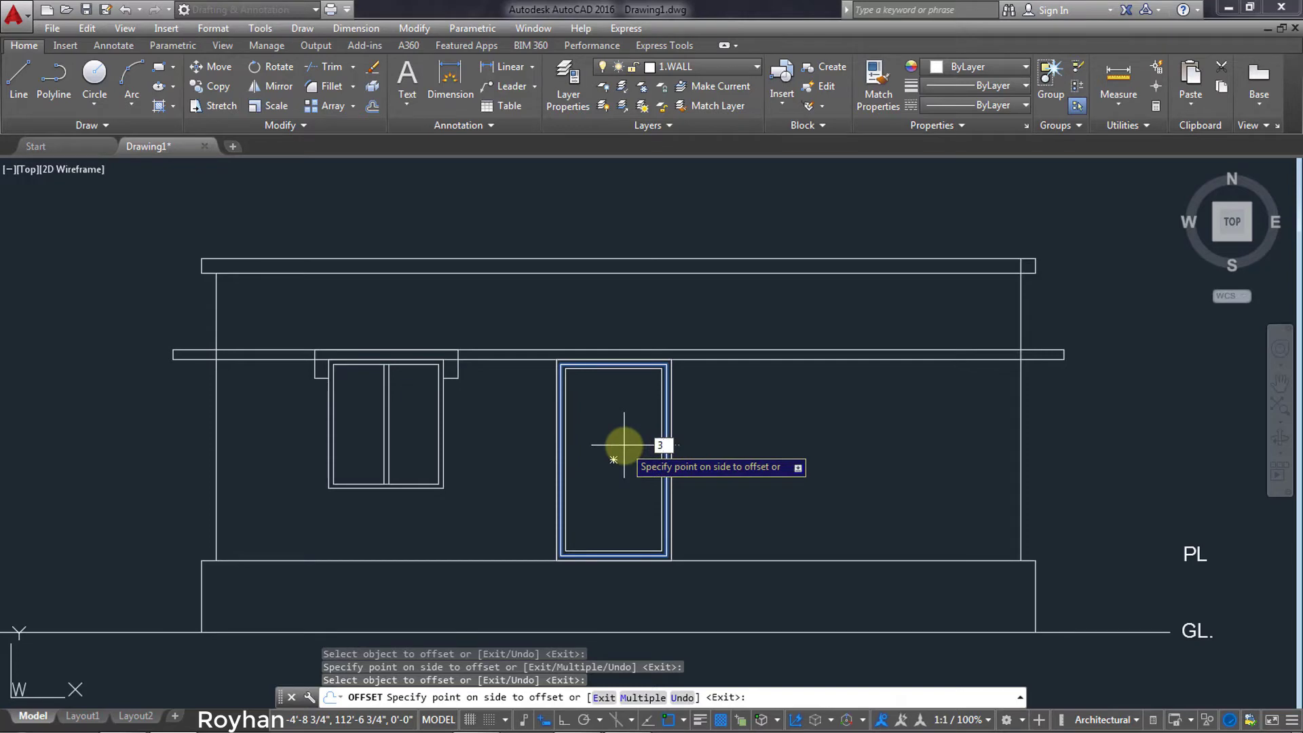
{"action": "left_click", "coordinate": [624, 445]}
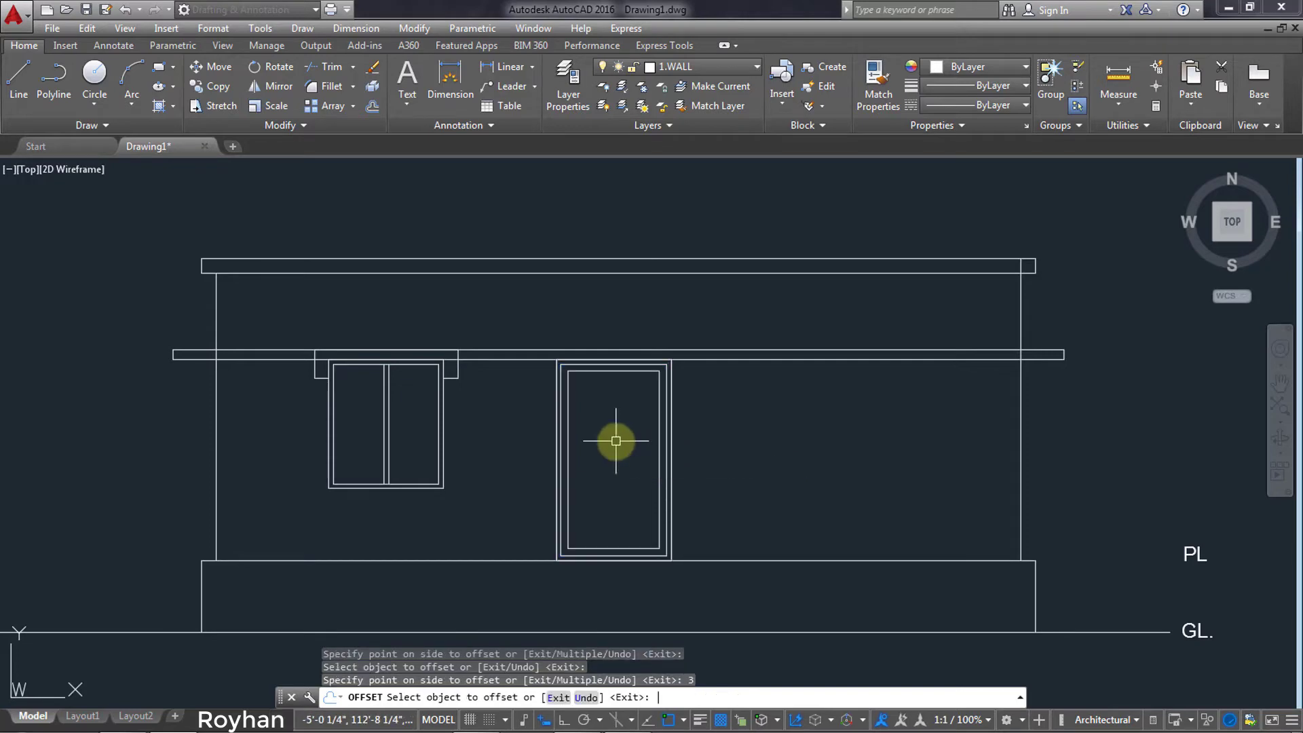
{"action": "key", "text": "Return"}
Draw two 3-point arcs in the door, from its left and right corners meeting at the centre.
{"action": "left_click", "coordinate": [134, 80]}
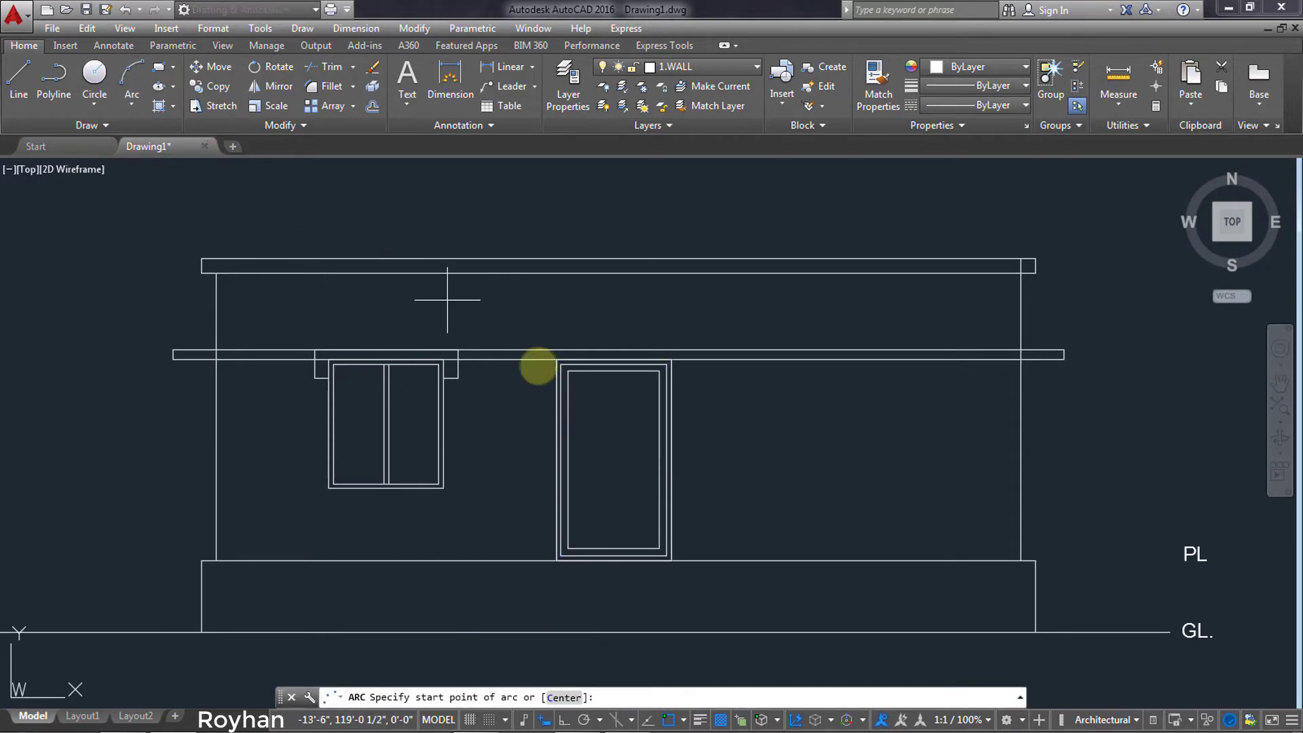
{"action": "left_click", "coordinate": [569, 372]}
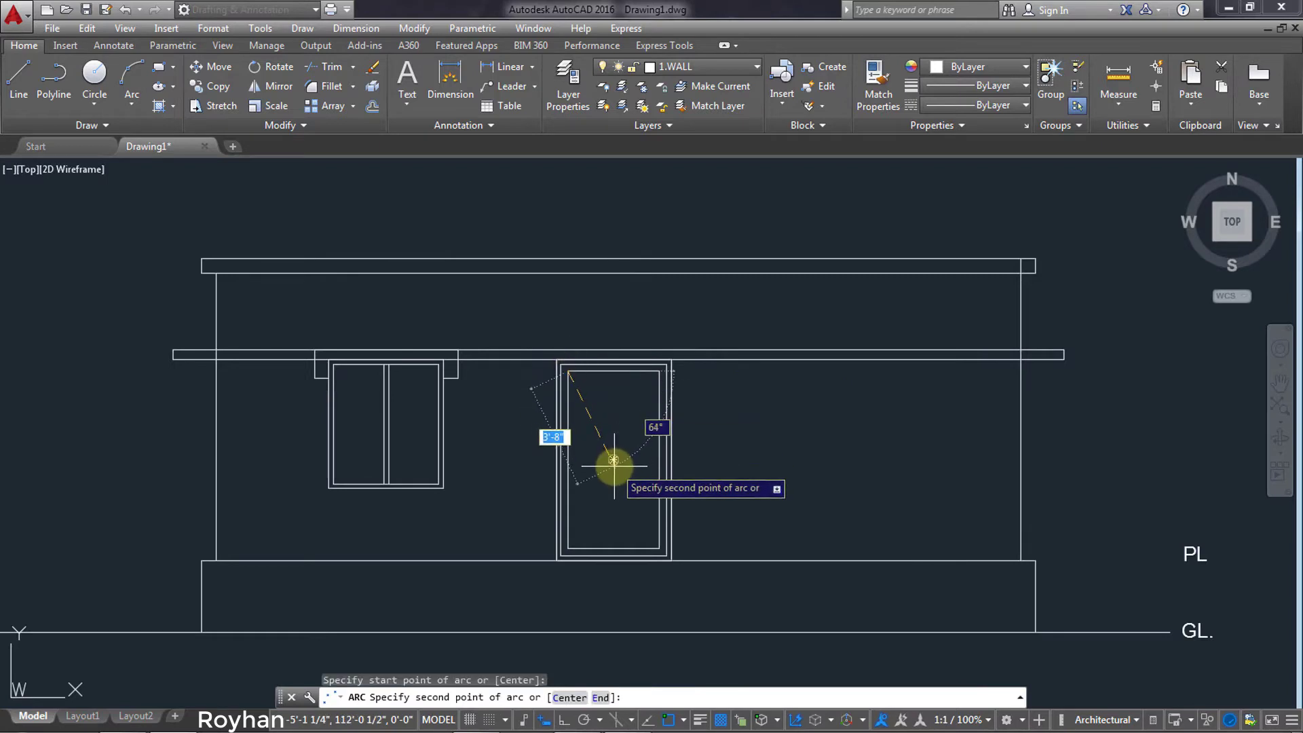
{"action": "left_click", "coordinate": [613, 460]}
{"action": "left_click", "coordinate": [572, 543]}
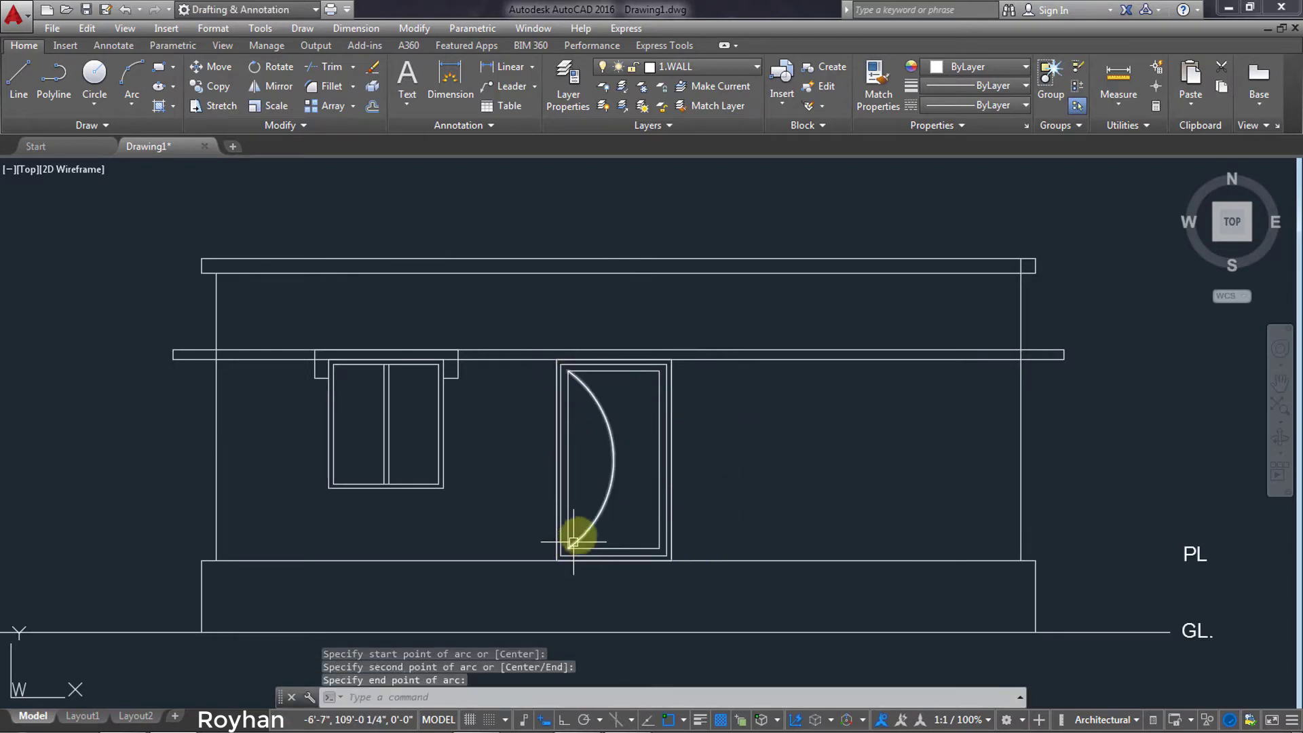
{"action": "key", "text": "Return"}
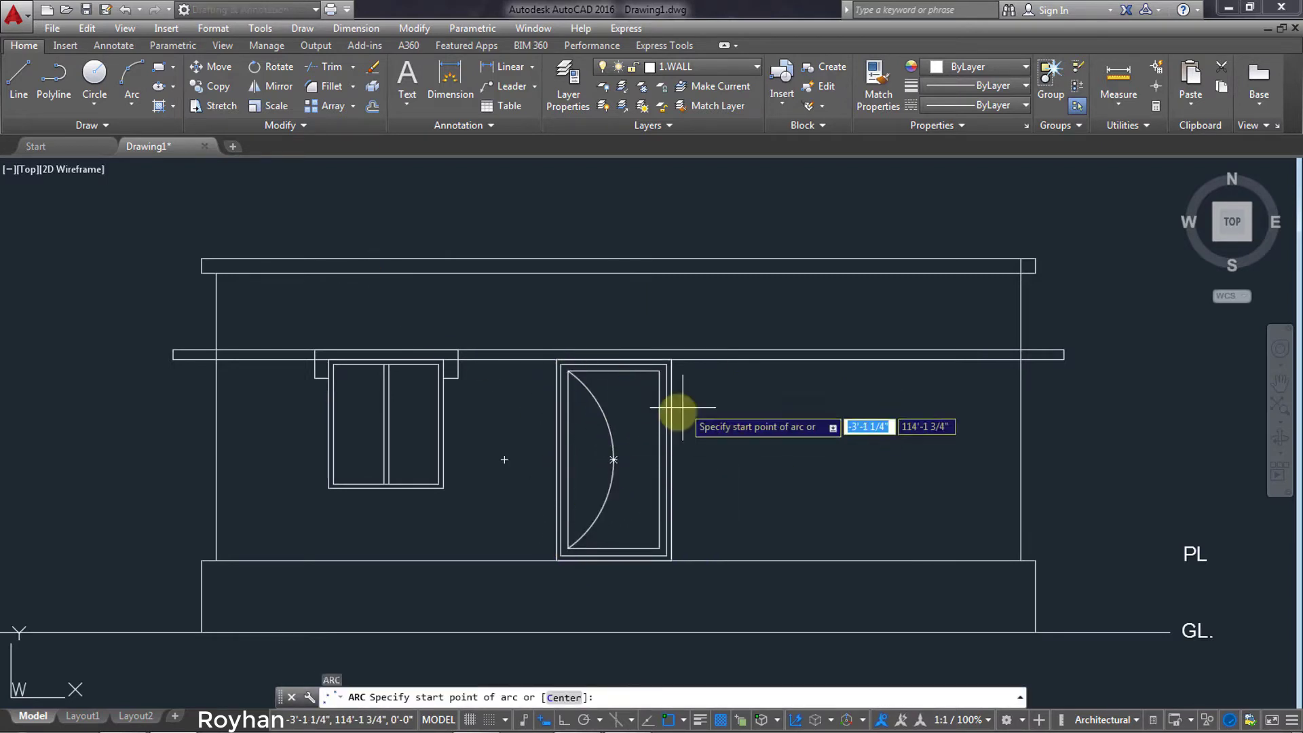
{"action": "left_click", "coordinate": [660, 371]}
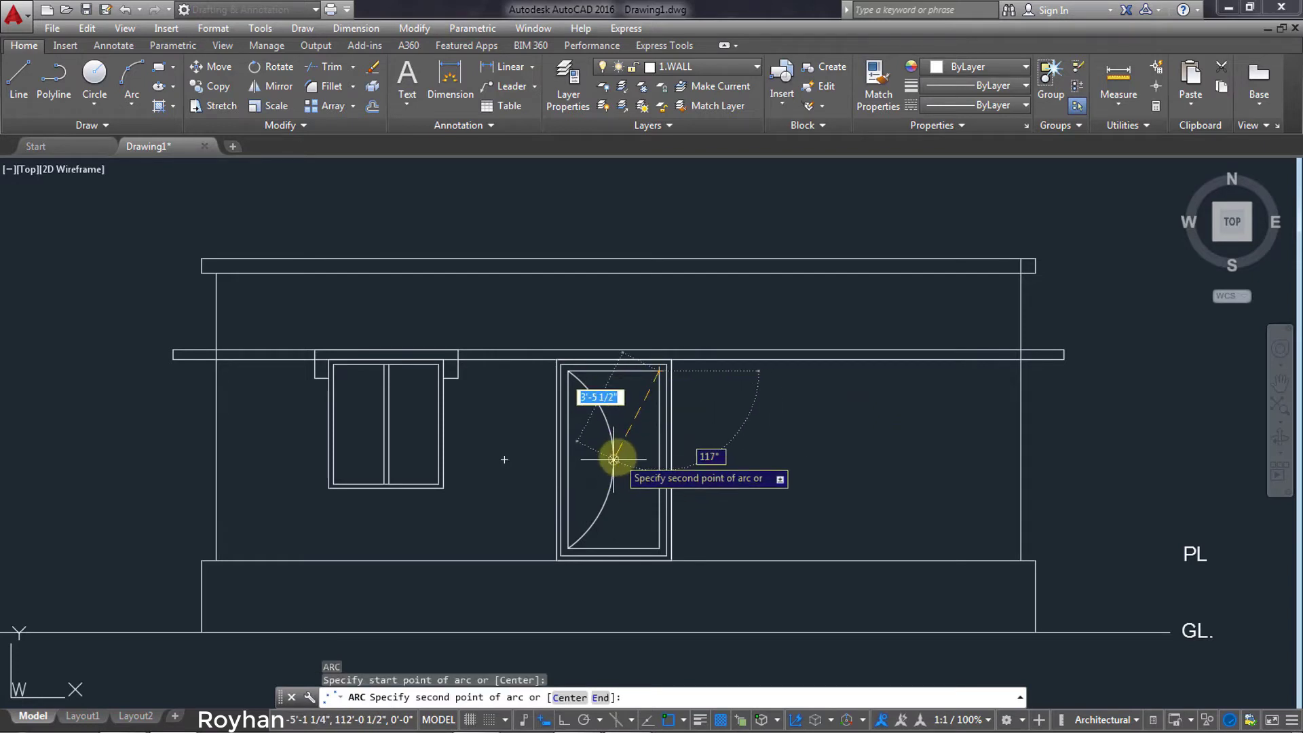
{"action": "left_click", "coordinate": [614, 459]}
{"action": "left_click", "coordinate": [659, 549]}
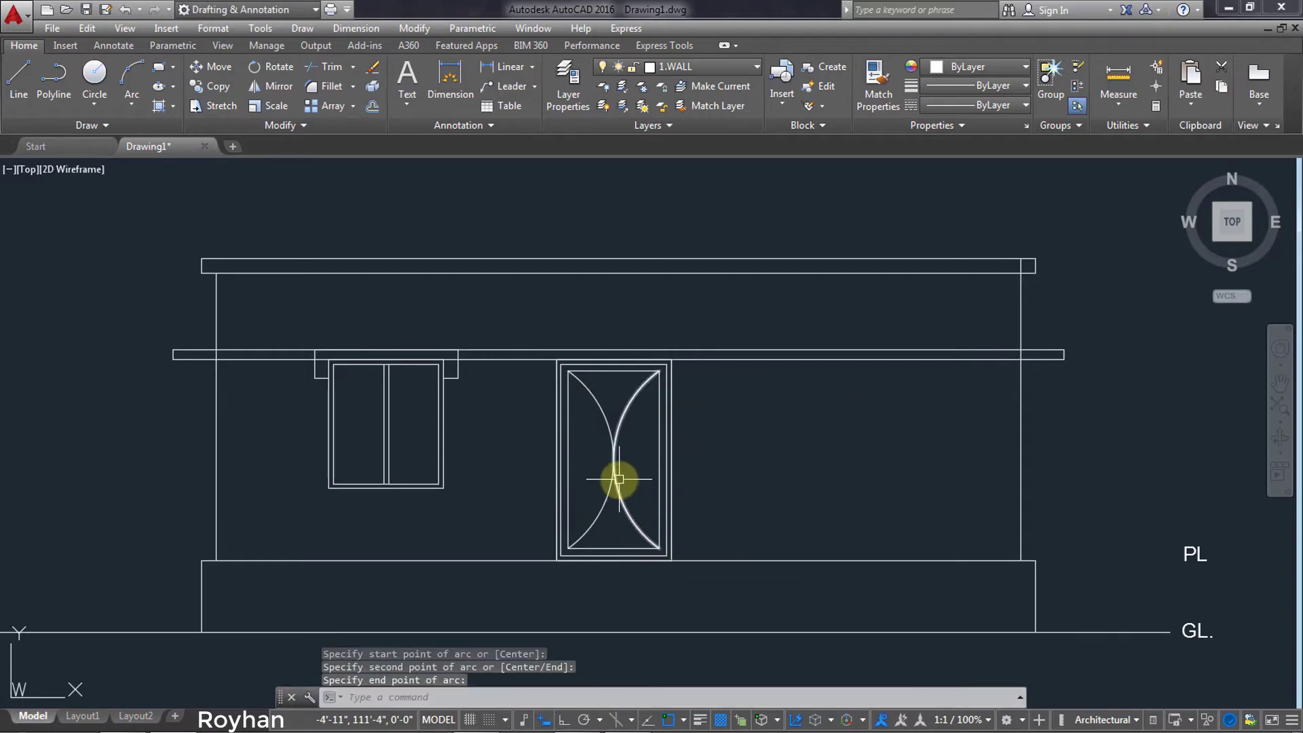
{"action": "scroll", "coordinate": [618, 480], "scroll_direction": "down", "scroll_amount": 2}
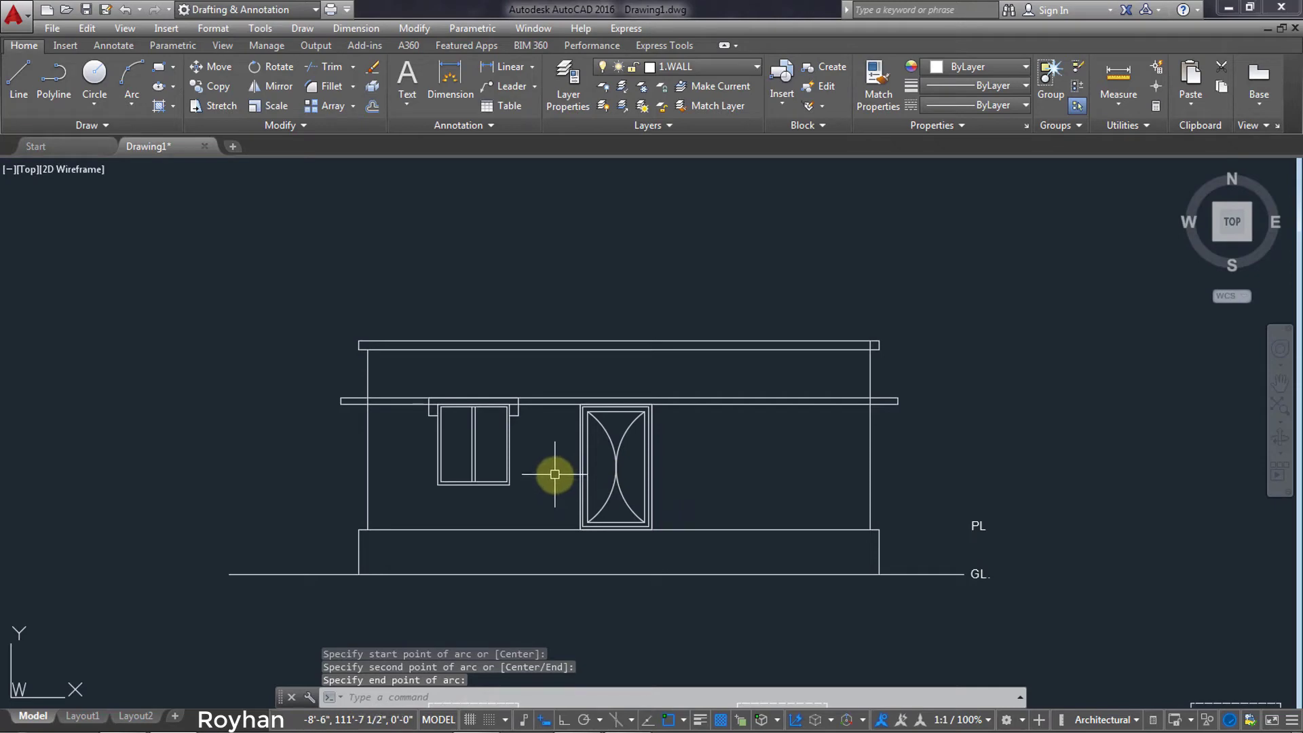
{"action": "key", "text": "Return"}
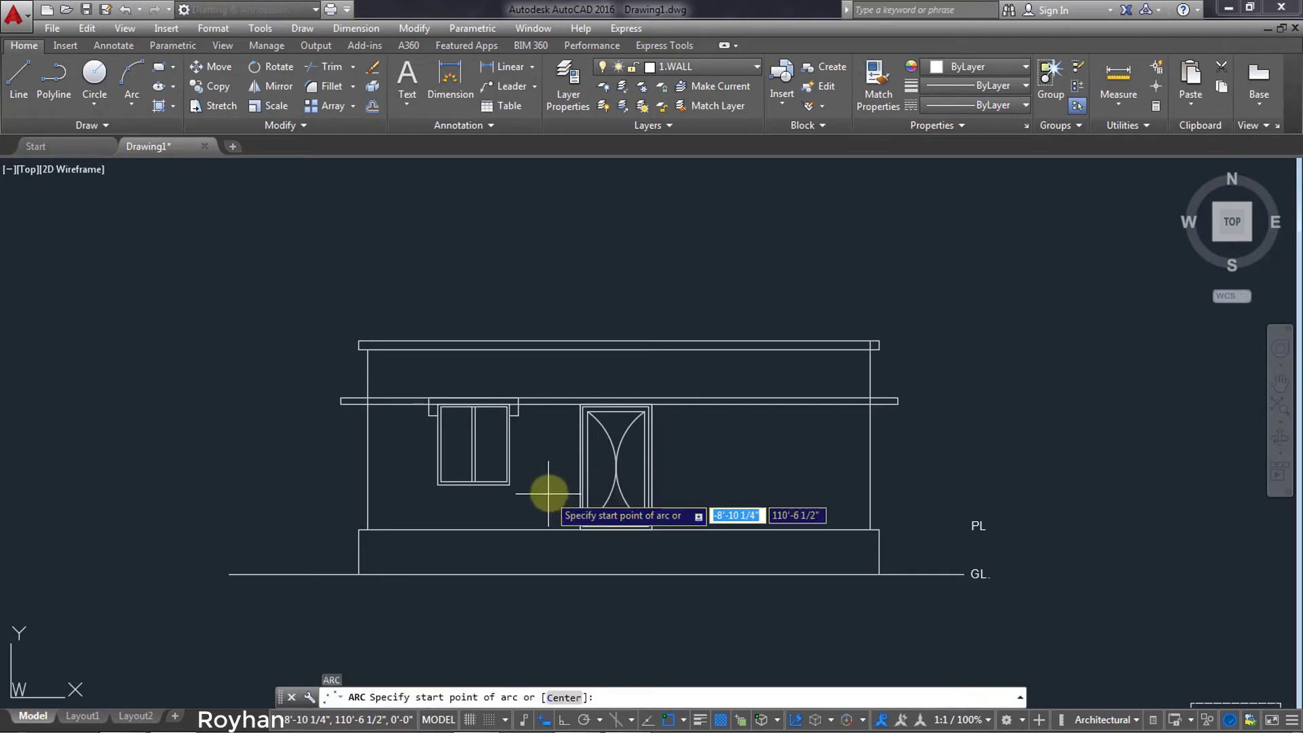
{"action": "key", "text": "Escape"}
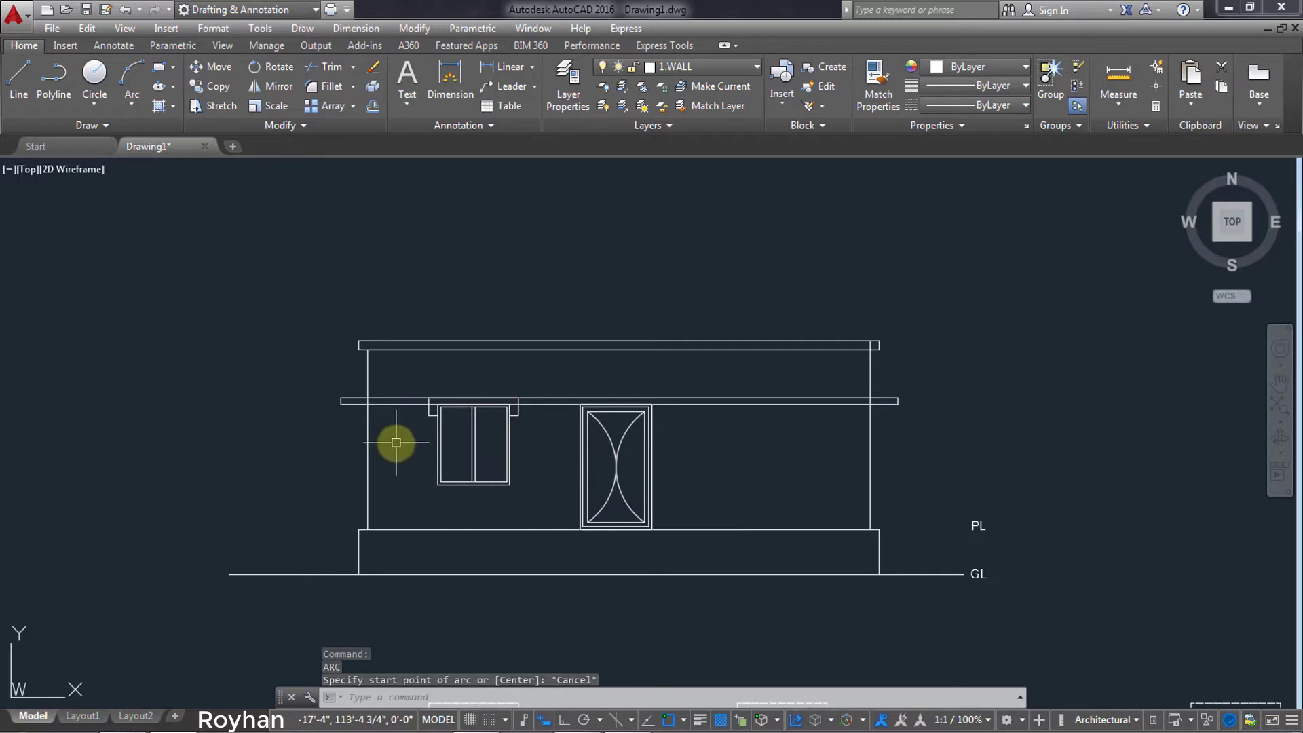
Trim the beam line between the left and right walls, using both walls as cutting edges.
{"action": "type", "text": "tr"}
{"action": "key", "text": "Return"}
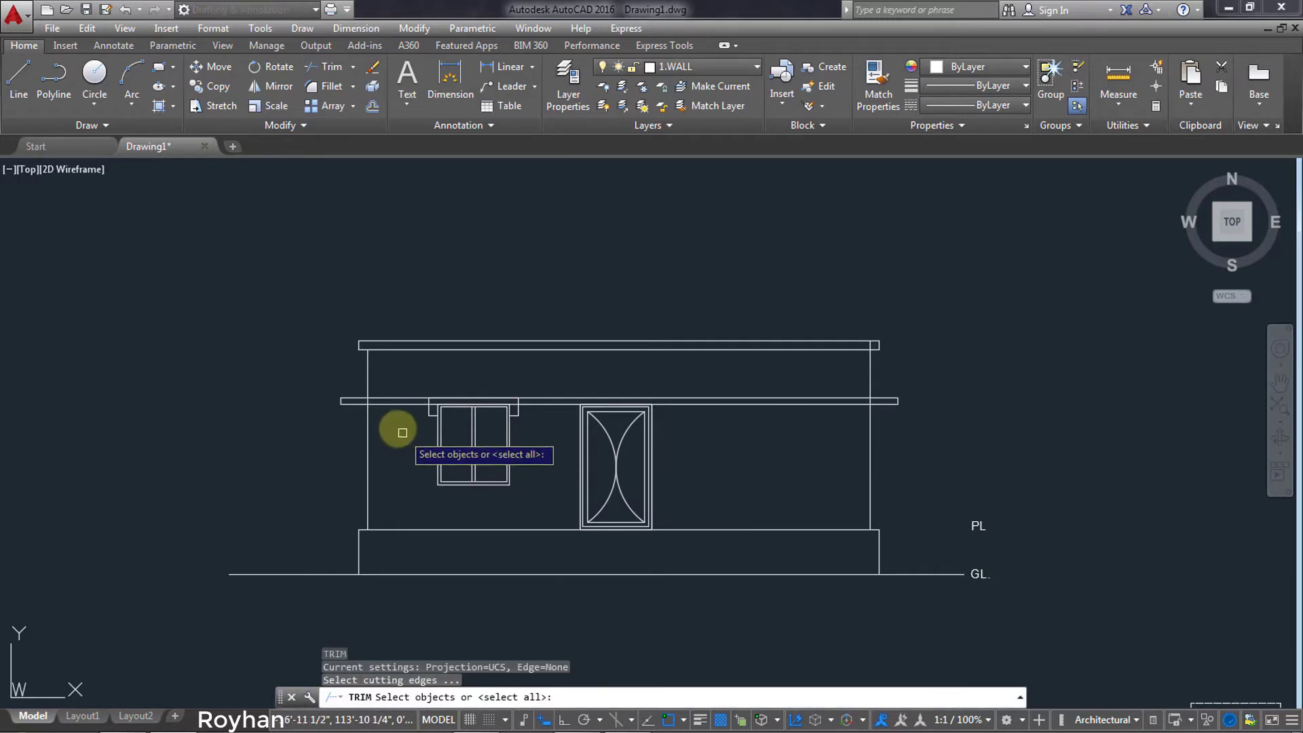
{"action": "left_click", "coordinate": [368, 442]}
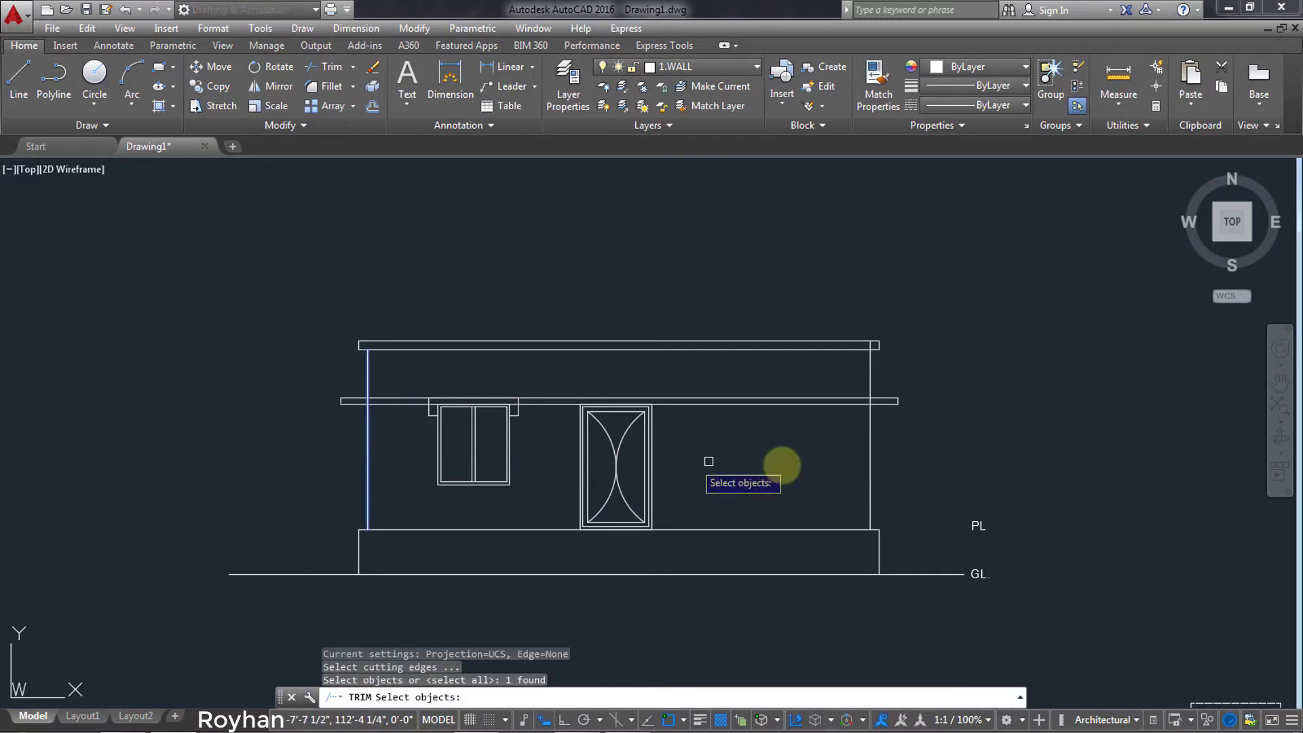
{"action": "left_click", "coordinate": [870, 459]}
{"action": "key", "text": "Return"}
{"action": "left_click", "coordinate": [784, 457]}
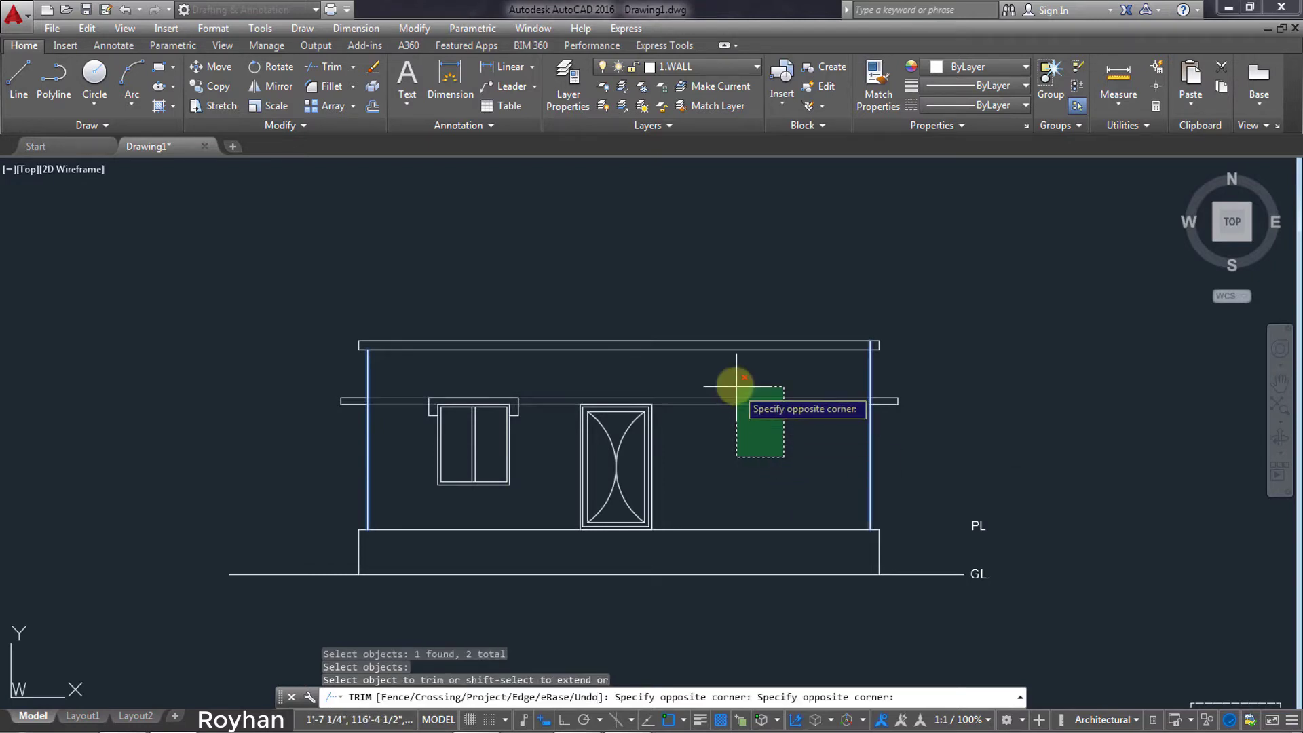
{"action": "left_click", "coordinate": [737, 386]}
{"action": "key", "text": "Return"}
Zoom out to show both floor plans with the elevation, and begin selecting the elevation.
{"action": "scroll", "coordinate": [738, 456], "scroll_direction": "down", "scroll_amount": 3}
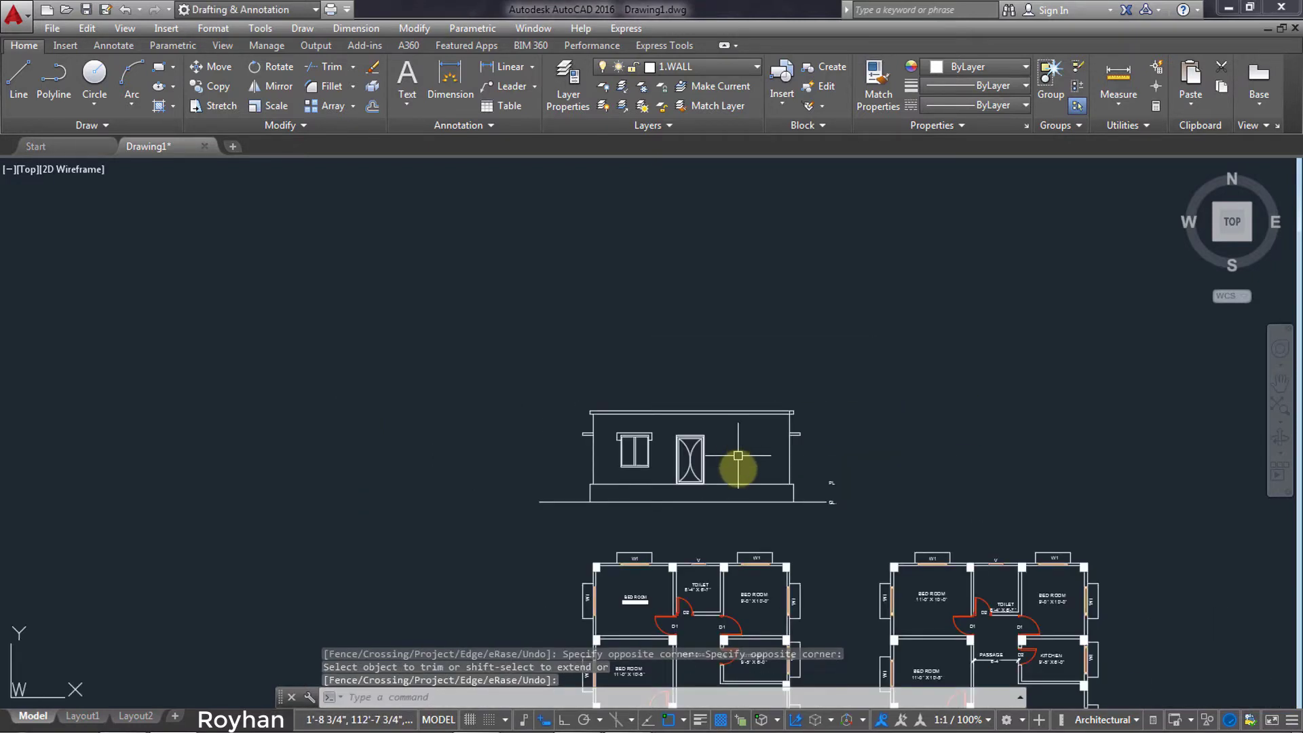
{"action": "mouse_move", "coordinate": [738, 456]}
{"action": "middle_mouse_down"}
{"action": "mouse_move", "coordinate": [651, 237]}
{"action": "mouse_move", "coordinate": [664, 288]}
{"action": "middle_mouse_up"}
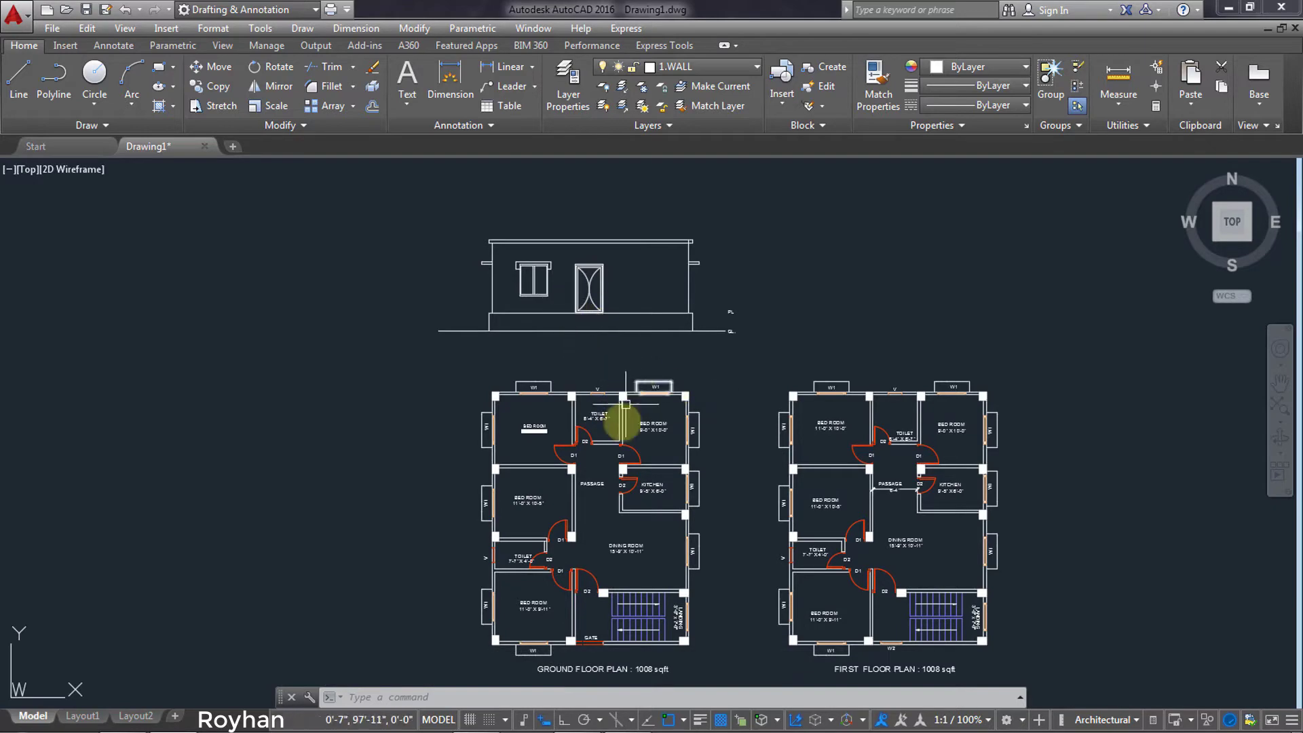
{"action": "scroll", "coordinate": [622, 417], "scroll_direction": "up", "scroll_amount": 2}
{"action": "scroll", "coordinate": [773, 470], "scroll_direction": "down", "scroll_amount": 1}
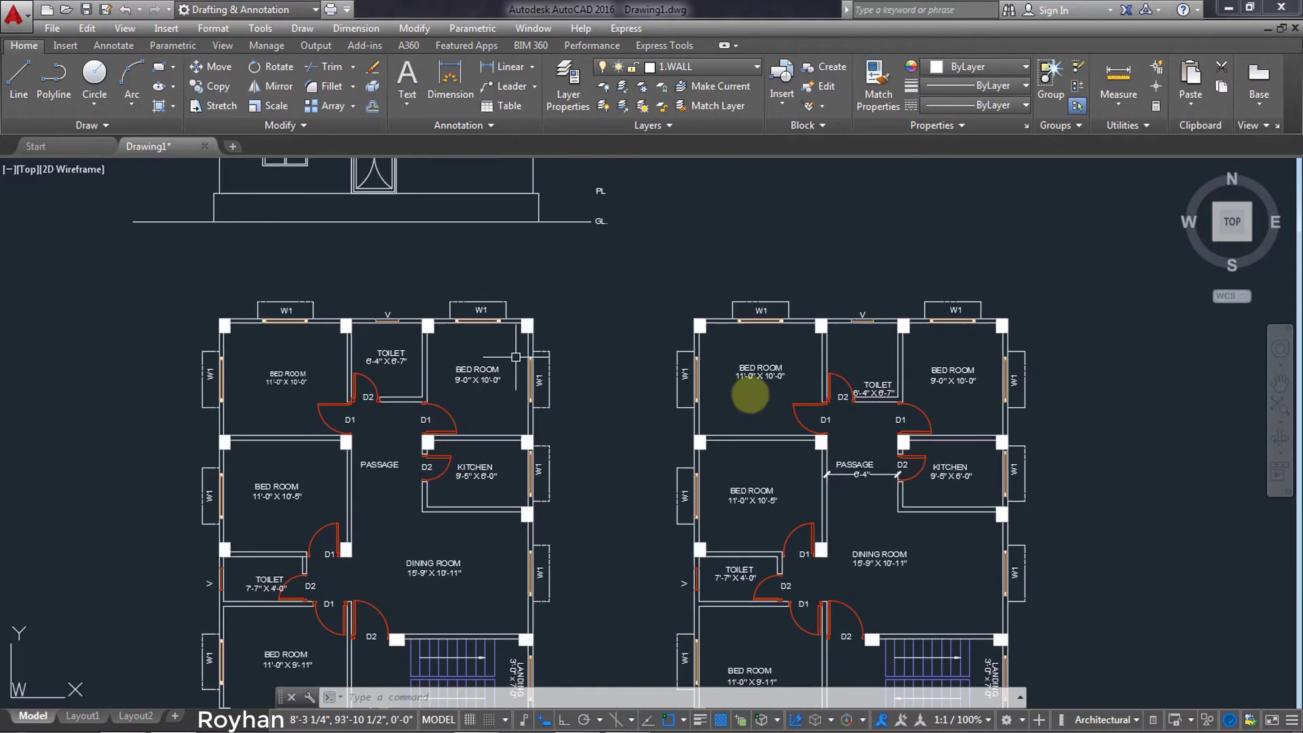
{"action": "scroll", "coordinate": [916, 481], "scroll_direction": "down", "scroll_amount": 2}
{"action": "middle_click_drag", "start_coordinate": [892, 503], "coordinate": [803, 495]}
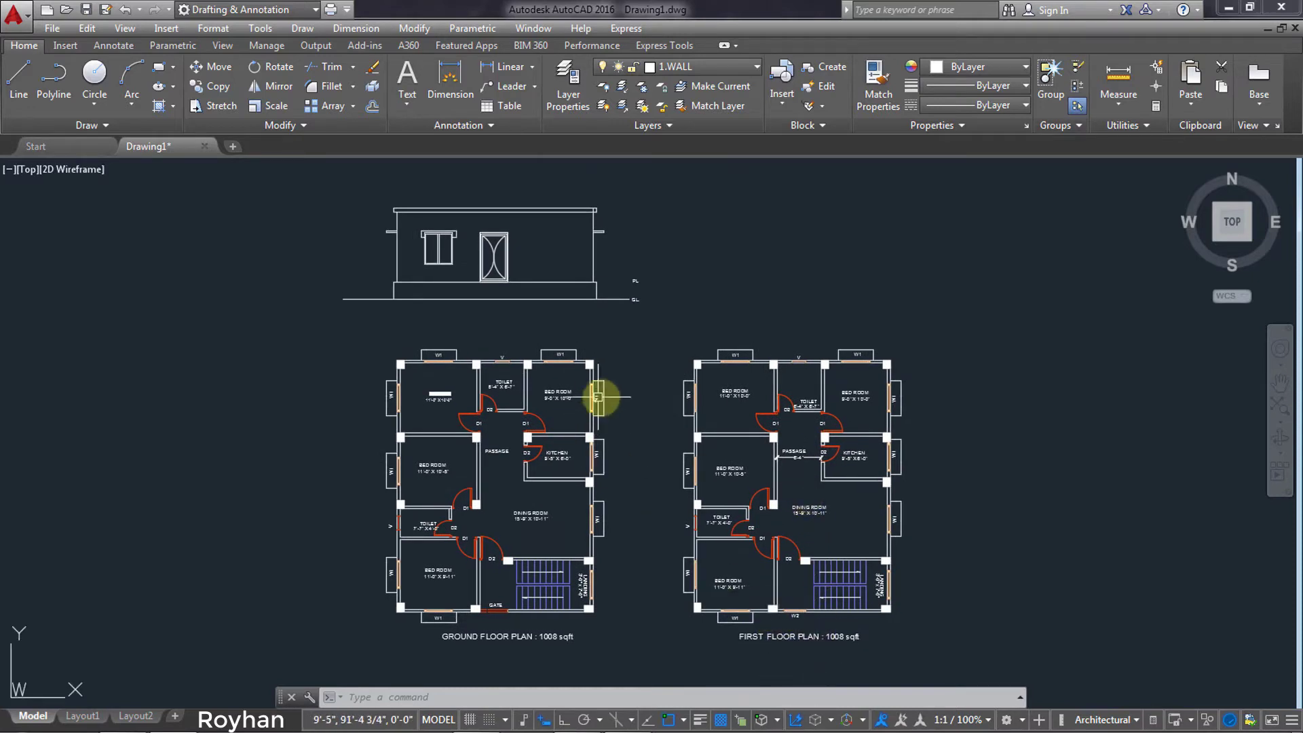
{"action": "left_click", "coordinate": [696, 335]}
Copy the elevation from the ground floor plan's top-left corner to the first floor plan's top-left corner.
{"action": "left_click", "coordinate": [332, 229]}
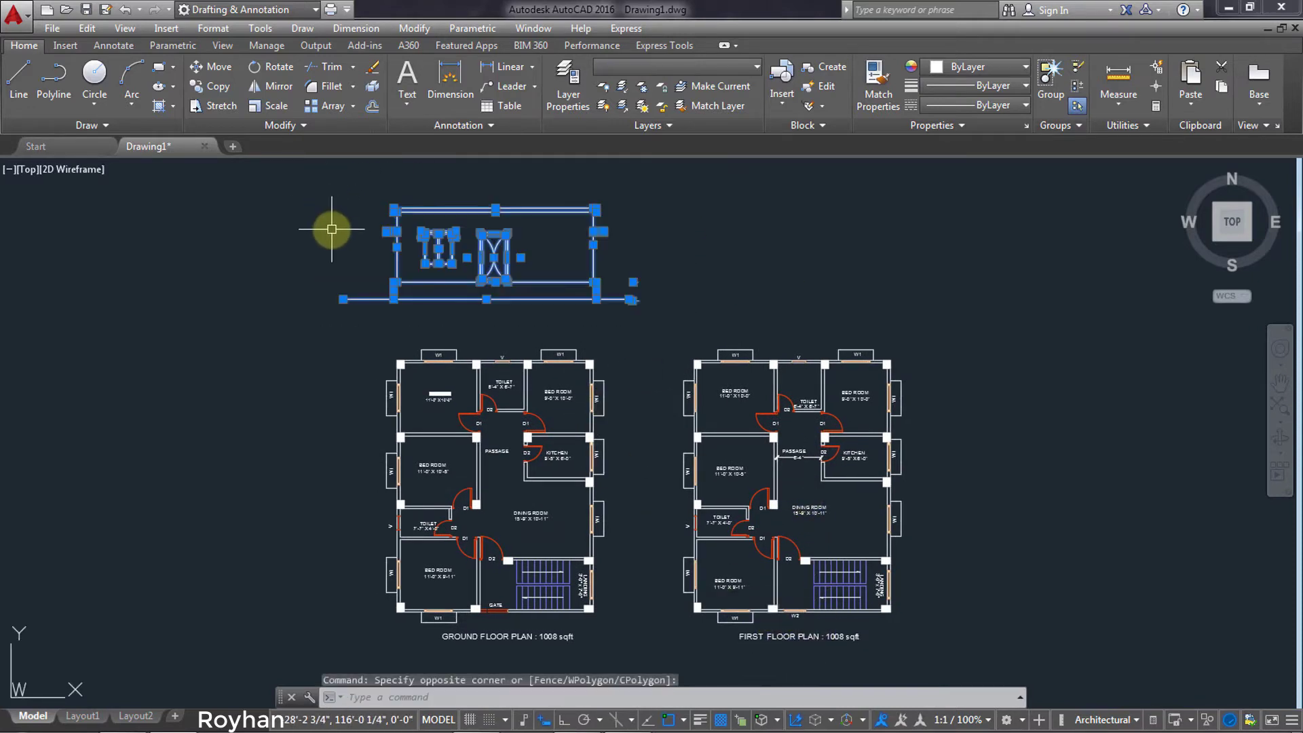
{"action": "type", "text": "Co"}
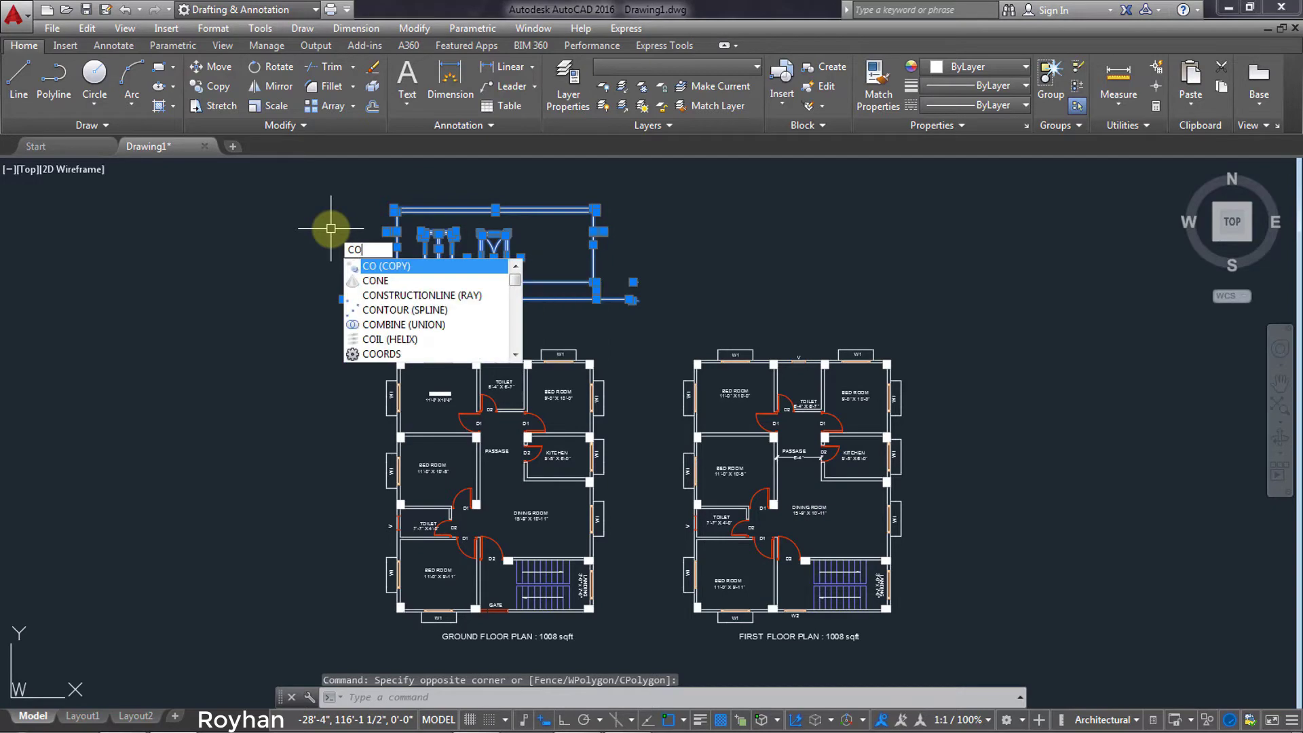
{"action": "key", "text": "Return"}
{"action": "scroll", "coordinate": [401, 363], "scroll_direction": "up", "scroll_amount": 4}
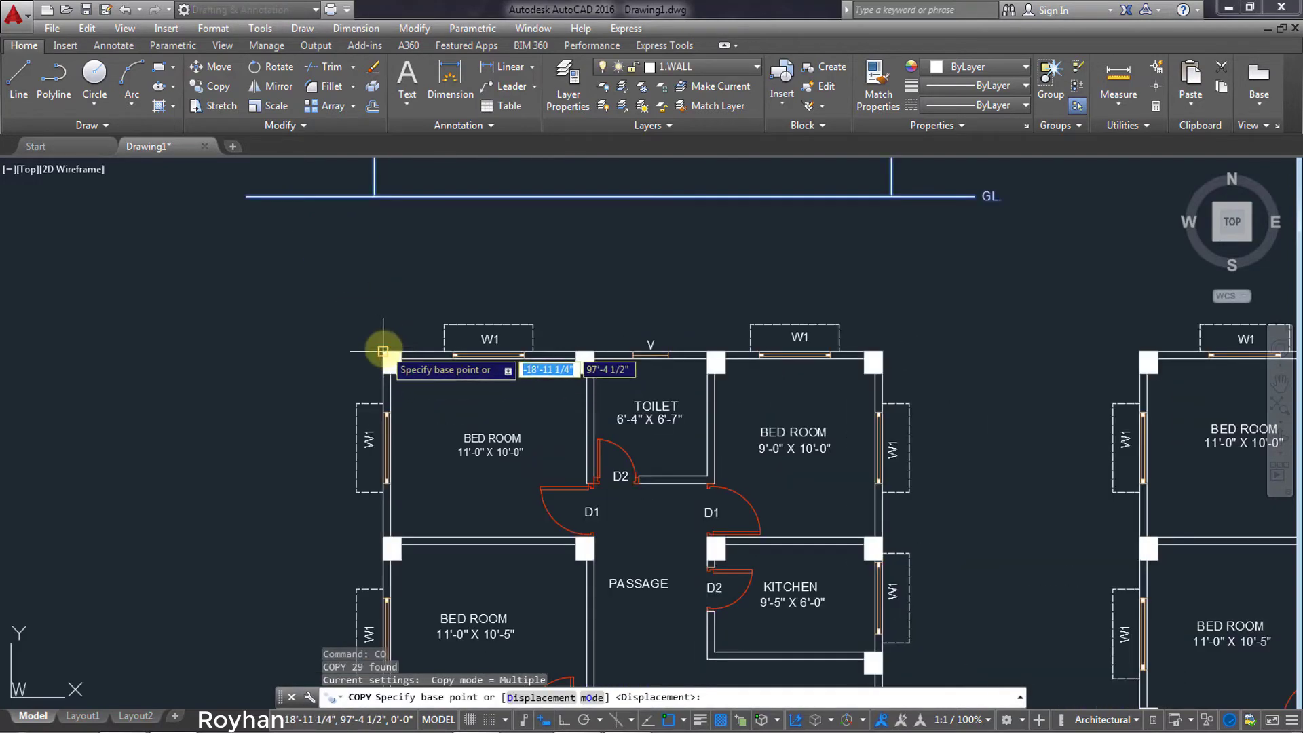
{"action": "left_click", "coordinate": [401, 364]}
{"action": "middle_click_drag", "start_coordinate": [975, 315], "coordinate": [404, 372]}
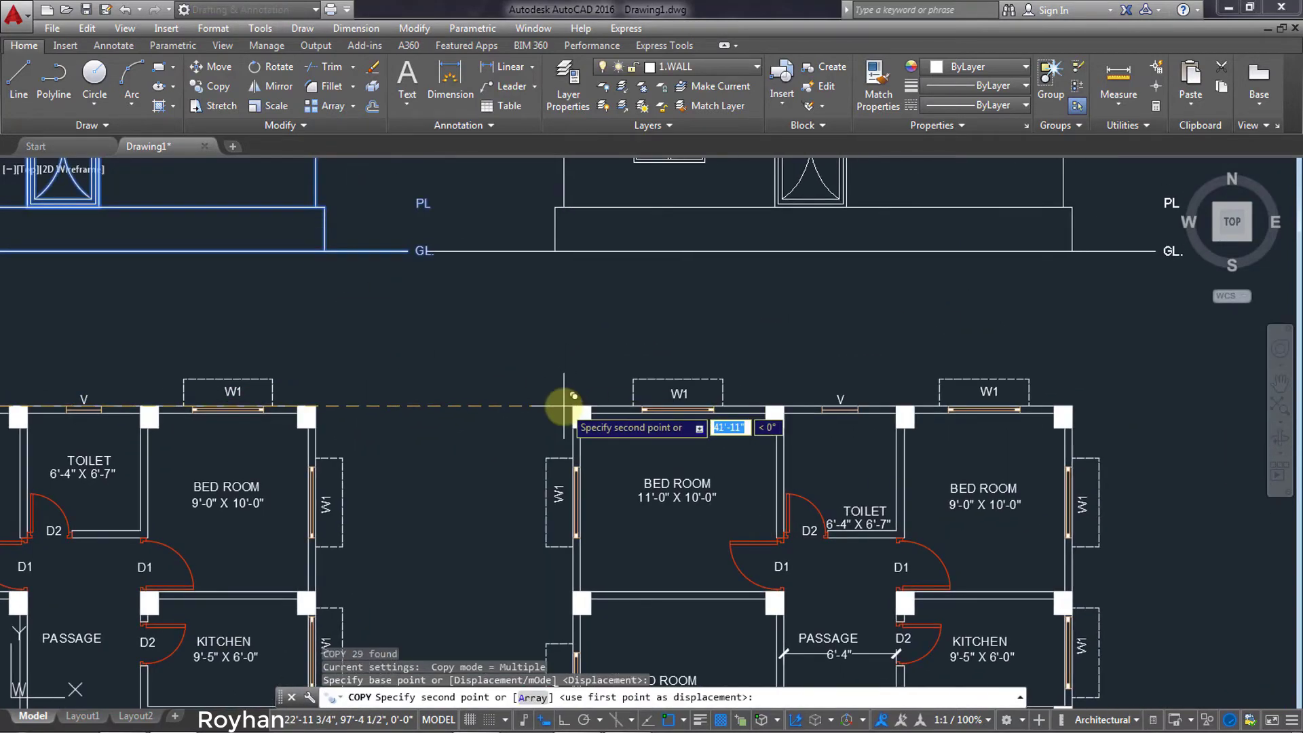
{"action": "left_click", "coordinate": [574, 406]}
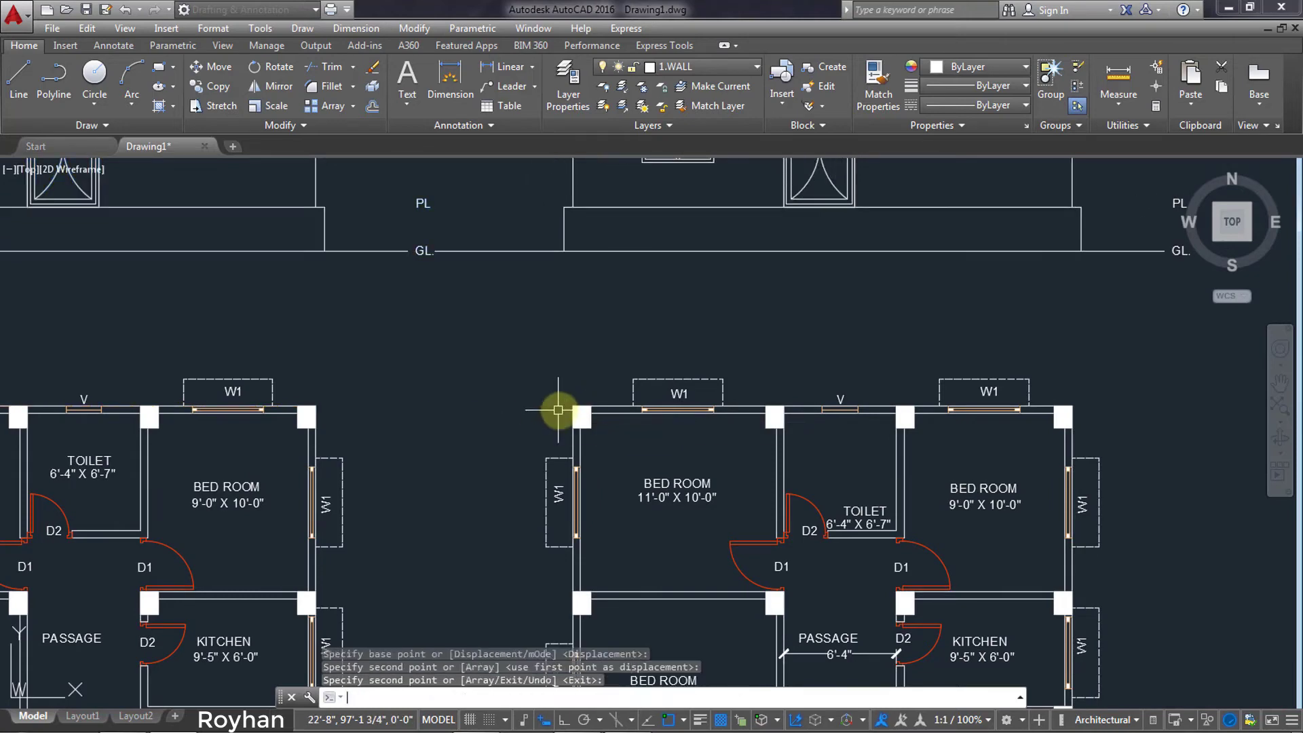
{"action": "key", "text": "Return"}
{"action": "scroll", "coordinate": [853, 325], "scroll_direction": "down", "scroll_amount": 5}
{"action": "mouse_move", "coordinate": [853, 324]}
{"action": "middle_mouse_down"}
{"action": "mouse_move", "coordinate": [689, 364]}
{"action": "mouse_move", "coordinate": [690, 413]}
{"action": "mouse_move", "coordinate": [689, 251]}
{"action": "middle_mouse_up"}
{"action": "scroll", "coordinate": [689, 364], "scroll_direction": "up", "scroll_amount": 2}
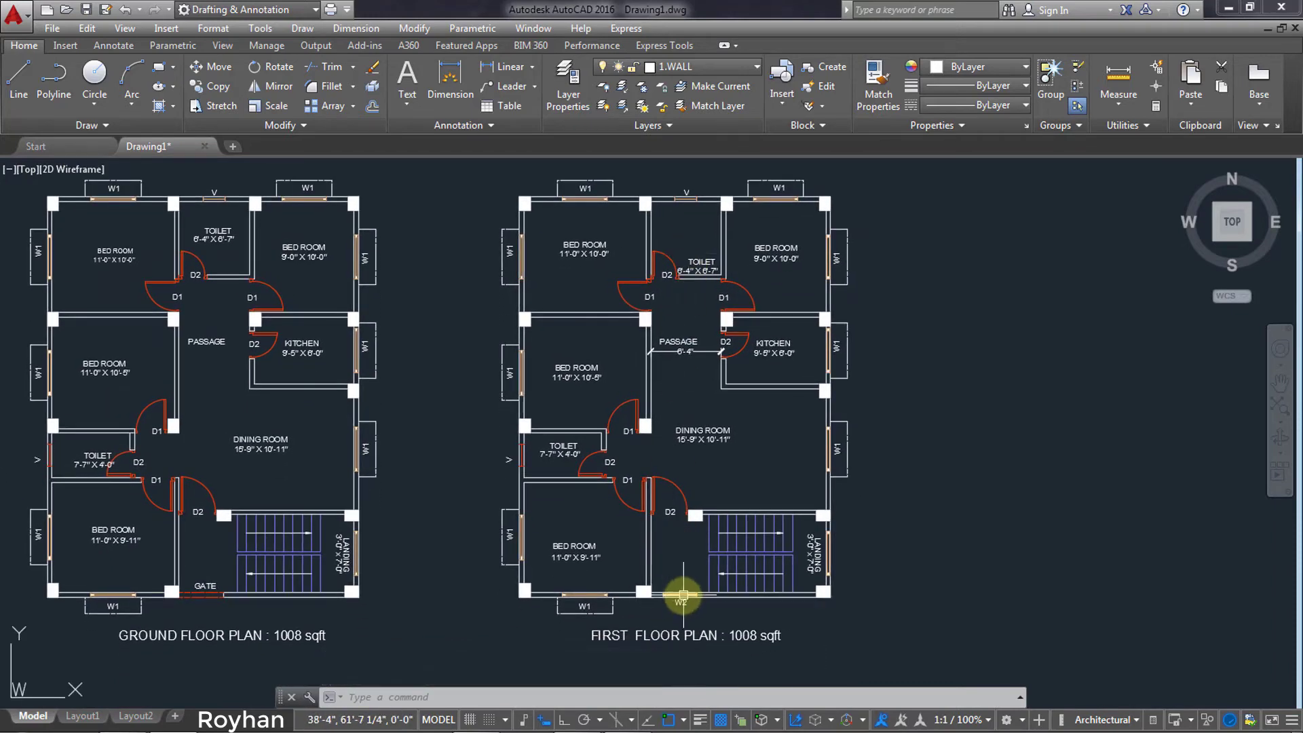
Zoom into the right-hand elevation and trim its excess wall-edge line ends, using all lines as cutting edges.
{"action": "mouse_move", "coordinate": [762, 361]}
{"action": "middle_mouse_down"}
{"action": "mouse_move", "coordinate": [721, 657]}
{"action": "mouse_move", "coordinate": [727, 451]}
{"action": "mouse_move", "coordinate": [711, 357]}
{"action": "middle_mouse_up"}
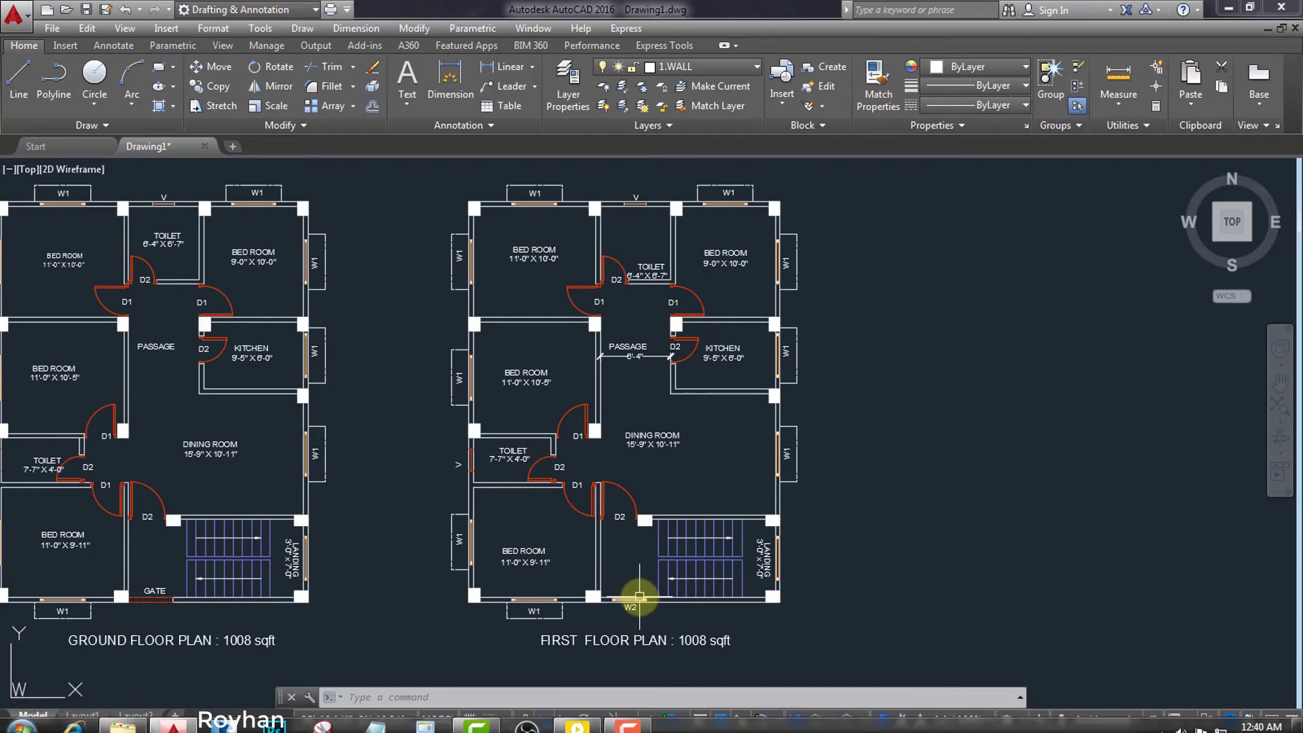
{"action": "middle_click_drag", "start_coordinate": [749, 532], "coordinate": [804, 302]}
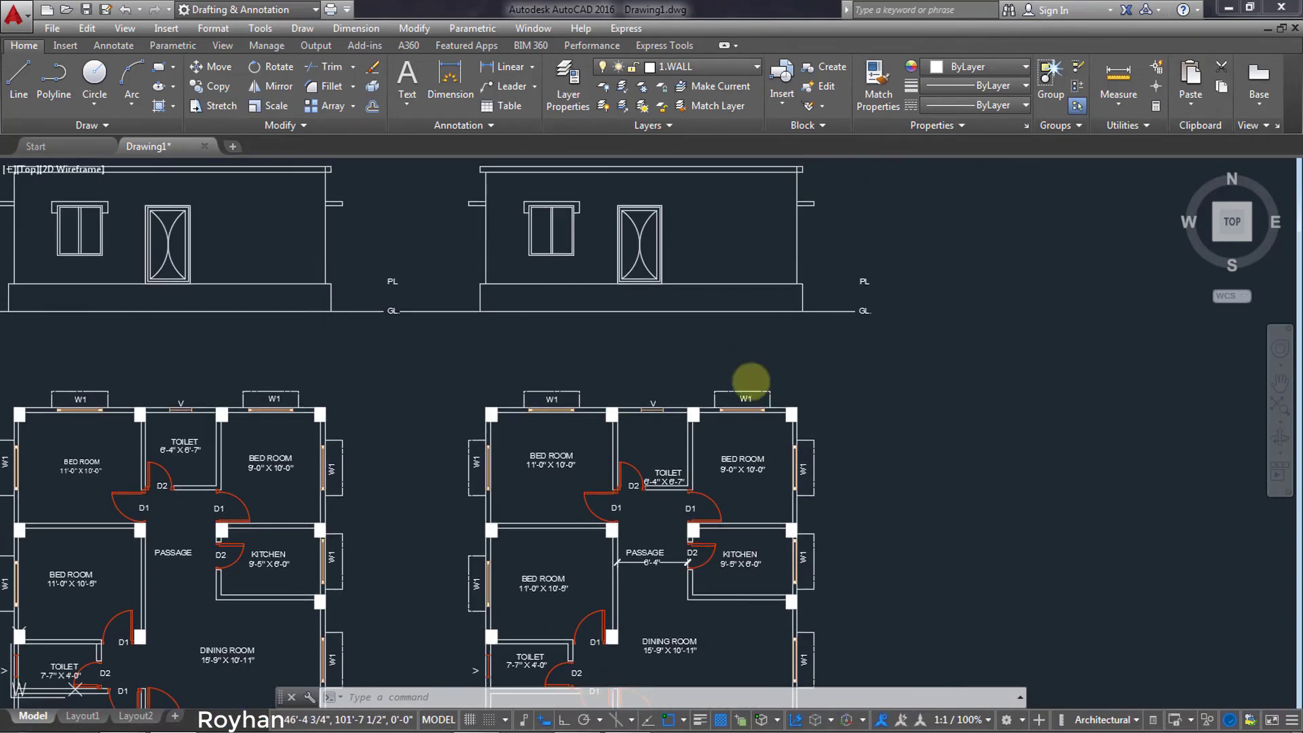
{"action": "scroll", "coordinate": [803, 302], "scroll_direction": "up", "scroll_amount": 3}
{"action": "scroll", "coordinate": [818, 303], "scroll_direction": "up", "scroll_amount": 2}
{"action": "type", "text": "tr"}
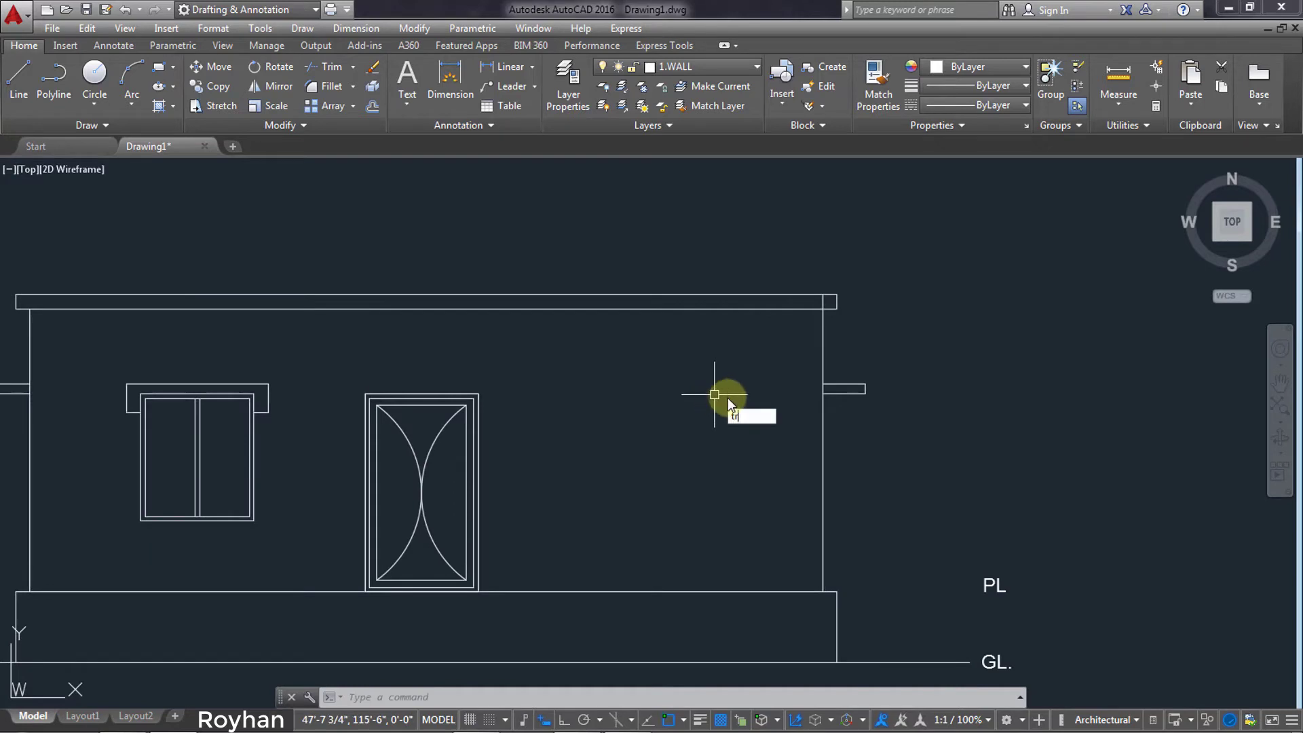
{"action": "key", "text": "Return"}
{"action": "key", "text": "Return"}
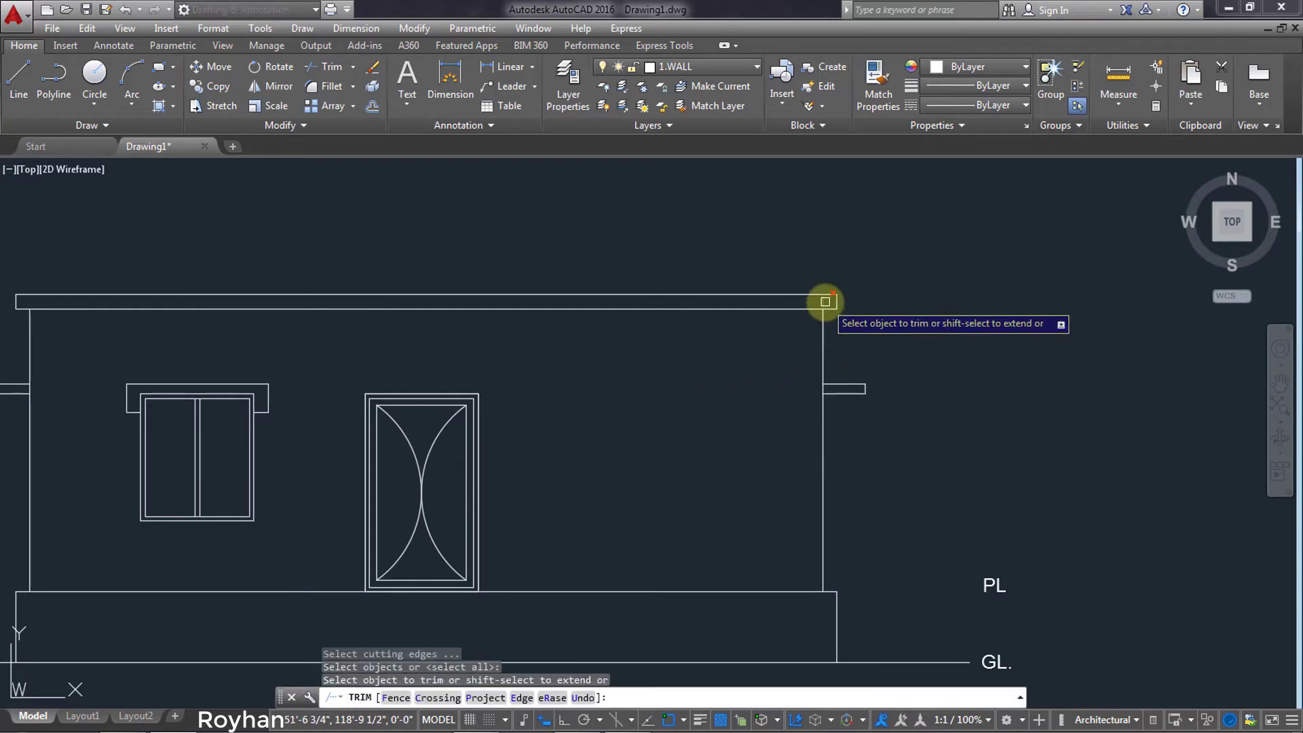
{"action": "middle_click_drag", "start_coordinate": [704, 382], "coordinate": [891, 326]}
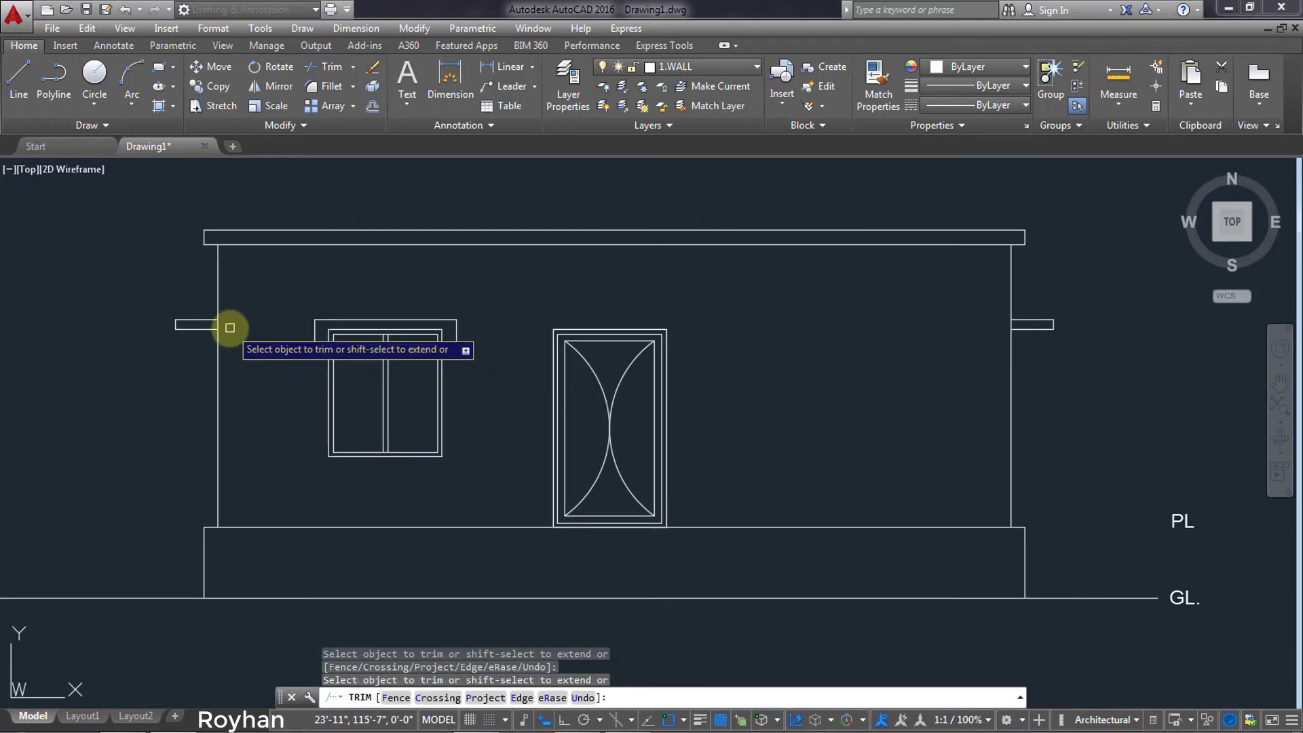
{"action": "key", "text": "Return"}
{"action": "middle_click_drag", "start_coordinate": [378, 370], "coordinate": [465, 399]}
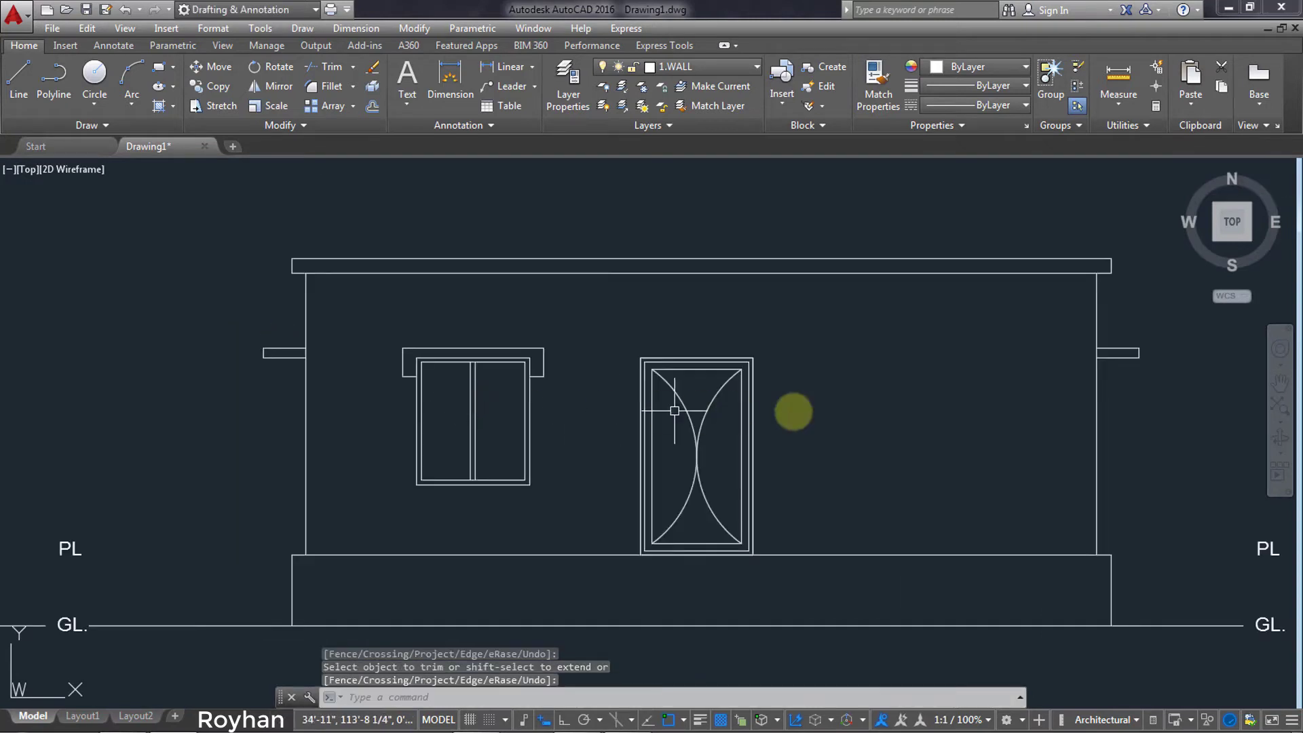
{"action": "scroll", "coordinate": [794, 412], "scroll_direction": "down", "scroll_amount": 2}
{"action": "scroll", "coordinate": [790, 412], "scroll_direction": "up", "scroll_amount": 2}
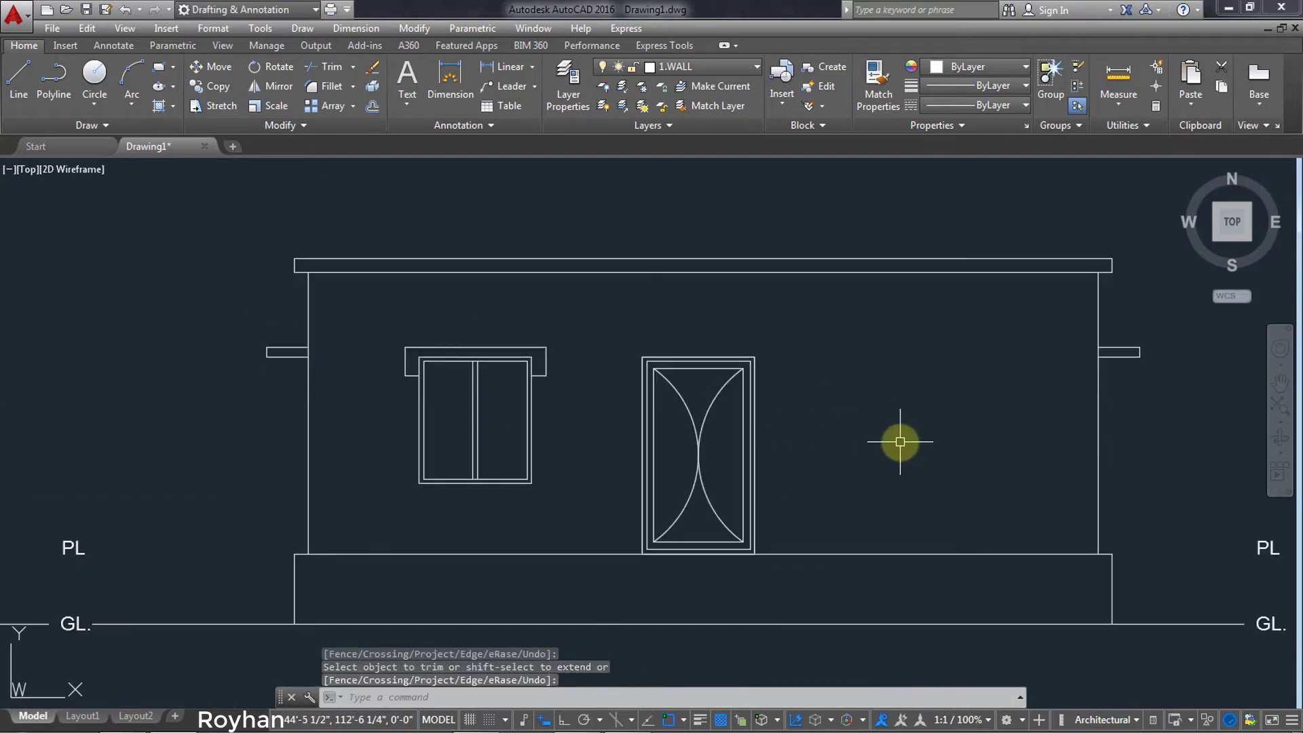
{"action": "left_click", "coordinate": [1157, 523]}
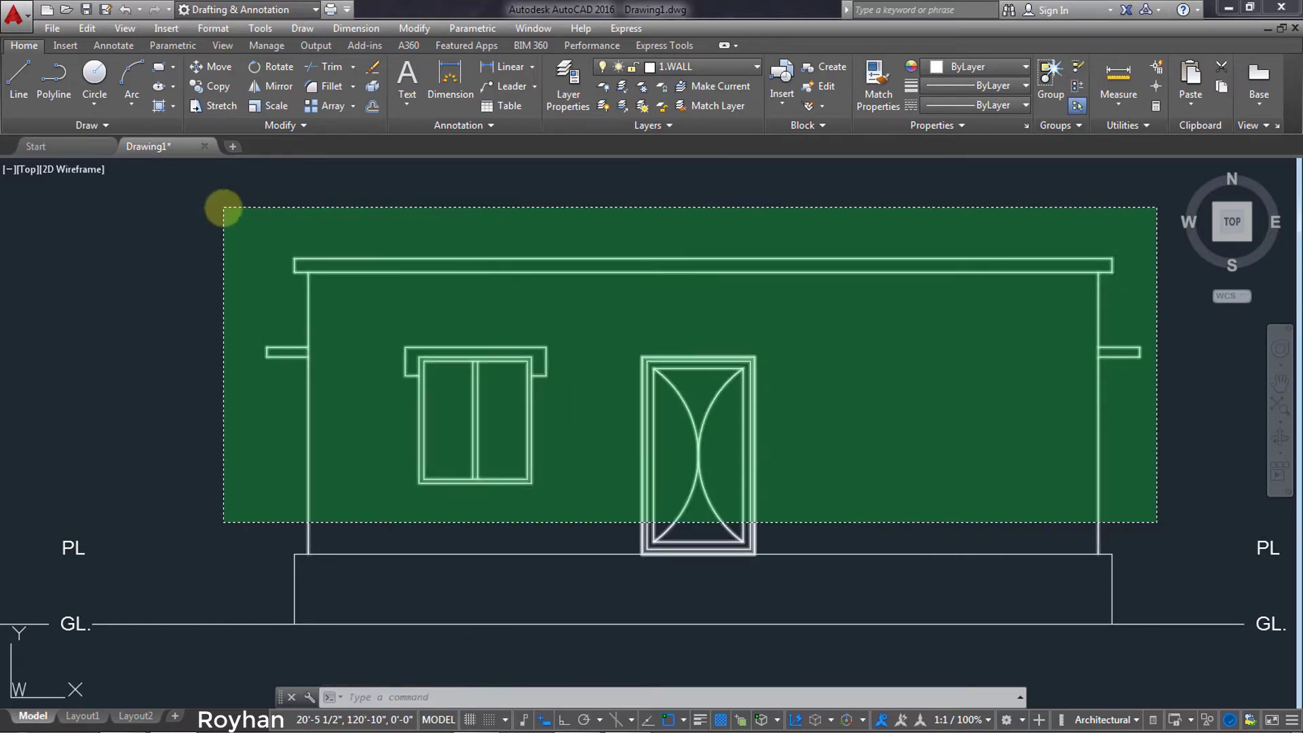
Crossing-select the storey above the plinth: walls, slab, window and door.
{"action": "left_click", "coordinate": [224, 207]}
{"action": "scroll", "coordinate": [500, 398], "scroll_direction": "down", "scroll_amount": 1}
{"action": "scroll", "coordinate": [489, 419], "scroll_direction": "down", "scroll_amount": 1}
{"action": "scroll", "coordinate": [492, 419], "scroll_direction": "up", "scroll_amount": 2}
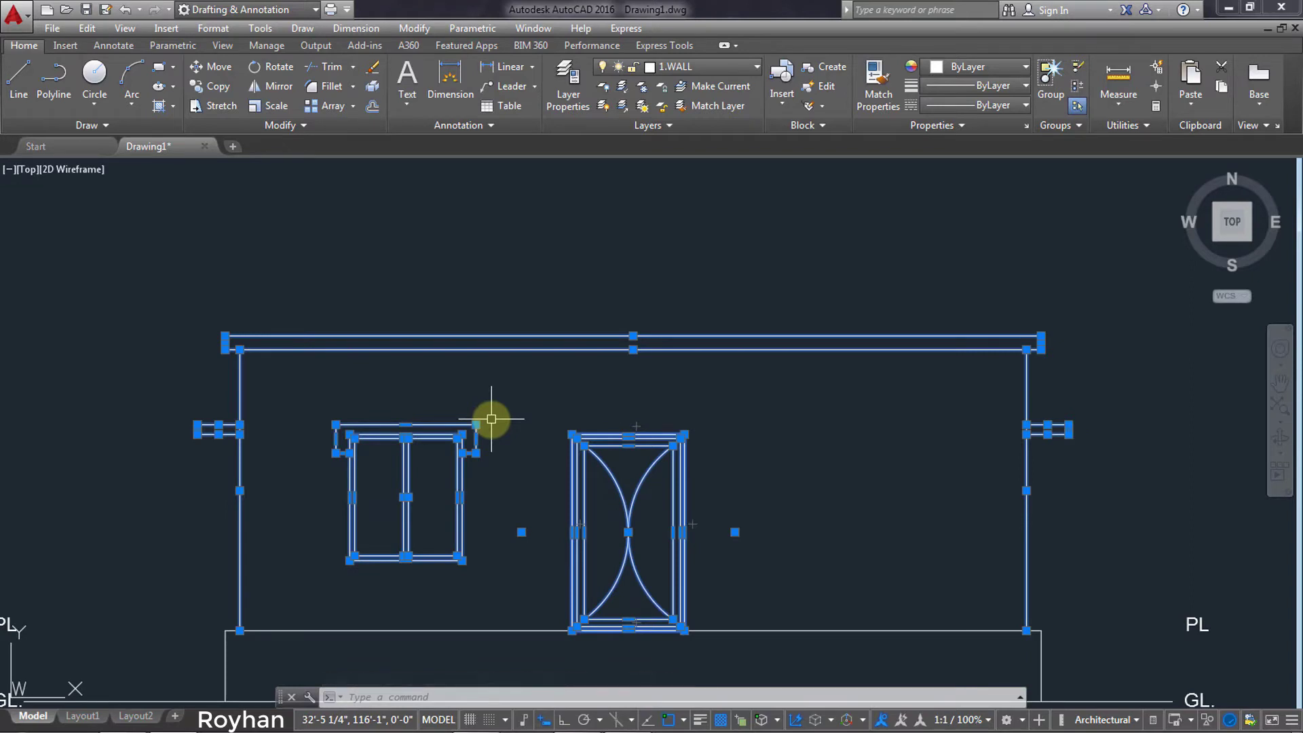
Copy the storey from its bottom-right wall corner onto each slab top, stacking it up to five storeys.
{"action": "type", "text": "o"}
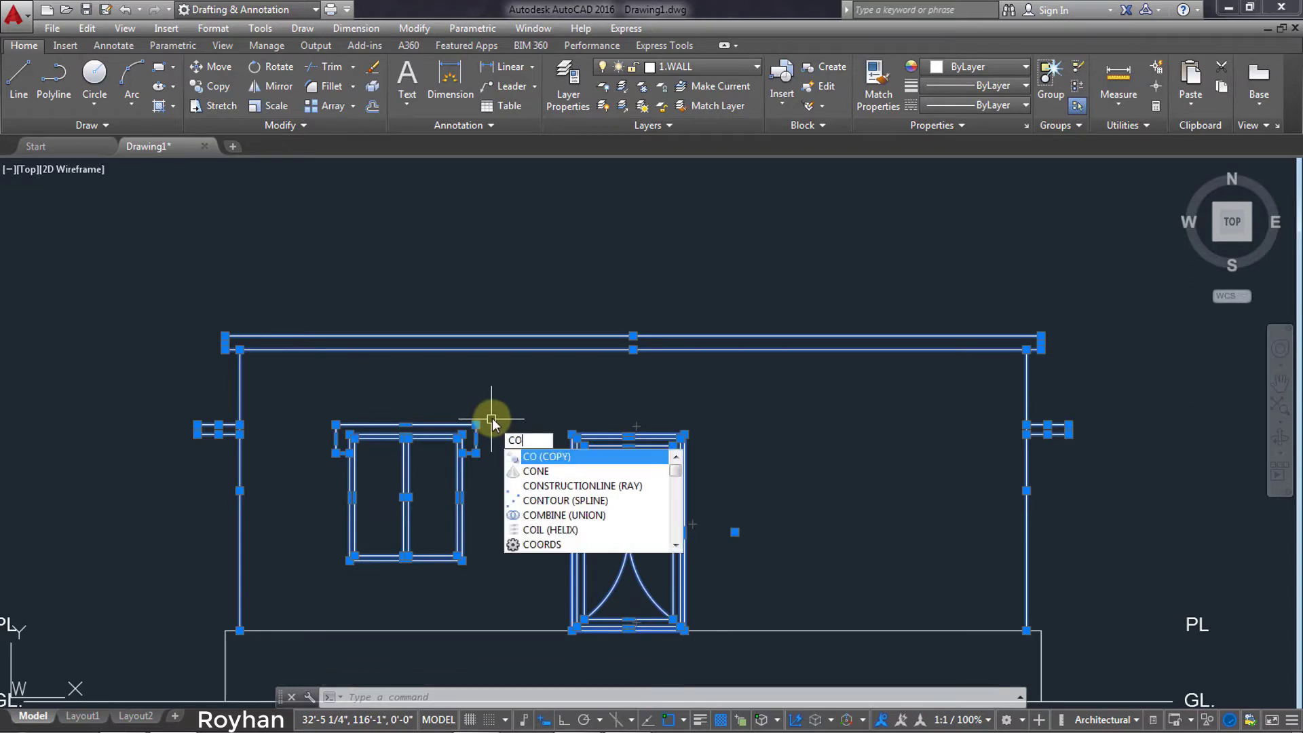
{"action": "key", "text": "Return"}
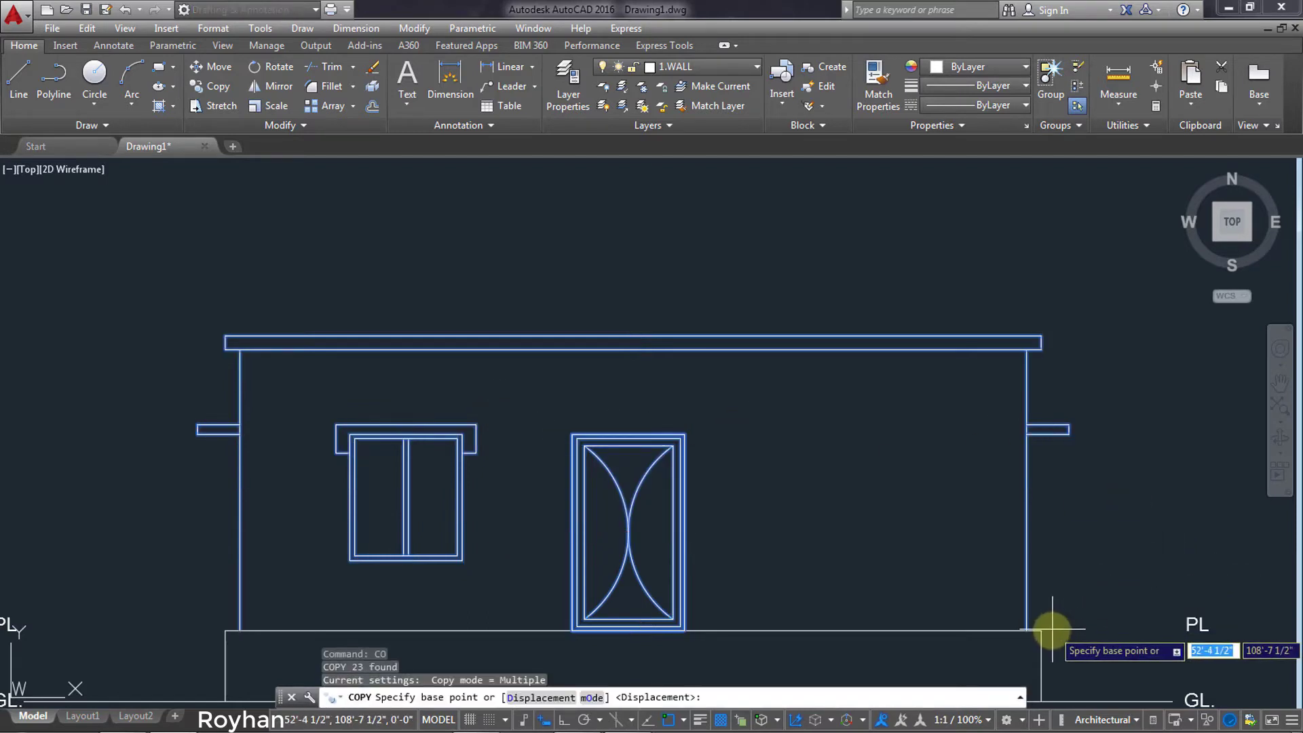
{"action": "left_click", "coordinate": [1041, 630]}
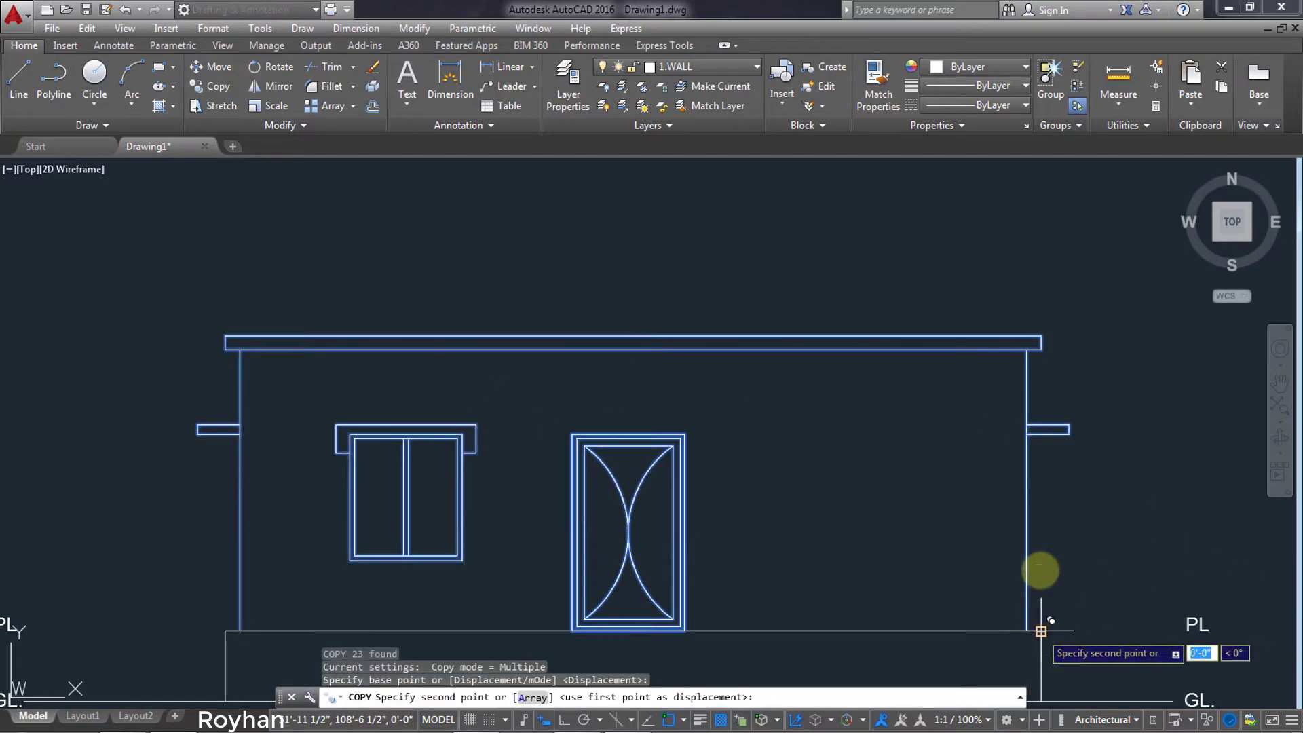
{"action": "left_click", "coordinate": [1038, 332]}
{"action": "mouse_move", "coordinate": [1025, 328]}
{"action": "middle_mouse_down"}
{"action": "mouse_move", "coordinate": [998, 486]}
{"action": "mouse_move", "coordinate": [1012, 510]}
{"action": "middle_mouse_up"}
{"action": "scroll", "coordinate": [999, 511], "scroll_direction": "down", "scroll_amount": 2}
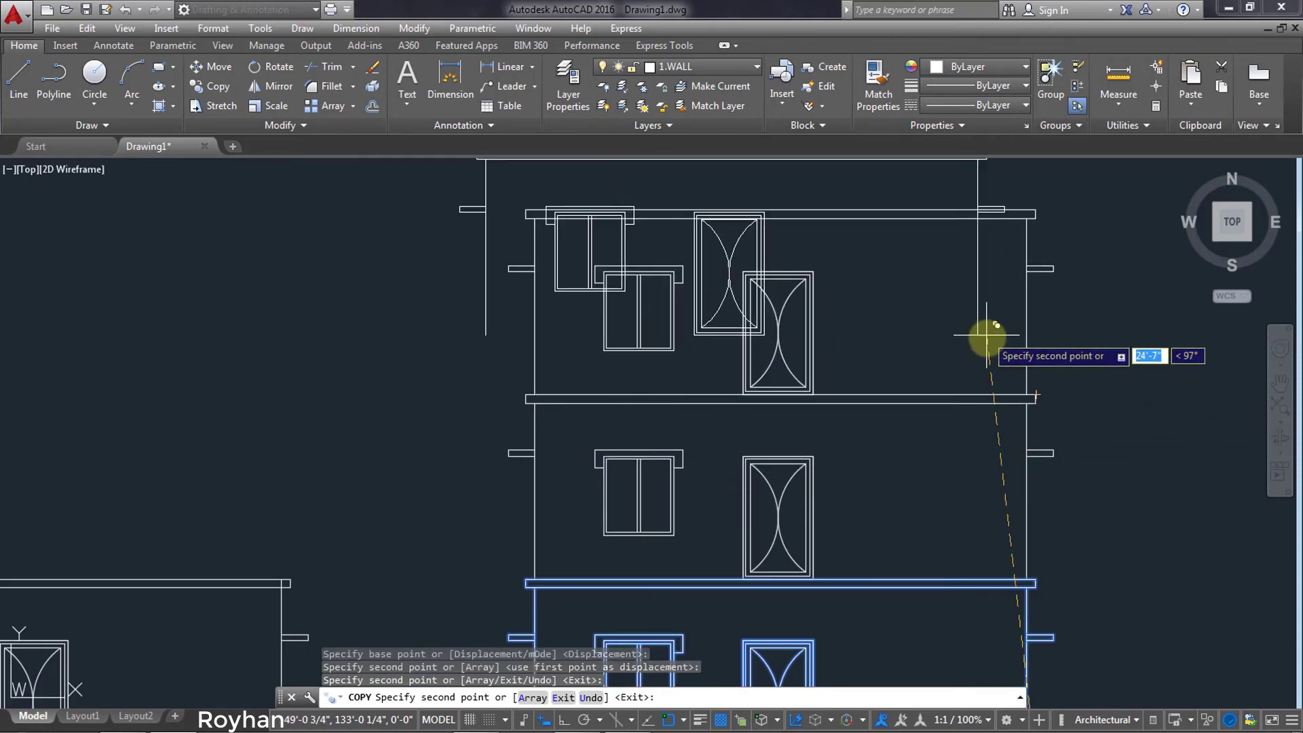
{"action": "left_click", "coordinate": [1036, 214]}
{"action": "scroll", "coordinate": [1004, 234], "scroll_direction": "down", "scroll_amount": 4}
{"action": "middle_click_drag", "start_coordinate": [1004, 234], "coordinate": [913, 497]}
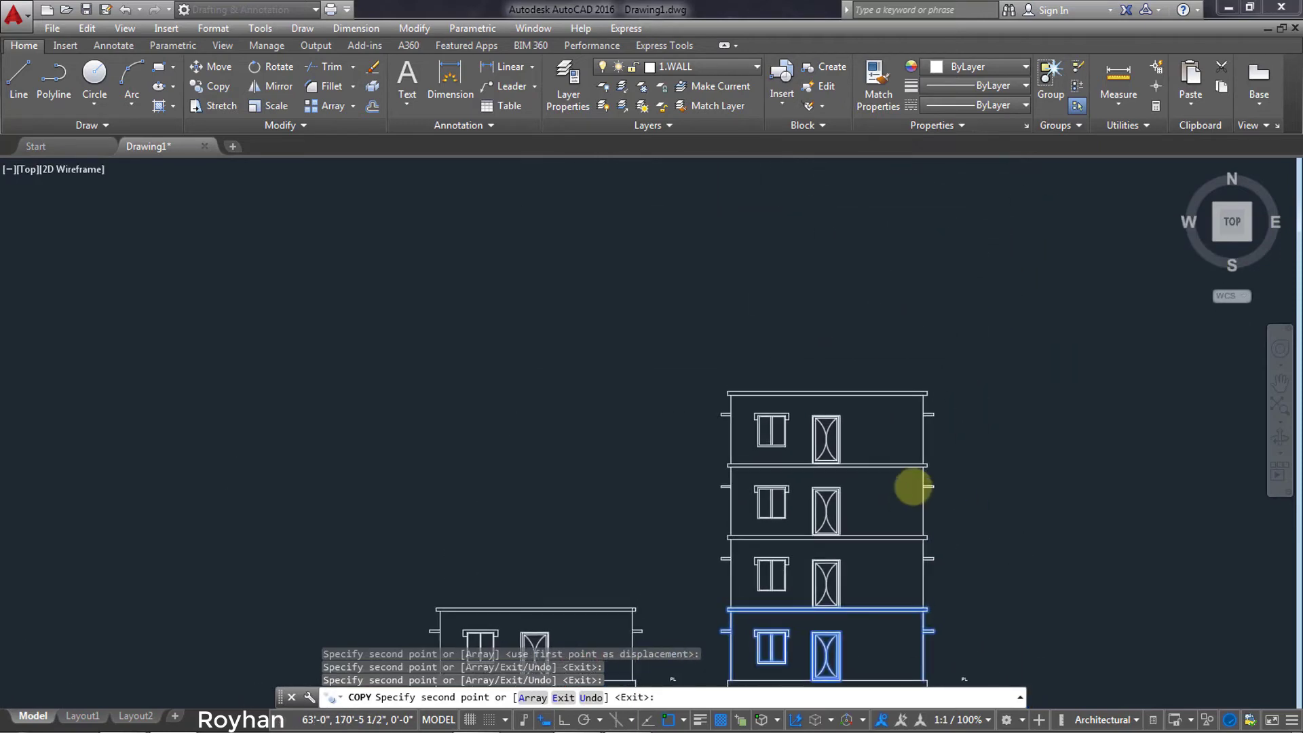
{"action": "left_click", "coordinate": [927, 391]}
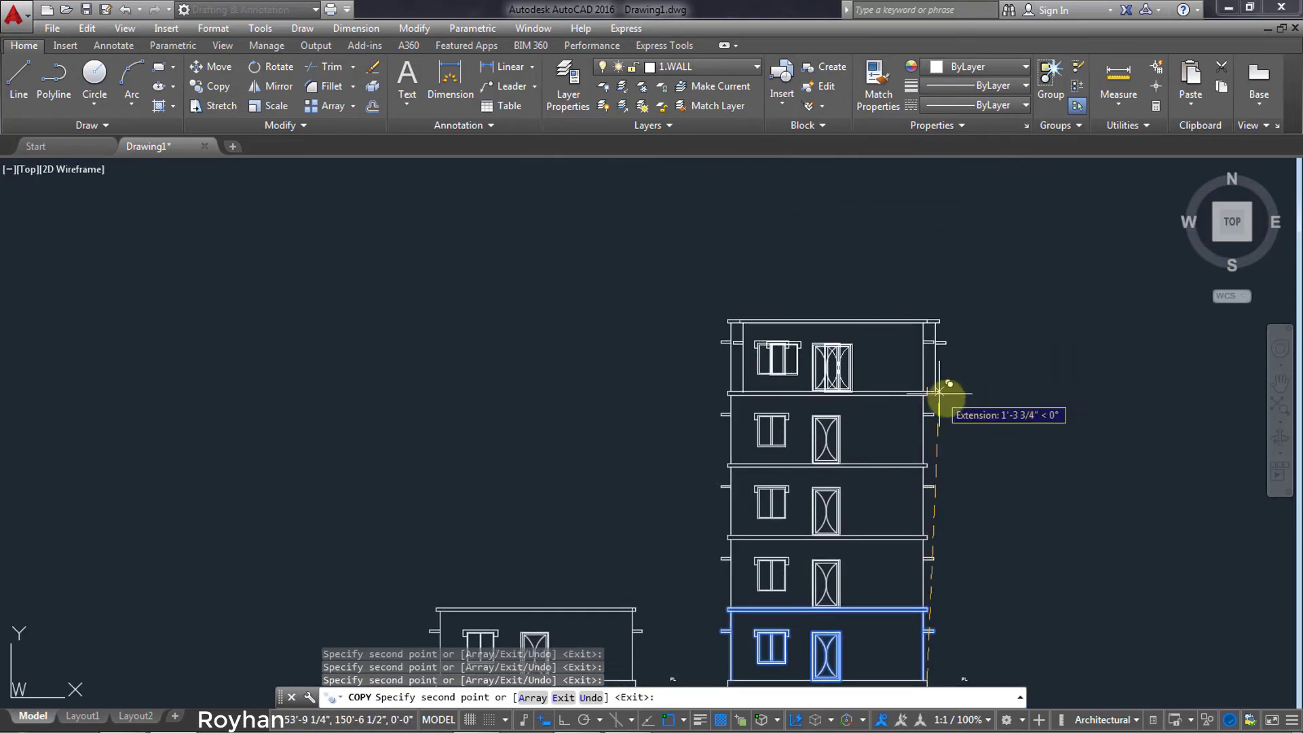
{"action": "key", "text": "Return"}
{"action": "middle_click_drag", "start_coordinate": [980, 544], "coordinate": [864, 437]}
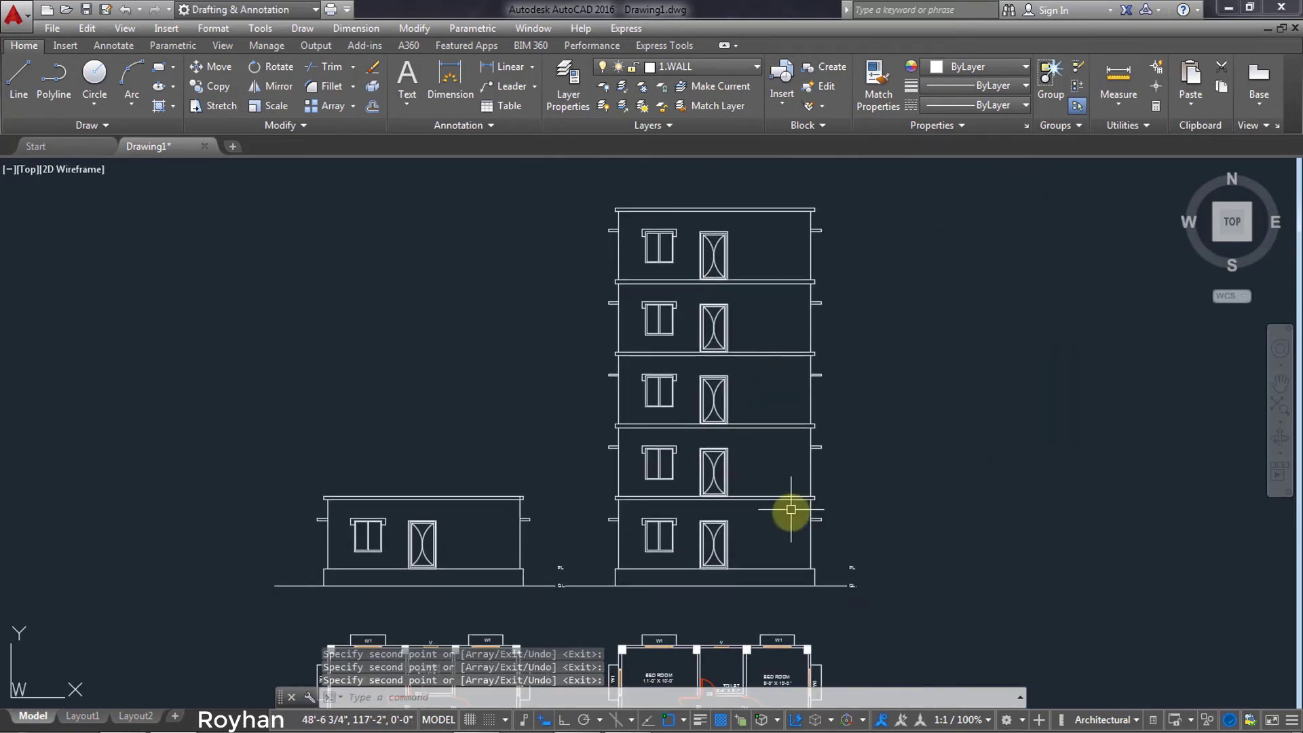
{"action": "middle_click_drag", "start_coordinate": [782, 582], "coordinate": [762, 370]}
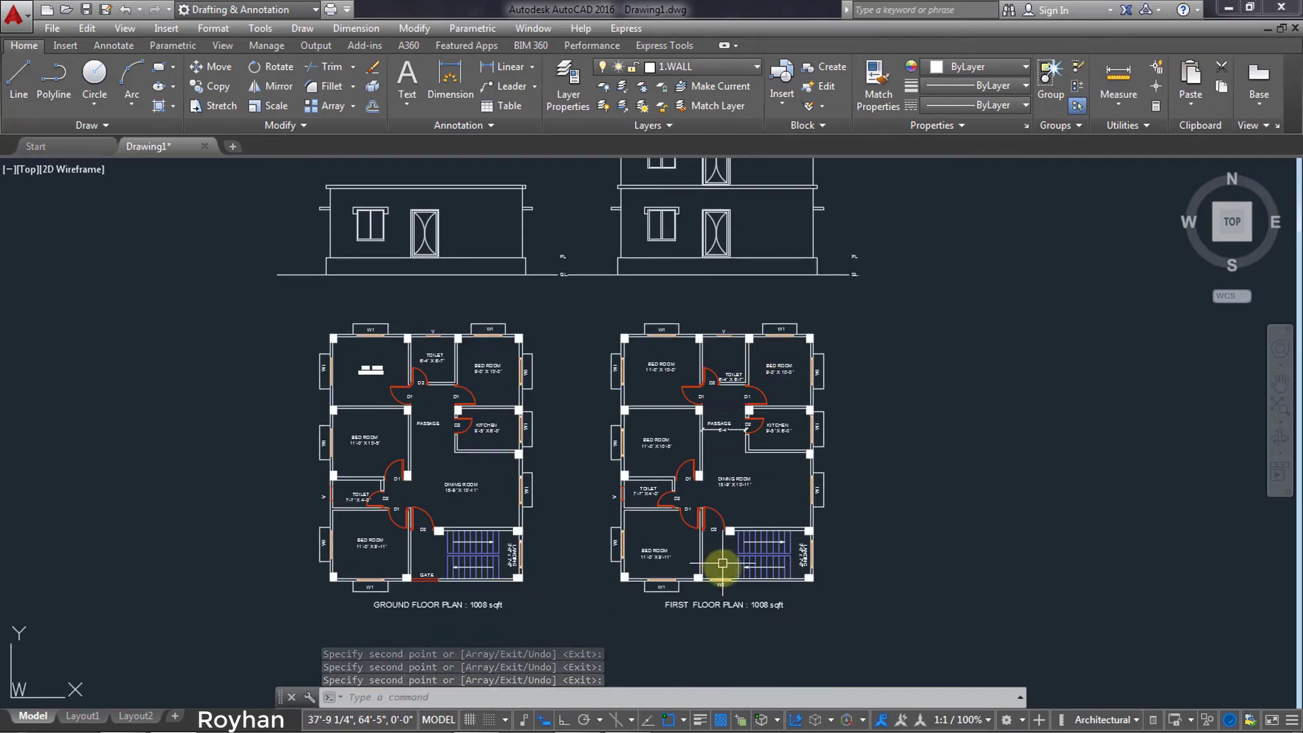
{"action": "scroll", "coordinate": [772, 580], "scroll_direction": "up", "scroll_amount": 2}
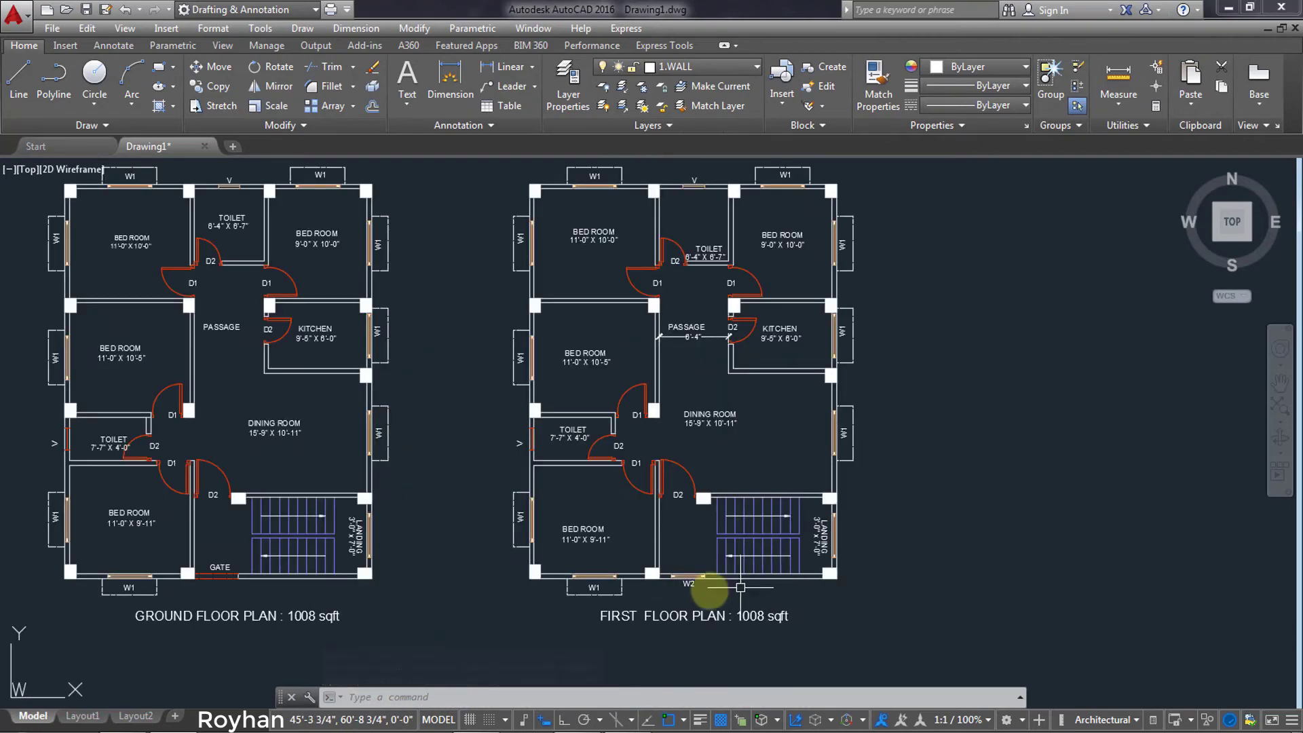
{"action": "scroll", "coordinate": [736, 498], "scroll_direction": "down", "scroll_amount": 4}
{"action": "scroll", "coordinate": [711, 353], "scroll_direction": "up", "scroll_amount": 2}
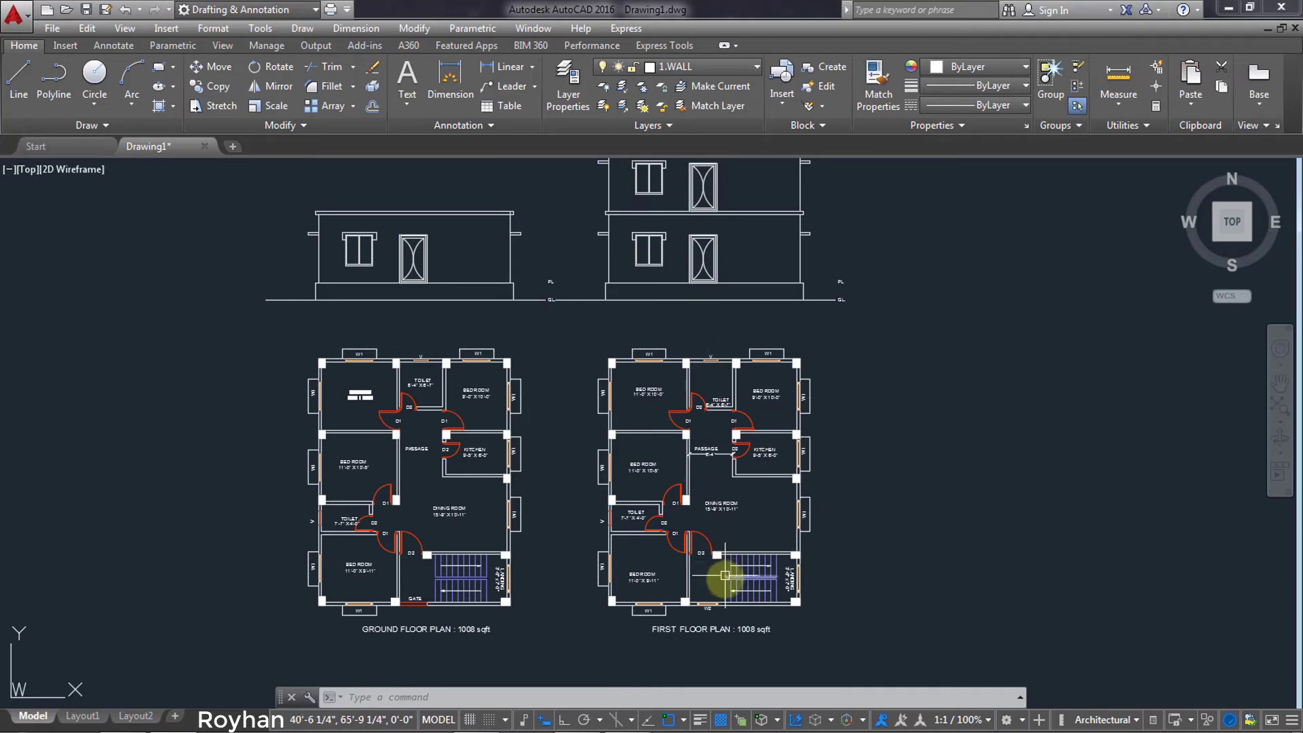
{"action": "scroll", "coordinate": [725, 576], "scroll_direction": "up", "scroll_amount": 2}
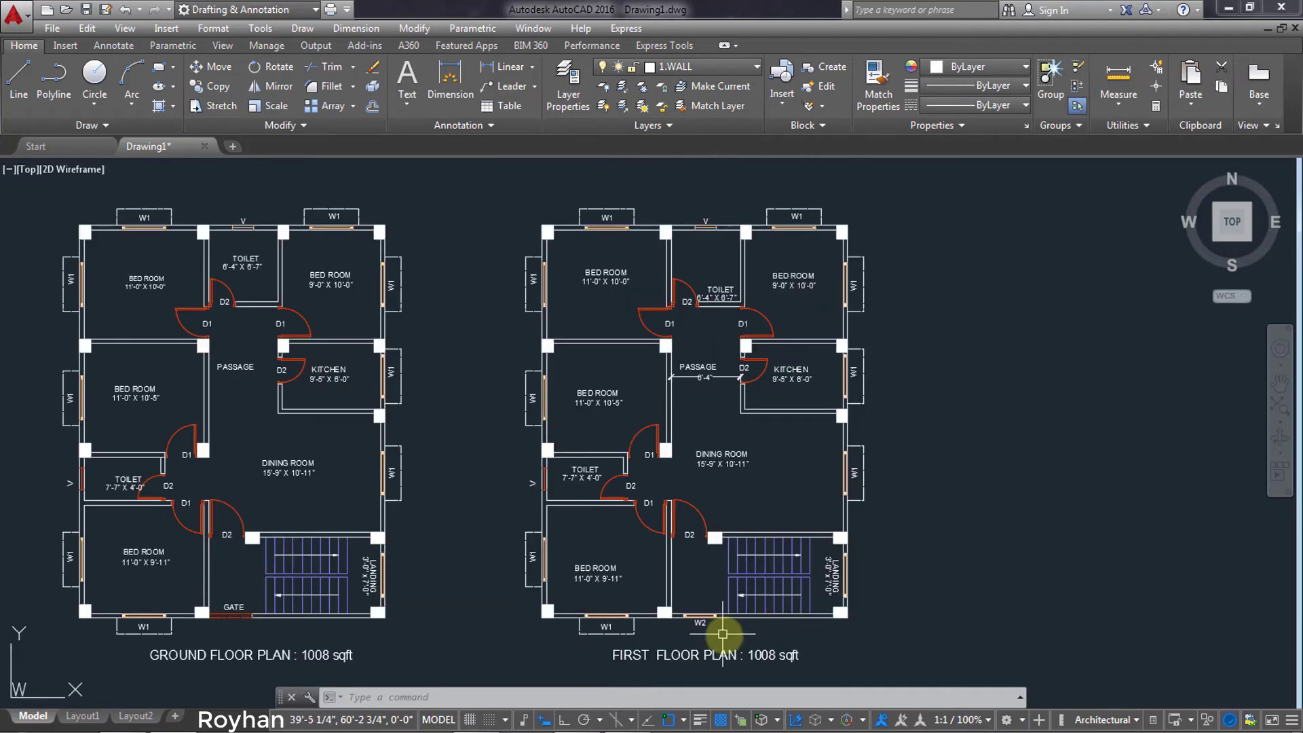
{"action": "middle_click_drag", "start_coordinate": [711, 569], "coordinate": [714, 586]}
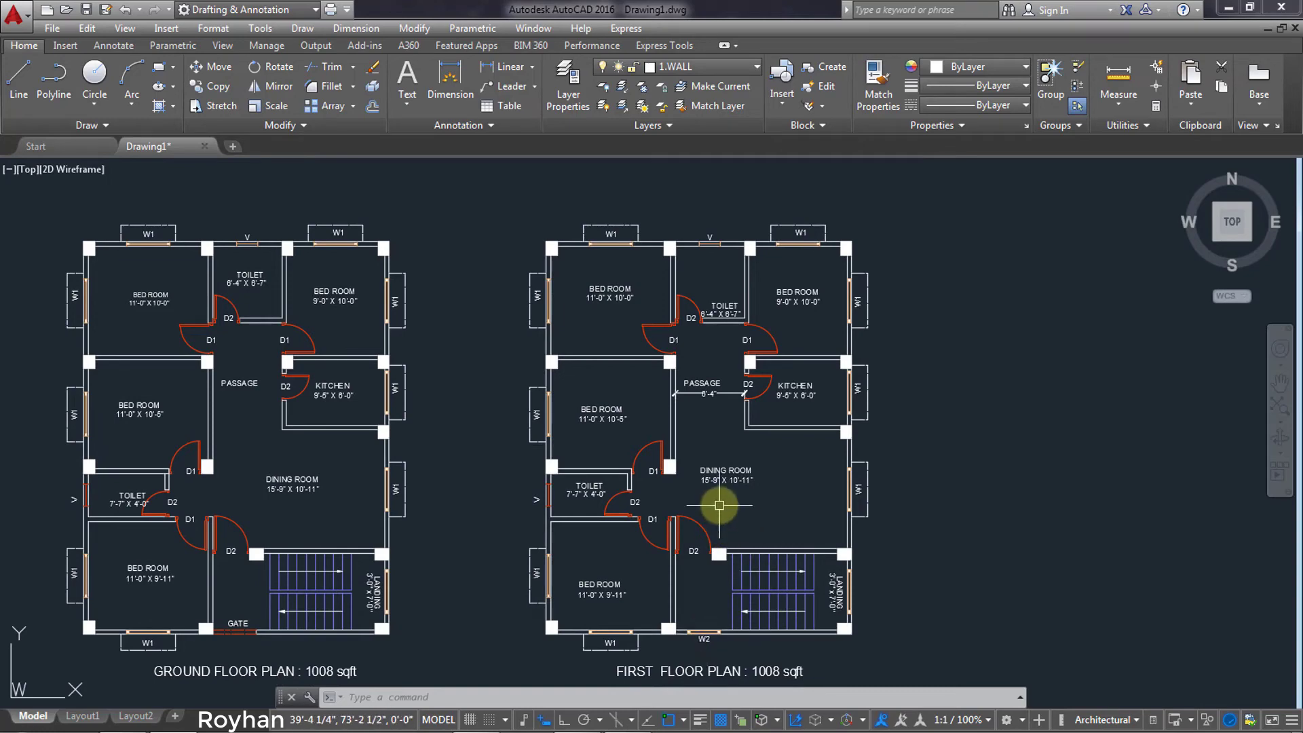
{"action": "middle_click_drag", "start_coordinate": [720, 505], "coordinate": [722, 575]}
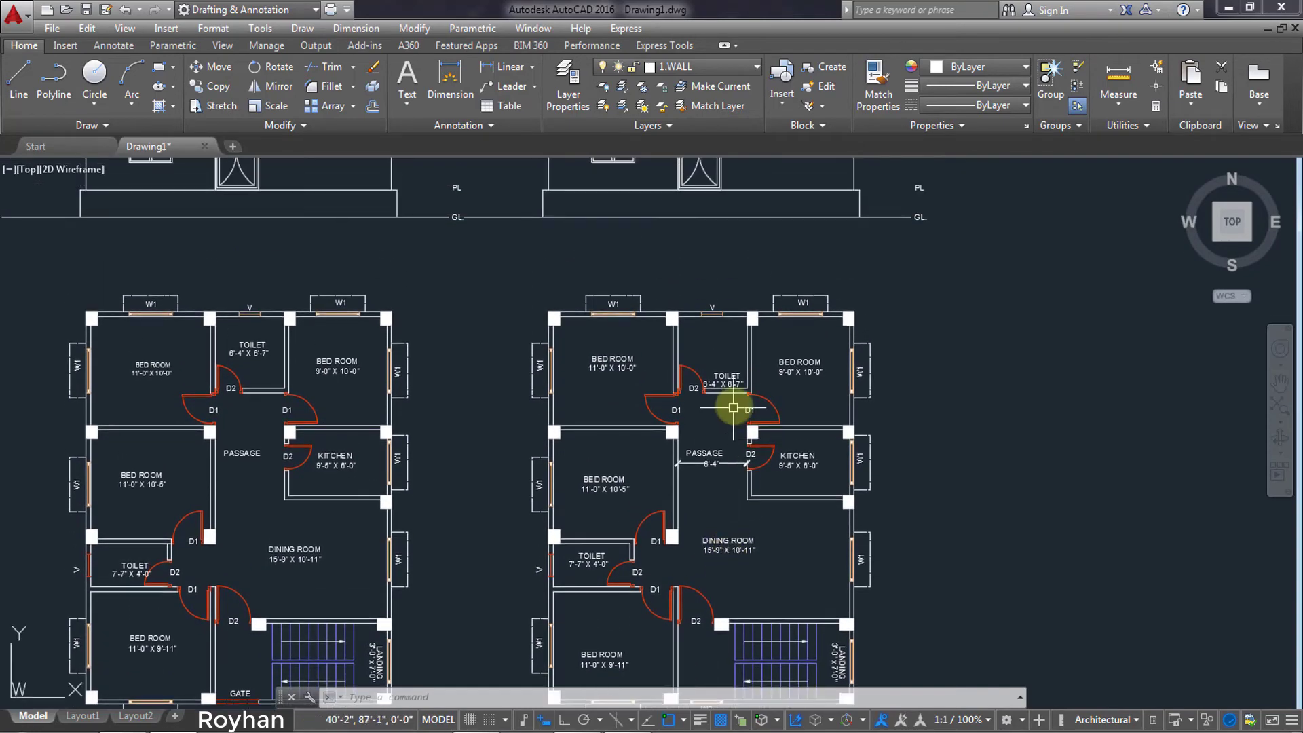
{"action": "mouse_move", "coordinate": [733, 407]}
{"action": "middle_mouse_down"}
{"action": "mouse_move", "coordinate": [718, 378]}
{"action": "mouse_move", "coordinate": [719, 486]}
{"action": "middle_mouse_up"}
{"action": "scroll", "coordinate": [712, 439], "scroll_direction": "up", "scroll_amount": 3}
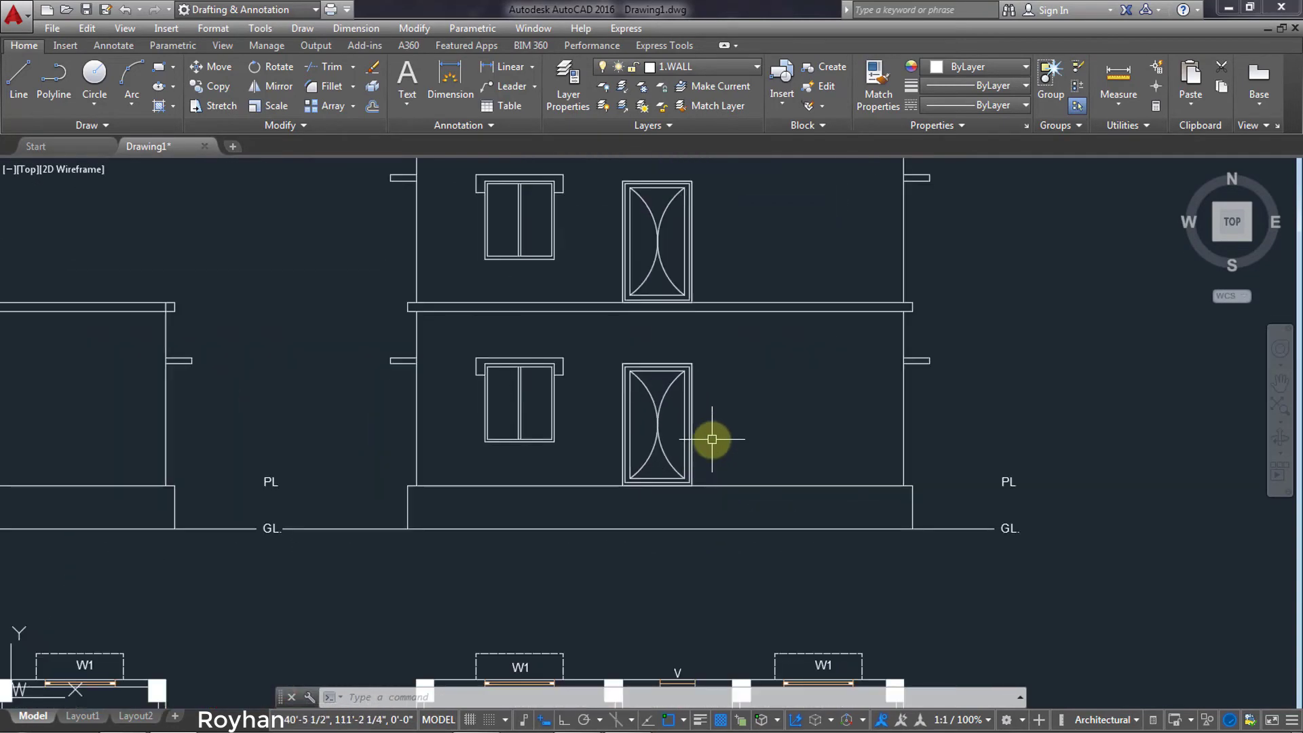
{"action": "scroll", "coordinate": [699, 443], "scroll_direction": "down", "scroll_amount": 3}
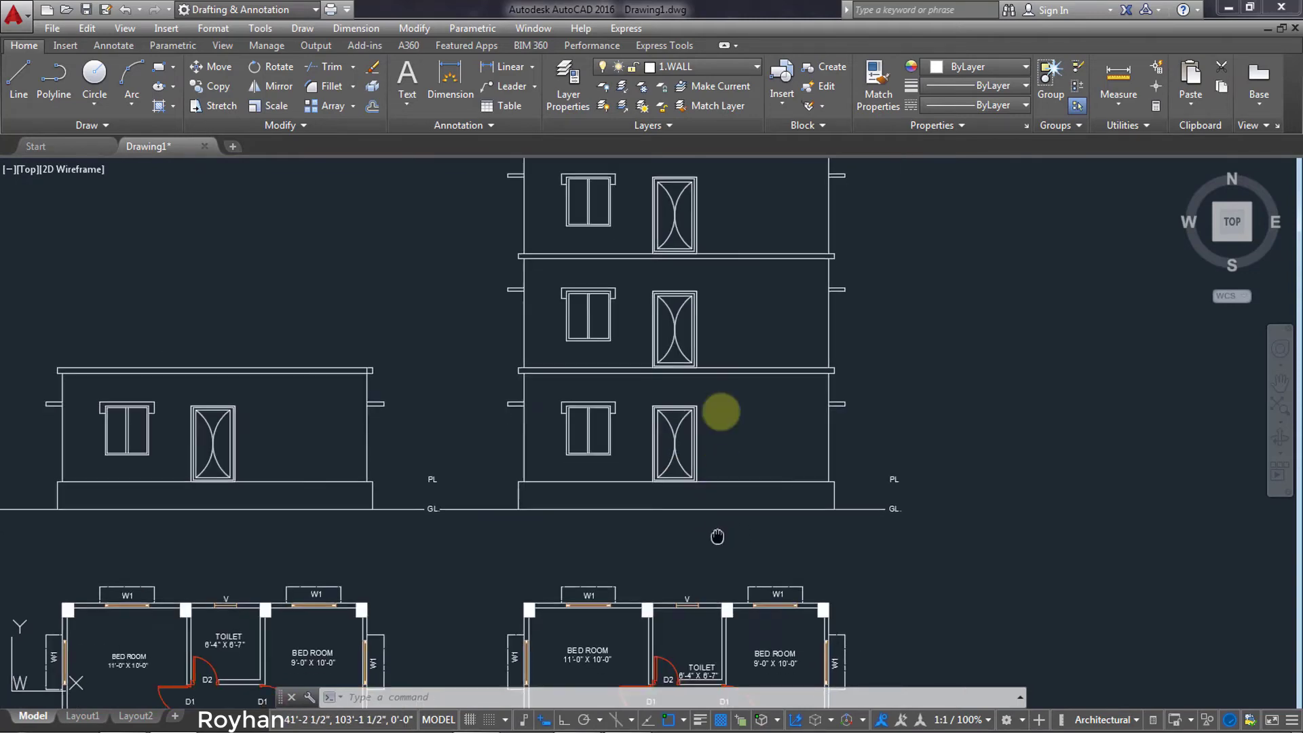
{"action": "scroll", "coordinate": [763, 438], "scroll_direction": "up", "scroll_amount": 1}
{"action": "mouse_move", "coordinate": [719, 411]}
{"action": "middle_mouse_down"}
{"action": "mouse_move", "coordinate": [763, 437]}
{"action": "mouse_move", "coordinate": [701, 406]}
{"action": "middle_mouse_up"}
{"action": "scroll", "coordinate": [686, 518], "scroll_direction": "up", "scroll_amount": 4}
{"action": "scroll", "coordinate": [671, 542], "scroll_direction": "up", "scroll_amount": 2}
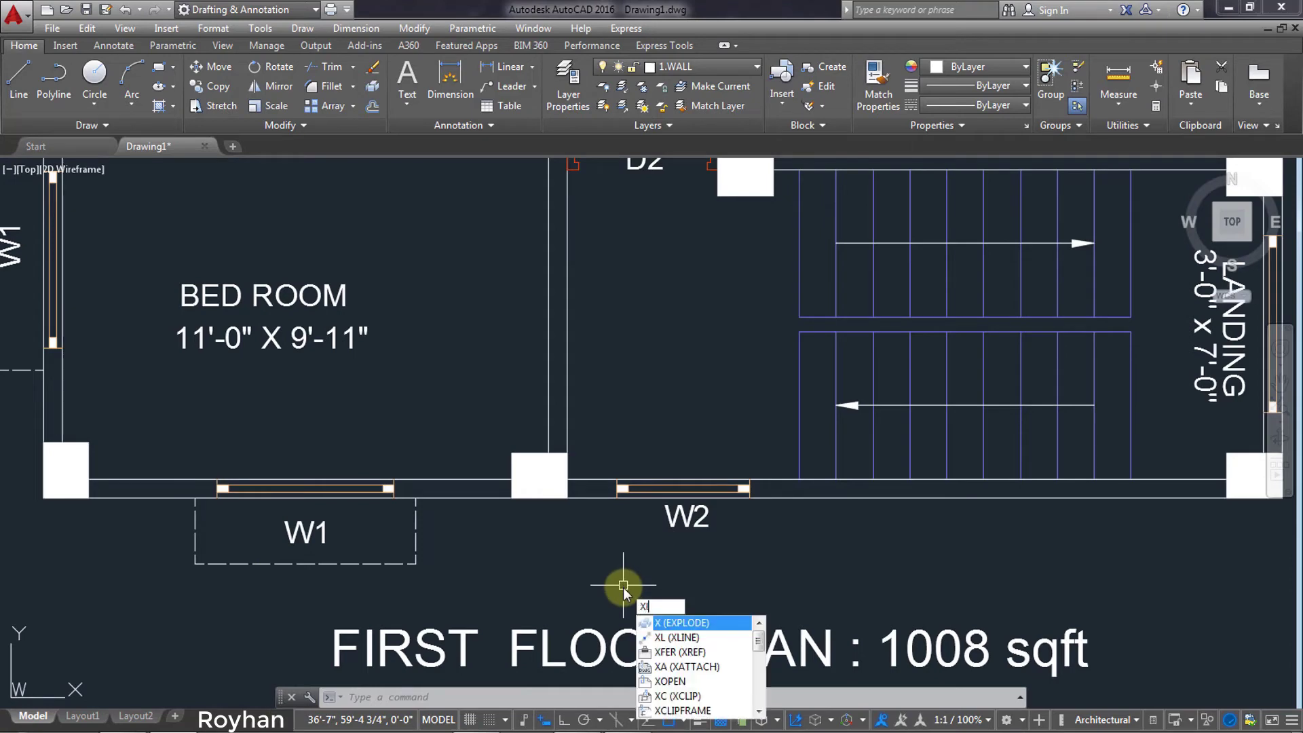
Draw two vertical construction lines at both edges of the wall opening beside W2.
{"action": "type", "text": "l"}
{"action": "key", "text": "Return"}
{"action": "type", "text": "v"}
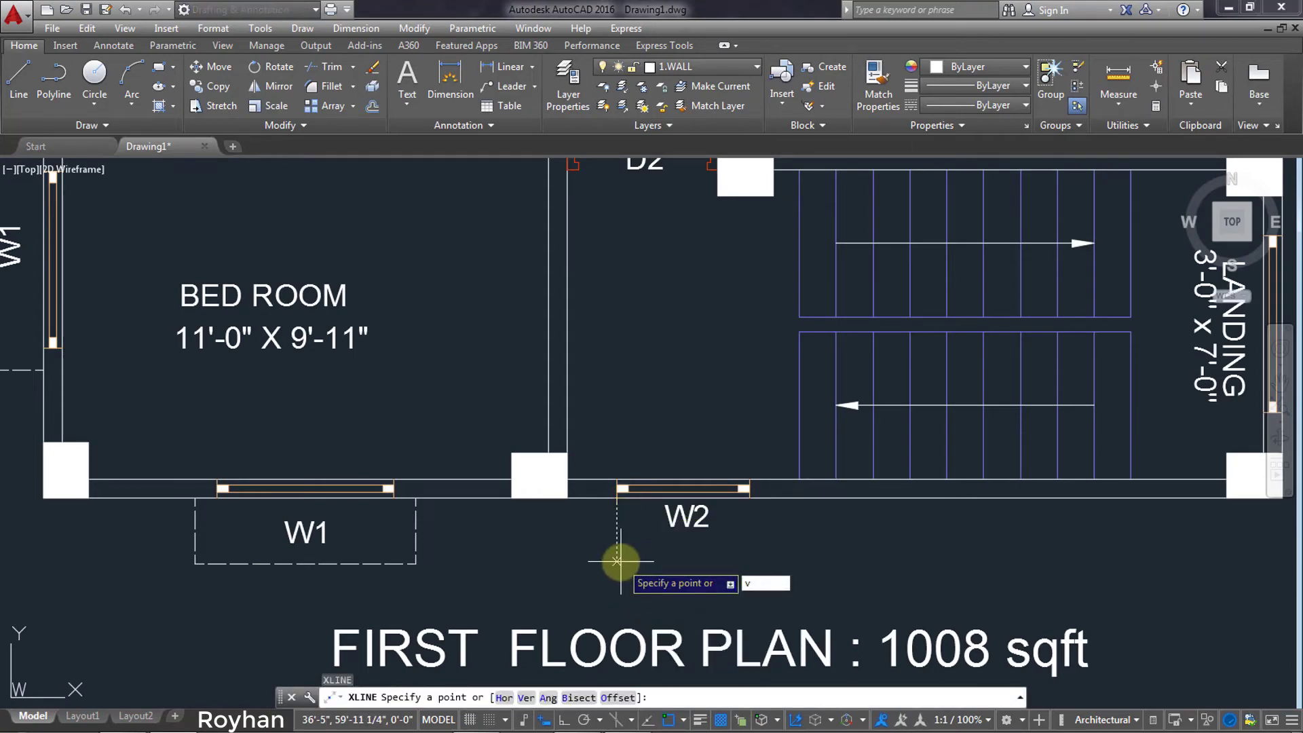
{"action": "key", "text": "Return"}
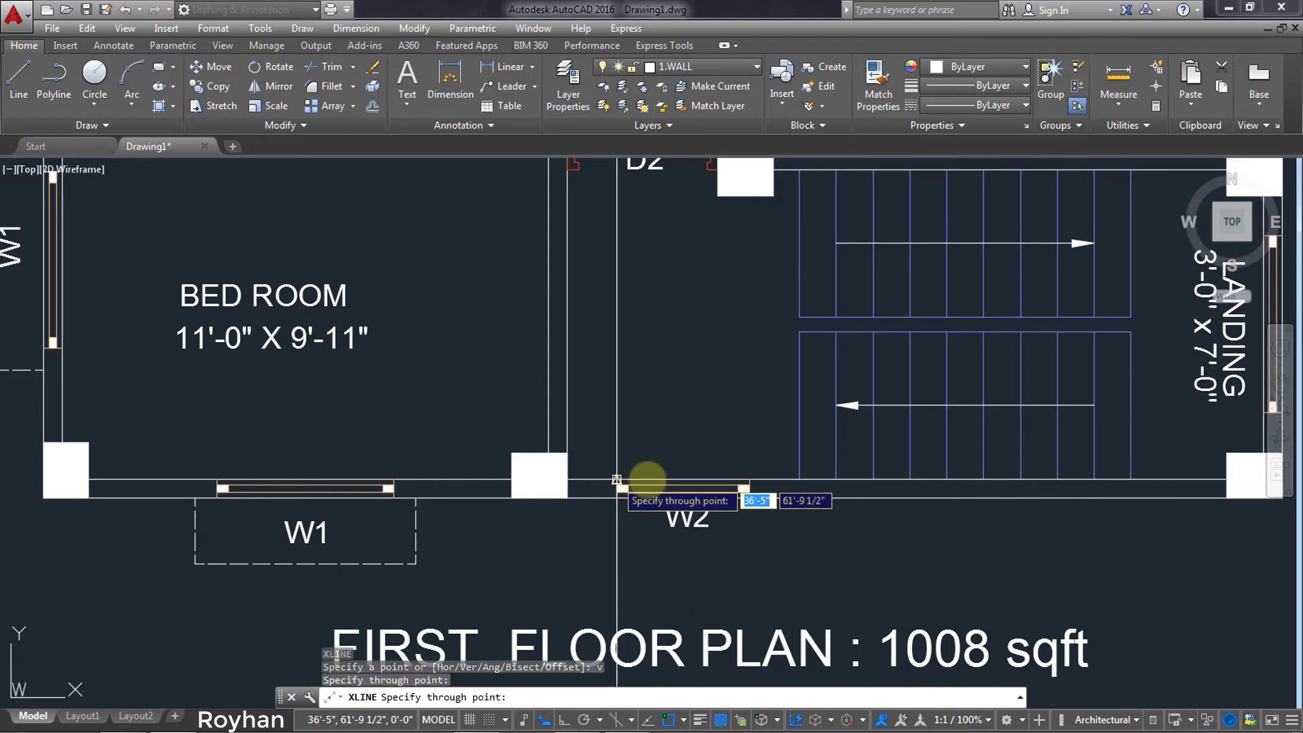
{"action": "left_click", "coordinate": [616, 479]}
{"action": "left_click", "coordinate": [748, 471]}
{"action": "key", "text": "Return"}
Pan and zoom up to the elevation's door and window crossed by the construction lines.
{"action": "scroll", "coordinate": [693, 299], "scroll_direction": "down", "scroll_amount": 5}
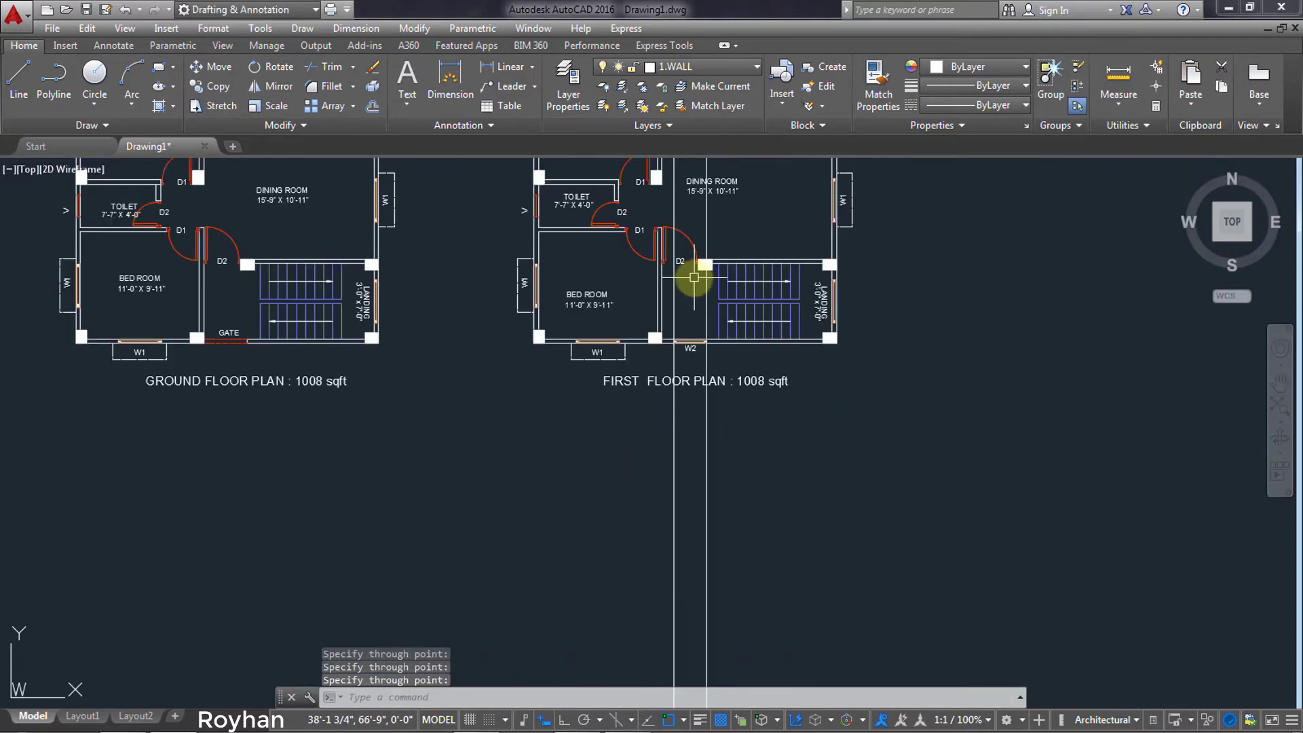
{"action": "mouse_move", "coordinate": [694, 277]}
{"action": "middle_mouse_down"}
{"action": "mouse_move", "coordinate": [637, 413]}
{"action": "mouse_move", "coordinate": [654, 542]}
{"action": "middle_mouse_up"}
{"action": "scroll", "coordinate": [634, 408], "scroll_direction": "up", "scroll_amount": 2}
{"action": "scroll", "coordinate": [641, 369], "scroll_direction": "up", "scroll_amount": 4}
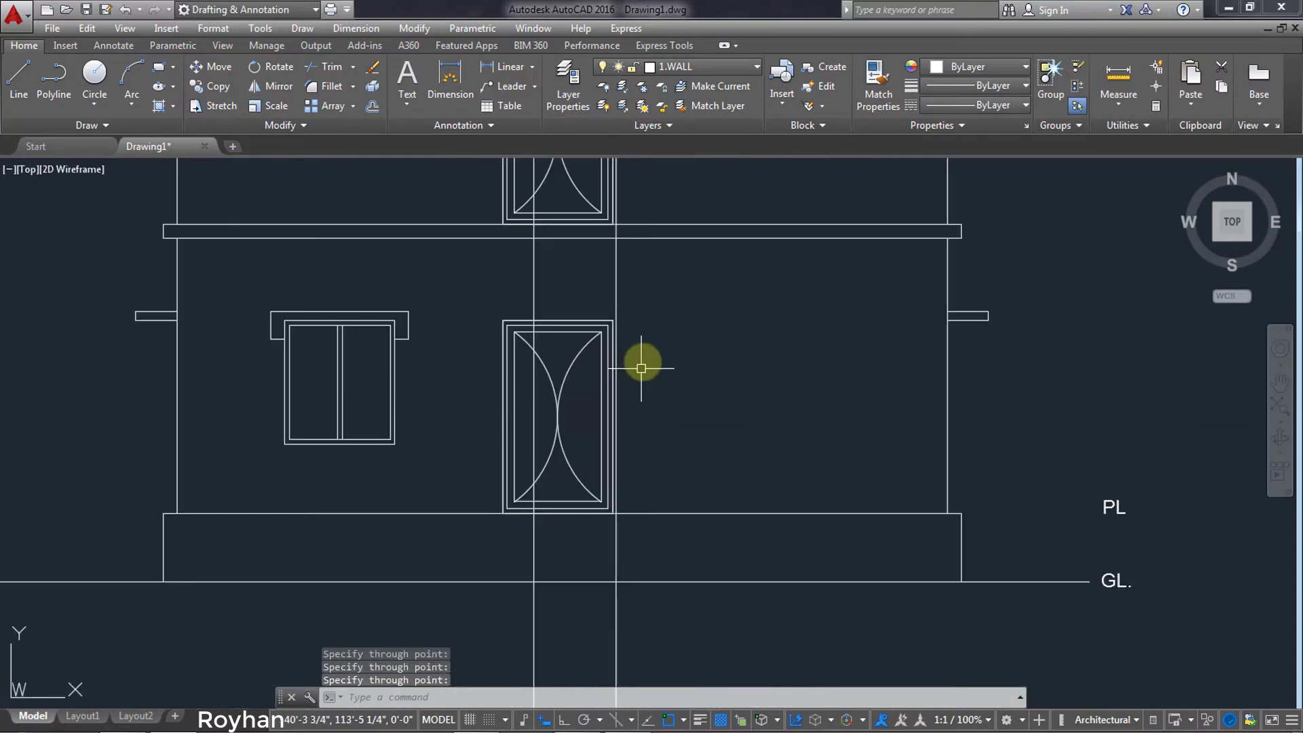
{"action": "middle_click_drag", "start_coordinate": [642, 368], "coordinate": [664, 403]}
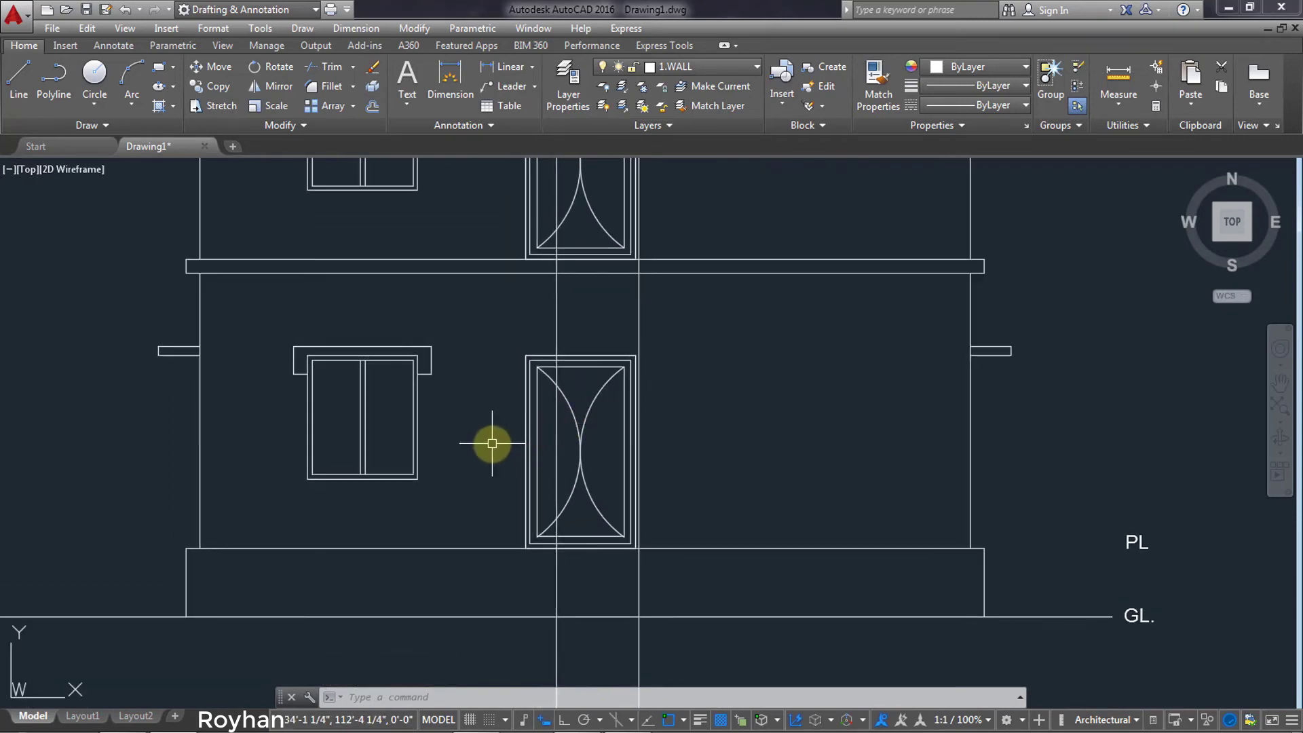
{"action": "scroll", "coordinate": [488, 434], "scroll_direction": "up", "scroll_amount": 2}
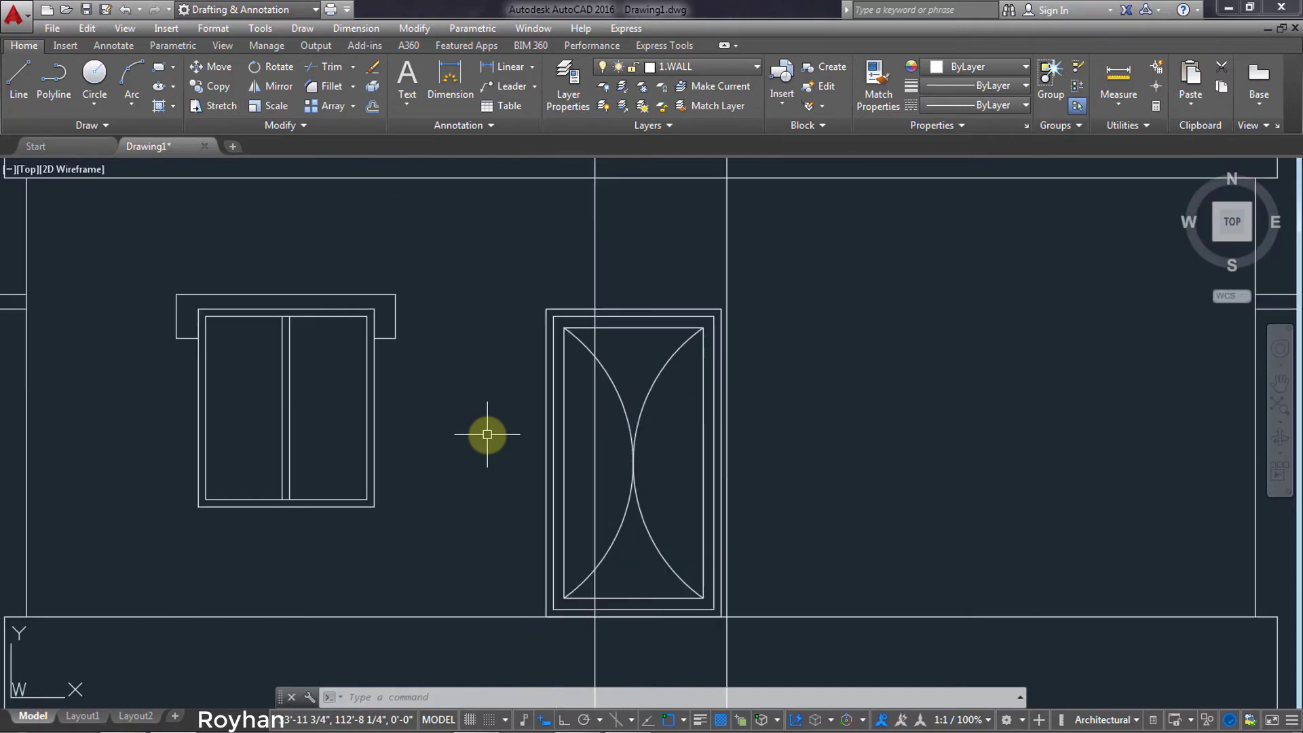
{"action": "scroll", "coordinate": [611, 440], "scroll_direction": "down", "scroll_amount": 4}
{"action": "scroll", "coordinate": [699, 457], "scroll_direction": "up", "scroll_amount": 4}
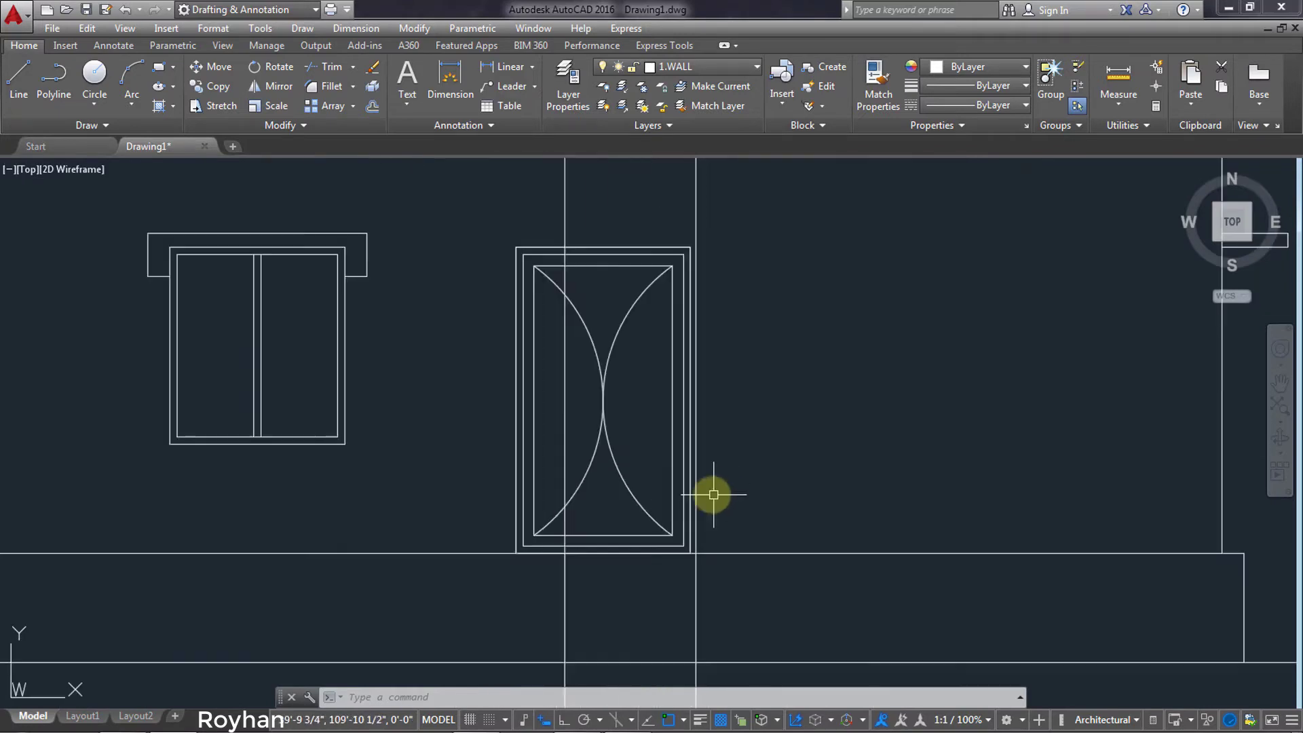
{"action": "scroll", "coordinate": [693, 434], "scroll_direction": "down", "scroll_amount": 4}
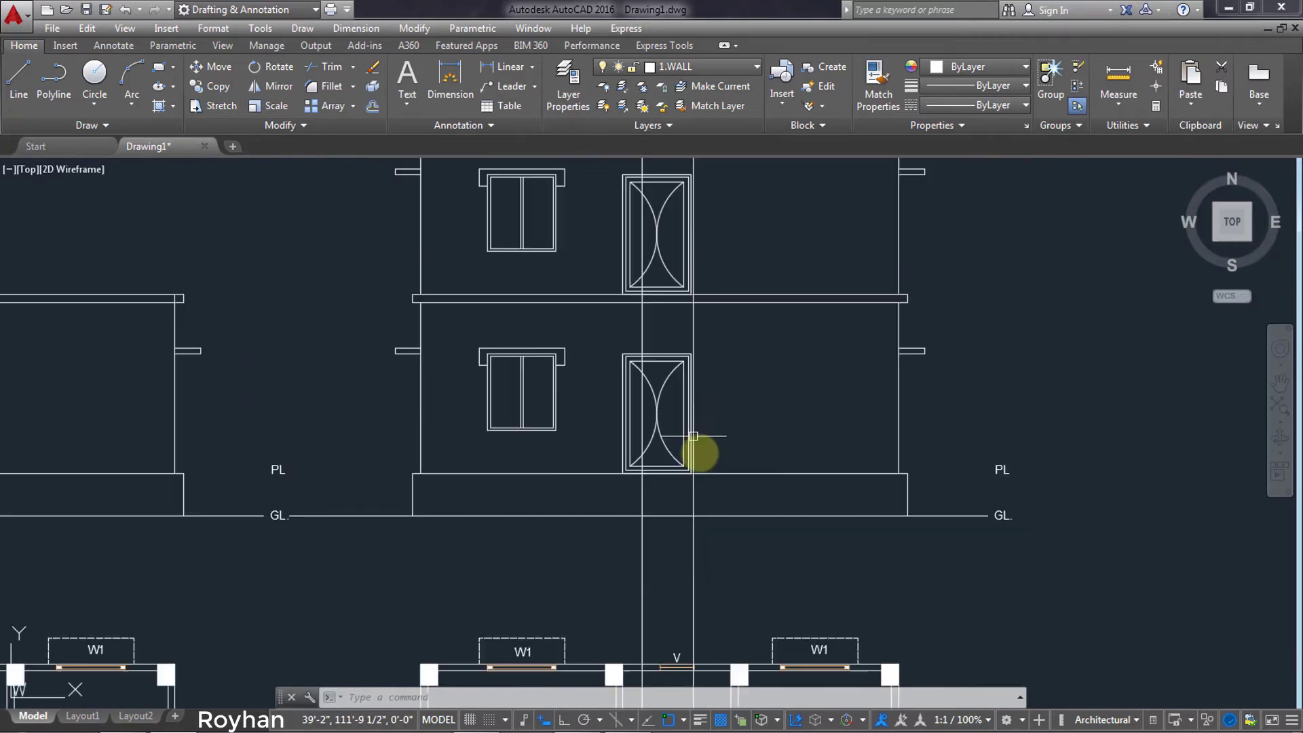
Erase the upper storey's arc-patterned door and its top edge.
{"action": "middle_click_drag", "start_coordinate": [701, 391], "coordinate": [709, 590]}
{"action": "left_click", "coordinate": [602, 367]}
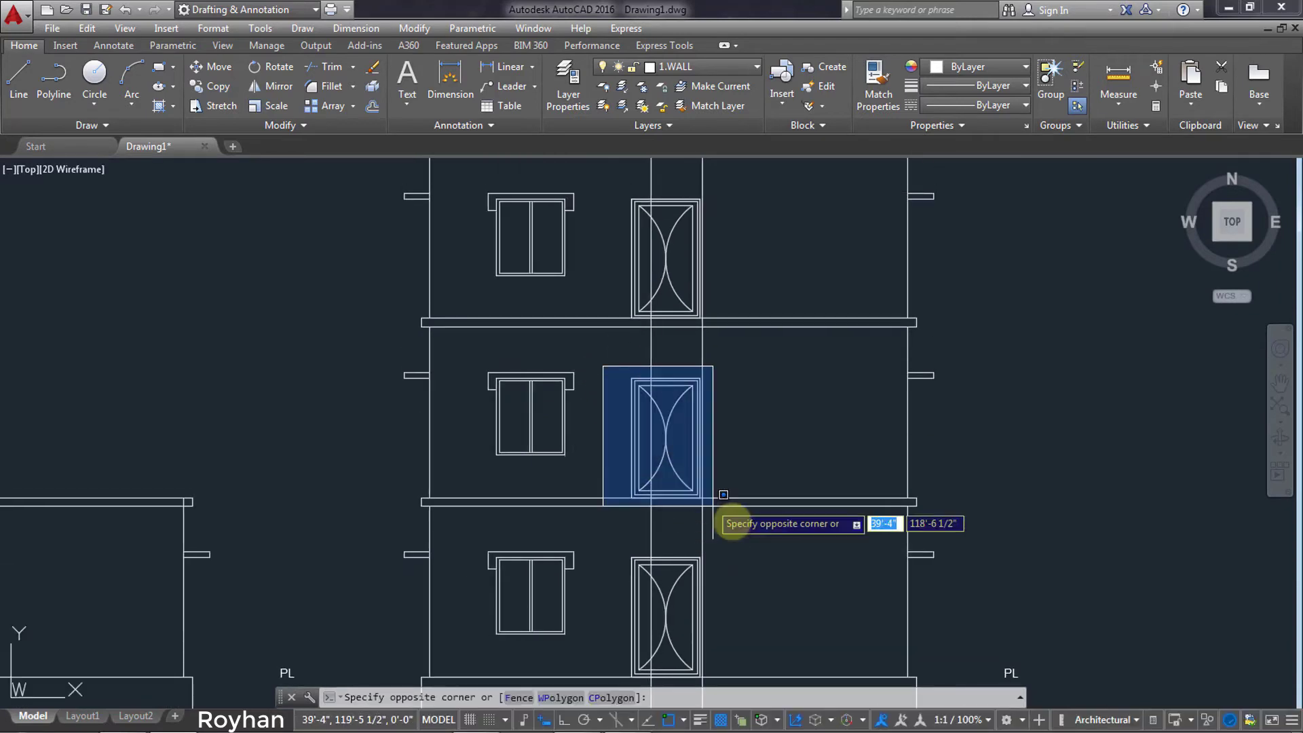
{"action": "scroll", "coordinate": [719, 507], "scroll_direction": "up", "scroll_amount": 2}
{"action": "left_click", "coordinate": [709, 481]}
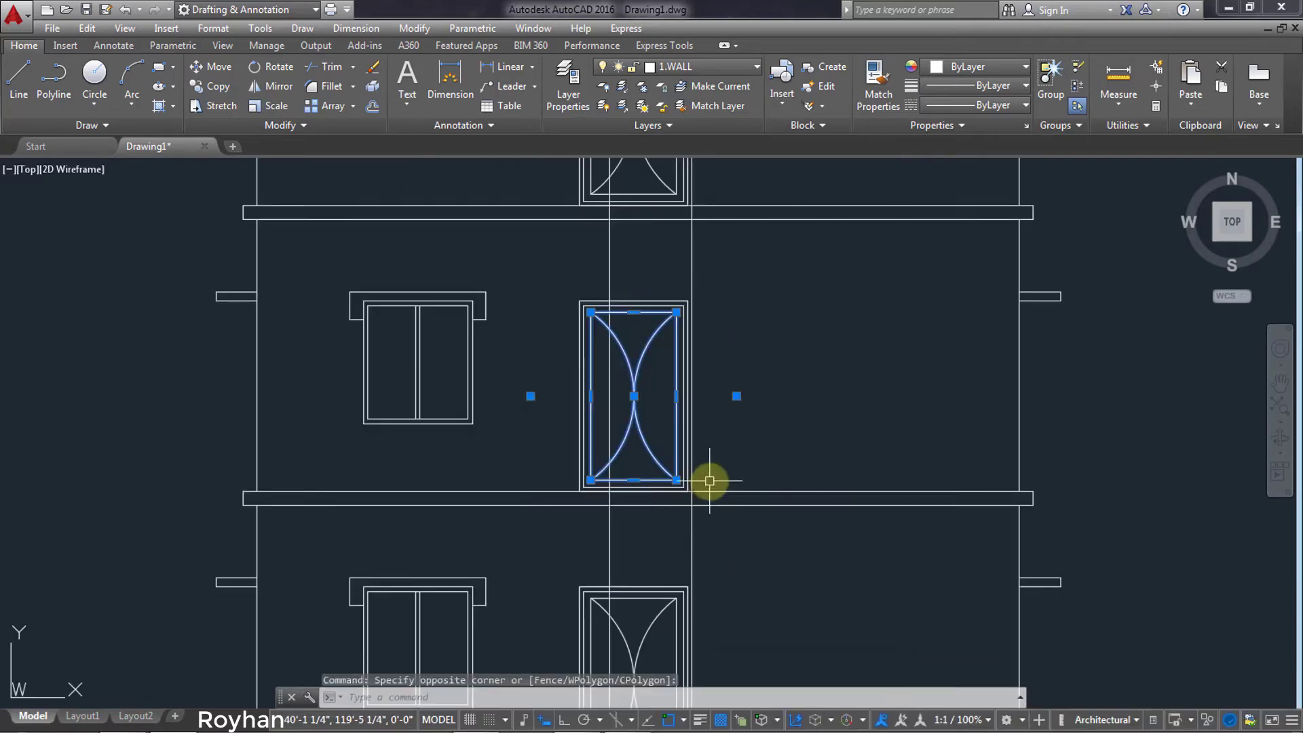
{"action": "key", "text": "Escape"}
{"action": "left_click", "coordinate": [750, 492]}
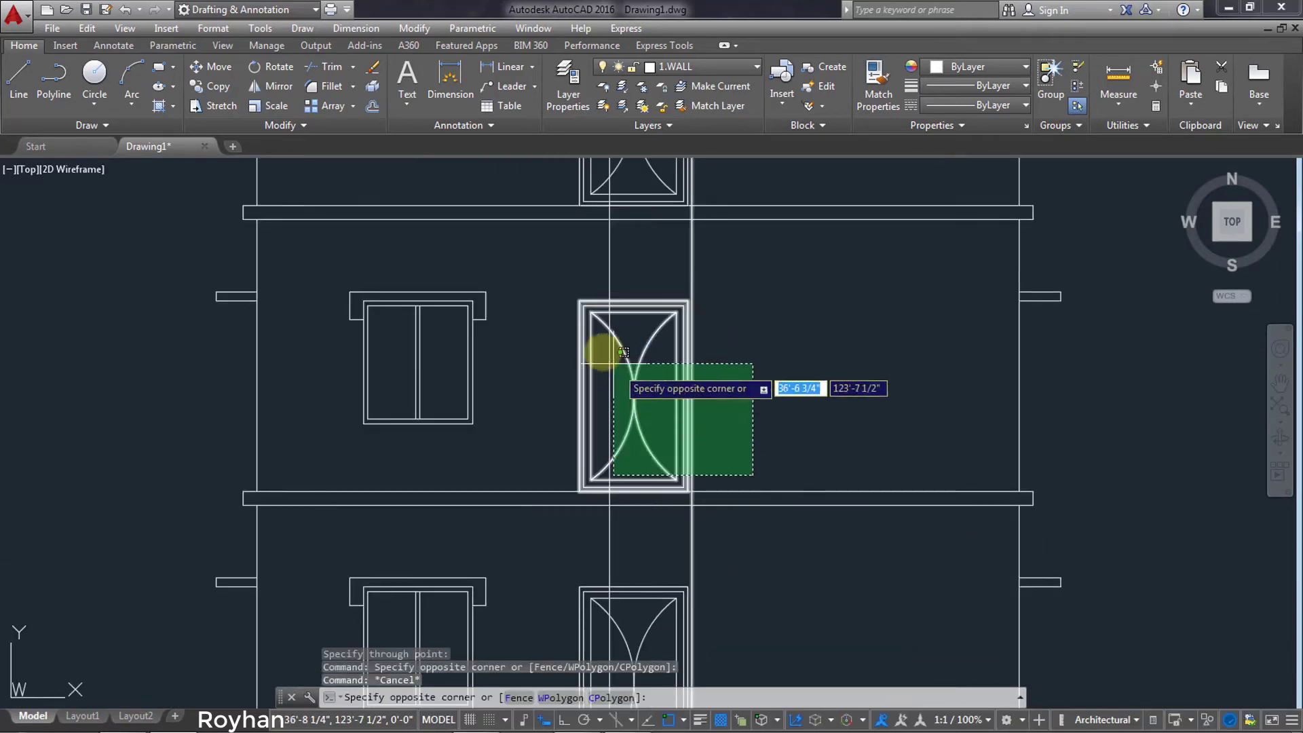
{"action": "left_click", "coordinate": [552, 291]}
{"action": "left_click", "coordinate": [716, 297]}
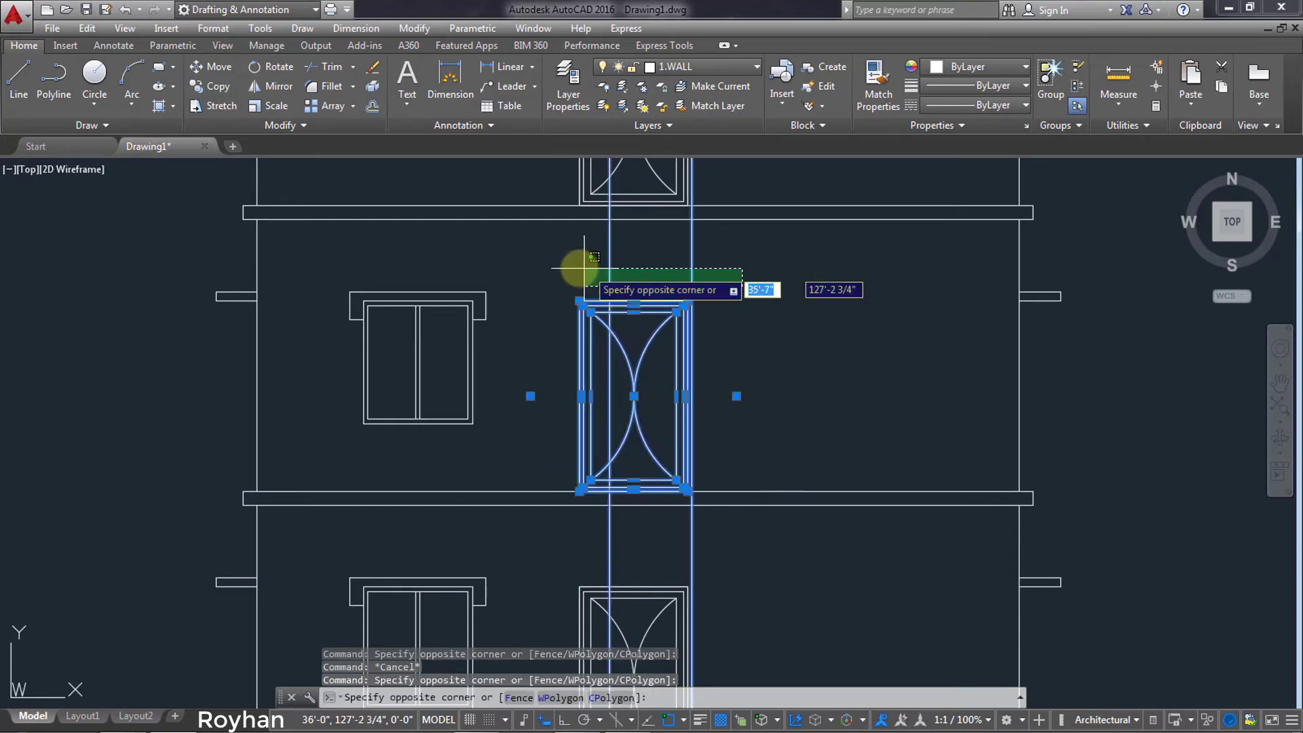
{"action": "left_click", "coordinate": [593, 270]}
{"action": "key", "text": "Delete"}
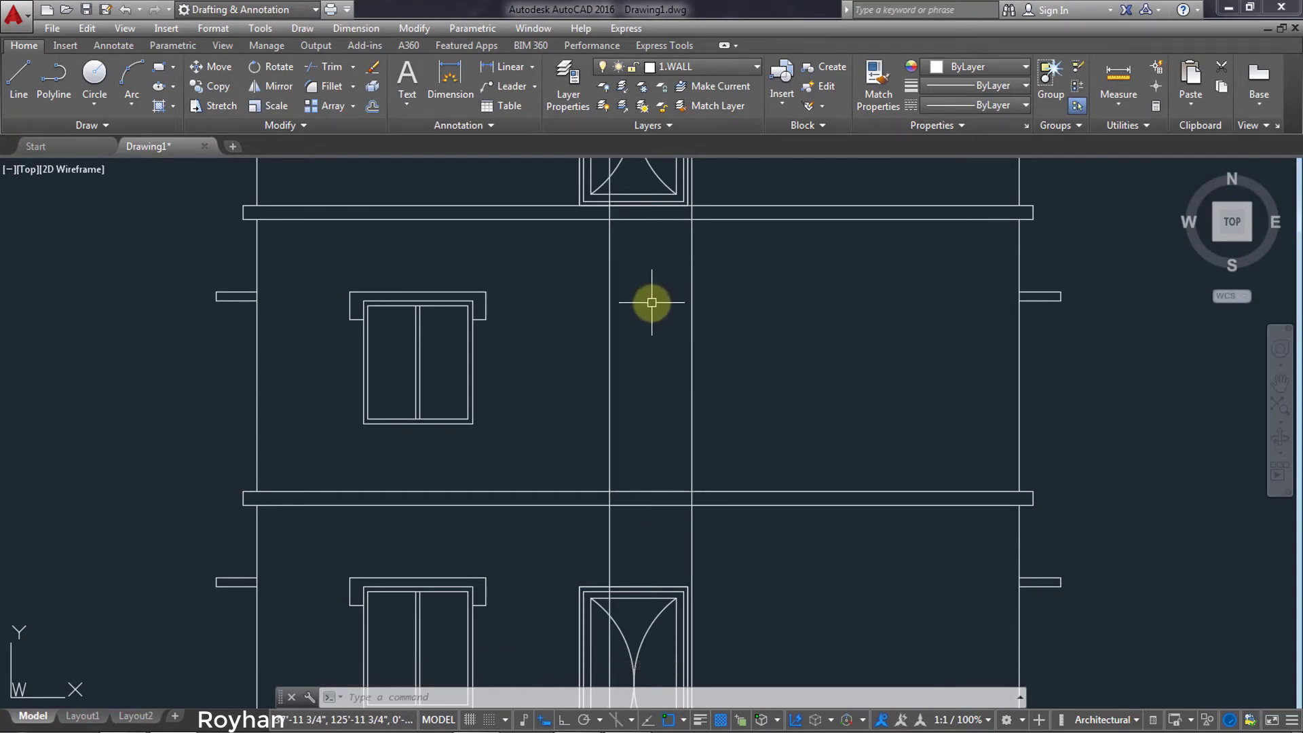
Offset the upper storey's floor slab line 7' up to lintel height, adding a second line above it.
{"action": "type", "text": "o"}
{"action": "key", "text": "Return"}
{"action": "type", "text": "7"}
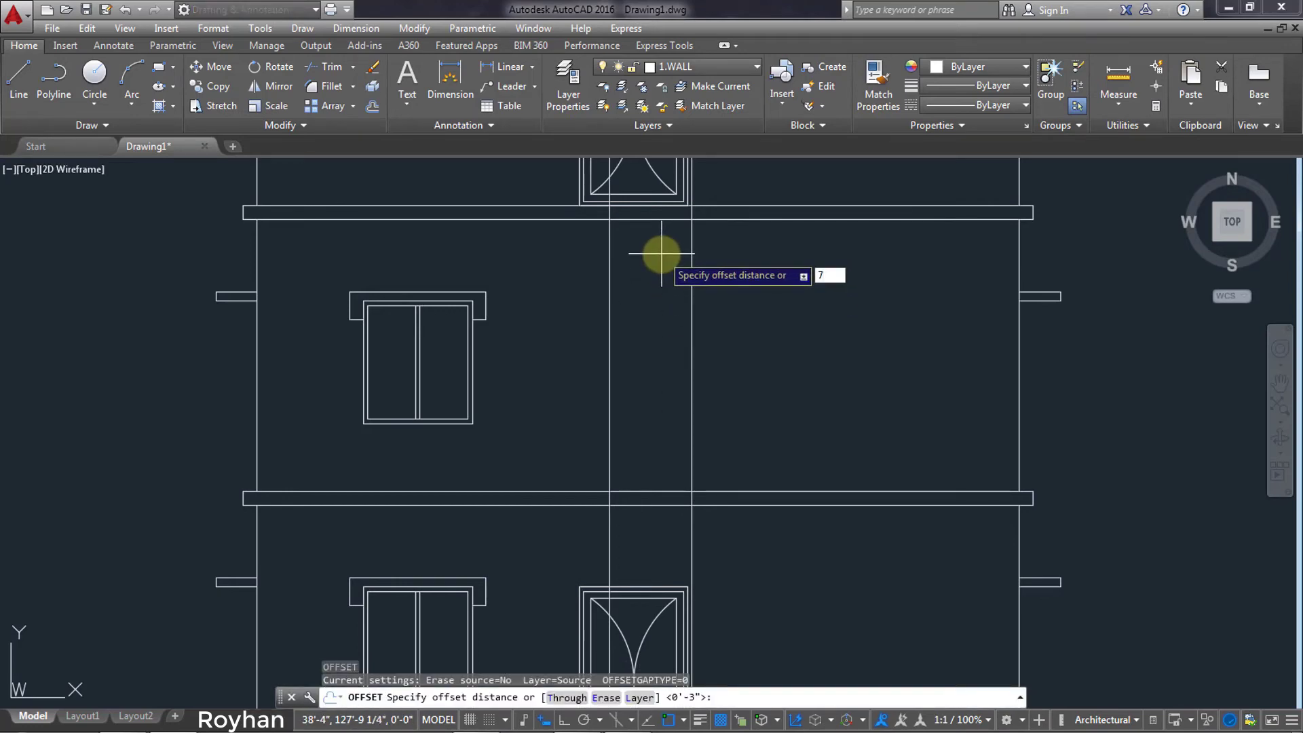
{"action": "key", "text": "Return"}
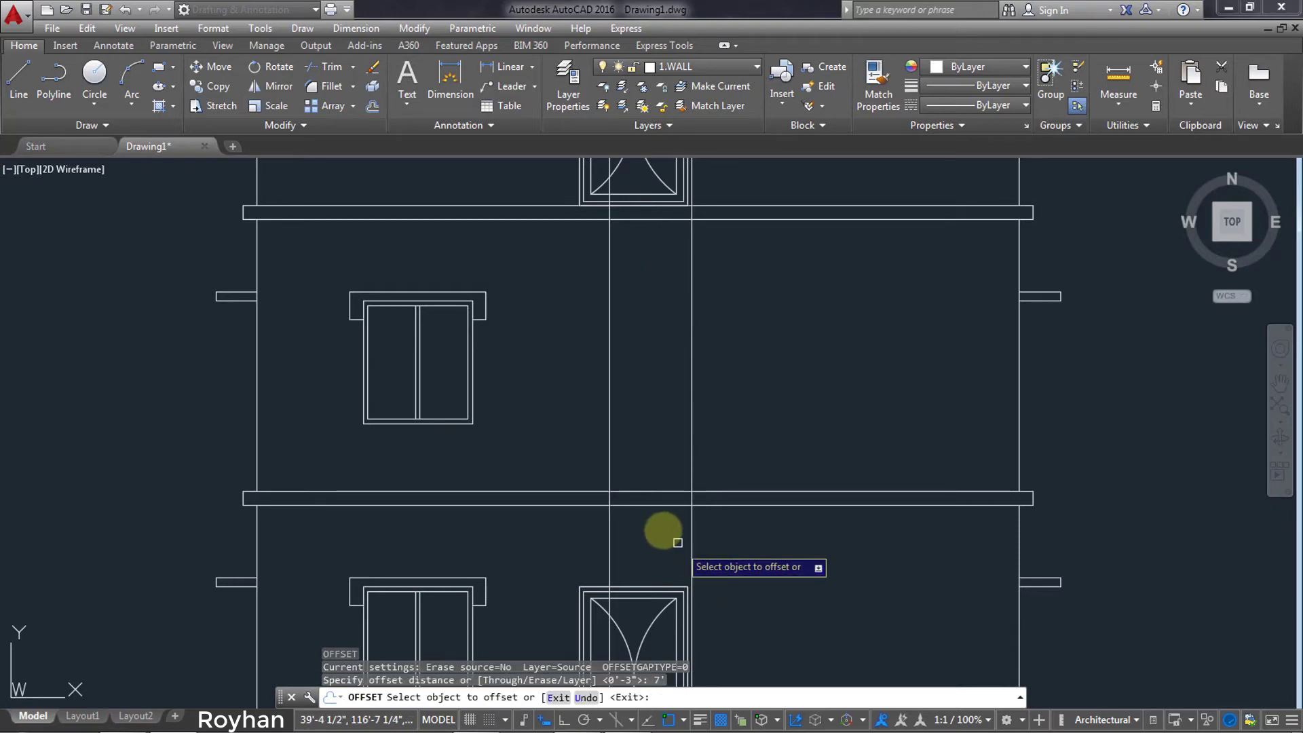
{"action": "left_click", "coordinate": [646, 492]}
{"action": "left_click", "coordinate": [653, 387]}
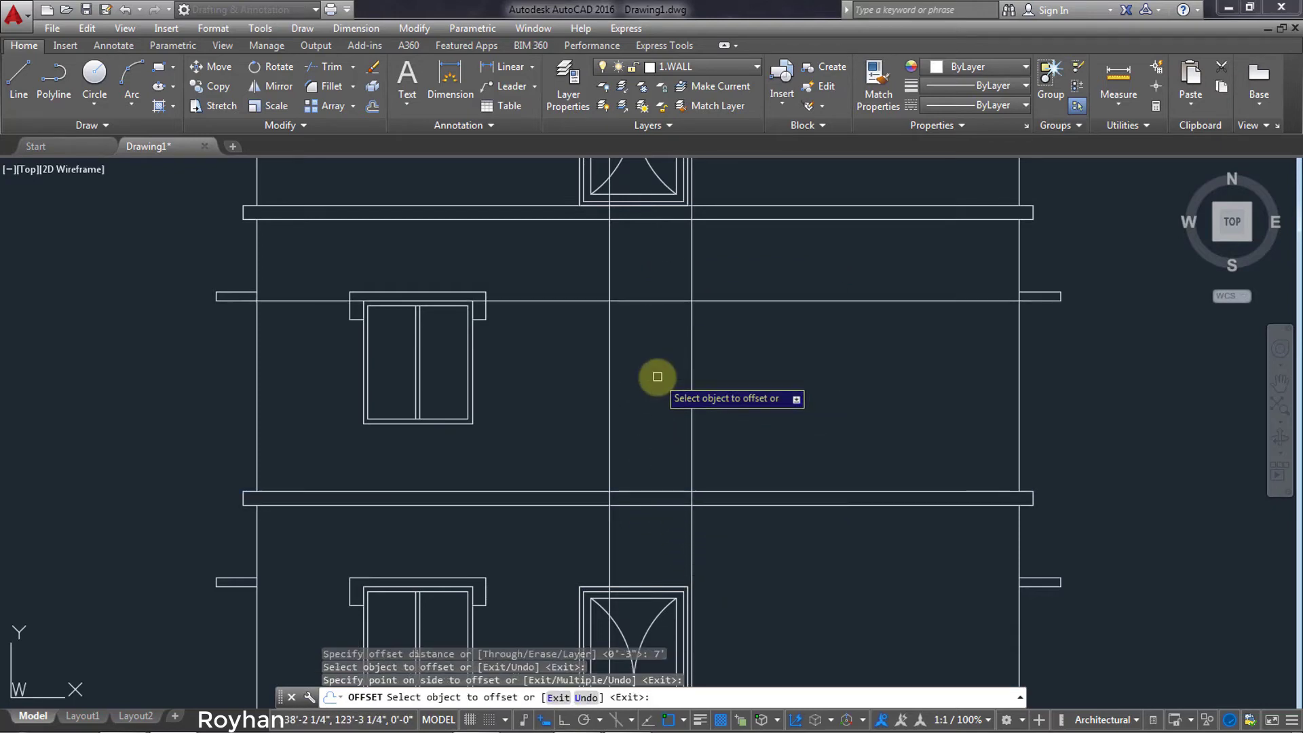
{"action": "left_click", "coordinate": [656, 300]}
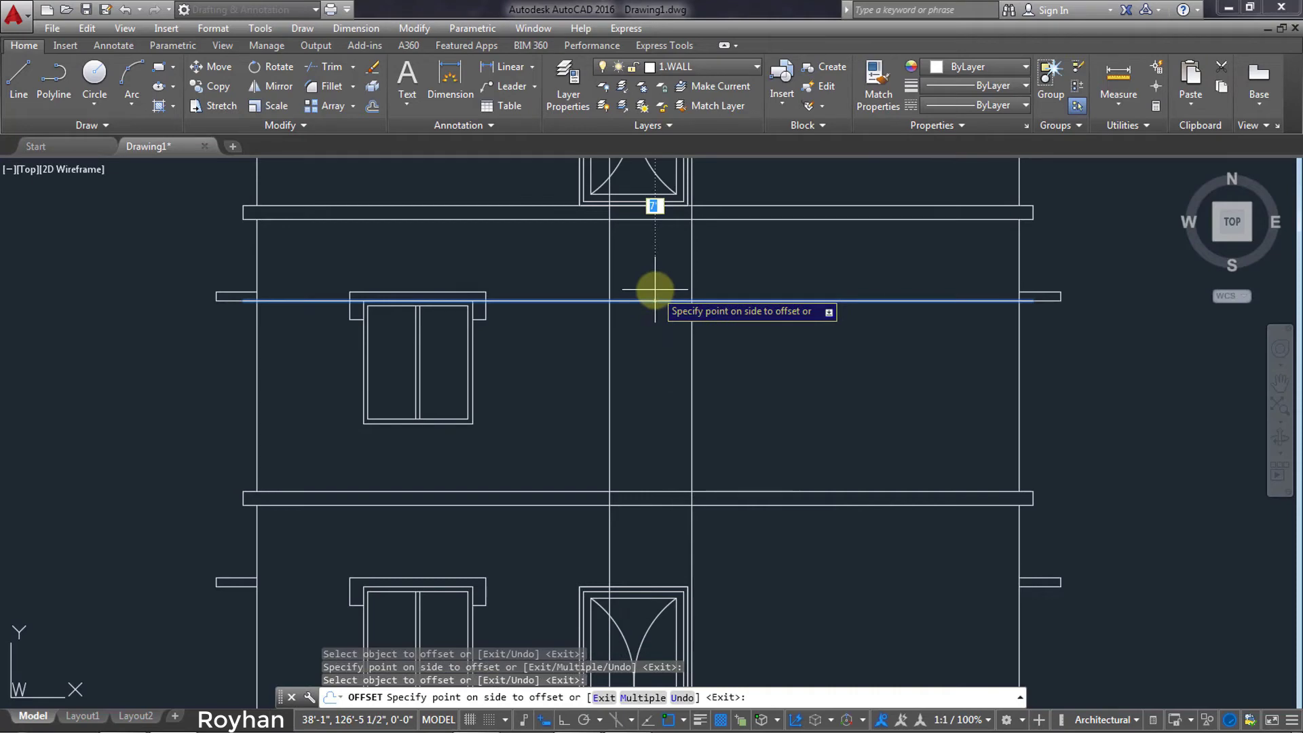
{"action": "key", "text": "Return"}
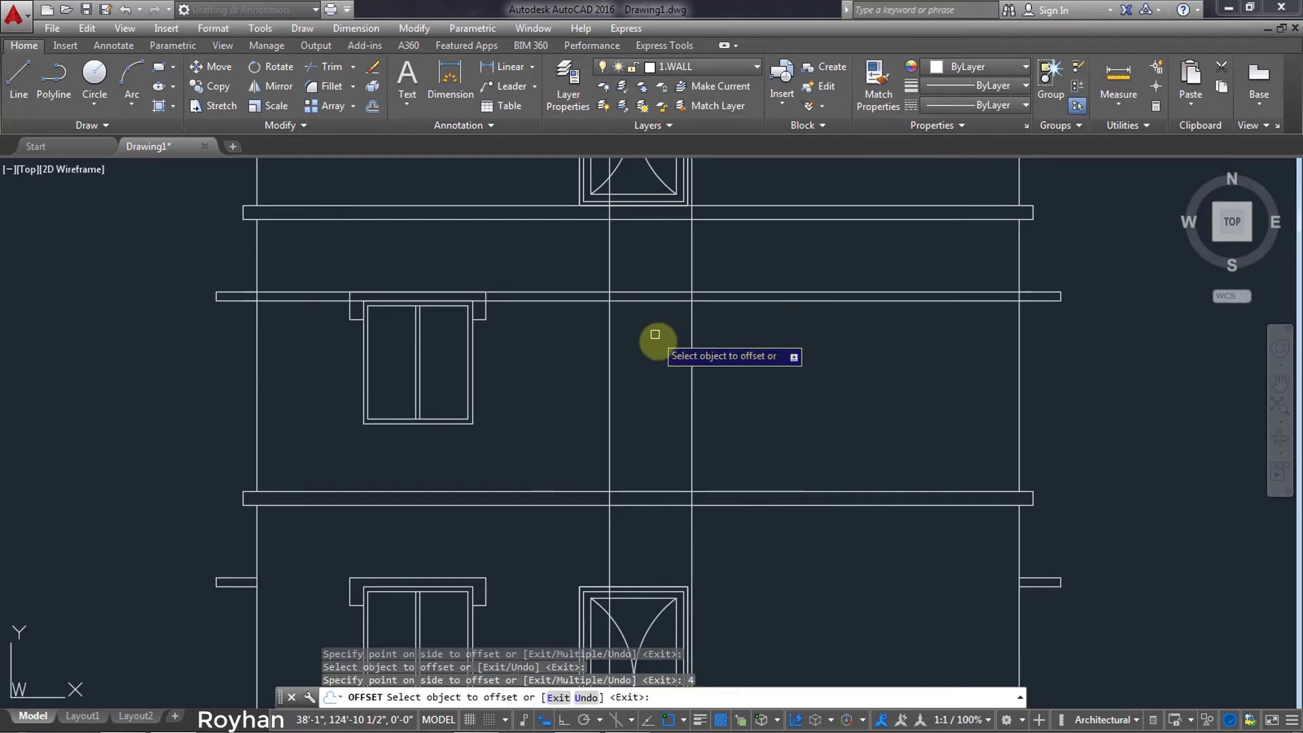
{"action": "key", "text": "Escape"}
{"action": "type", "text": "REC"}
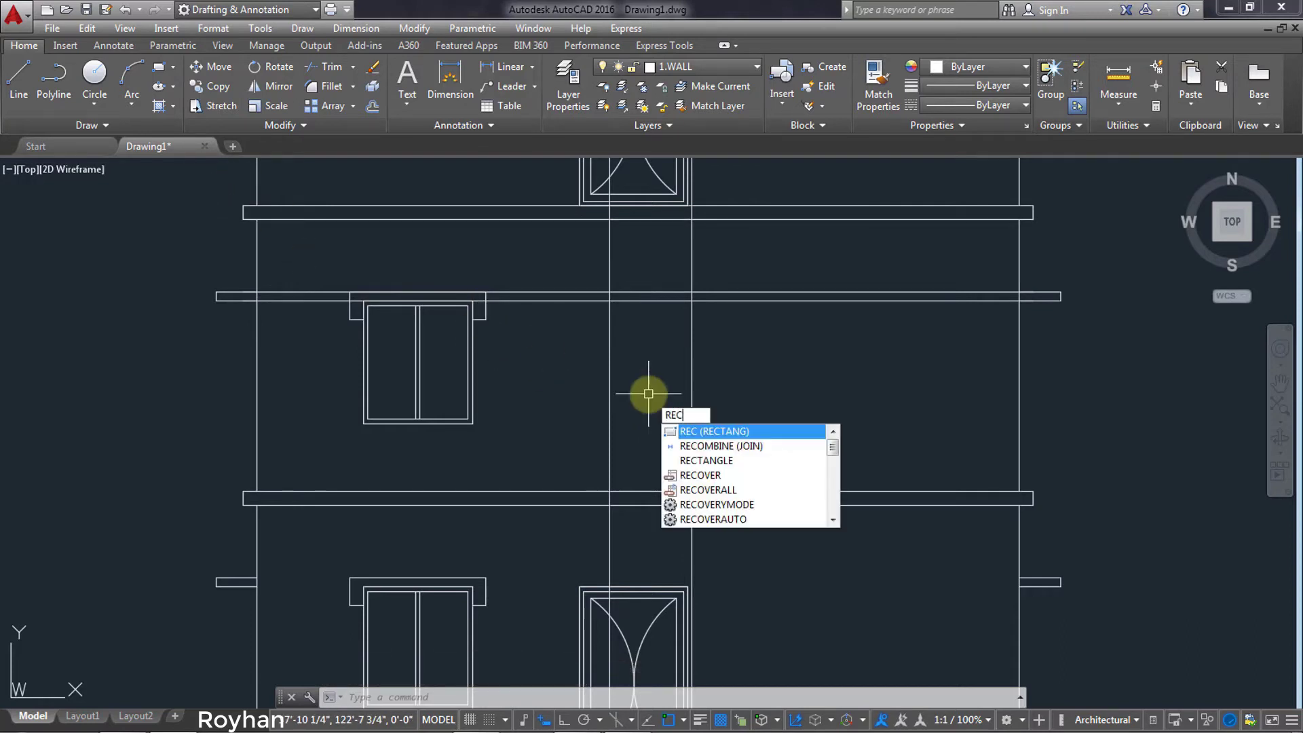
Begin a 3'-long rectangle by dimensions from the lintel intersection, then cancel it.
{"action": "key", "text": "Return"}
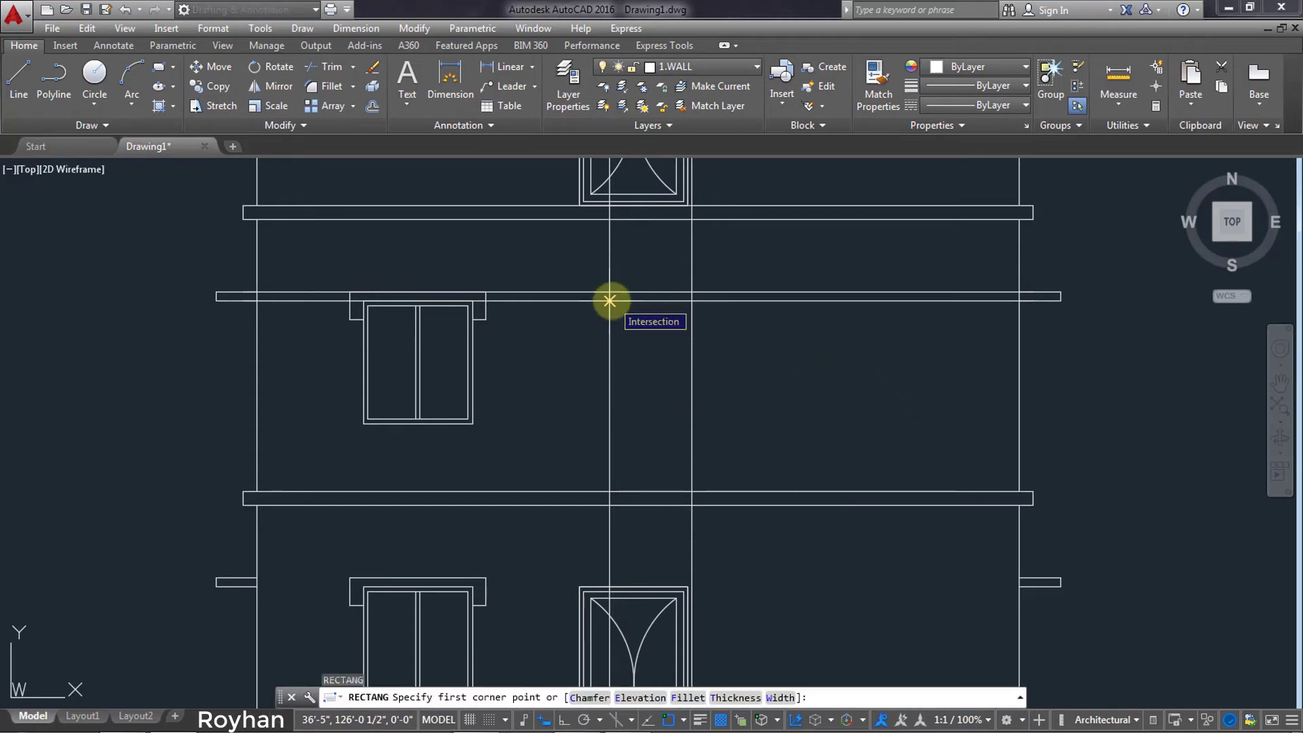
{"action": "left_click", "coordinate": [610, 301]}
{"action": "right_click", "coordinate": [663, 376]}
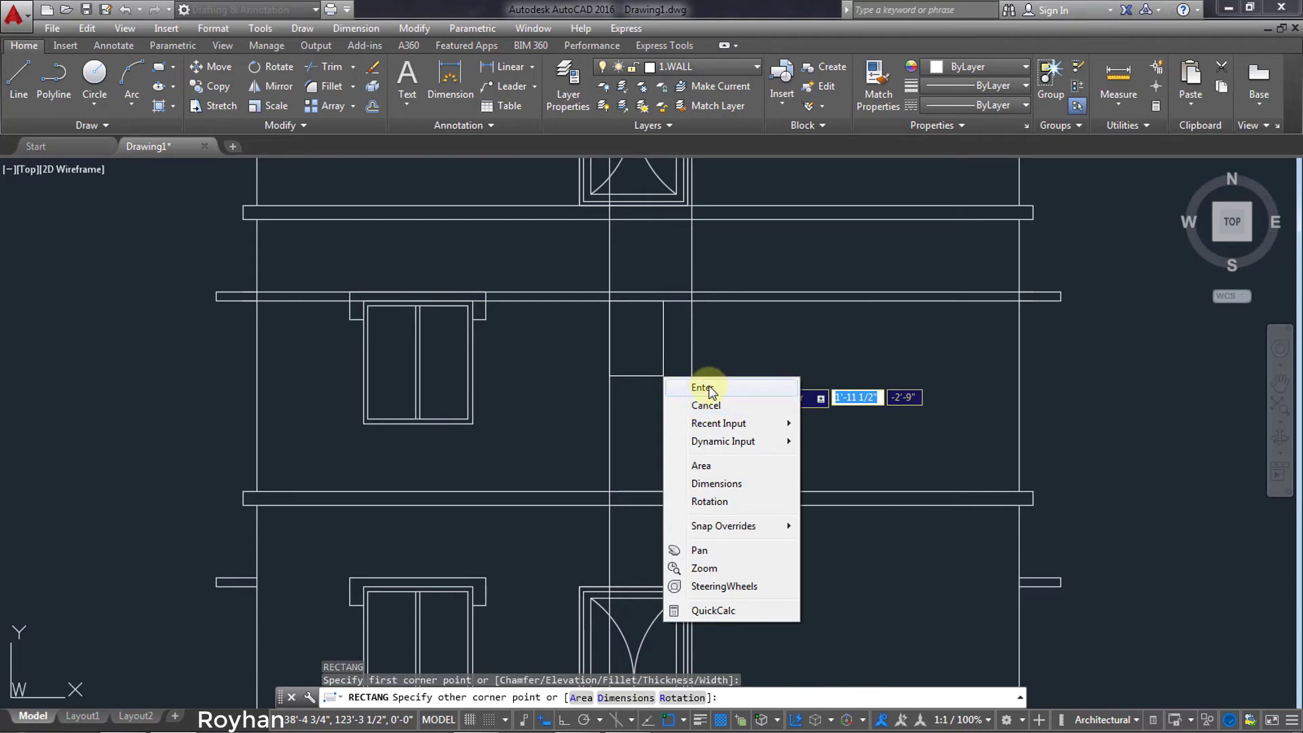
{"action": "left_click", "coordinate": [714, 483]}
{"action": "type", "text": "3'"}
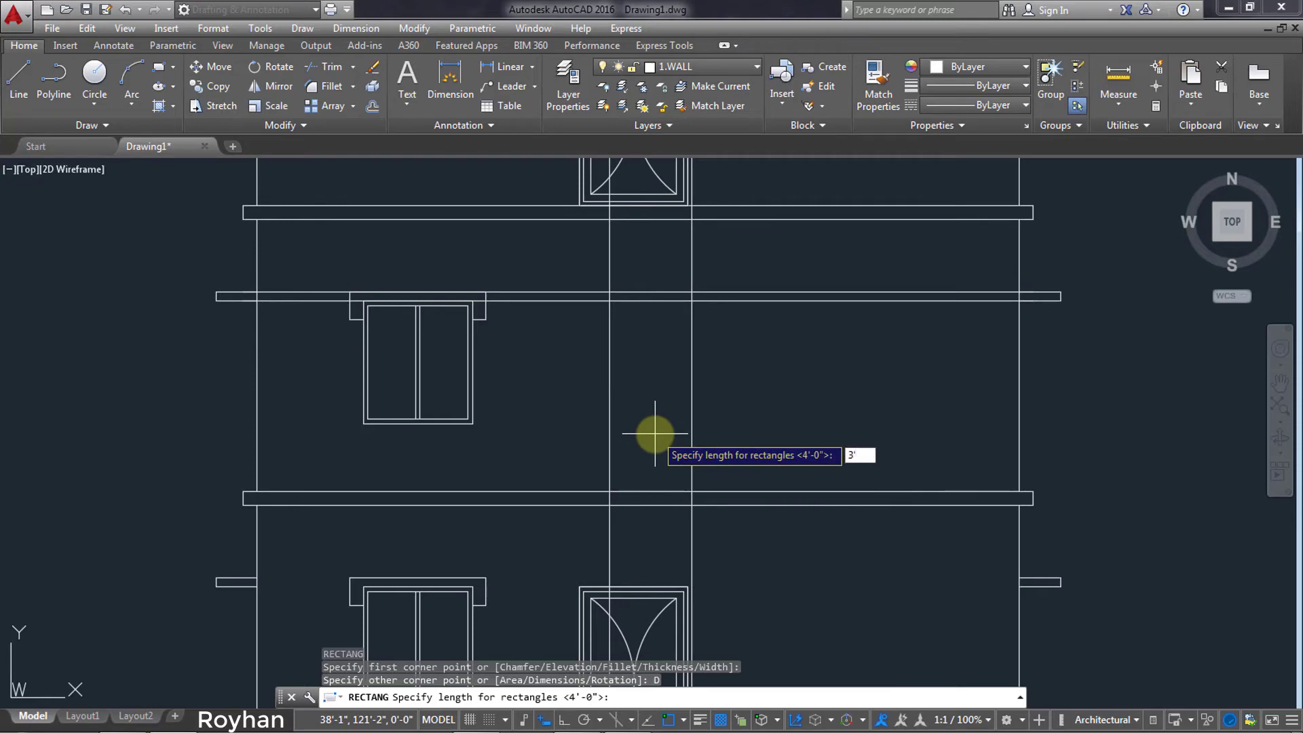
{"action": "key", "text": "Return"}
{"action": "key", "text": "Return"}
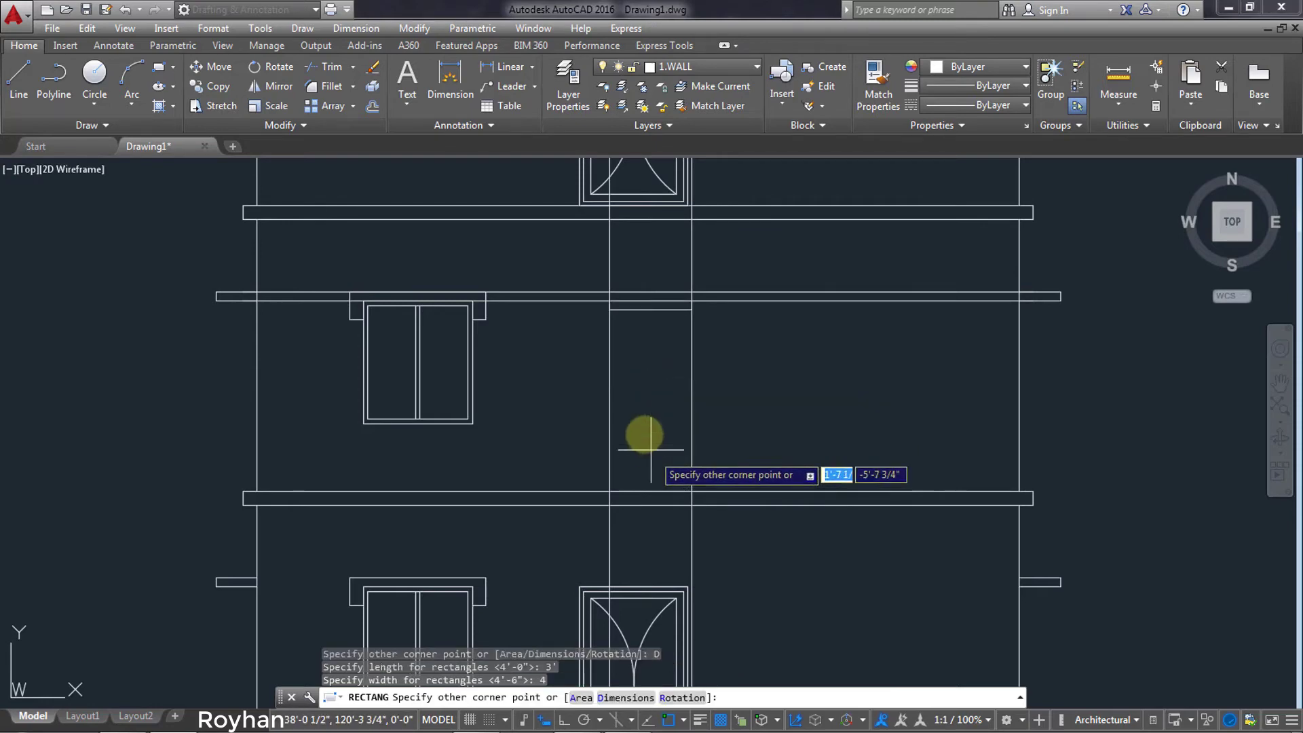
{"action": "key", "text": "Escape"}
{"action": "type", "text": "re"}
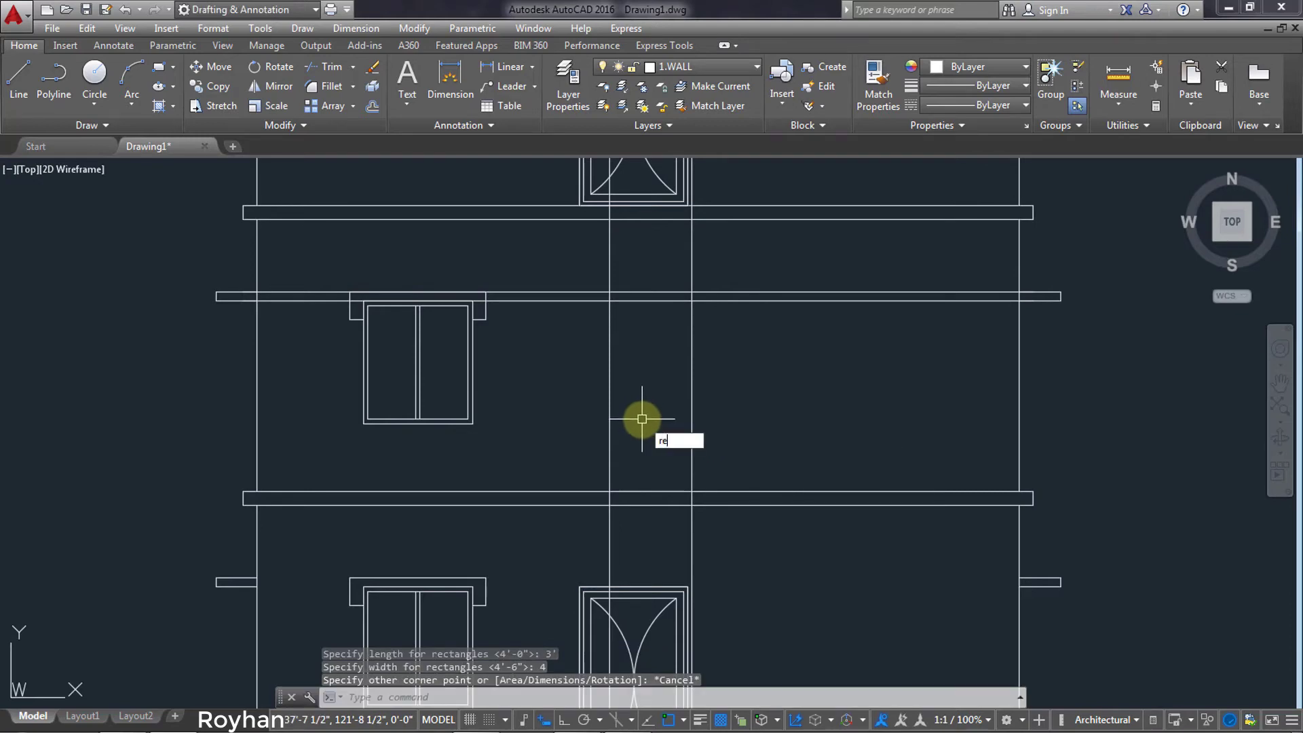
Draw a 3' by 4 stair-window rectangle from where the lintel meets the construction line.
{"action": "type", "text": "c"}
{"action": "key", "text": "Return"}
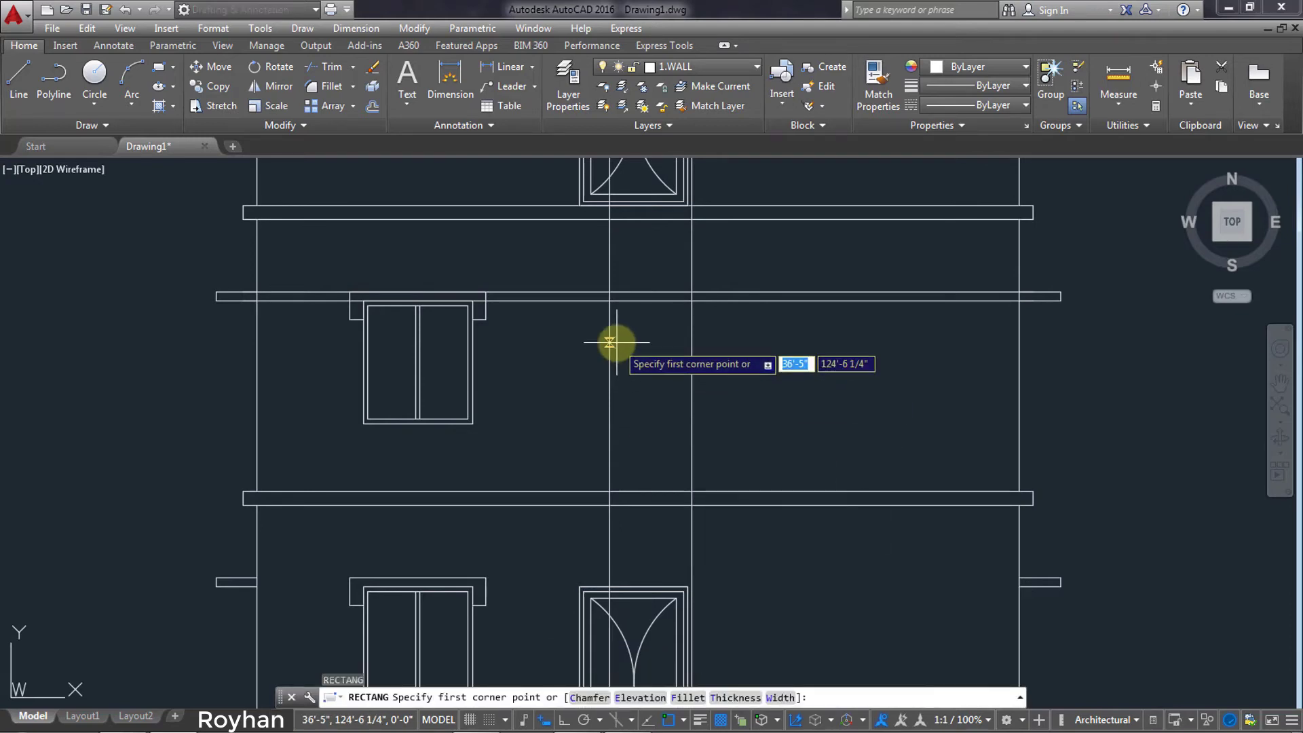
{"action": "left_click", "coordinate": [609, 299]}
{"action": "right_click", "coordinate": [660, 384]}
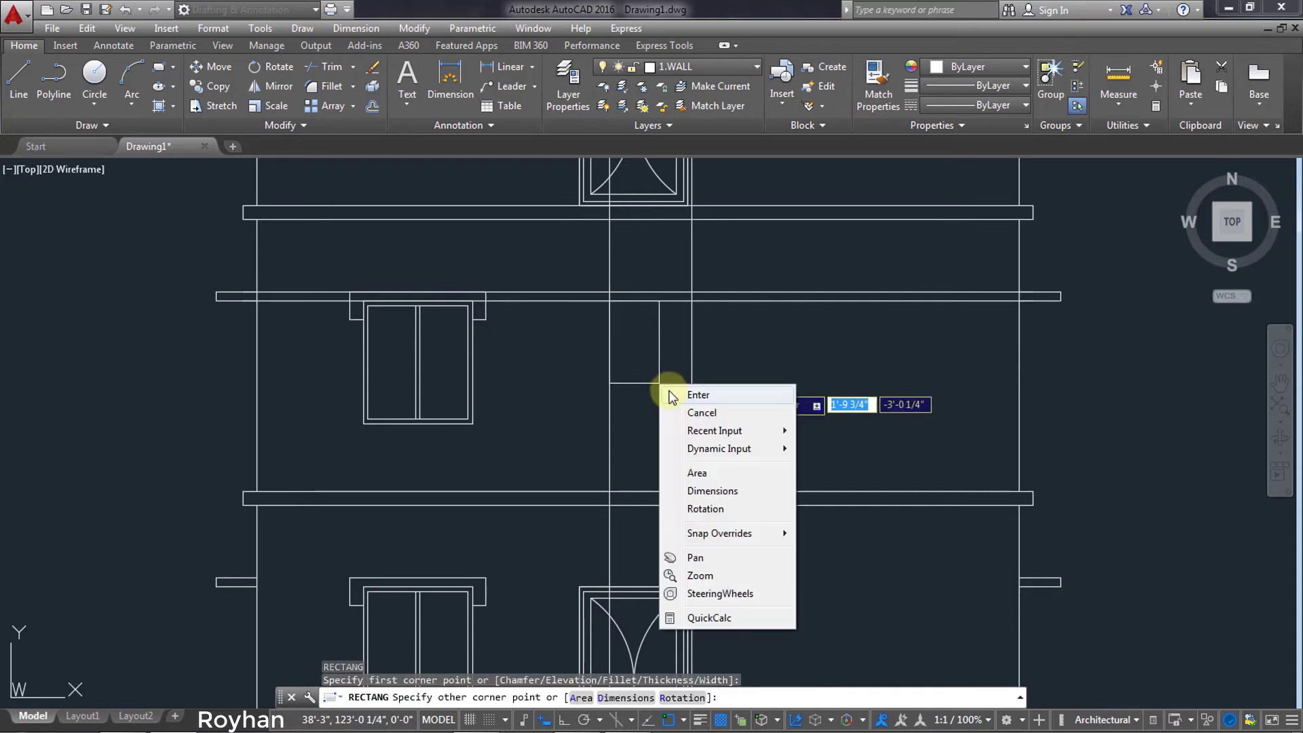
{"action": "left_click", "coordinate": [713, 491]}
{"action": "type", "text": "3'"}
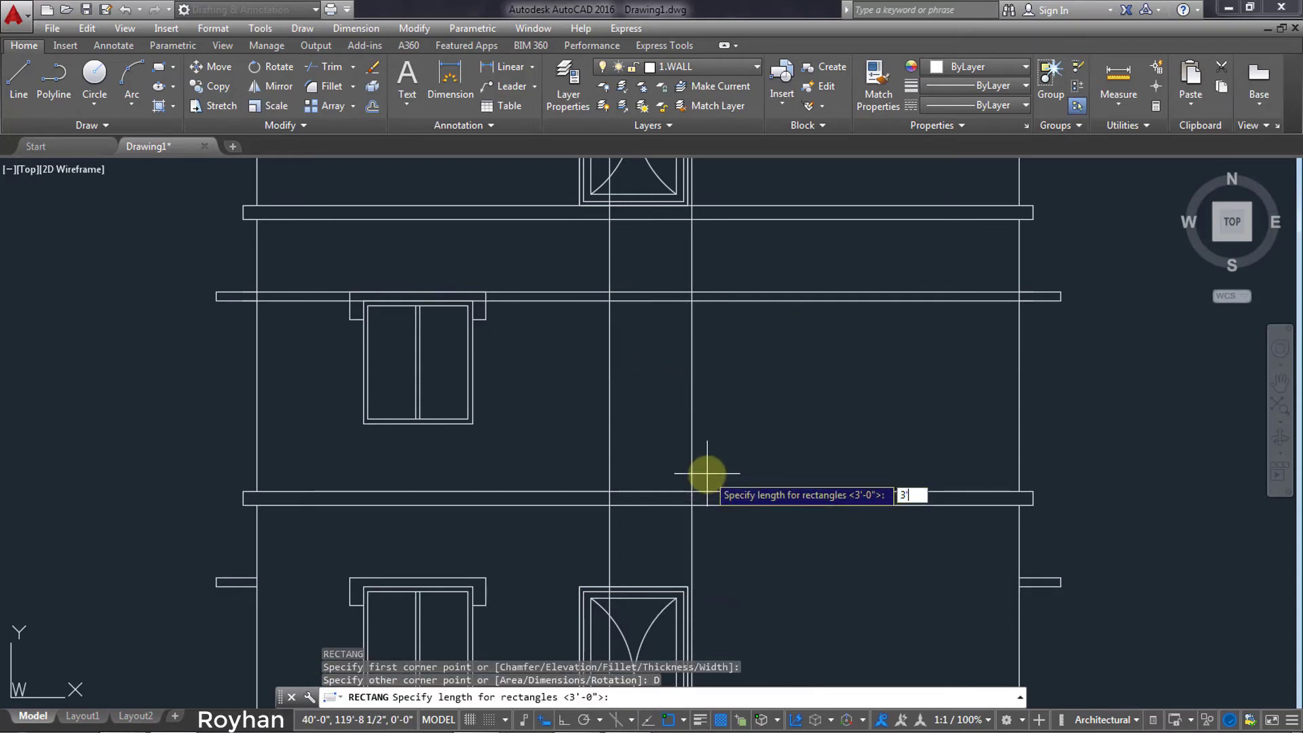
{"action": "key", "text": "Return"}
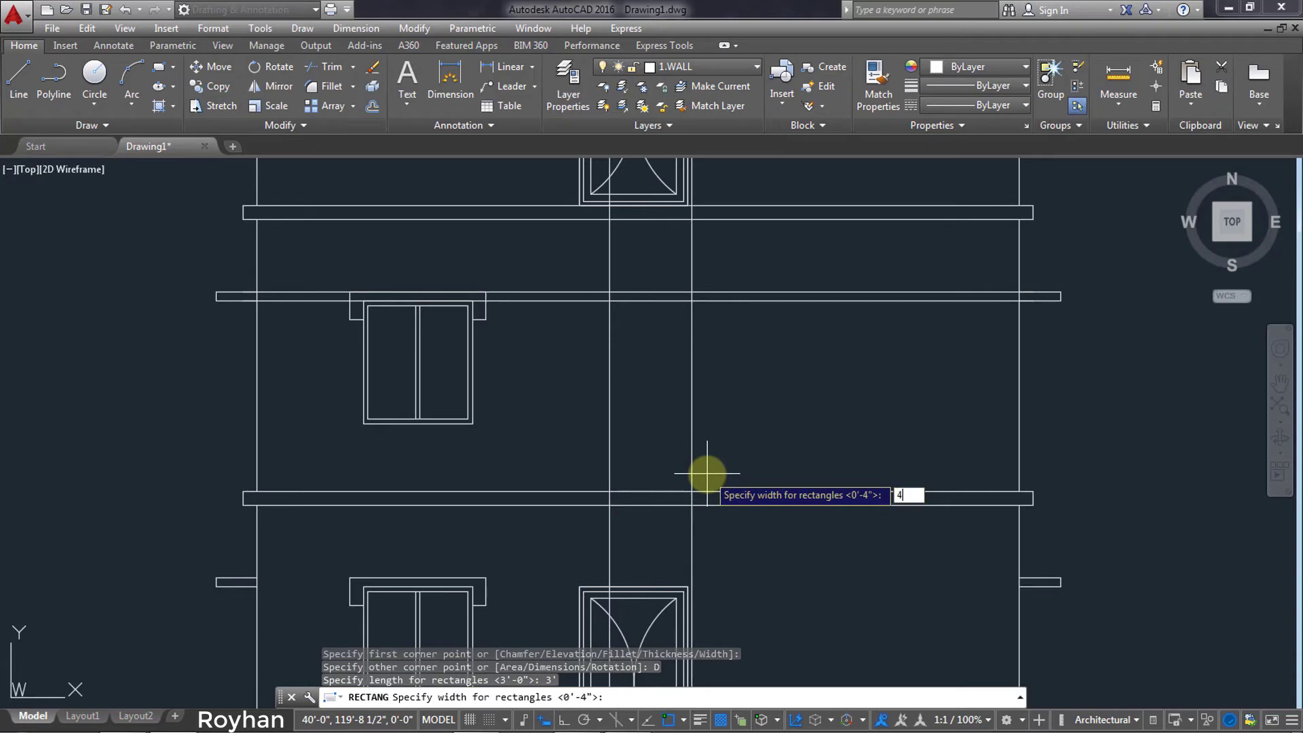
{"action": "key", "text": "Return"}
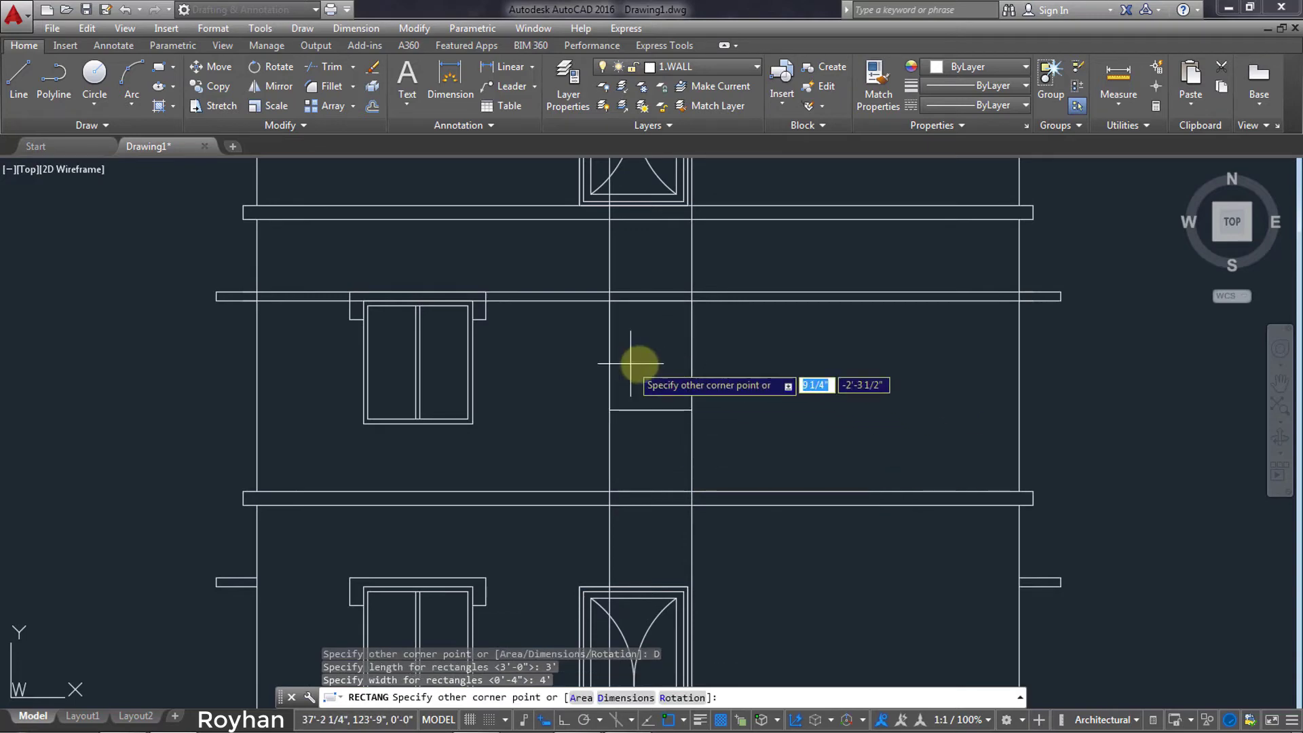
{"action": "left_click", "coordinate": [643, 364]}
{"action": "type", "text": "o"}
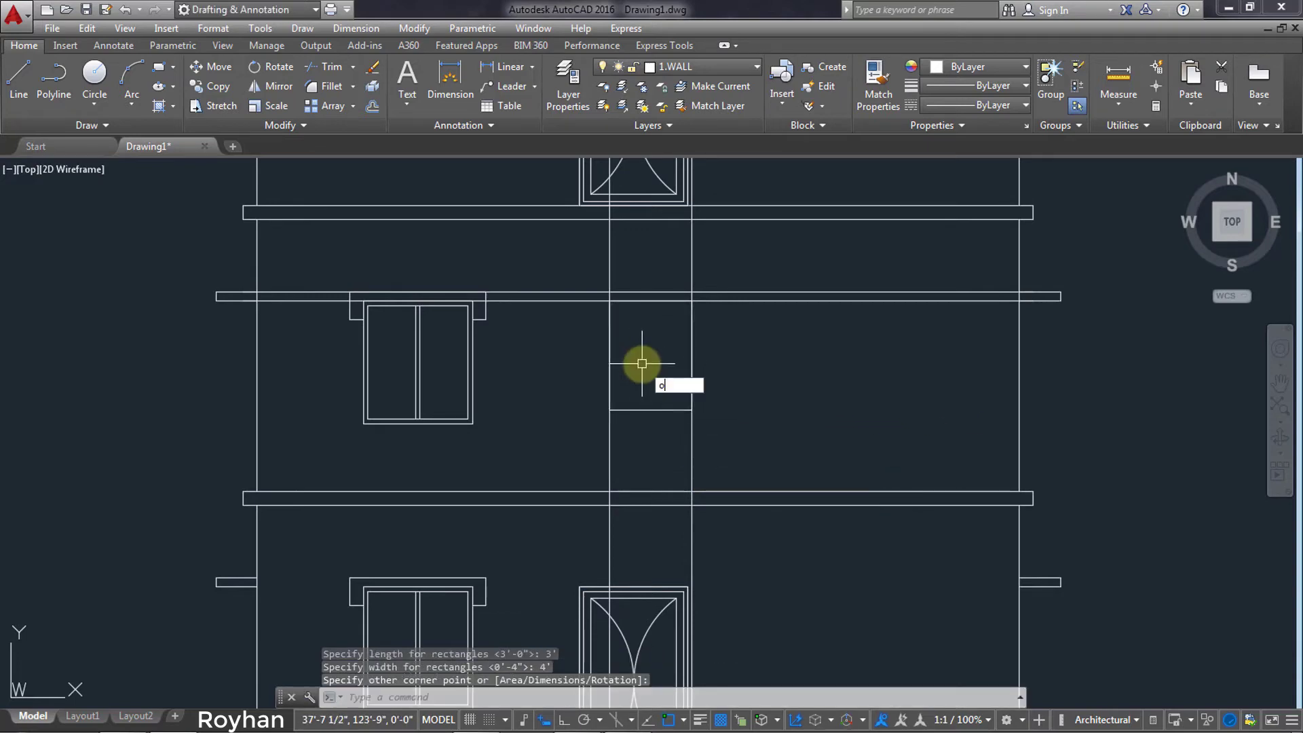
{"action": "key", "text": "Return"}
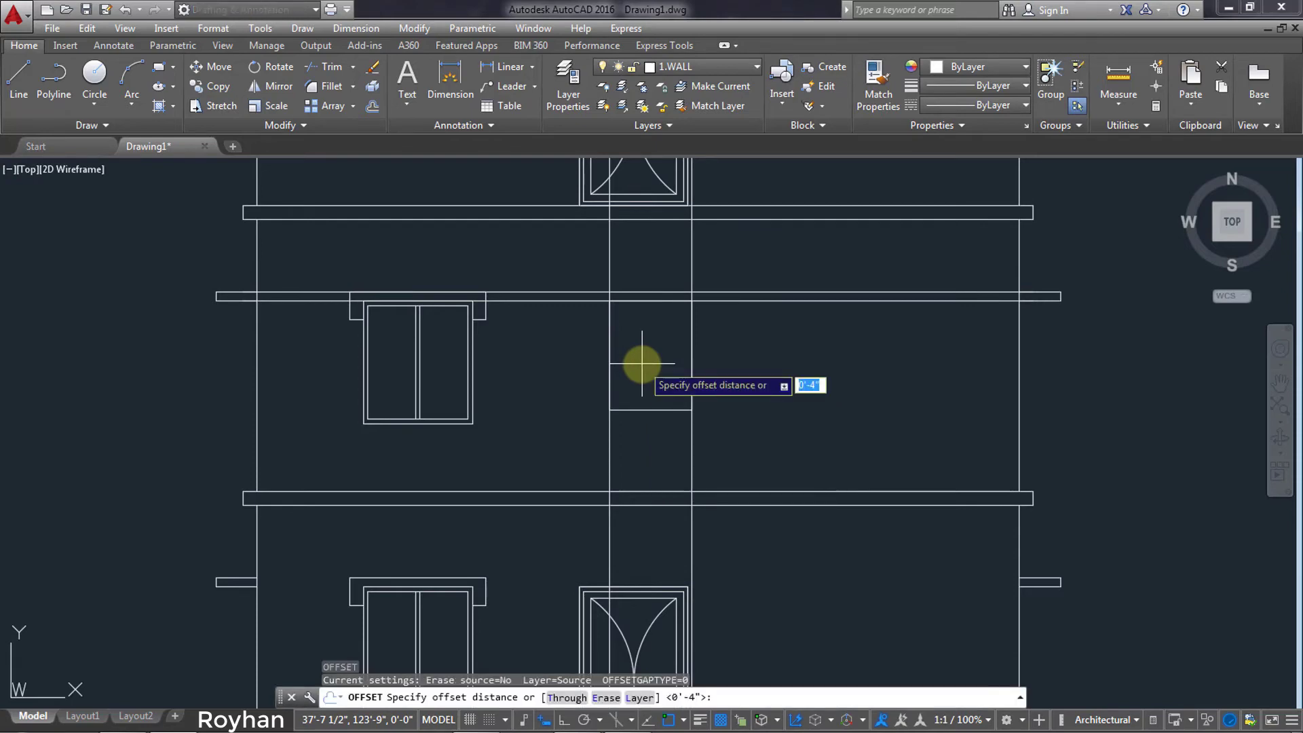
{"action": "type", "text": "2"}
Offset the stair-window rectangle 2" inward to form its inner frame.
{"action": "key", "text": "Return"}
{"action": "left_click", "coordinate": [637, 410]}
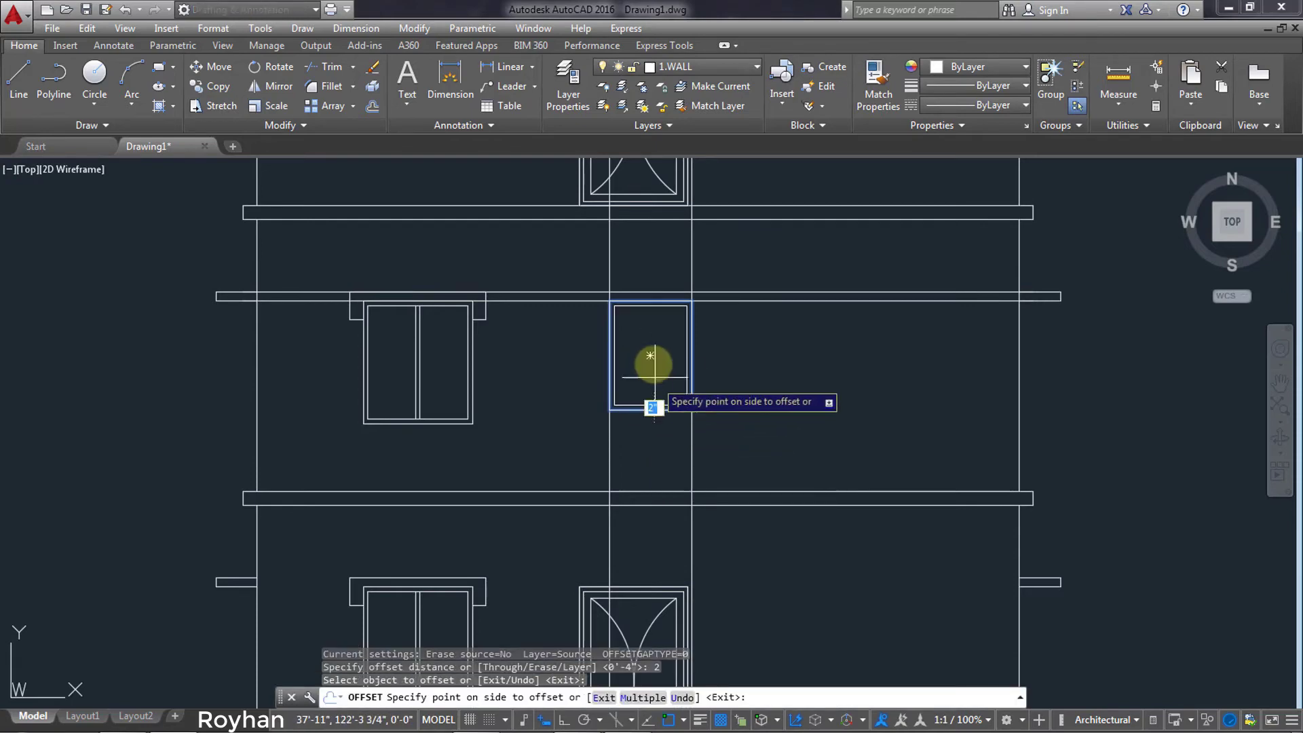
{"action": "left_click", "coordinate": [652, 352]}
{"action": "key", "text": "Return"}
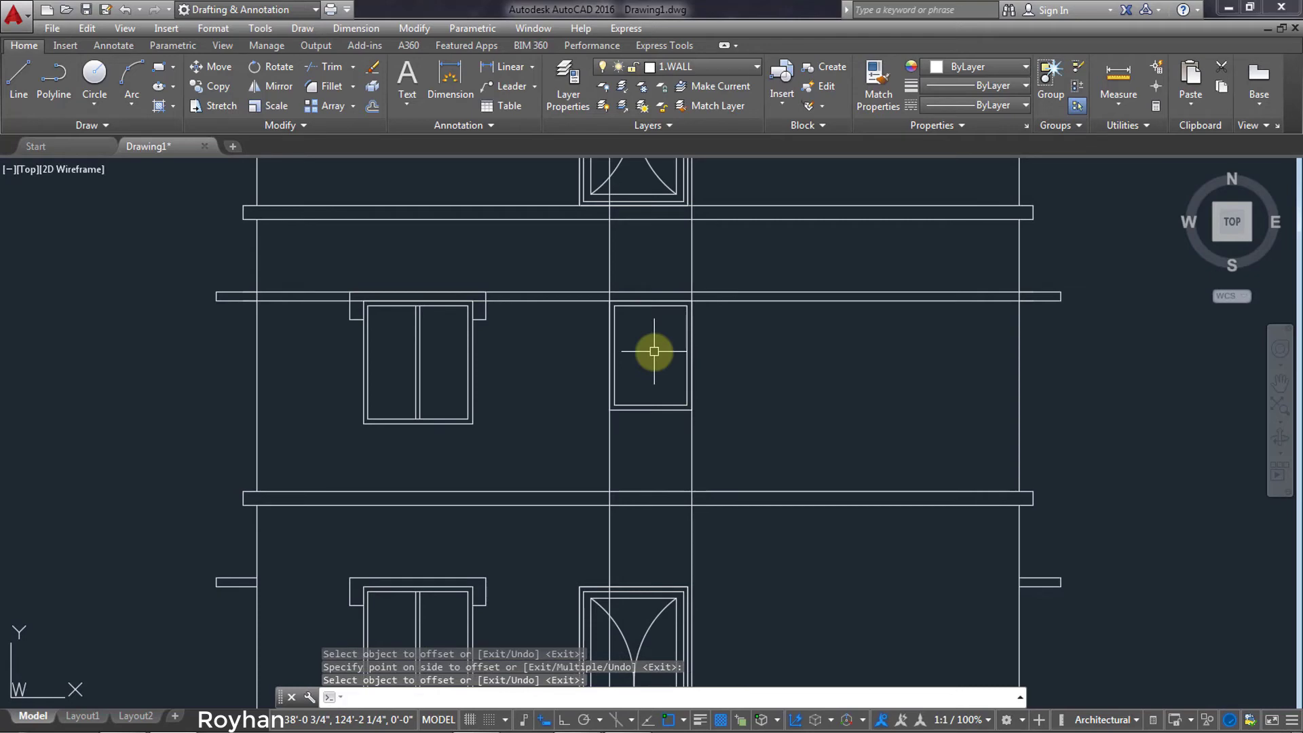
Draw a vertical dividing line from the window's top midpoint to its bottom edge.
{"action": "type", "text": "l"}
{"action": "key", "text": "Return"}
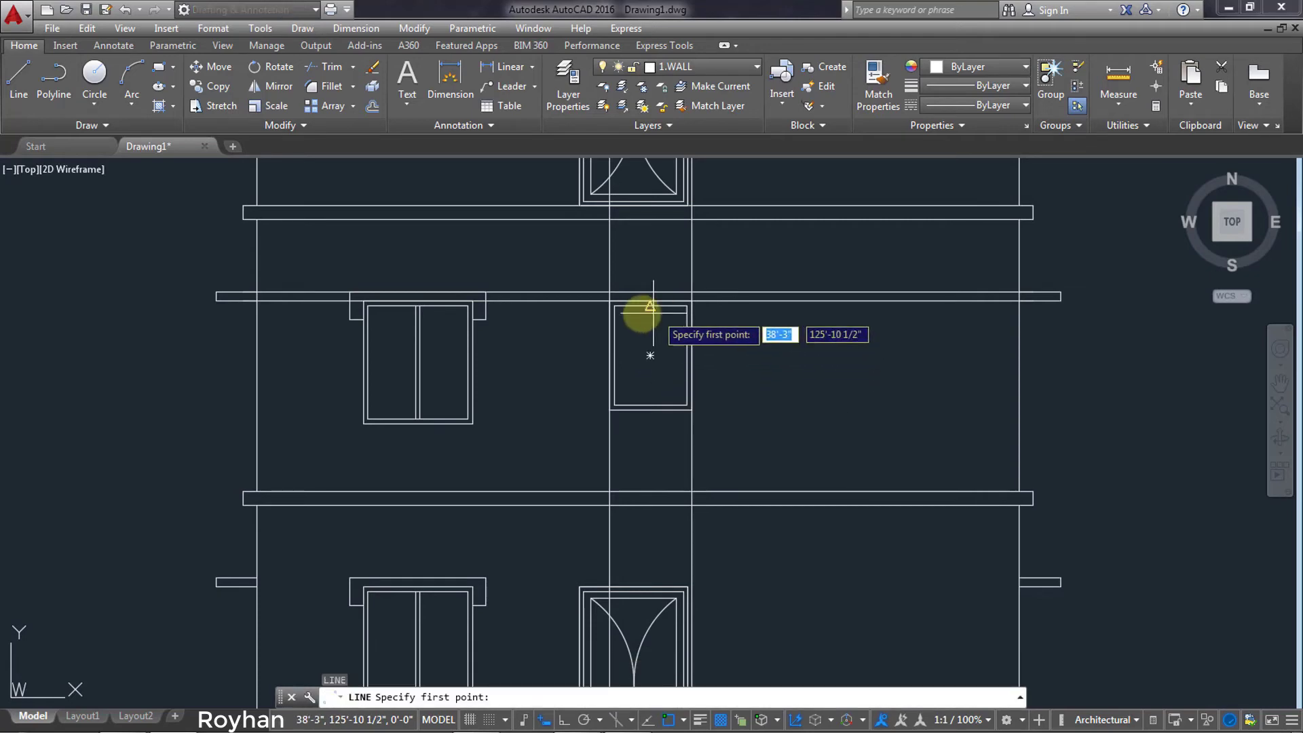
{"action": "left_click", "coordinate": [650, 307]}
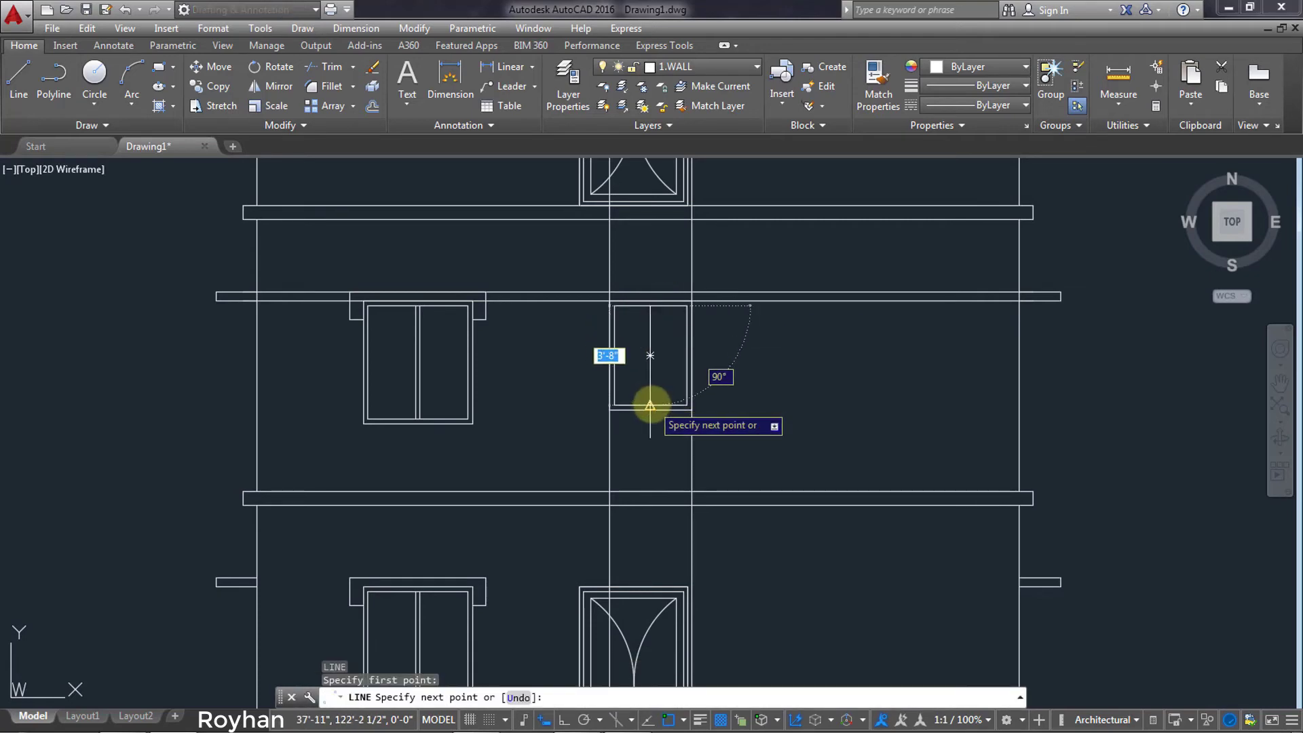
{"action": "left_click", "coordinate": [651, 405]}
{"action": "key", "text": "Return"}
{"action": "type", "text": "o"}
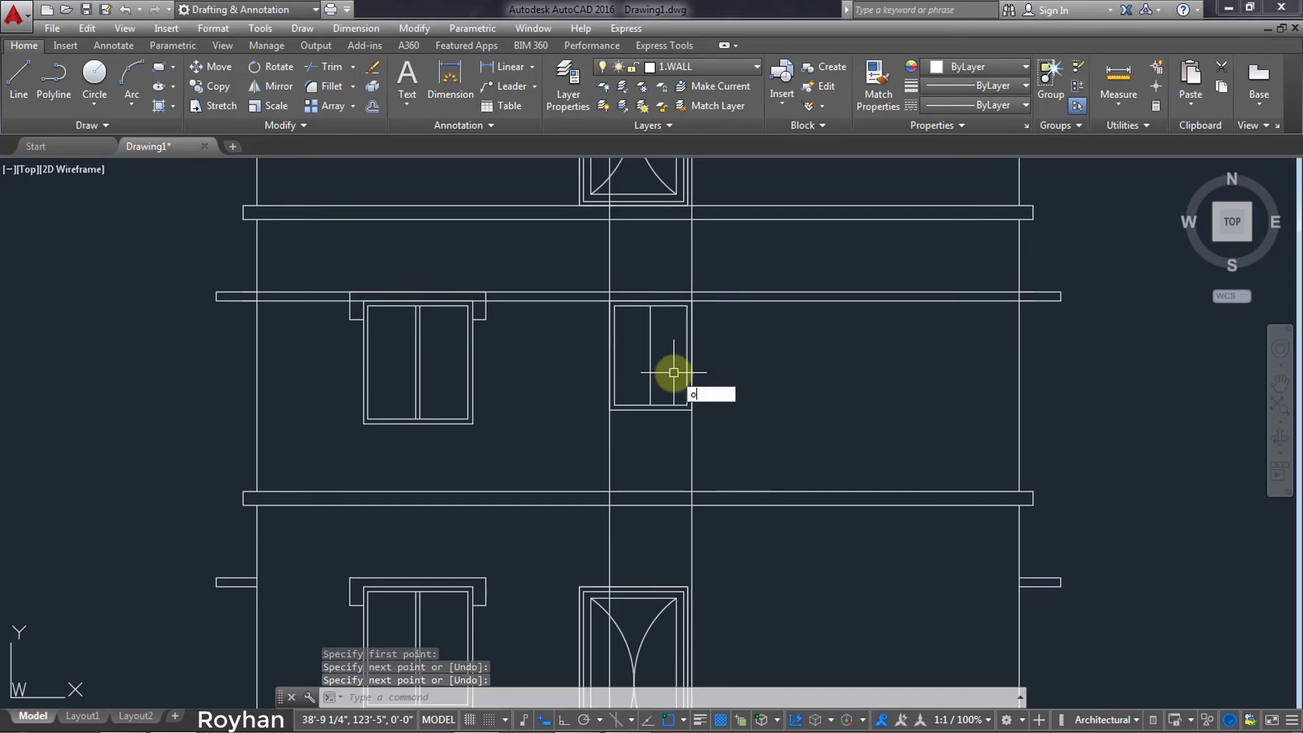
Offset the dividing line 1" to both sides for a double mullion, then delete the original.
{"action": "key", "text": "Return"}
{"action": "type", "text": "1"}
{"action": "key", "text": "Return"}
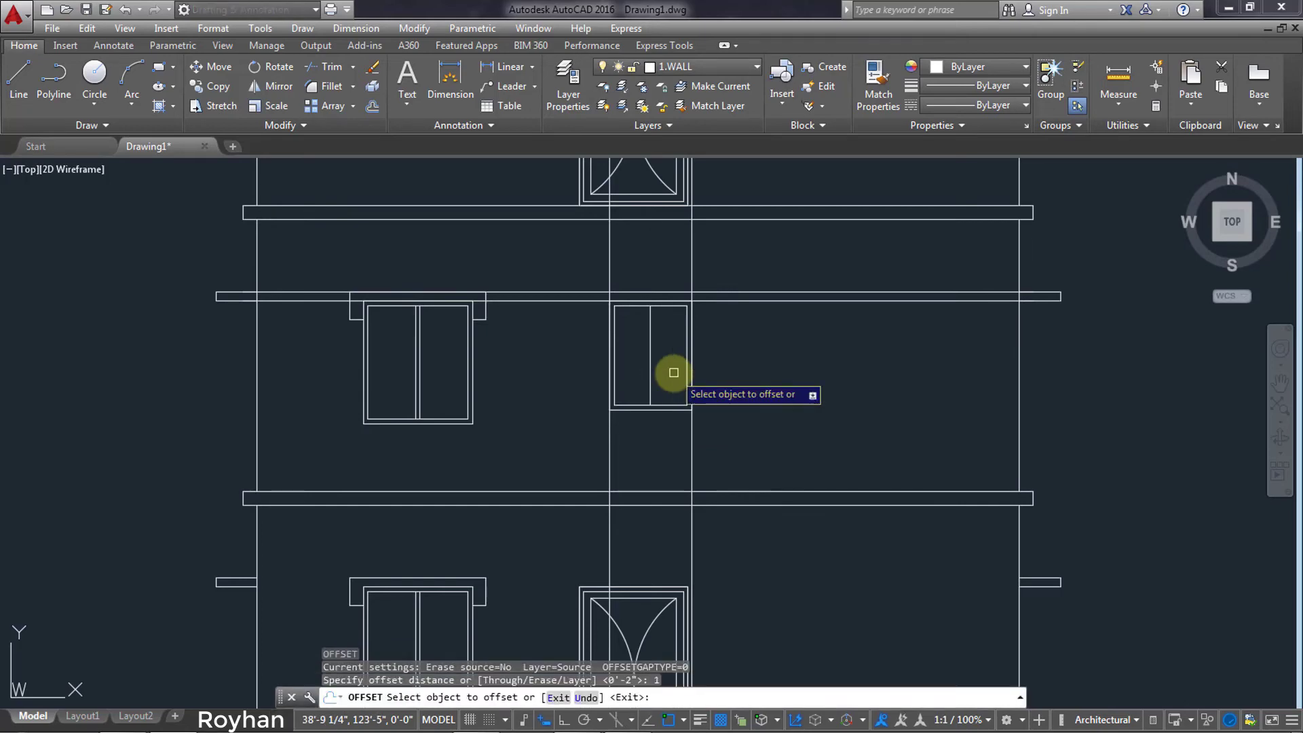
{"action": "left_click", "coordinate": [650, 370]}
{"action": "scroll", "coordinate": [668, 367], "scroll_direction": "up", "scroll_amount": 2}
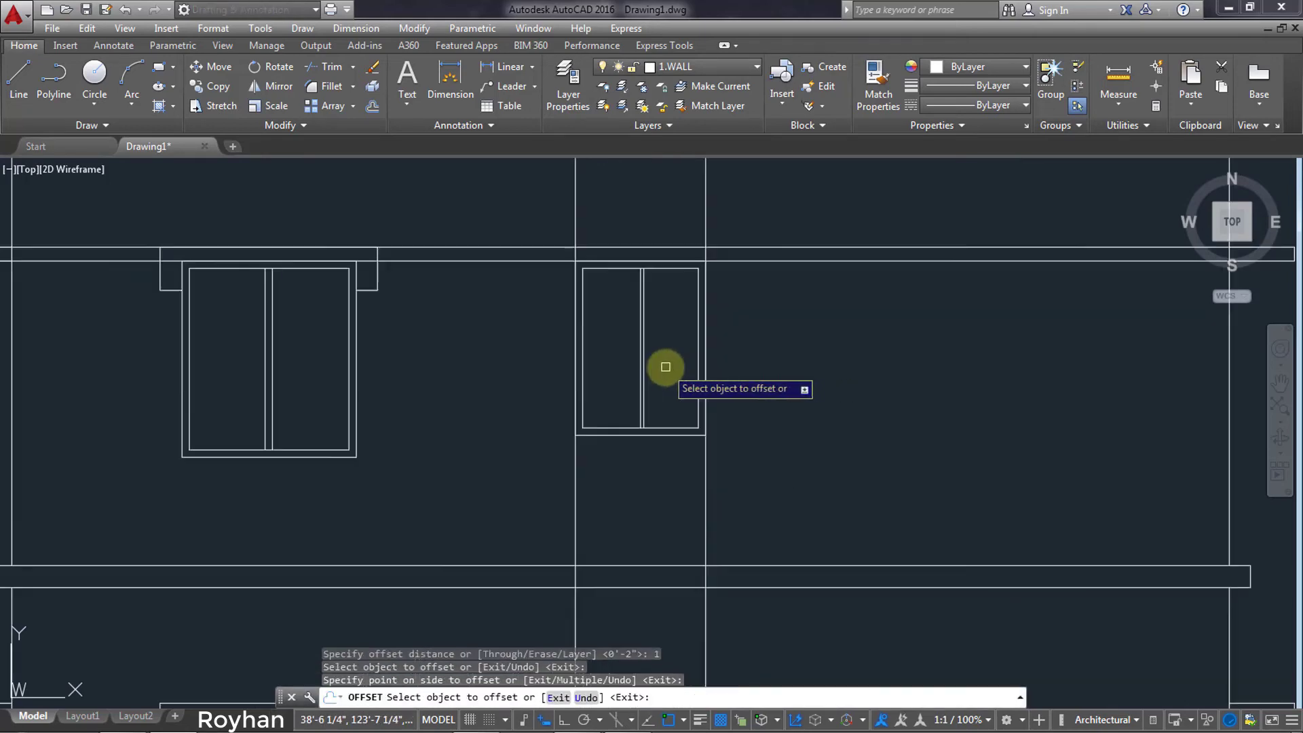
{"action": "scroll", "coordinate": [638, 367], "scroll_direction": "up", "scroll_amount": 2}
{"action": "left_click", "coordinate": [626, 368]}
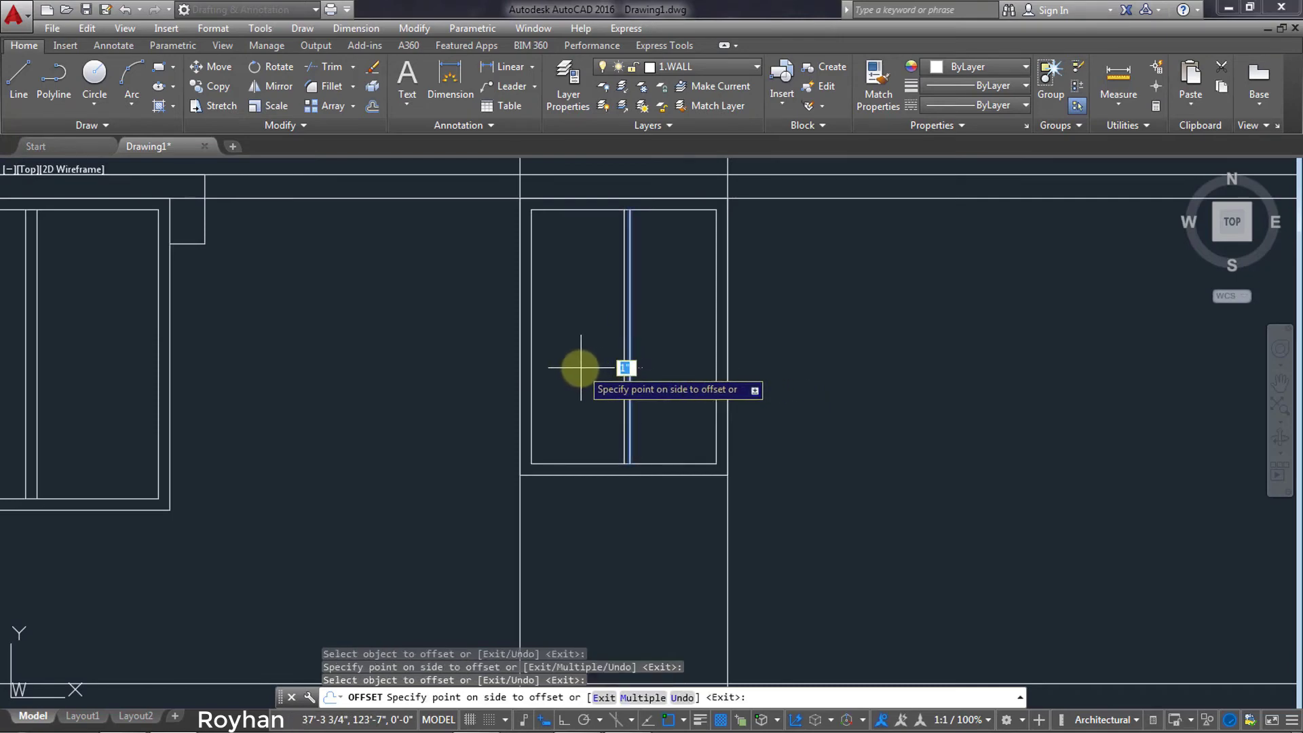
{"action": "left_click", "coordinate": [581, 367]}
{"action": "left_click", "coordinate": [619, 385]}
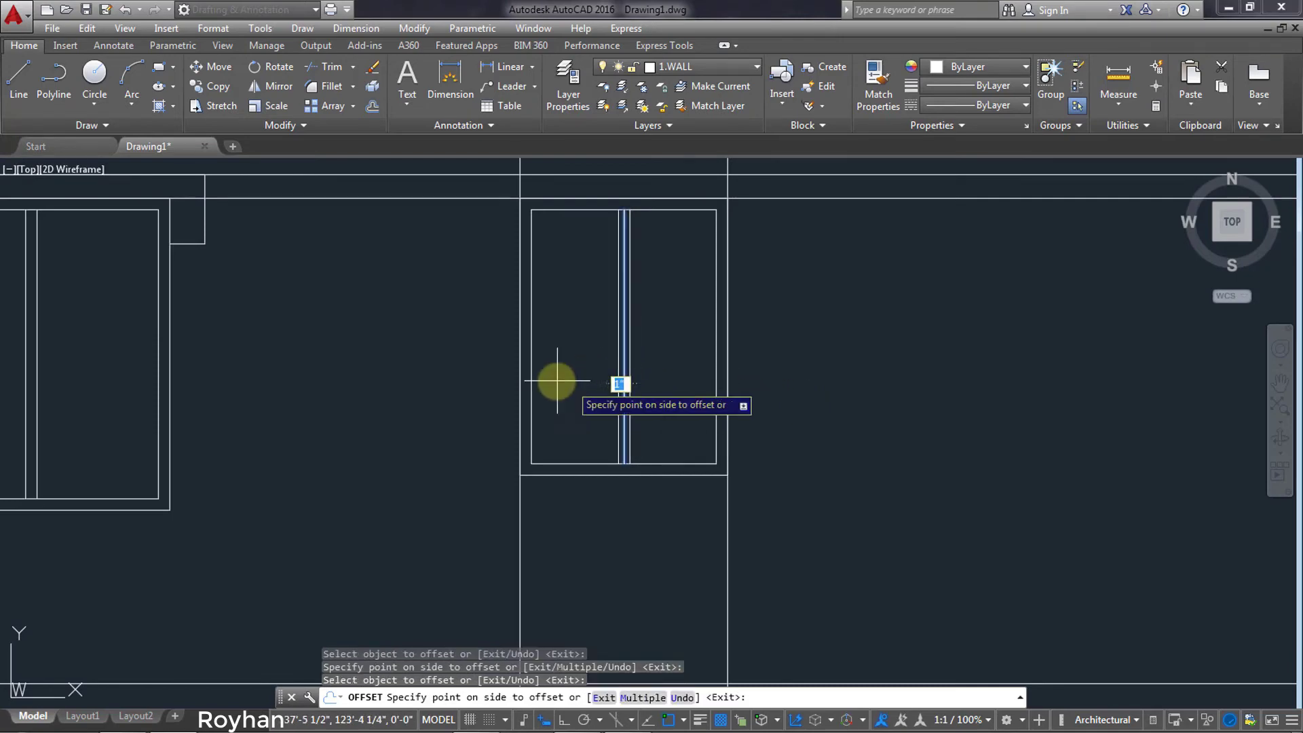
{"action": "left_click", "coordinate": [556, 382]}
{"action": "key", "text": "Return"}
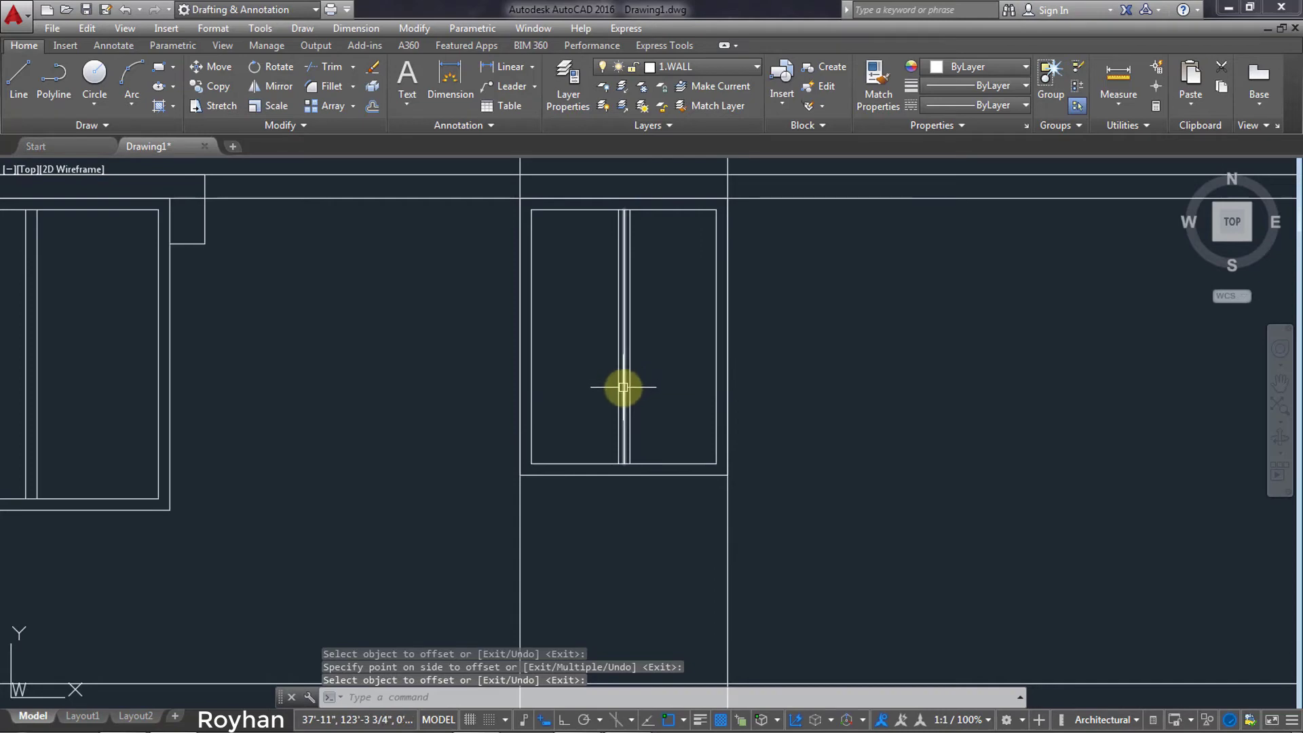
{"action": "key", "text": "Delete"}
Delete a stray object, then the long horizontal band line across the floor.
{"action": "scroll", "coordinate": [658, 401], "scroll_direction": "up", "scroll_amount": 1}
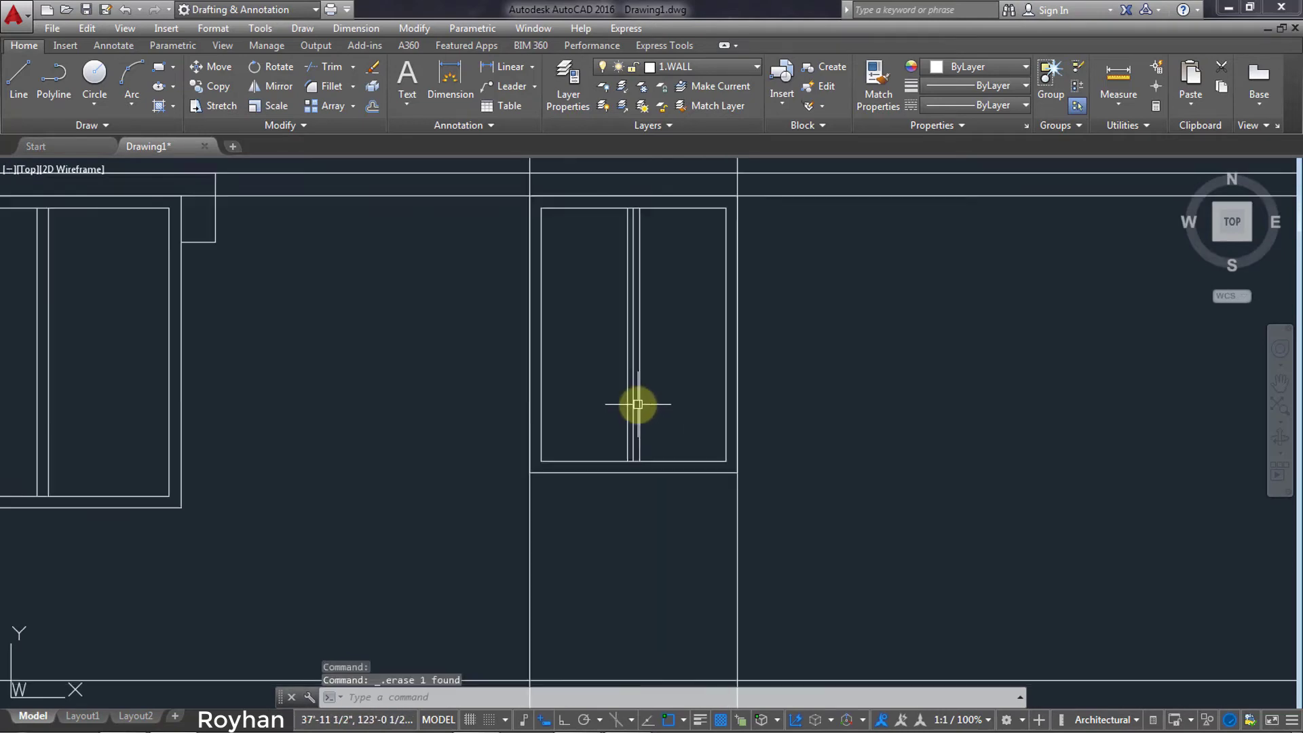
{"action": "scroll", "coordinate": [634, 401], "scroll_direction": "up", "scroll_amount": 1}
{"action": "left_click", "coordinate": [628, 412]}
{"action": "key", "text": "Delete"}
{"action": "scroll", "coordinate": [645, 420], "scroll_direction": "down", "scroll_amount": 4}
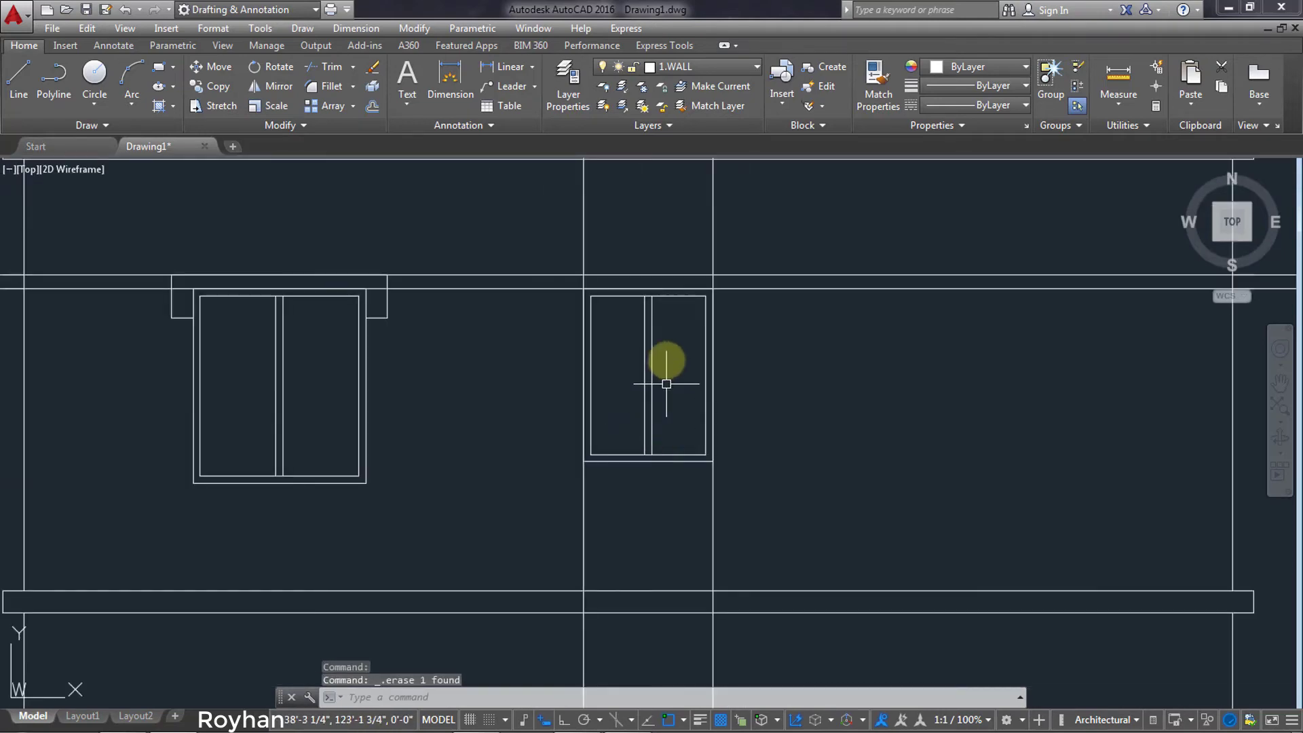
{"action": "scroll", "coordinate": [669, 379], "scroll_direction": "down", "scroll_amount": 2}
{"action": "middle_click_drag", "start_coordinate": [668, 361], "coordinate": [666, 387]}
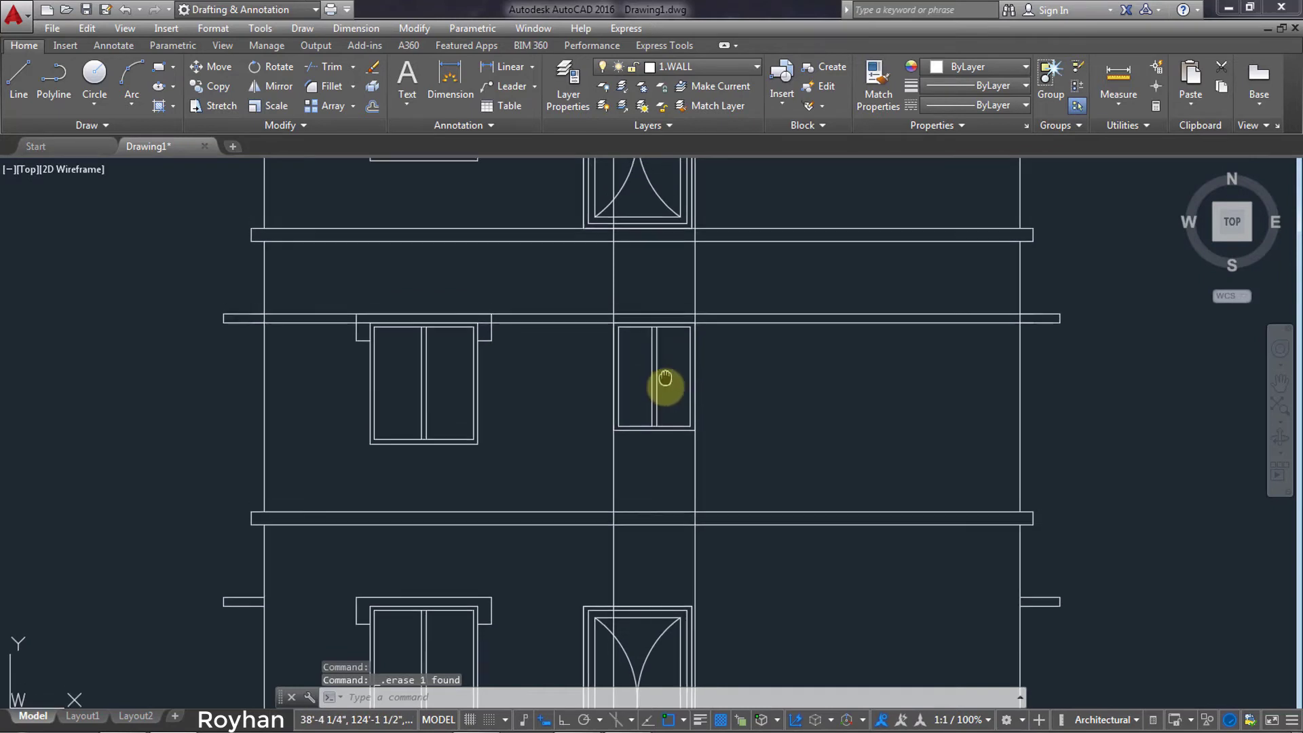
{"action": "left_click", "coordinate": [580, 367]}
{"action": "left_click", "coordinate": [548, 290]}
{"action": "key", "text": "Delete"}
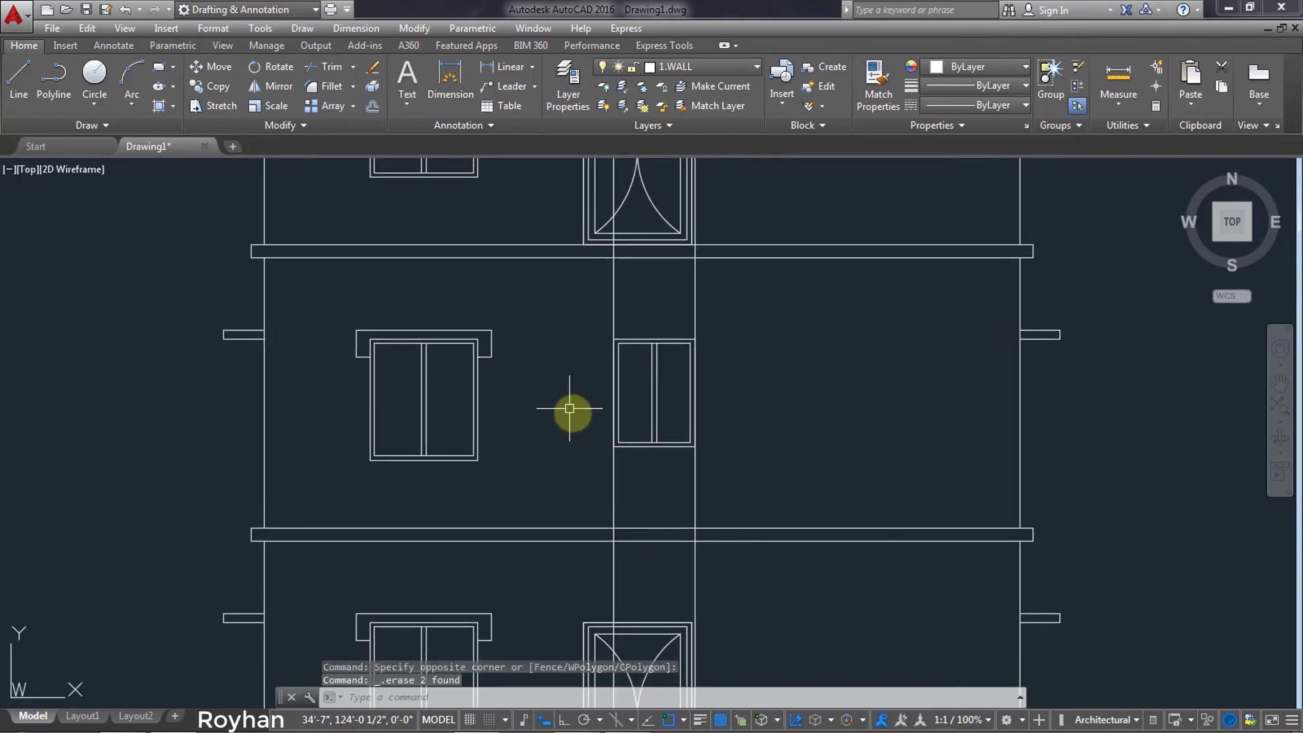
Select the stair-bay doors on the next two floors up.
{"action": "mouse_move", "coordinate": [765, 413]}
{"action": "middle_mouse_down"}
{"action": "mouse_move", "coordinate": [748, 556]}
{"action": "mouse_move", "coordinate": [748, 527]}
{"action": "mouse_move", "coordinate": [746, 538]}
{"action": "middle_mouse_up"}
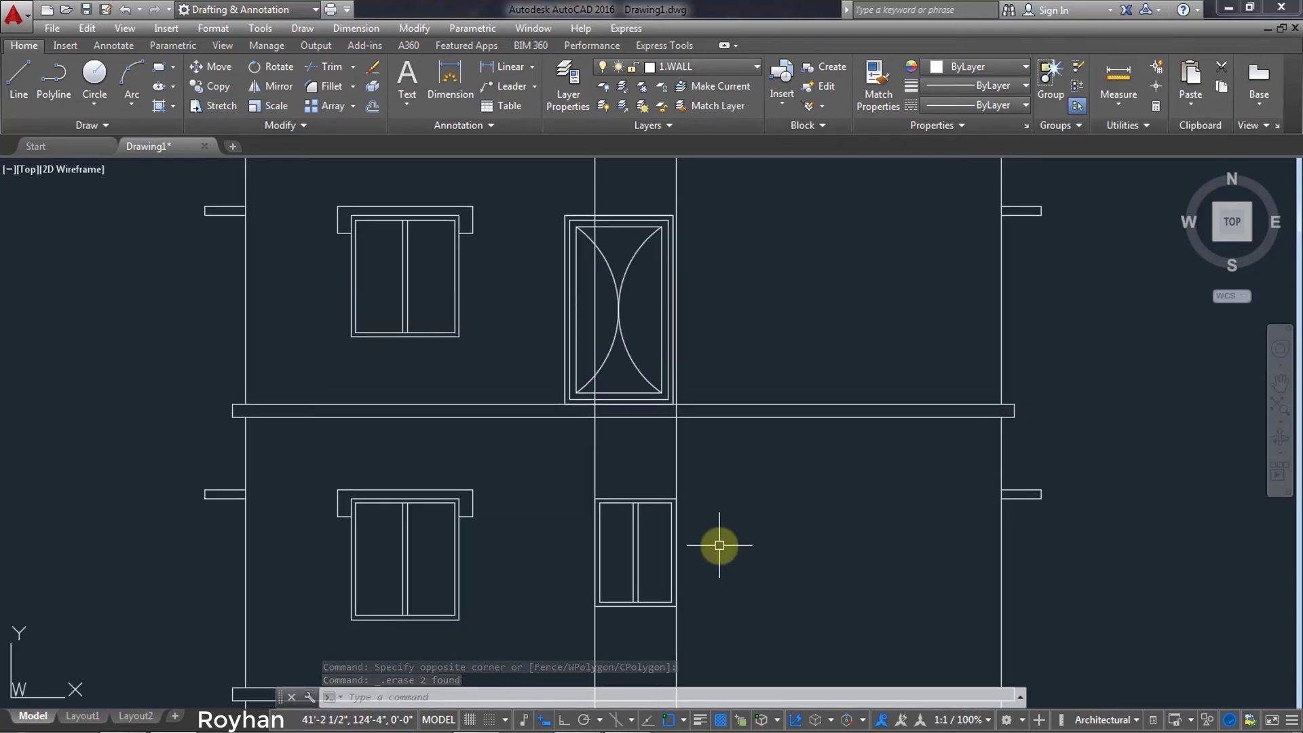
{"action": "scroll", "coordinate": [626, 349], "scroll_direction": "down", "scroll_amount": 2}
{"action": "scroll", "coordinate": [722, 364], "scroll_direction": "down", "scroll_amount": 4}
{"action": "scroll", "coordinate": [736, 437], "scroll_direction": "down", "scroll_amount": 1}
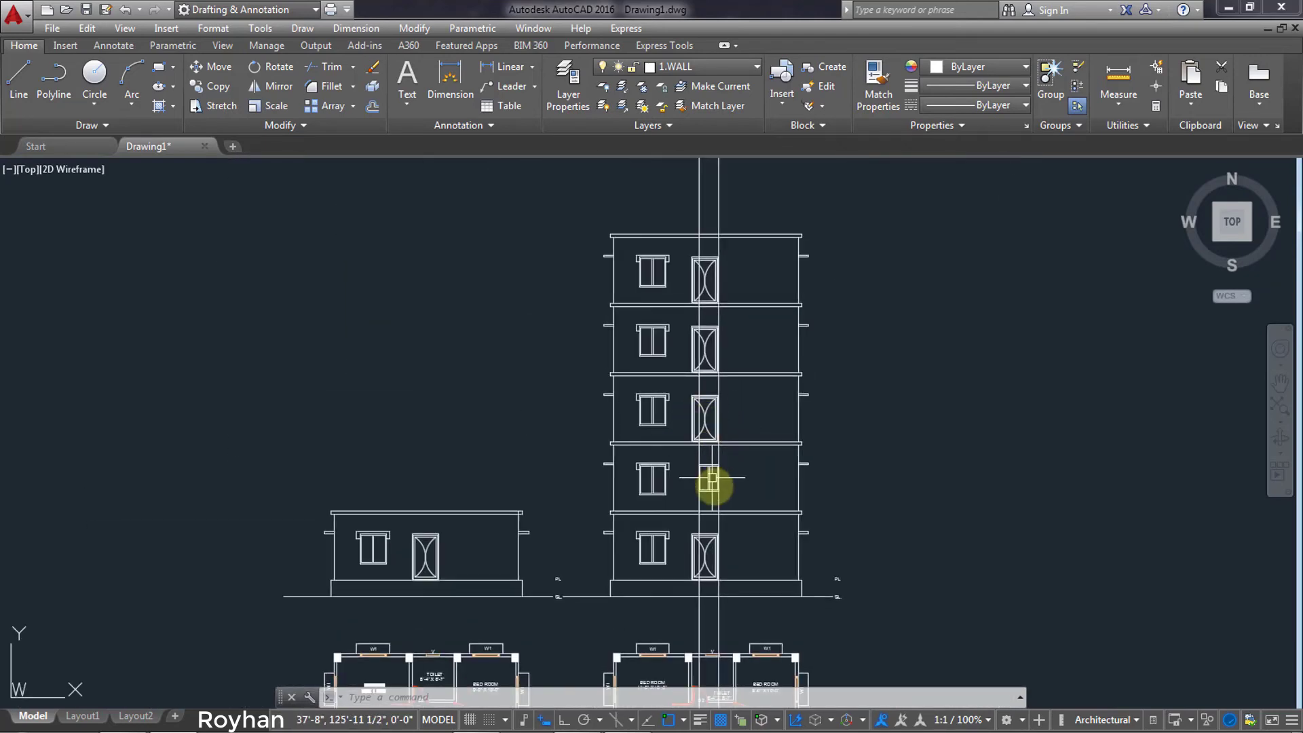
{"action": "scroll", "coordinate": [710, 479], "scroll_direction": "up", "scroll_amount": 4}
{"action": "left_click", "coordinate": [770, 443]}
{"action": "left_click", "coordinate": [631, 314]}
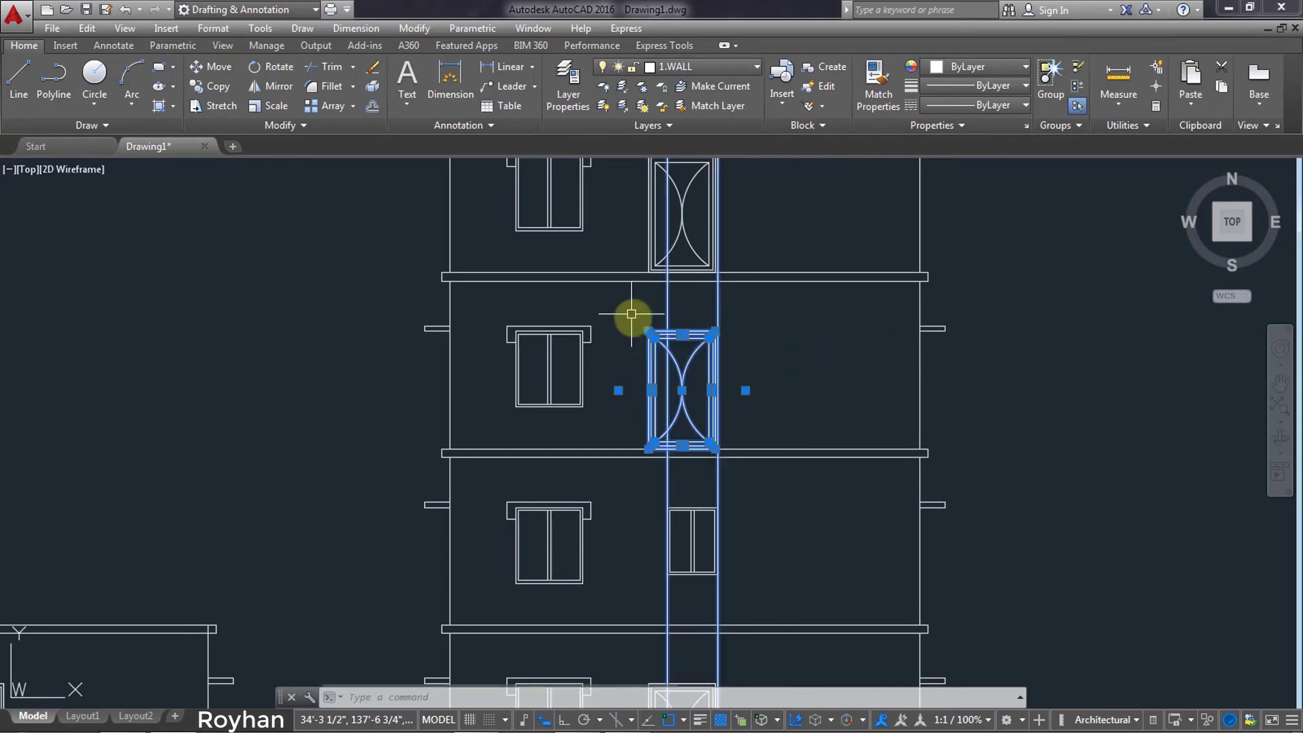
{"action": "left_click", "coordinate": [715, 331]}
{"action": "middle_click_drag", "start_coordinate": [740, 349], "coordinate": [736, 454]}
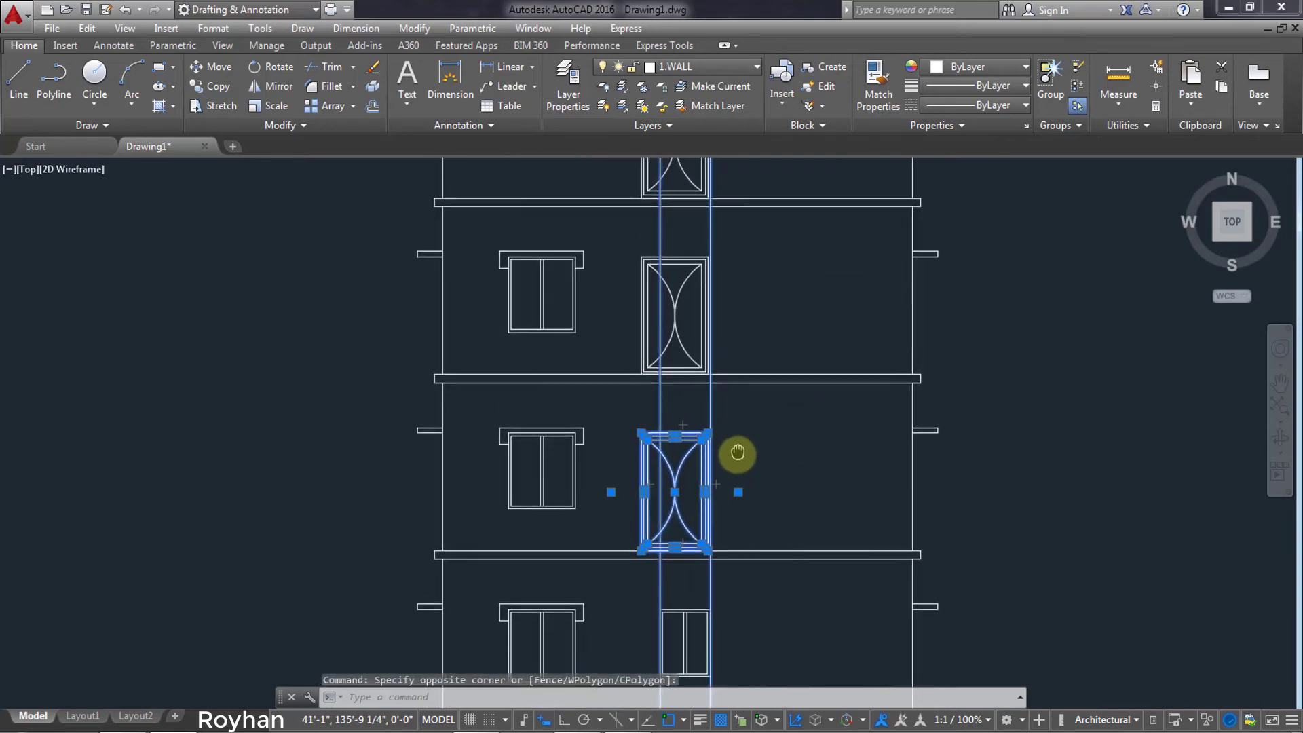
{"action": "left_click", "coordinate": [771, 315]}
{"action": "left_click", "coordinate": [611, 250]}
Add the top-floor stair door and delete all three upper stair doors.
{"action": "middle_click_drag", "start_coordinate": [718, 268], "coordinate": [690, 463]}
{"action": "left_click", "coordinate": [728, 343]}
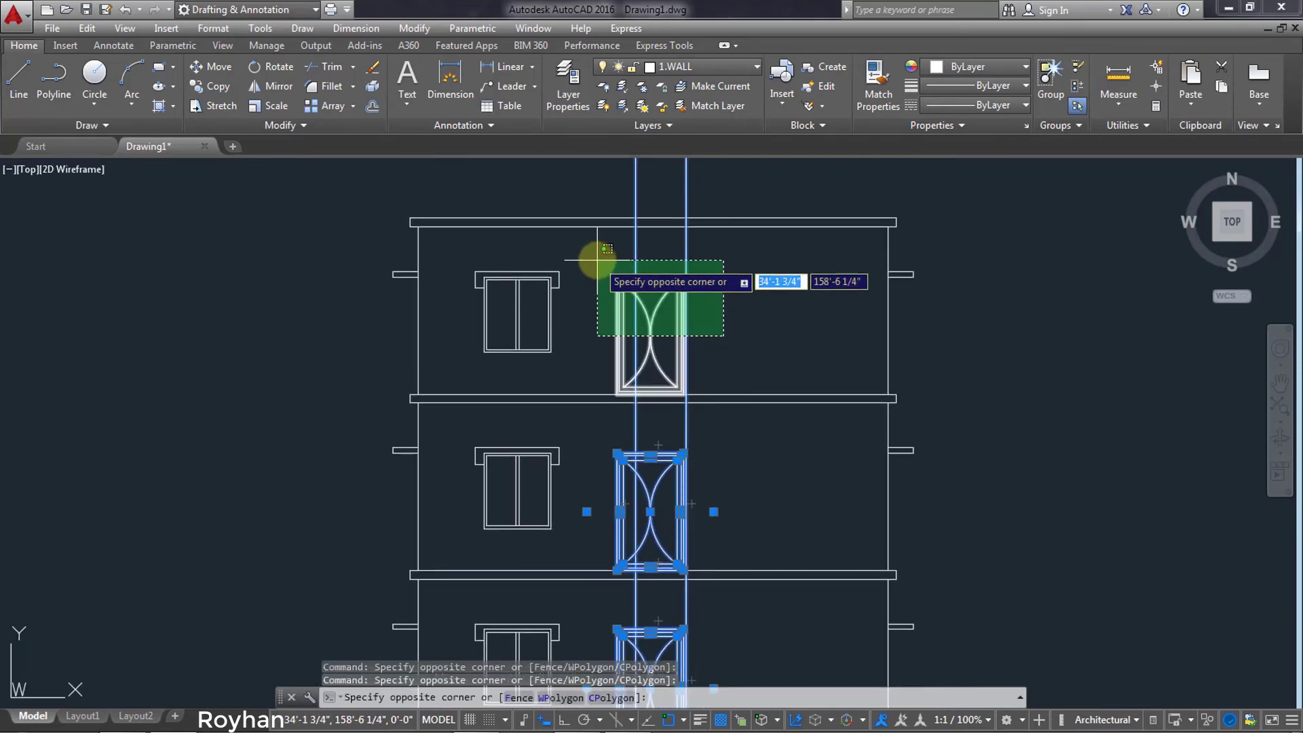
{"action": "left_click", "coordinate": [597, 259]}
{"action": "left_click", "coordinate": [724, 258]}
{"action": "left_click", "coordinate": [714, 311]}
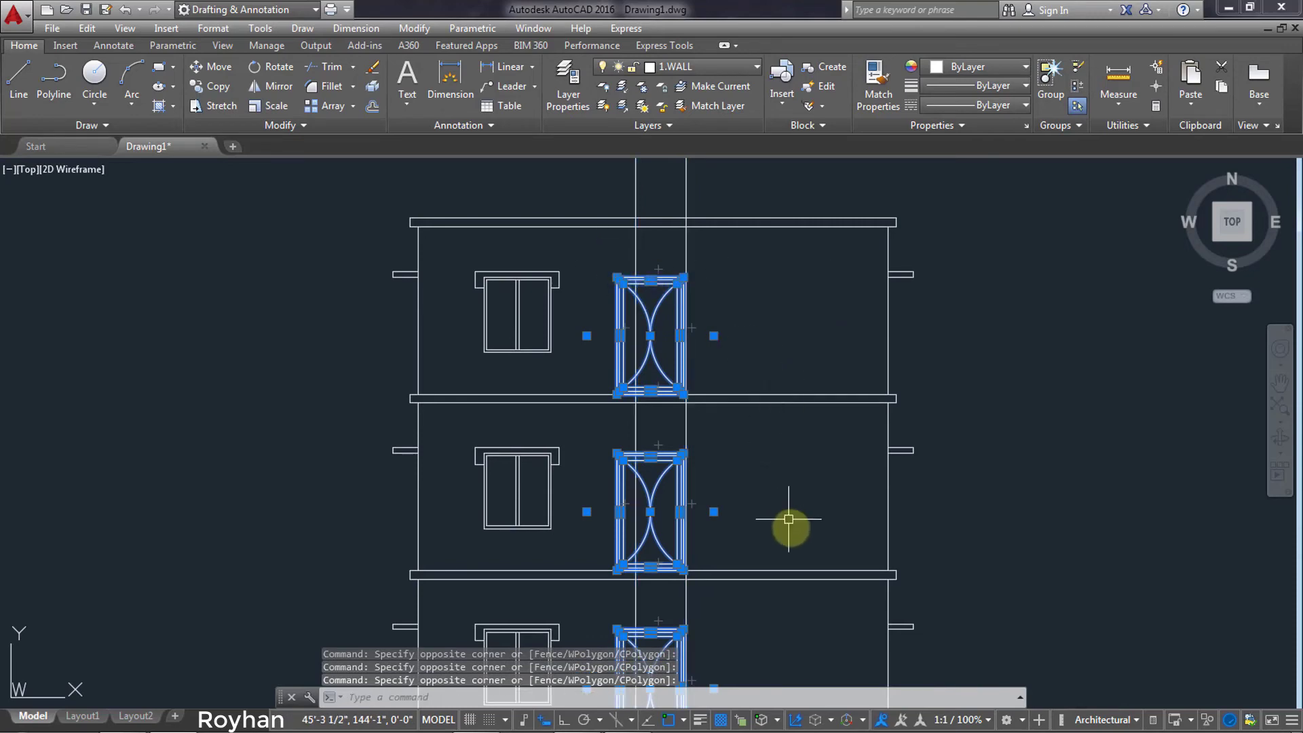
{"action": "key", "text": "Delete"}
{"action": "middle_click_drag", "start_coordinate": [740, 527], "coordinate": [725, 501]}
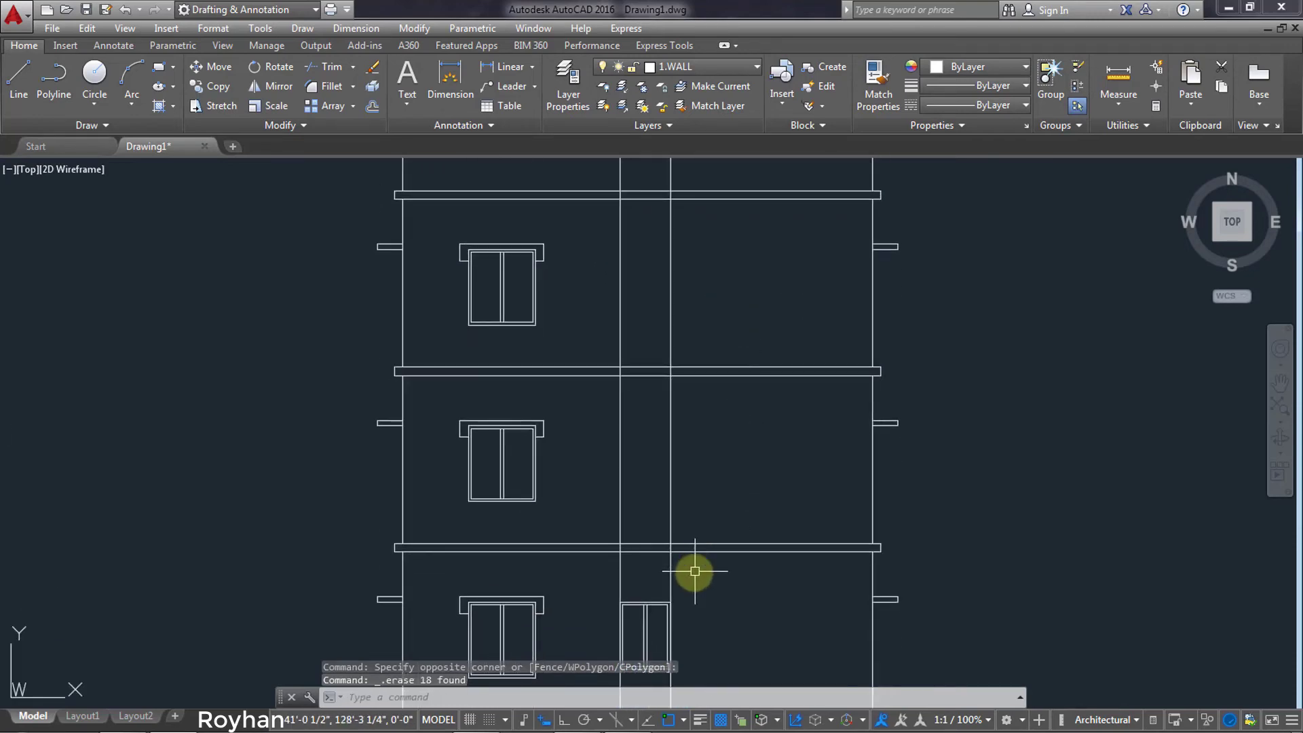
{"action": "middle_click_drag", "start_coordinate": [696, 428], "coordinate": [695, 489]}
Copy the small two-pane stair window from its lintel corner to the same spot one floor up.
{"action": "left_click", "coordinate": [687, 579]}
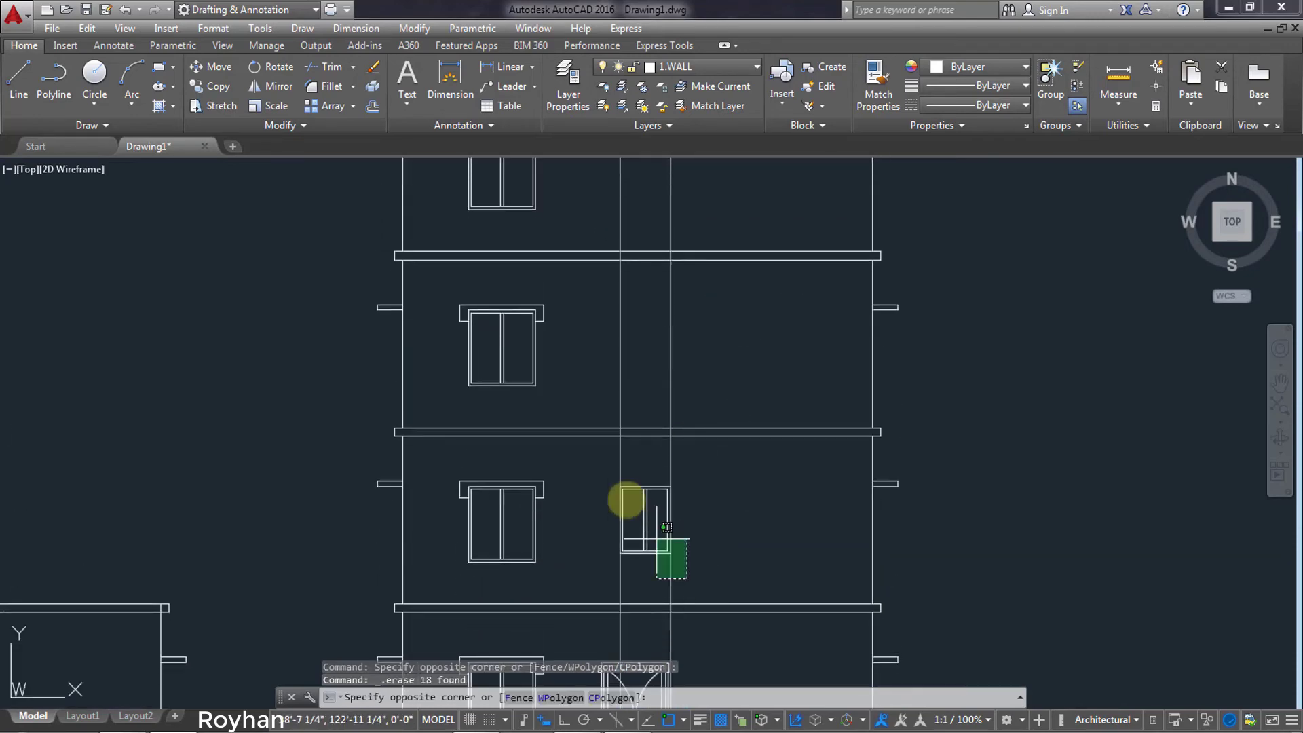
{"action": "left_click", "coordinate": [752, 523]}
{"action": "left_click", "coordinate": [593, 469]}
{"action": "left_click", "coordinate": [706, 573]}
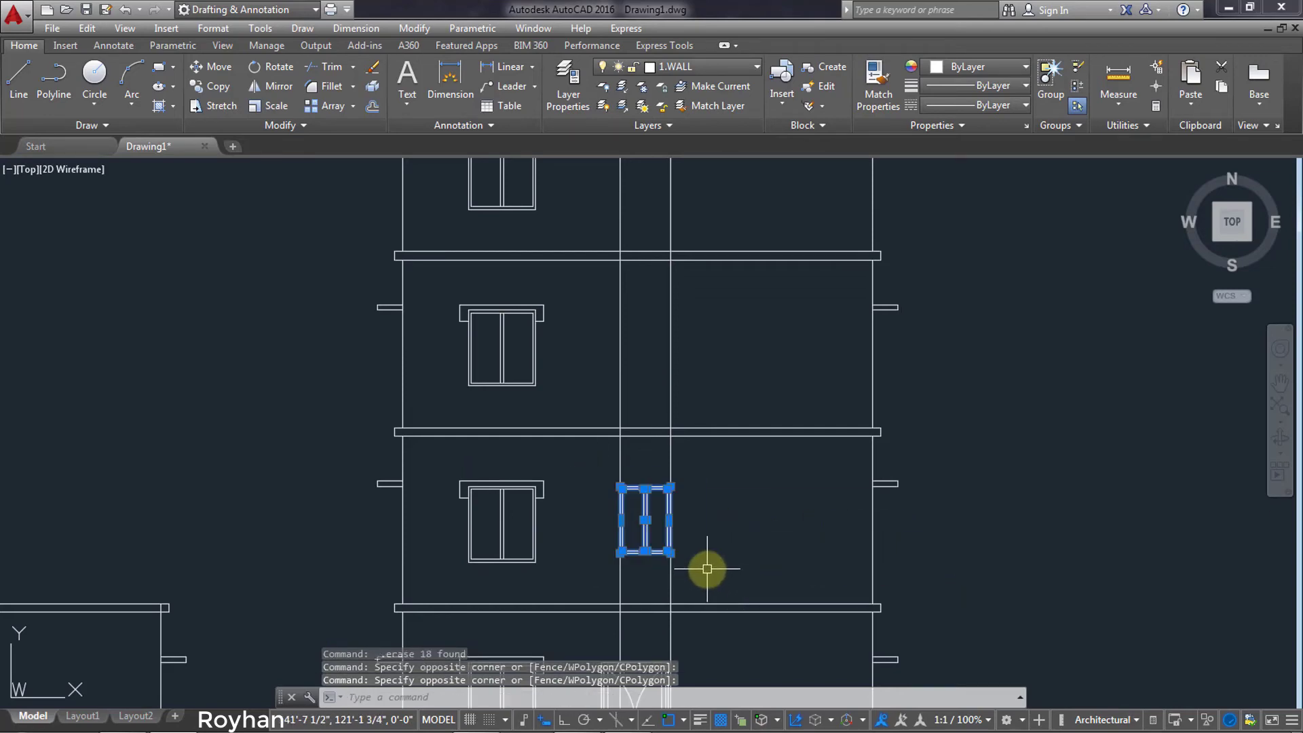
{"action": "type", "text": "Co"}
{"action": "key", "text": "Return"}
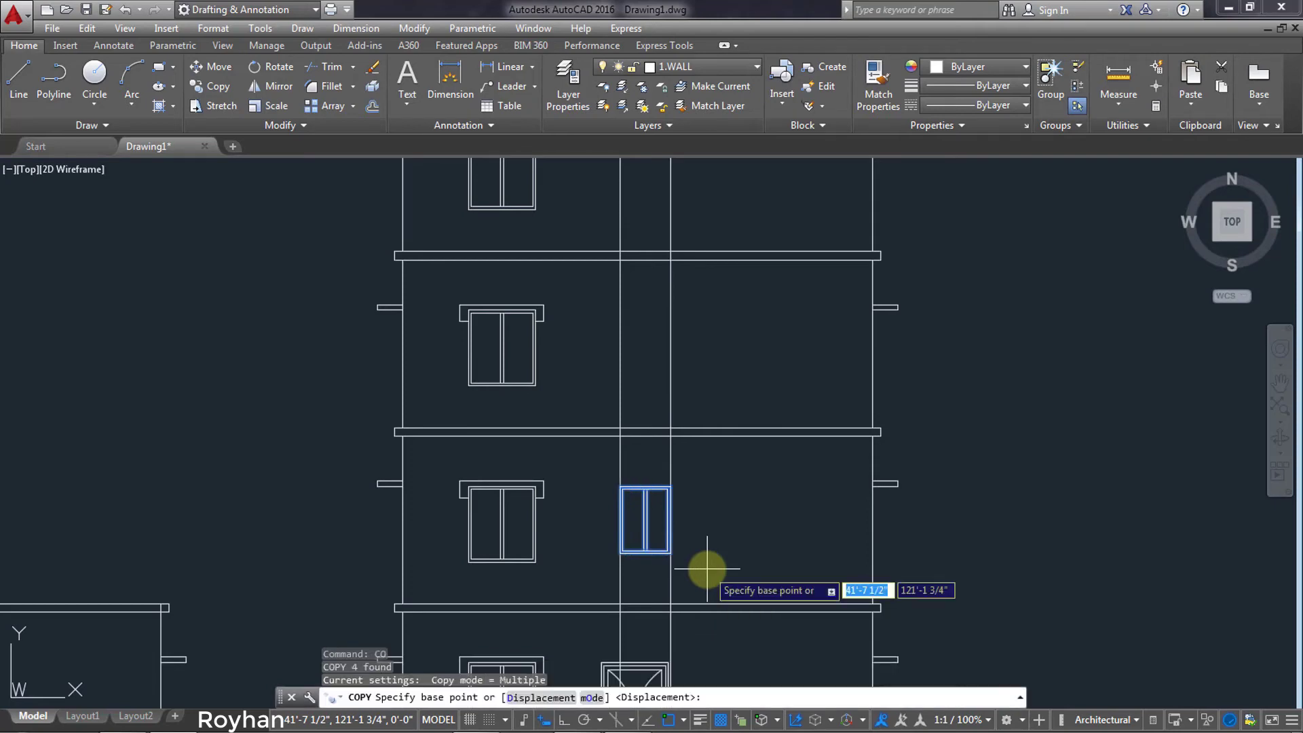
{"action": "scroll", "coordinate": [464, 476], "scroll_direction": "up", "scroll_amount": 3}
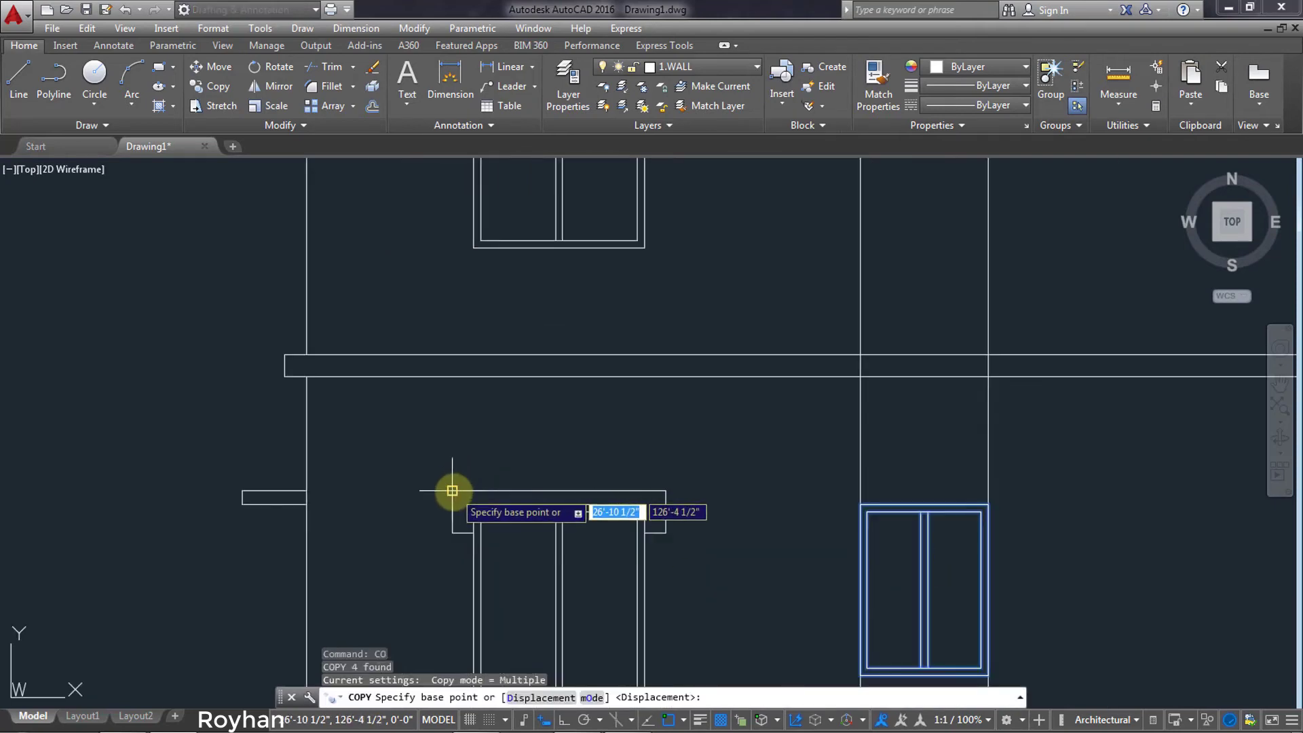
{"action": "left_click", "coordinate": [453, 488]}
{"action": "middle_click_drag", "start_coordinate": [486, 523], "coordinate": [437, 283]}
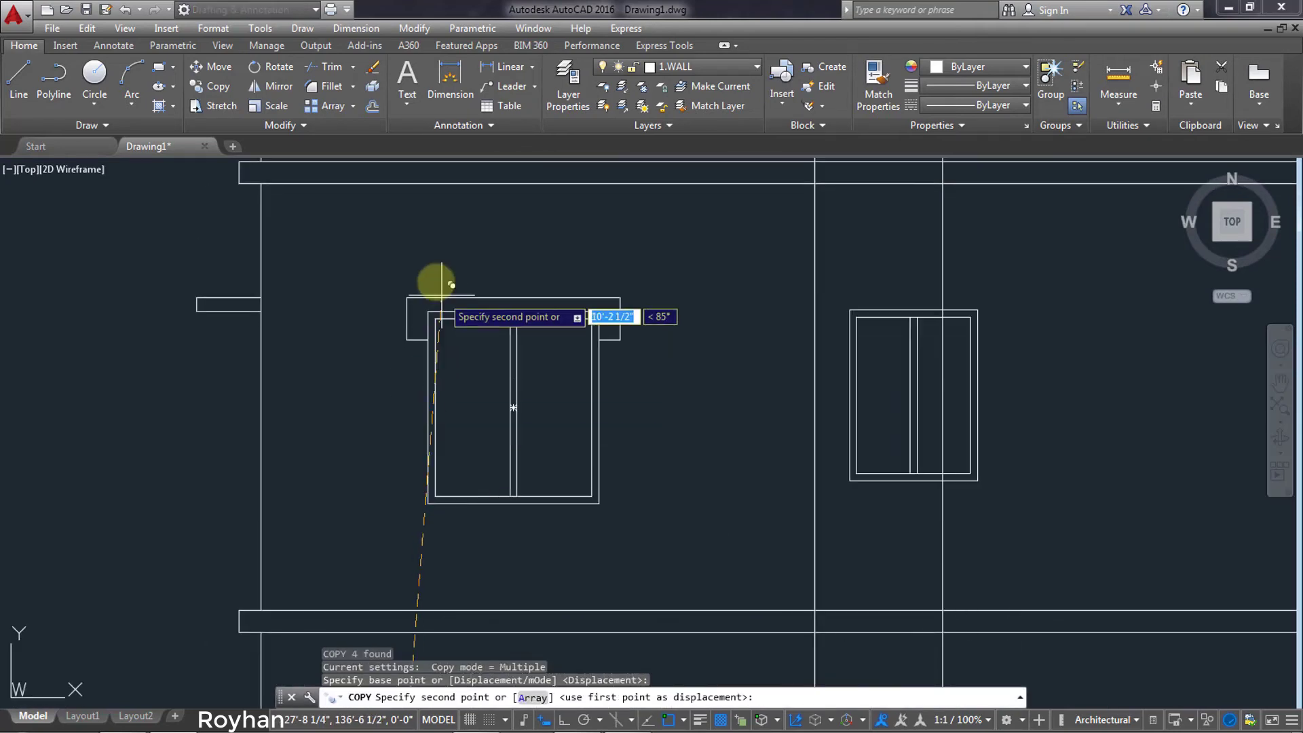
{"action": "left_click", "coordinate": [406, 296]}
{"action": "middle_click_drag", "start_coordinate": [480, 320], "coordinate": [466, 267]}
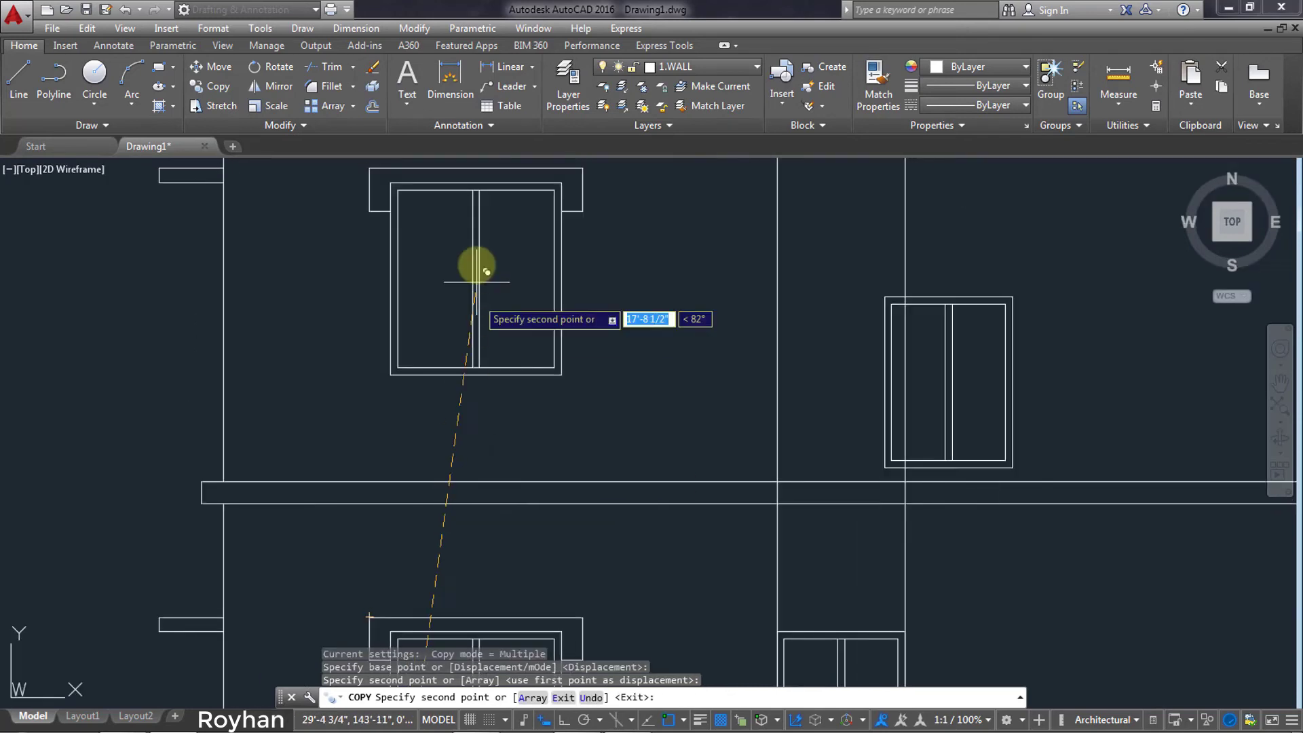
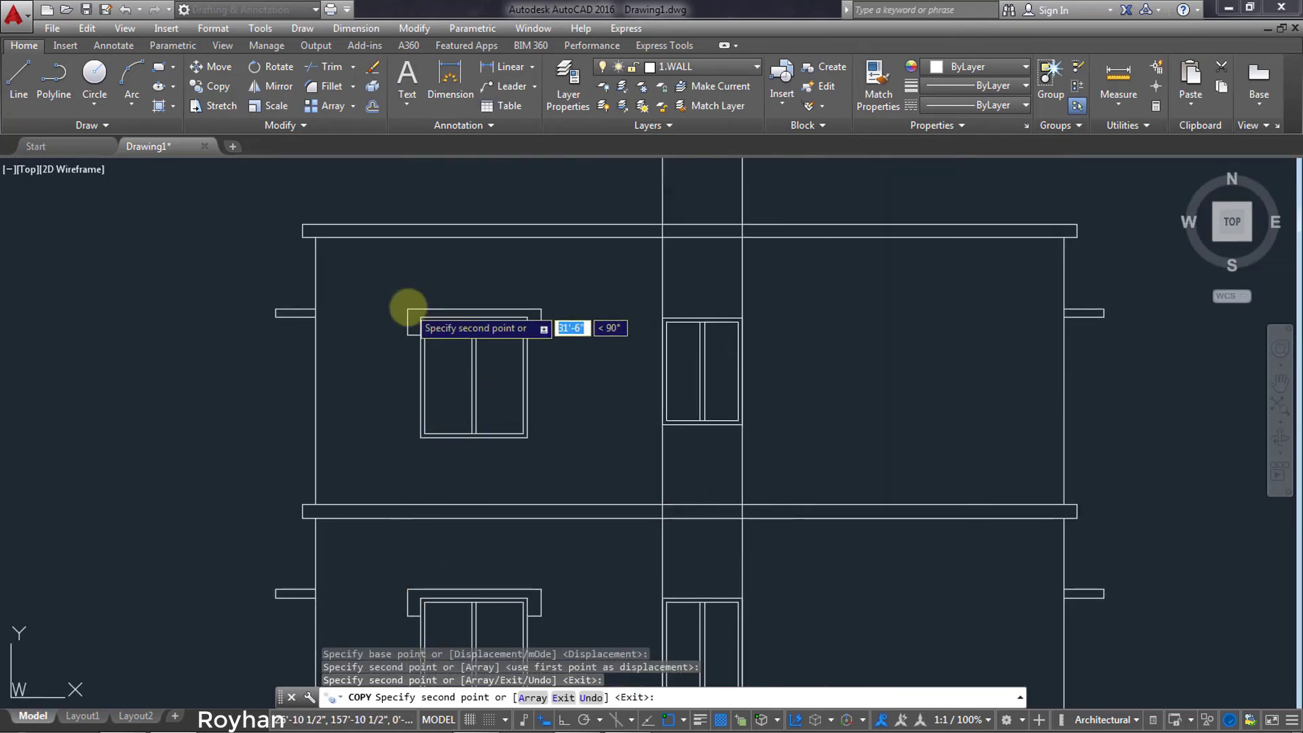
Place the window copy on the column and erase the two vertical column guide lines.
{"action": "left_click", "coordinate": [416, 310]}
{"action": "key", "text": "Return"}
{"action": "left_click", "coordinate": [762, 300]}
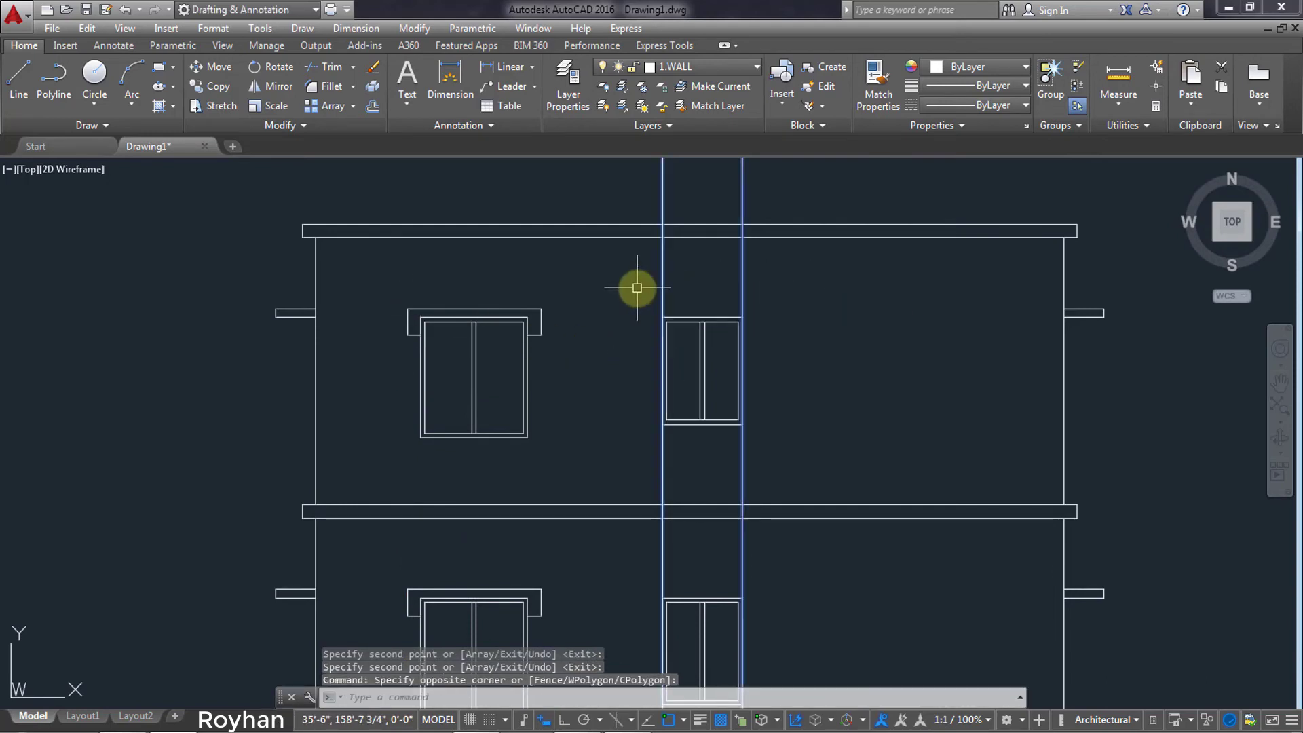
{"action": "left_click", "coordinate": [638, 288]}
{"action": "key", "text": "Delete"}
Pan and zoom to show the elevations together with the floor plans below them.
{"action": "scroll", "coordinate": [718, 361], "scroll_direction": "down", "scroll_amount": 2}
{"action": "scroll", "coordinate": [736, 466], "scroll_direction": "down", "scroll_amount": 2}
{"action": "middle_click_drag", "start_coordinate": [736, 466], "coordinate": [736, 393]}
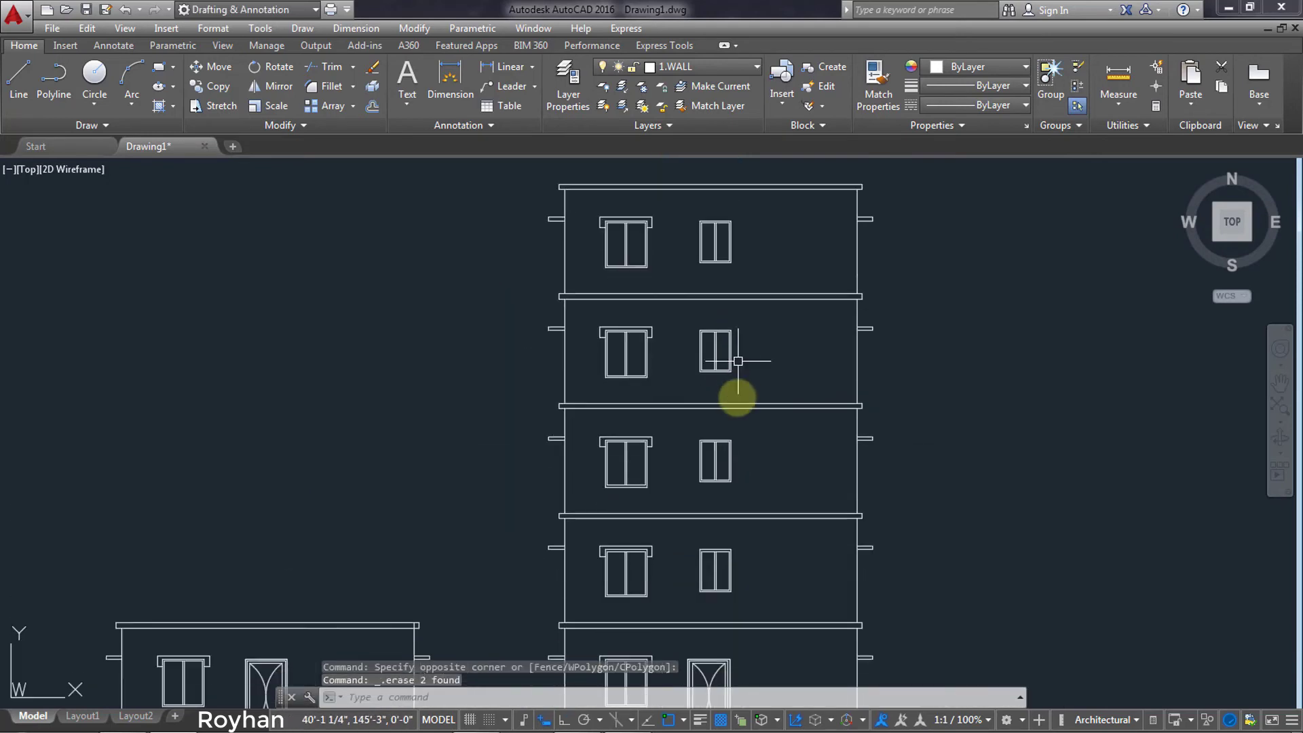
{"action": "scroll", "coordinate": [741, 486], "scroll_direction": "down", "scroll_amount": 2}
{"action": "middle_click_drag", "start_coordinate": [741, 487], "coordinate": [734, 440]}
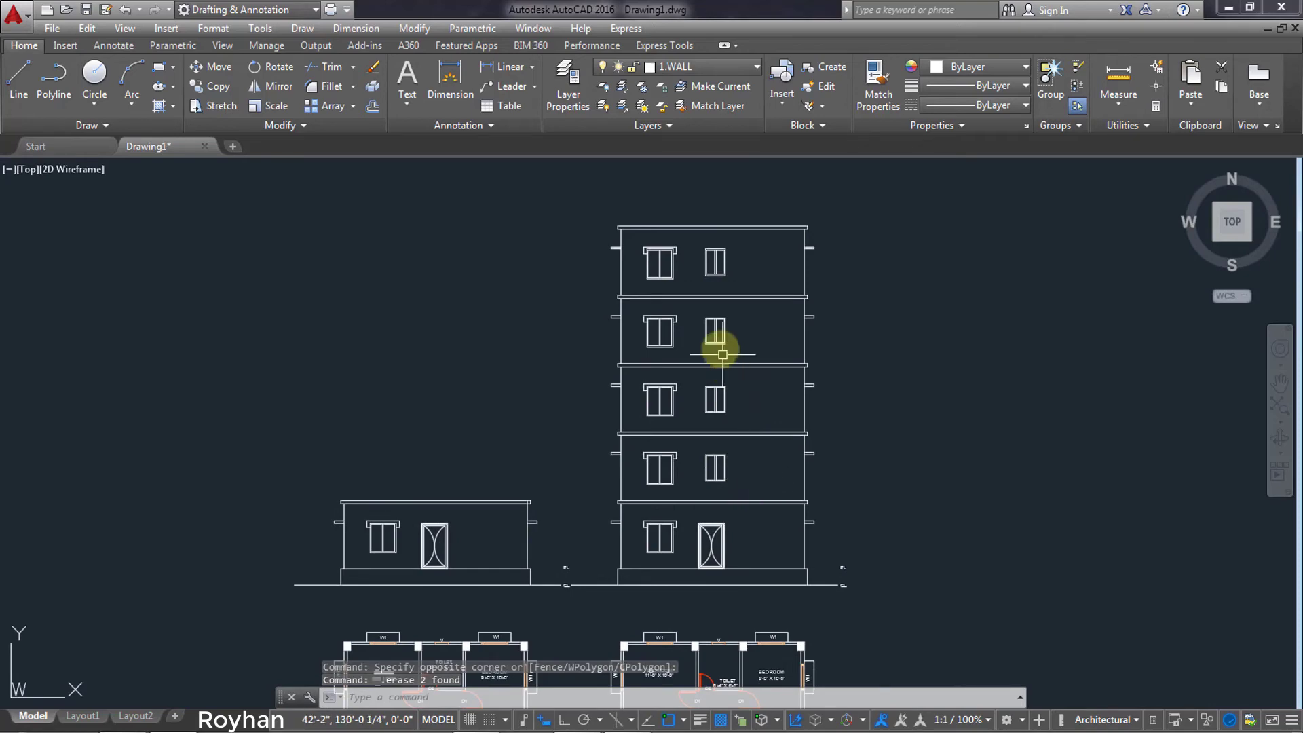
{"action": "mouse_move", "coordinate": [722, 354]}
{"action": "middle_mouse_down"}
{"action": "mouse_move", "coordinate": [717, 391]}
{"action": "mouse_move", "coordinate": [734, 403]}
{"action": "middle_mouse_up"}
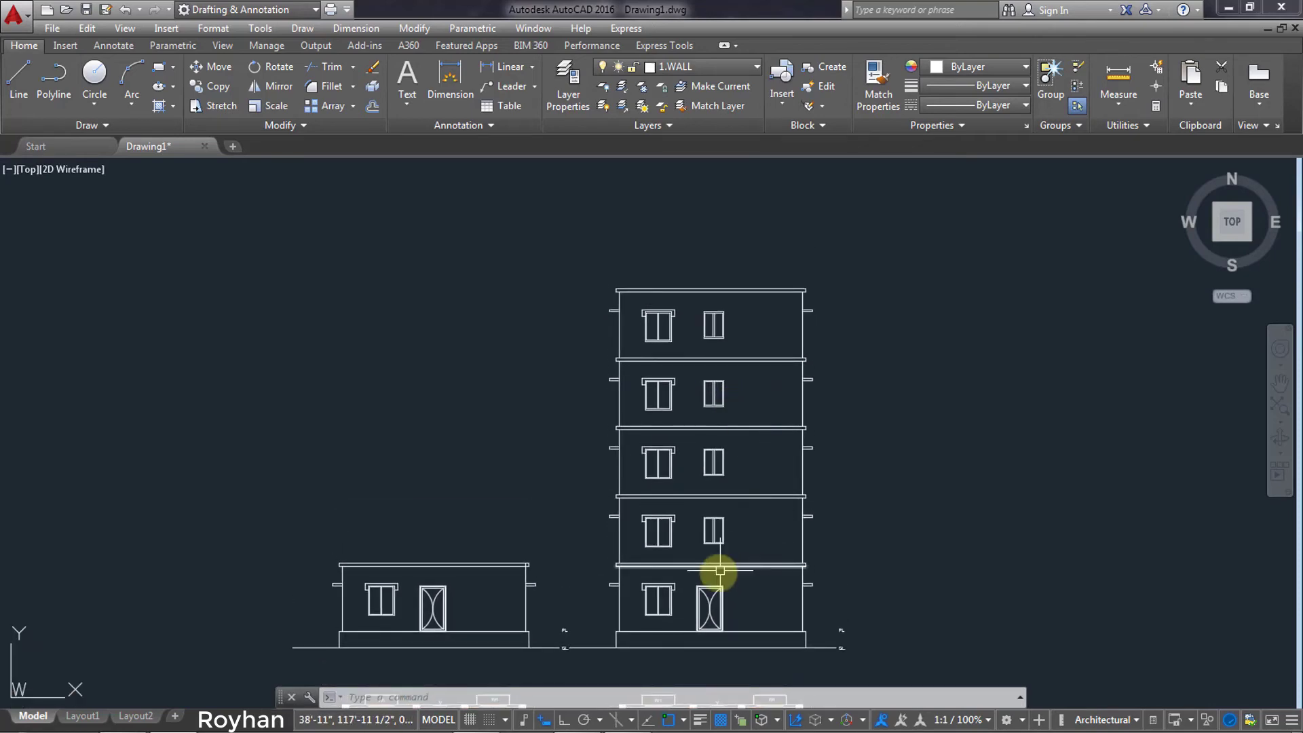
{"action": "middle_click_drag", "start_coordinate": [698, 553], "coordinate": [719, 590]}
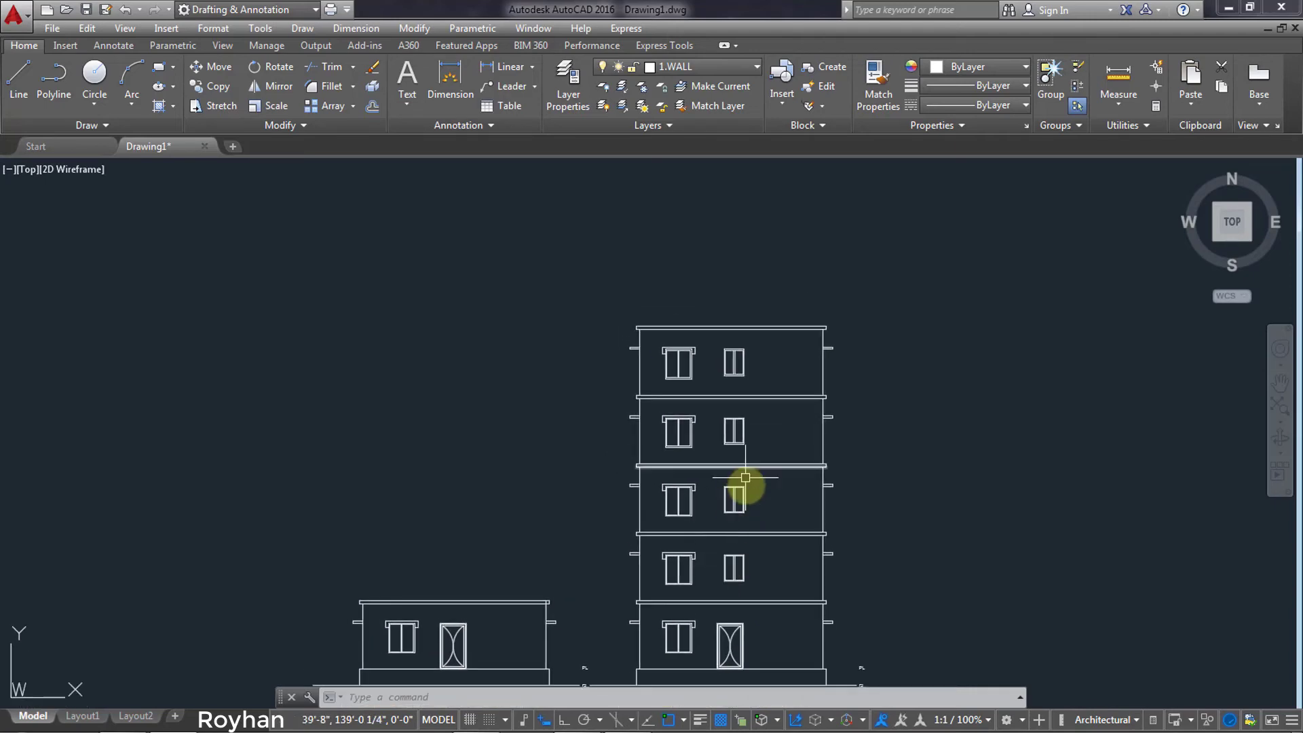
{"action": "scroll", "coordinate": [704, 359], "scroll_direction": "up", "scroll_amount": 2}
{"action": "scroll", "coordinate": [710, 333], "scroll_direction": "up", "scroll_amount": 5}
{"action": "middle_click_drag", "start_coordinate": [715, 346], "coordinate": [582, 431]}
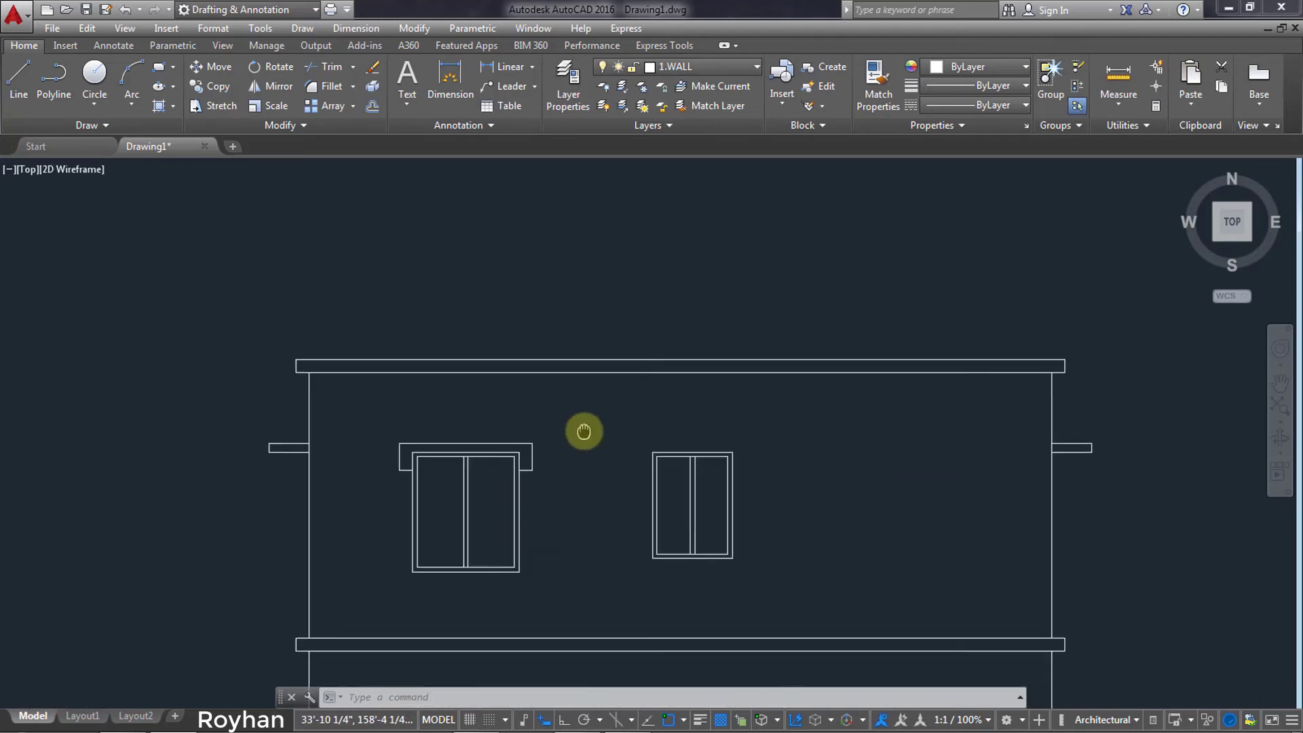
{"action": "scroll", "coordinate": [715, 462], "scroll_direction": "down", "scroll_amount": 5}
{"action": "middle_click_drag", "start_coordinate": [723, 505], "coordinate": [663, 268]}
{"action": "scroll", "coordinate": [692, 524], "scroll_direction": "down", "scroll_amount": 3}
{"action": "mouse_move", "coordinate": [692, 523]}
{"action": "middle_mouse_down"}
{"action": "mouse_move", "coordinate": [690, 427]}
{"action": "mouse_move", "coordinate": [681, 560]}
{"action": "mouse_move", "coordinate": [676, 500]}
{"action": "middle_mouse_up"}
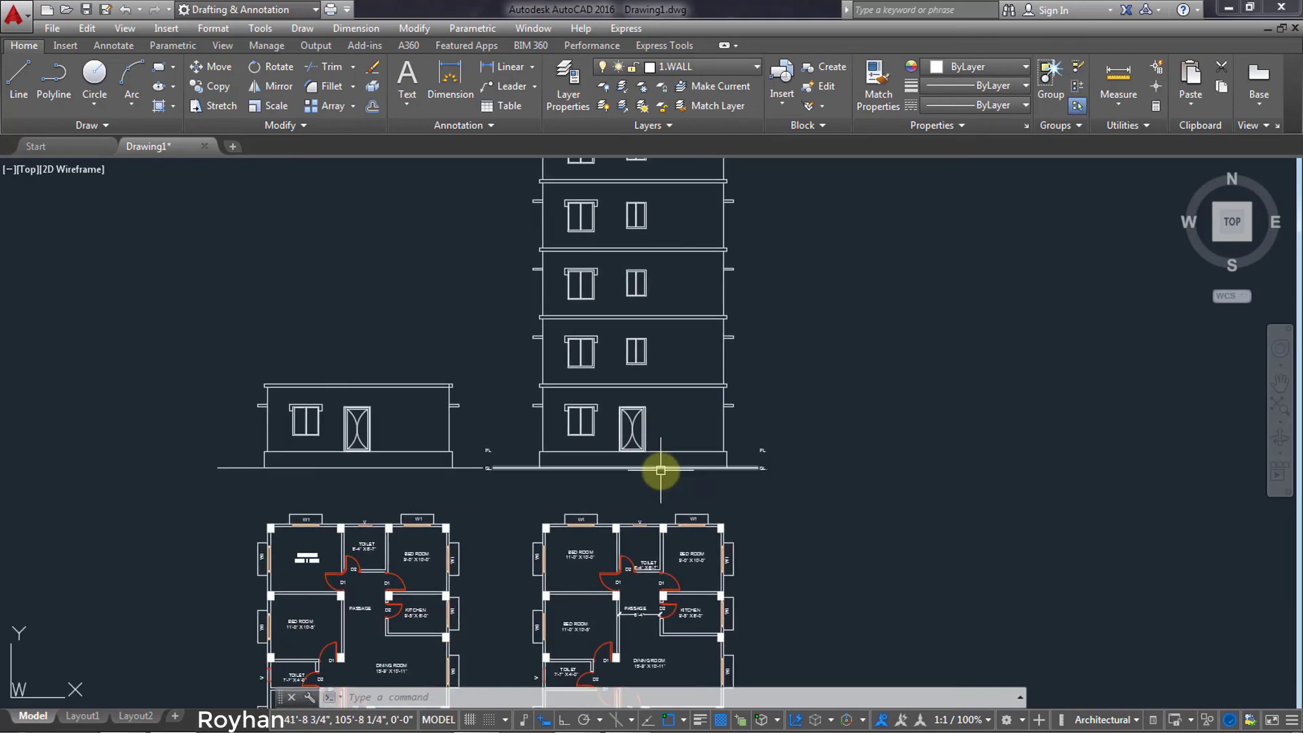
{"action": "middle_click_drag", "start_coordinate": [931, 469], "coordinate": [876, 471]}
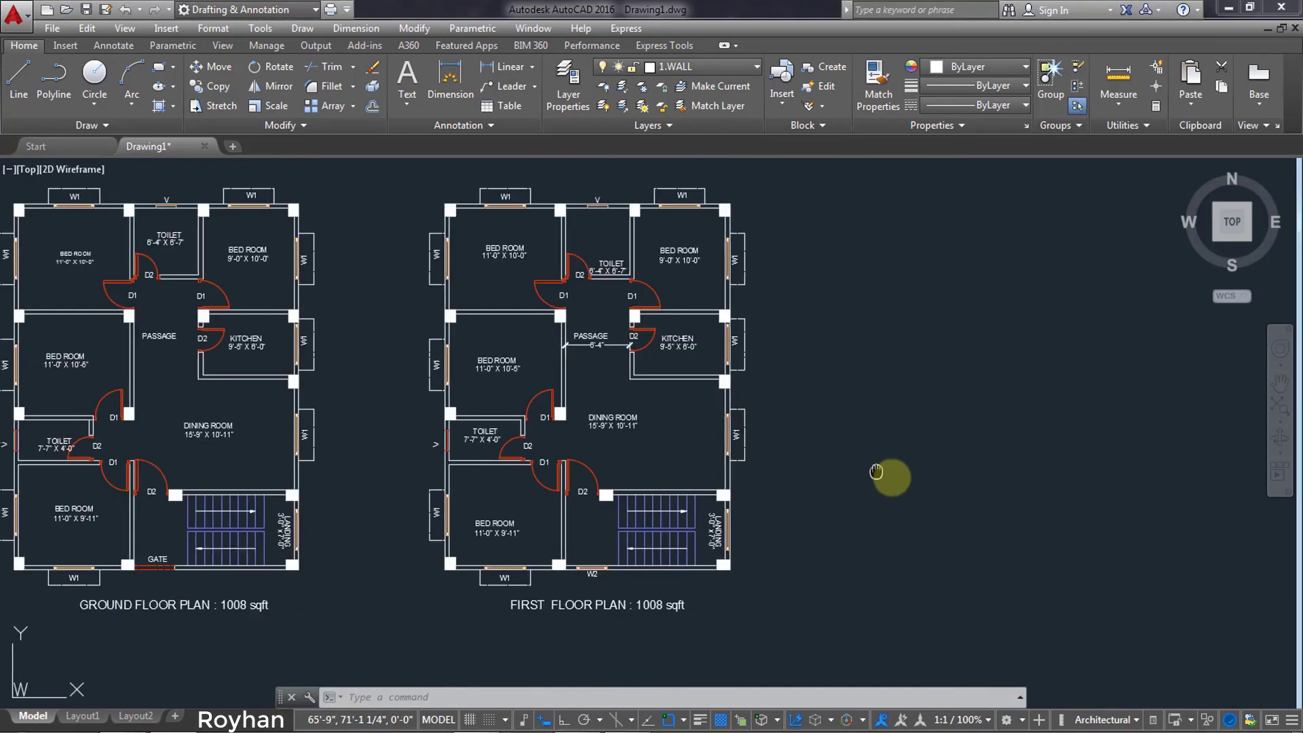
{"action": "scroll", "coordinate": [879, 320], "scroll_direction": "down", "scroll_amount": 3}
{"action": "middle_click_drag", "start_coordinate": [878, 320], "coordinate": [768, 398]}
{"action": "type", "text": "XL"}
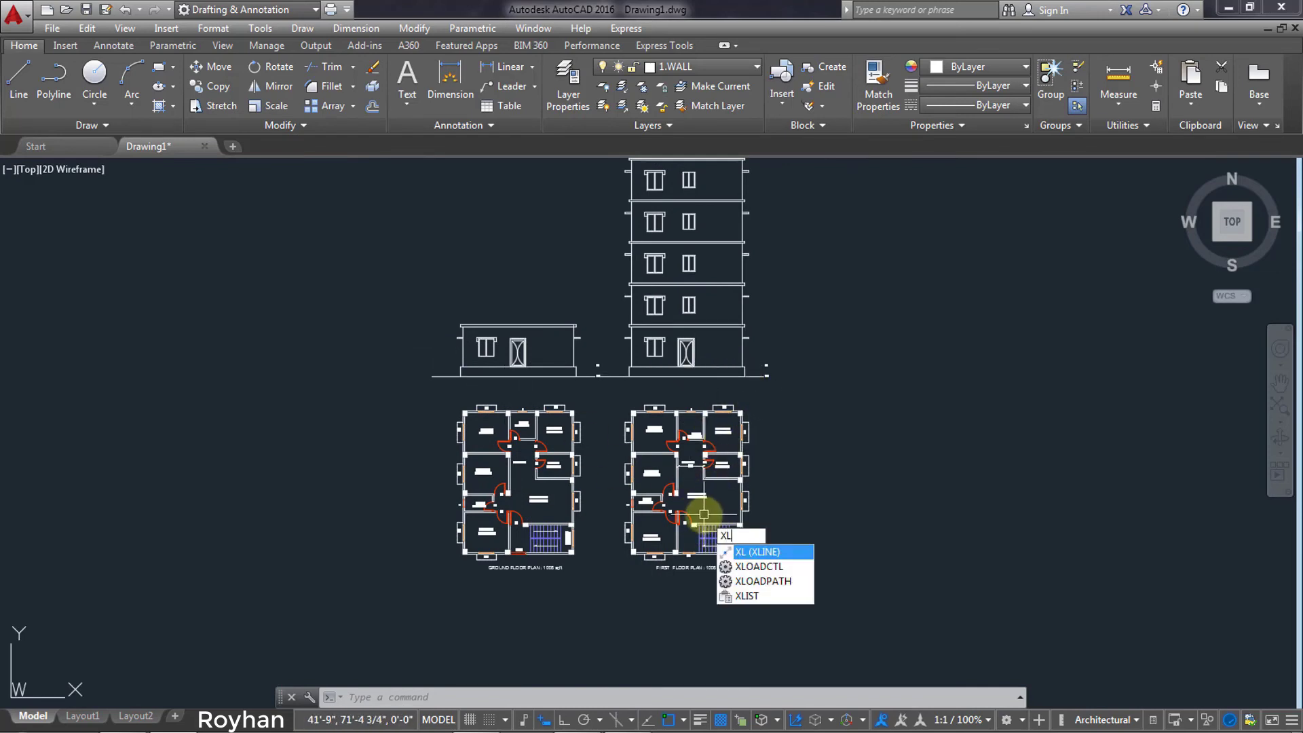
Draw vertical construction lines through the staircase edges on the first-floor plan.
{"action": "key", "text": "Return"}
{"action": "key", "text": "Return"}
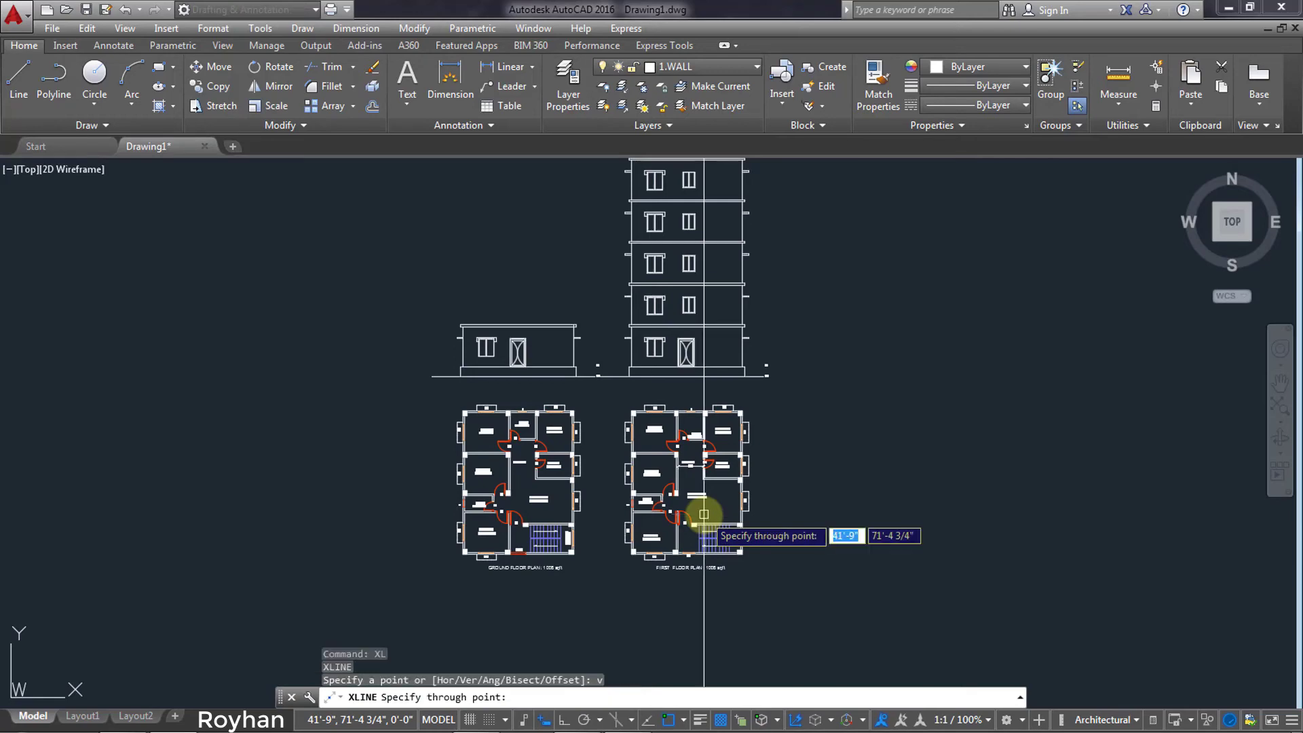
{"action": "scroll", "coordinate": [710, 546], "scroll_direction": "up", "scroll_amount": 5}
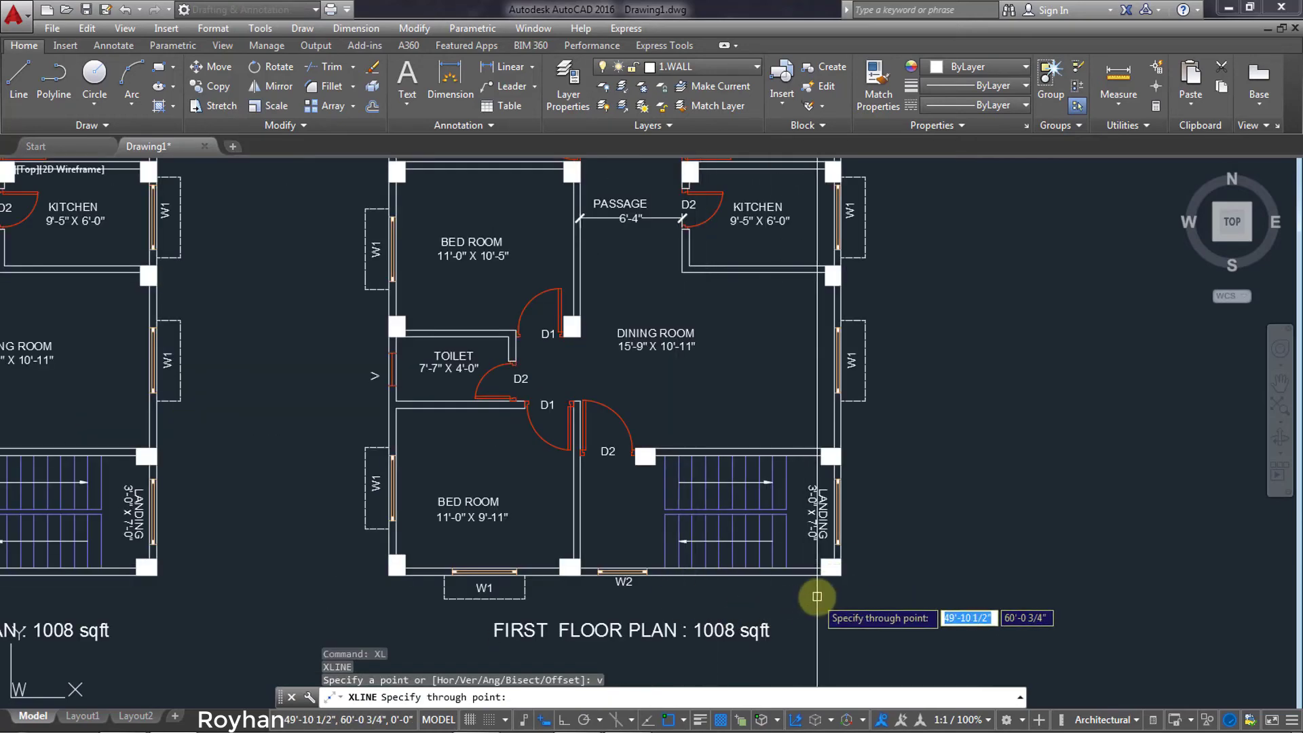
{"action": "scroll", "coordinate": [812, 597], "scroll_direction": "up", "scroll_amount": 2}
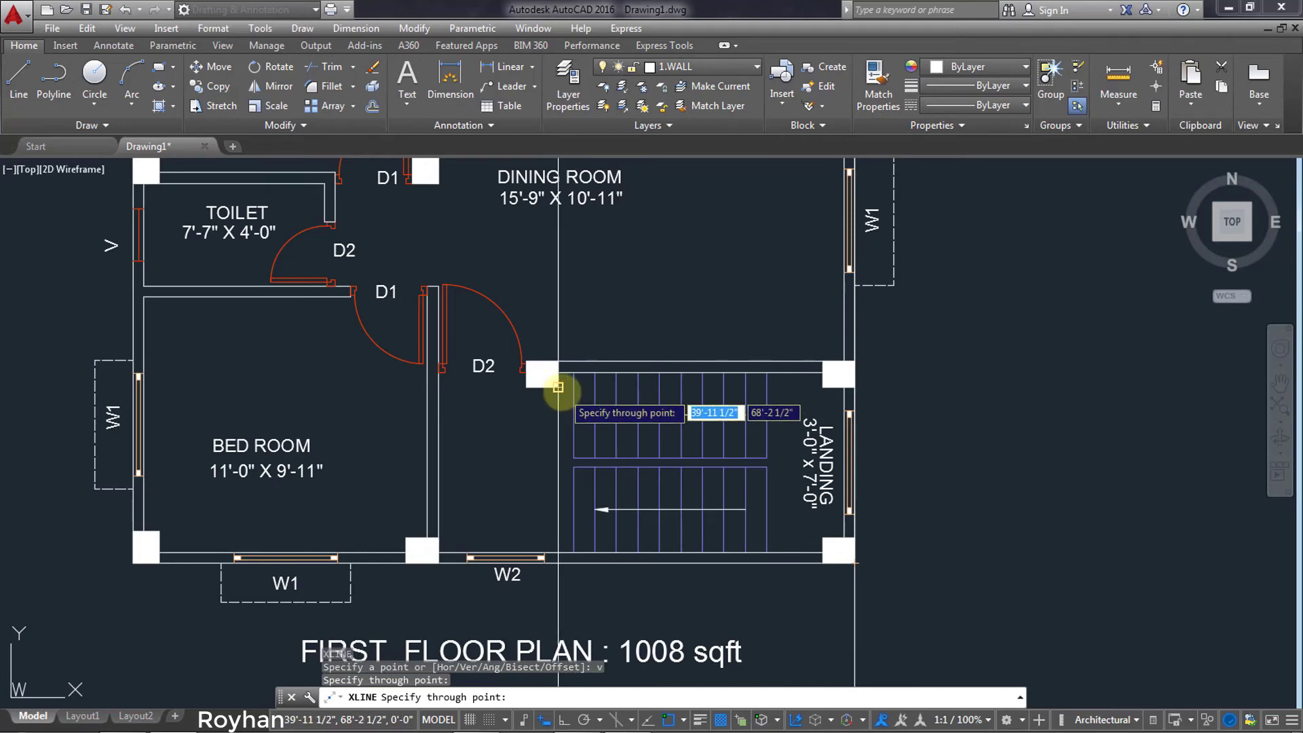
{"action": "left_click", "coordinate": [558, 387]}
{"action": "key", "text": "Return"}
Follow the new construction lines up into the five-storey elevation.
{"action": "scroll", "coordinate": [687, 233], "scroll_direction": "down", "scroll_amount": 4}
{"action": "mouse_move", "coordinate": [687, 233]}
{"action": "middle_mouse_down"}
{"action": "mouse_move", "coordinate": [714, 309]}
{"action": "mouse_move", "coordinate": [658, 287]}
{"action": "middle_mouse_up"}
{"action": "scroll", "coordinate": [658, 288], "scroll_direction": "down", "scroll_amount": 3}
{"action": "scroll", "coordinate": [641, 494], "scroll_direction": "up", "scroll_amount": 2}
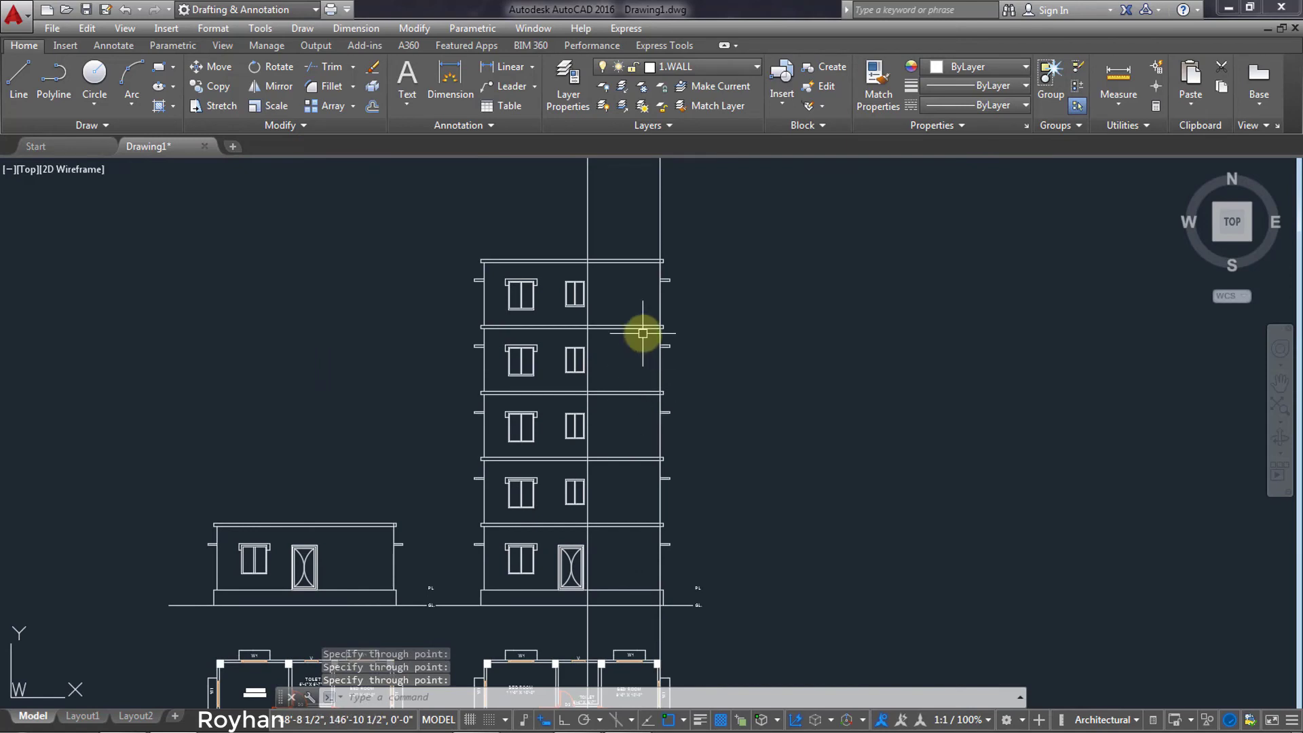
{"action": "middle_click_drag", "start_coordinate": [643, 334], "coordinate": [643, 378]}
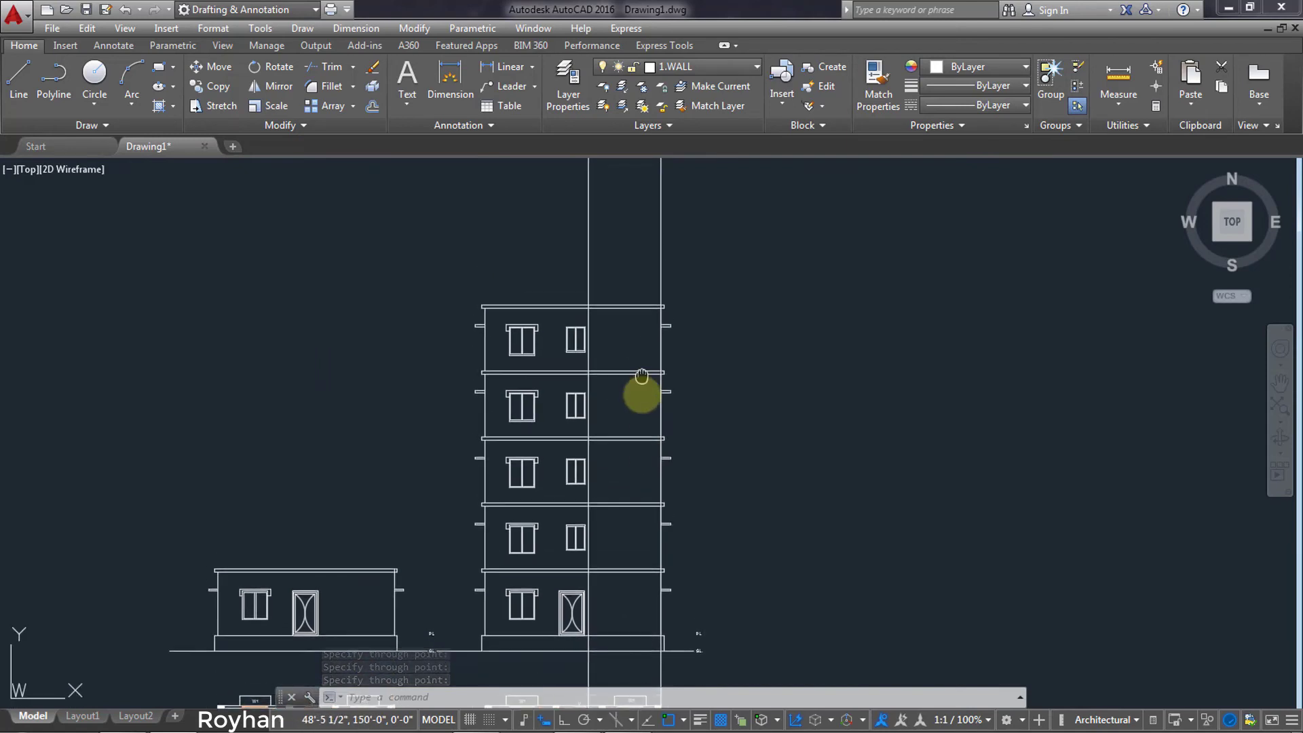
{"action": "scroll", "coordinate": [640, 387], "scroll_direction": "up", "scroll_amount": 2}
{"action": "scroll", "coordinate": [634, 407], "scroll_direction": "up", "scroll_amount": 3}
{"action": "mouse_move", "coordinate": [636, 382]}
{"action": "middle_mouse_down"}
{"action": "mouse_move", "coordinate": [669, 478]}
{"action": "mouse_move", "coordinate": [692, 478]}
{"action": "middle_mouse_up"}
{"action": "scroll", "coordinate": [658, 457], "scroll_direction": "up", "scroll_amount": 2}
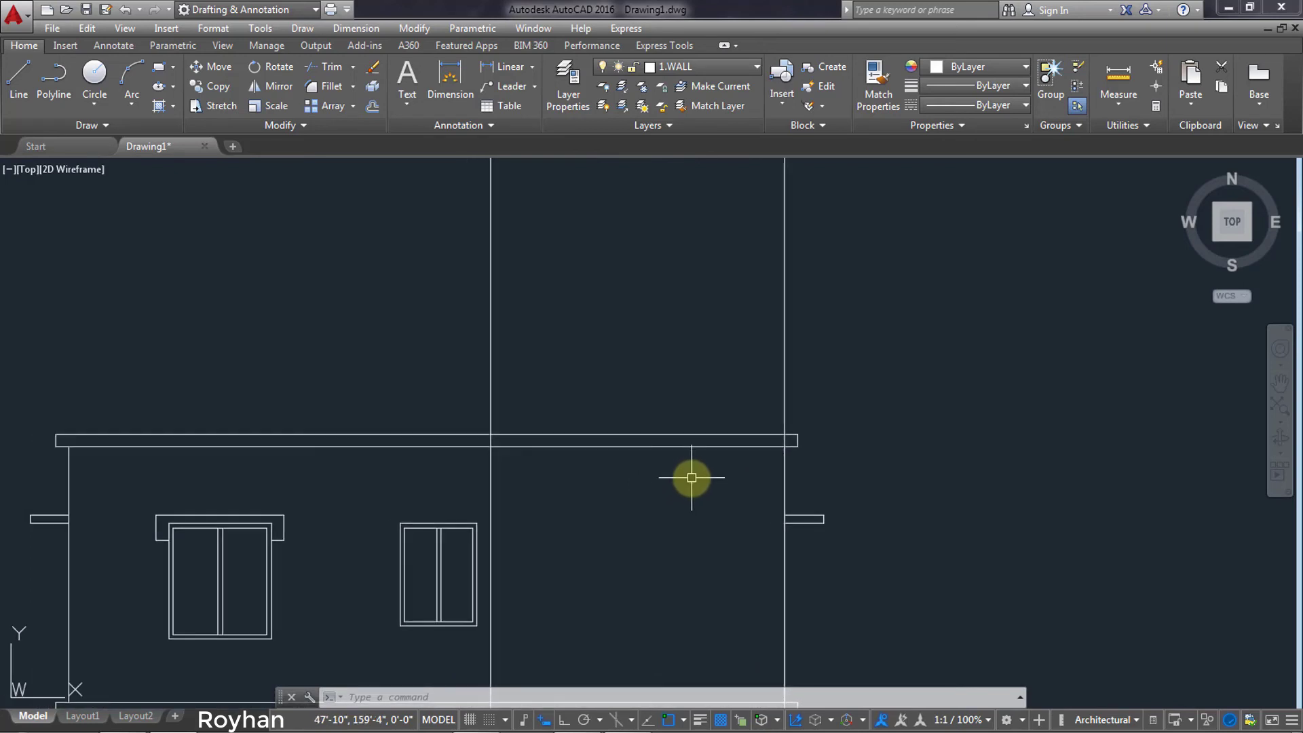
{"action": "type", "text": "O"}
Offset the roof line 8' upward, then add another line 4.5 above it.
{"action": "key", "text": "Return"}
{"action": "type", "text": "8"}
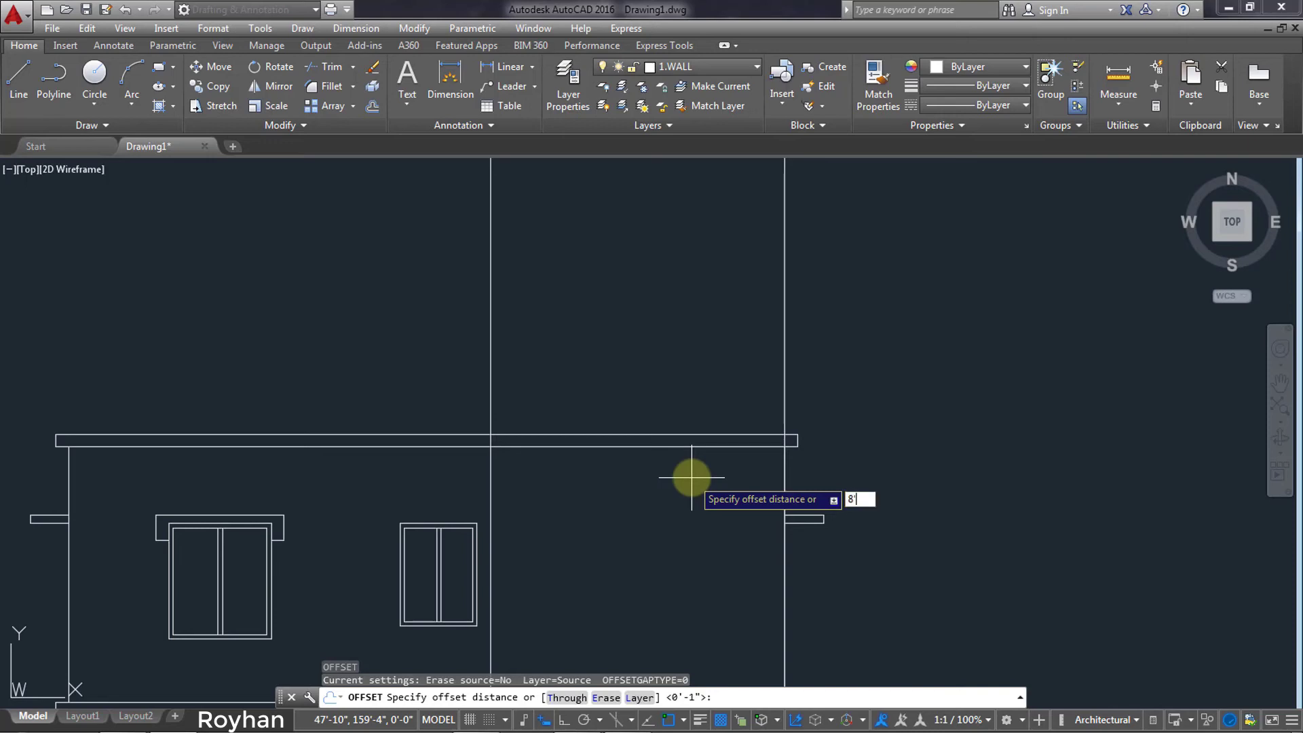
{"action": "key", "text": "Return"}
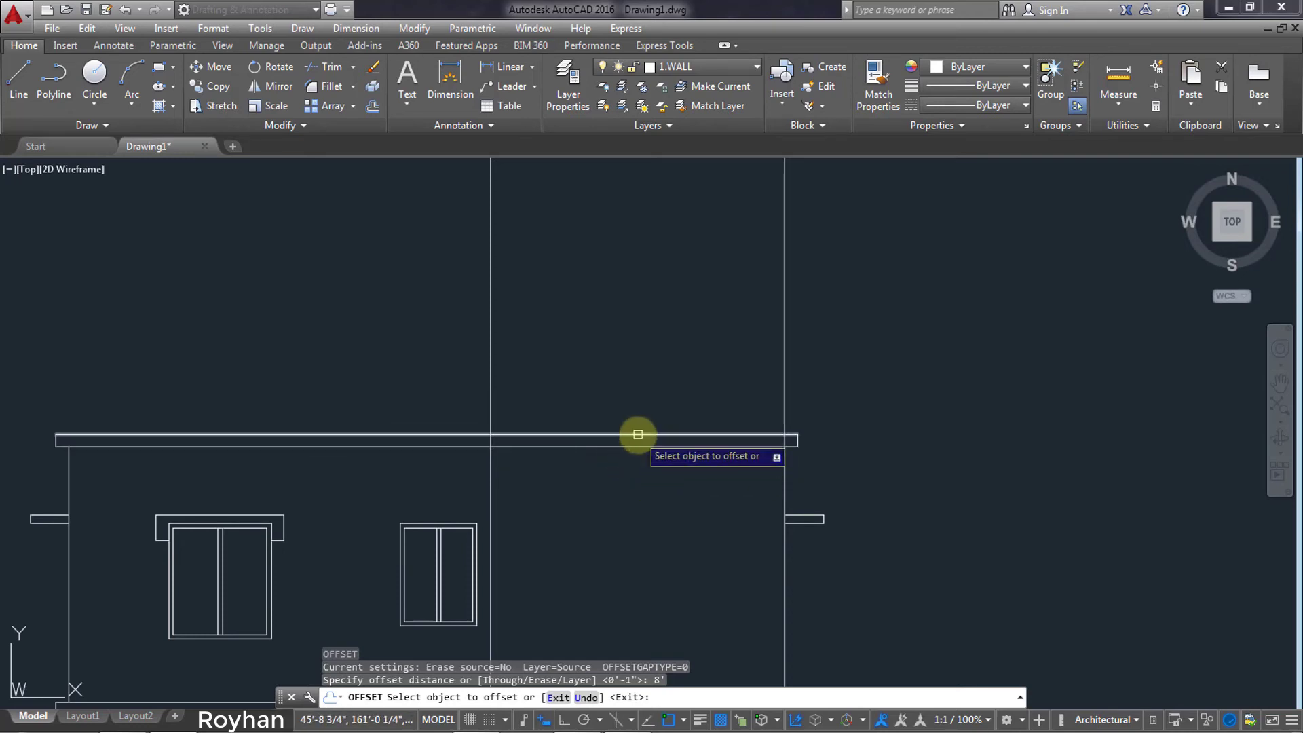
{"action": "left_click", "coordinate": [638, 435]}
{"action": "left_click", "coordinate": [620, 282]}
{"action": "middle_click_drag", "start_coordinate": [620, 282], "coordinate": [607, 355]}
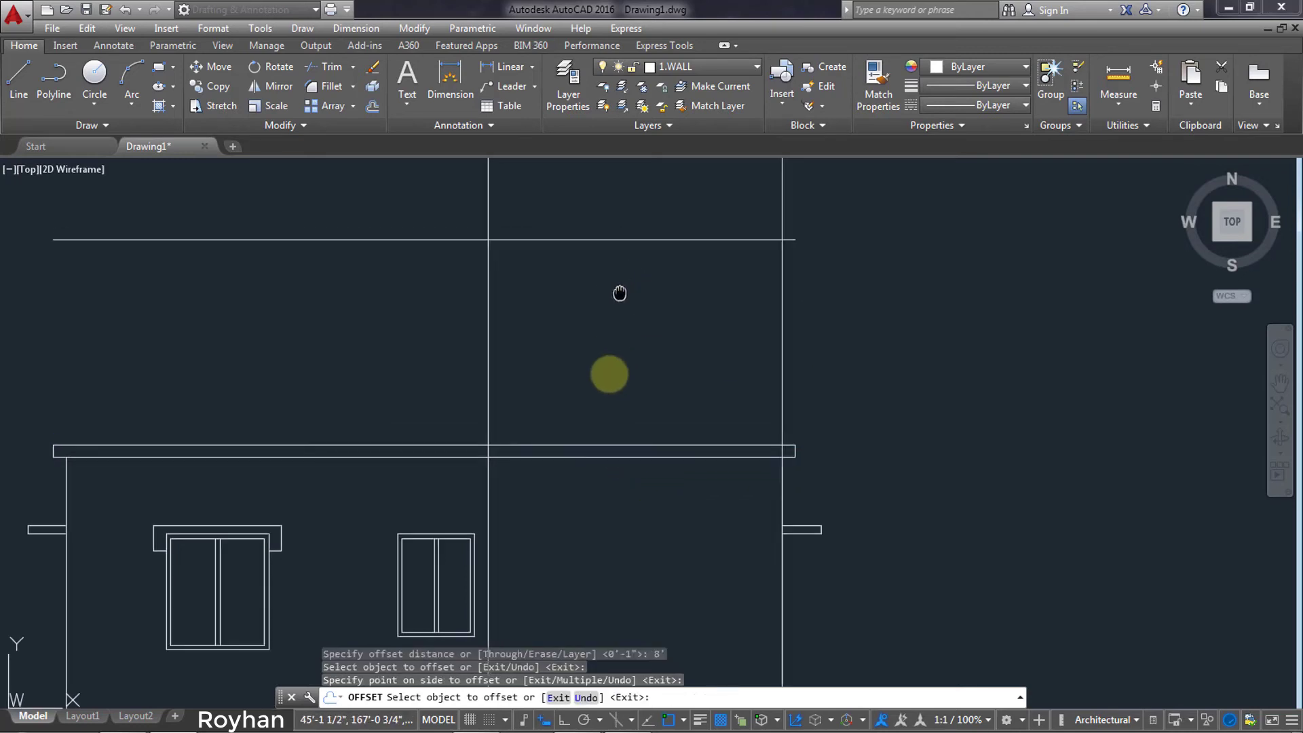
{"action": "left_click", "coordinate": [606, 345]}
{"action": "type", "text": "4.5"}
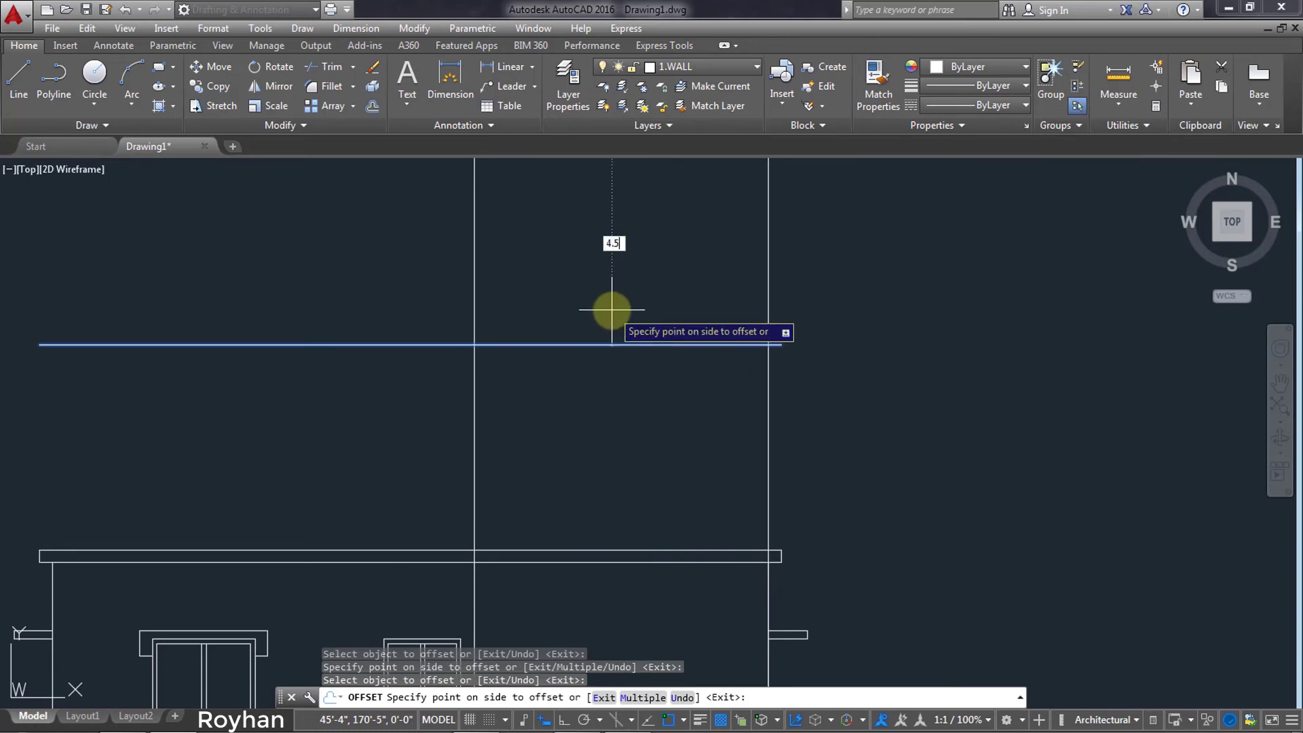
{"action": "key", "text": "Return"}
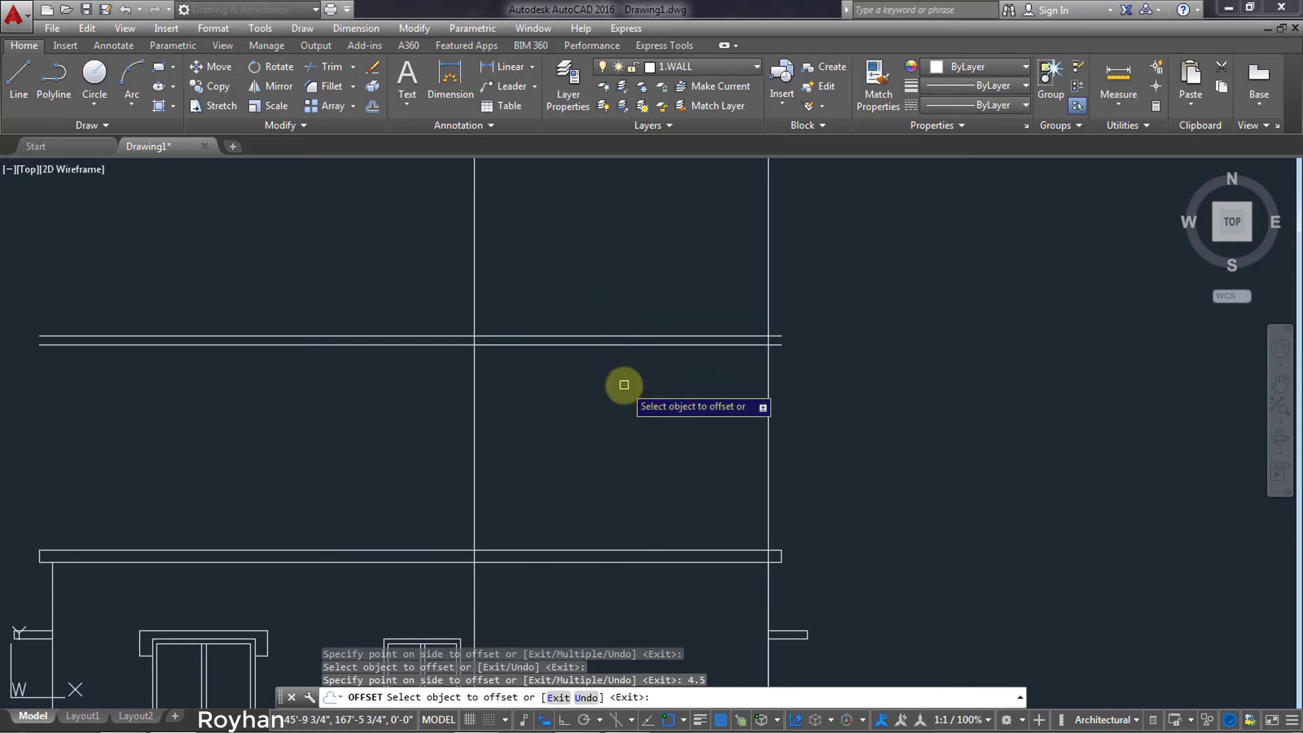
Offset both vertical construction lines 6 outward to double them.
{"action": "key", "text": "Return"}
{"action": "key", "text": "Return"}
{"action": "type", "text": "6"}
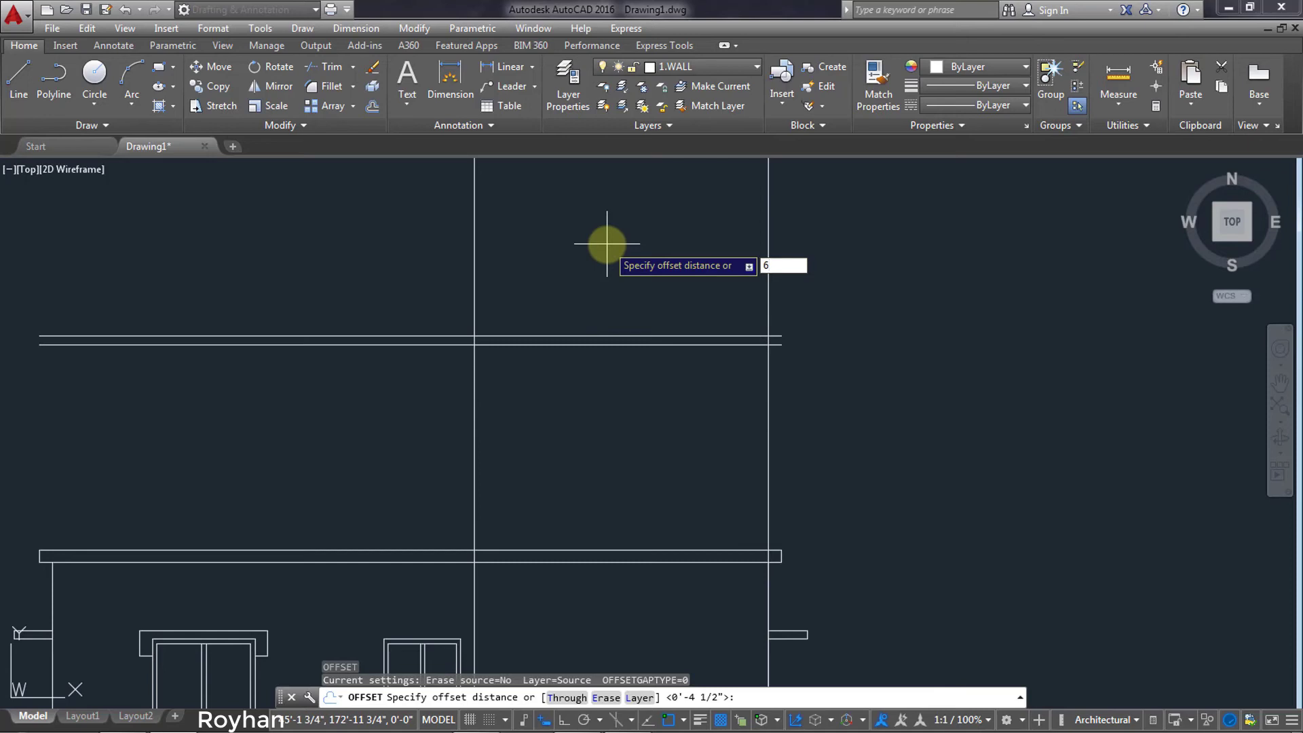
{"action": "key", "text": "Return"}
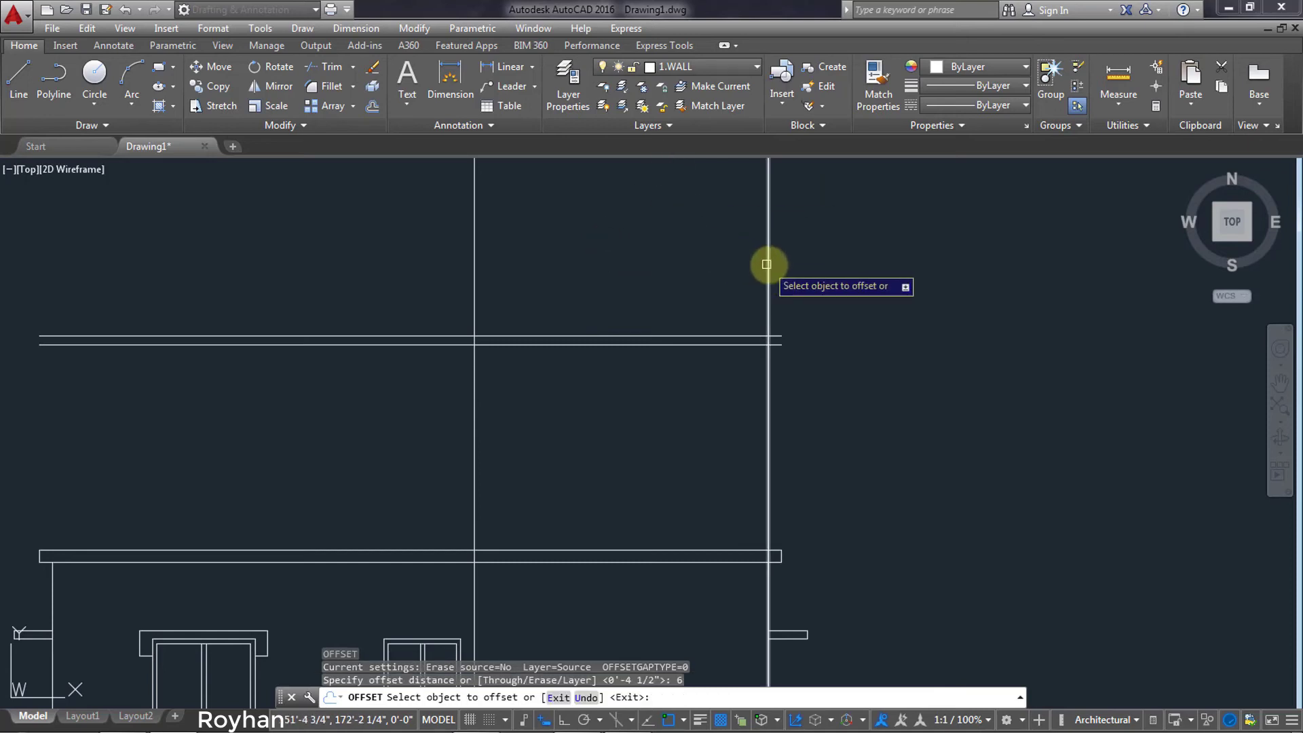
{"action": "left_click", "coordinate": [767, 264]}
{"action": "left_click", "coordinate": [820, 268]}
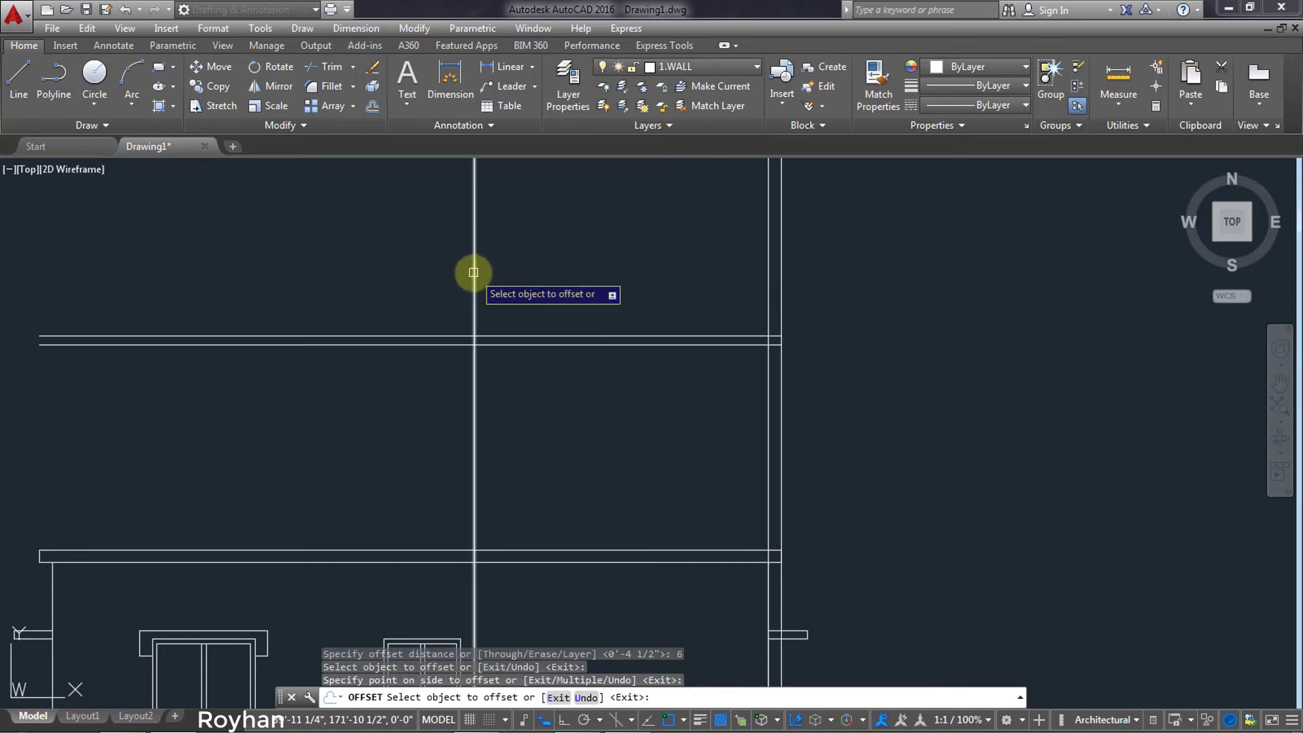
{"action": "left_click", "coordinate": [473, 272]}
{"action": "left_click", "coordinate": [387, 283]}
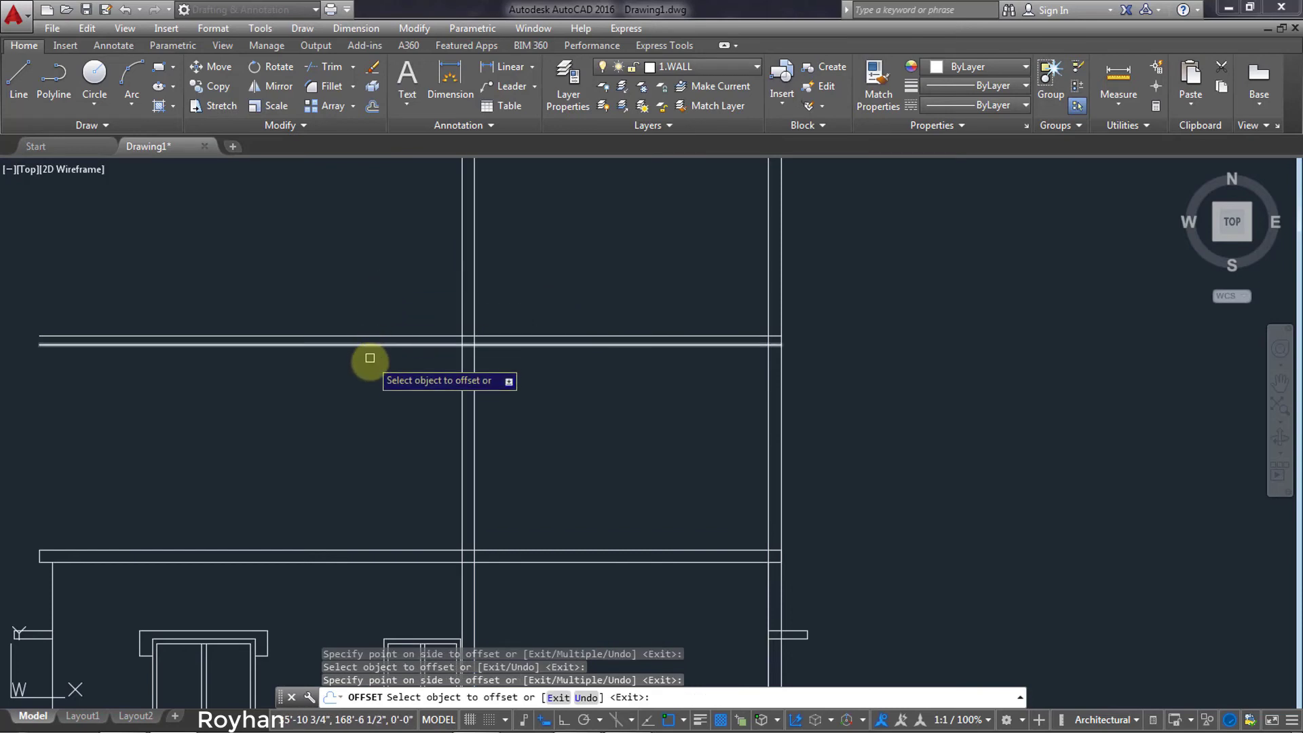
{"action": "key", "text": "Return"}
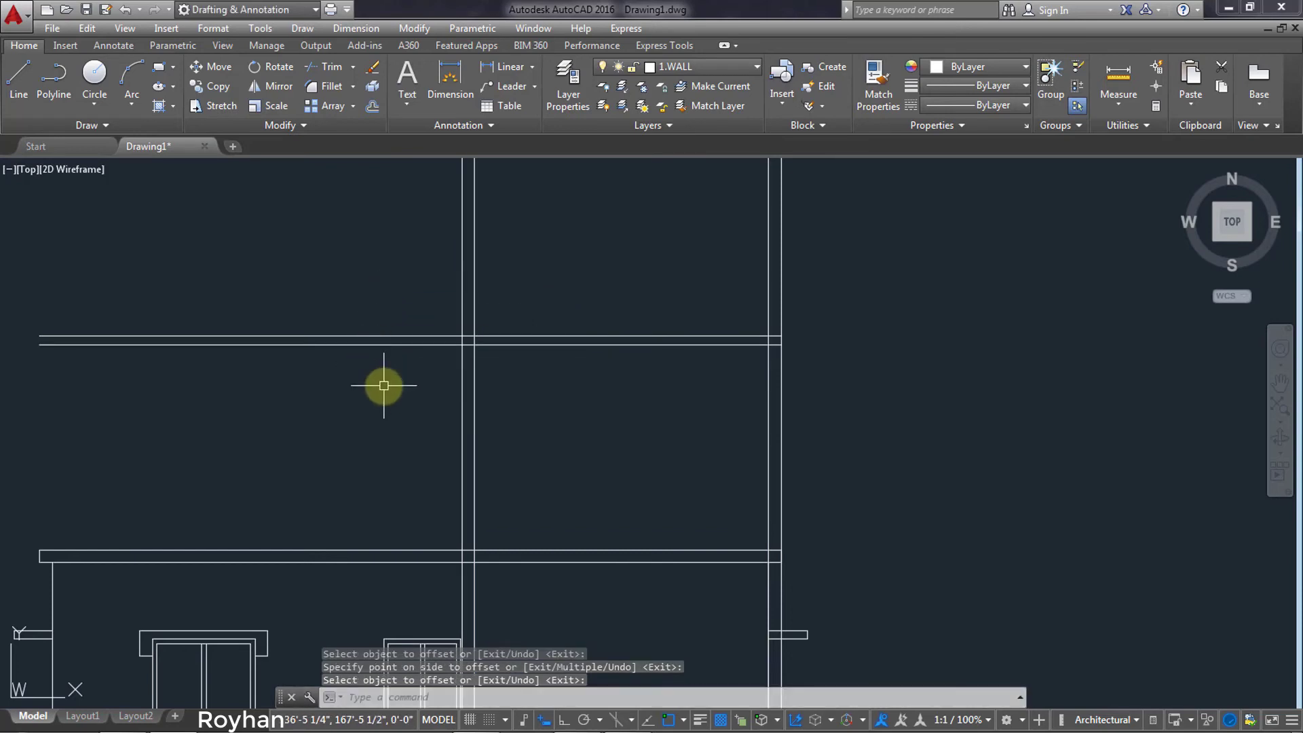
{"action": "type", "text": "TR"}
Trim the roof and wall lines overrunning the stair tower's top beam.
{"action": "key", "text": "Return"}
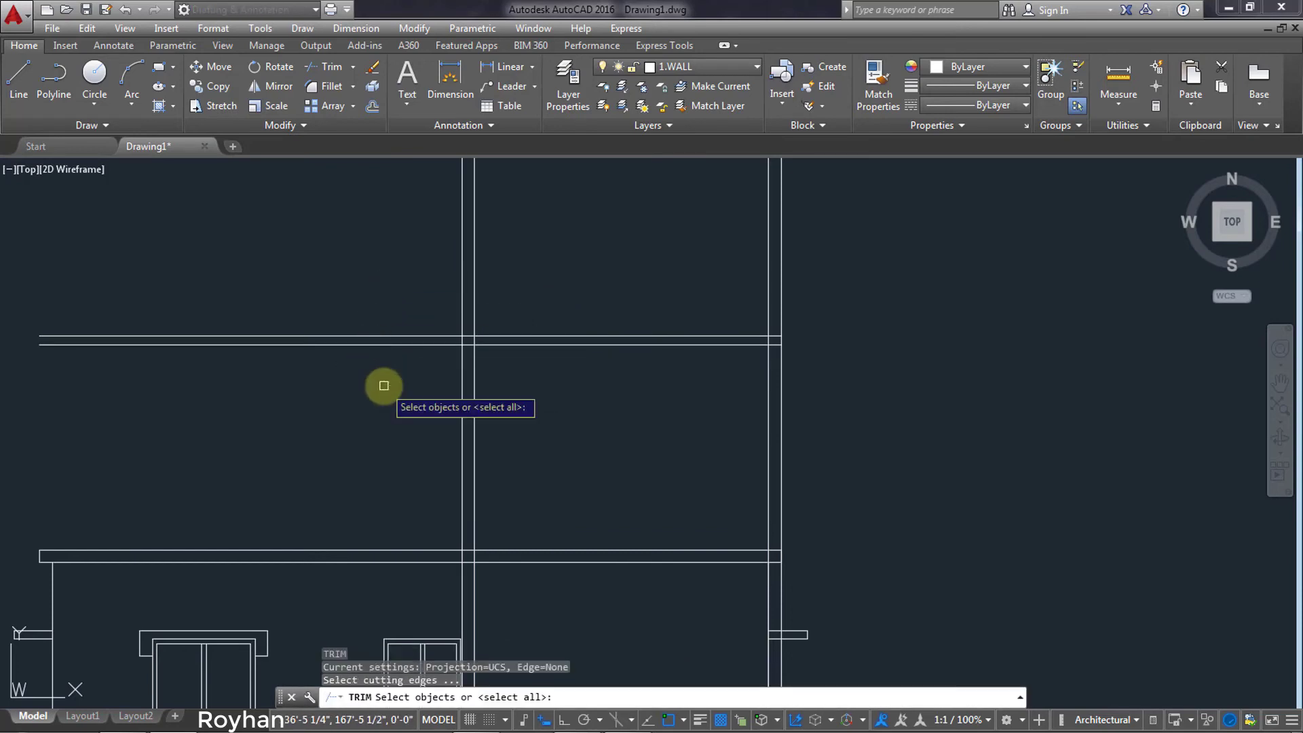
{"action": "left_click", "coordinate": [780, 457]}
{"action": "left_click", "coordinate": [334, 242]}
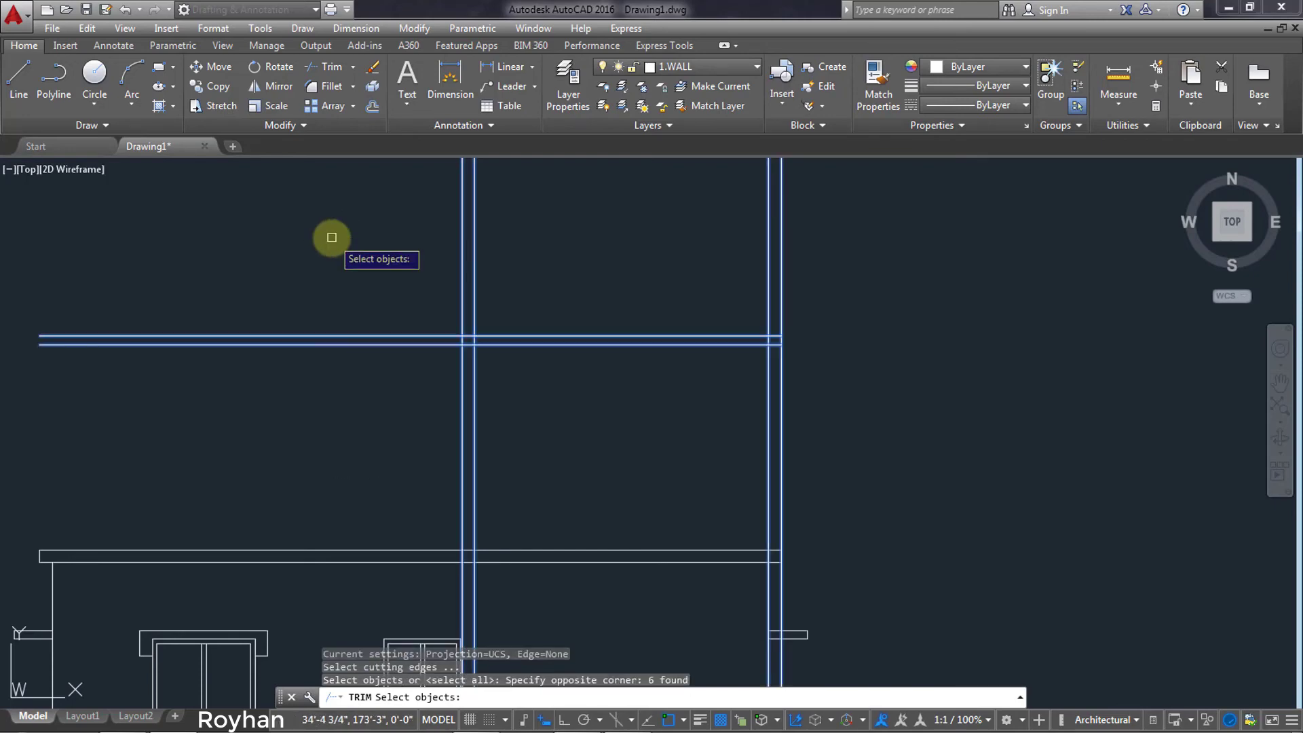
{"action": "key", "text": "Return"}
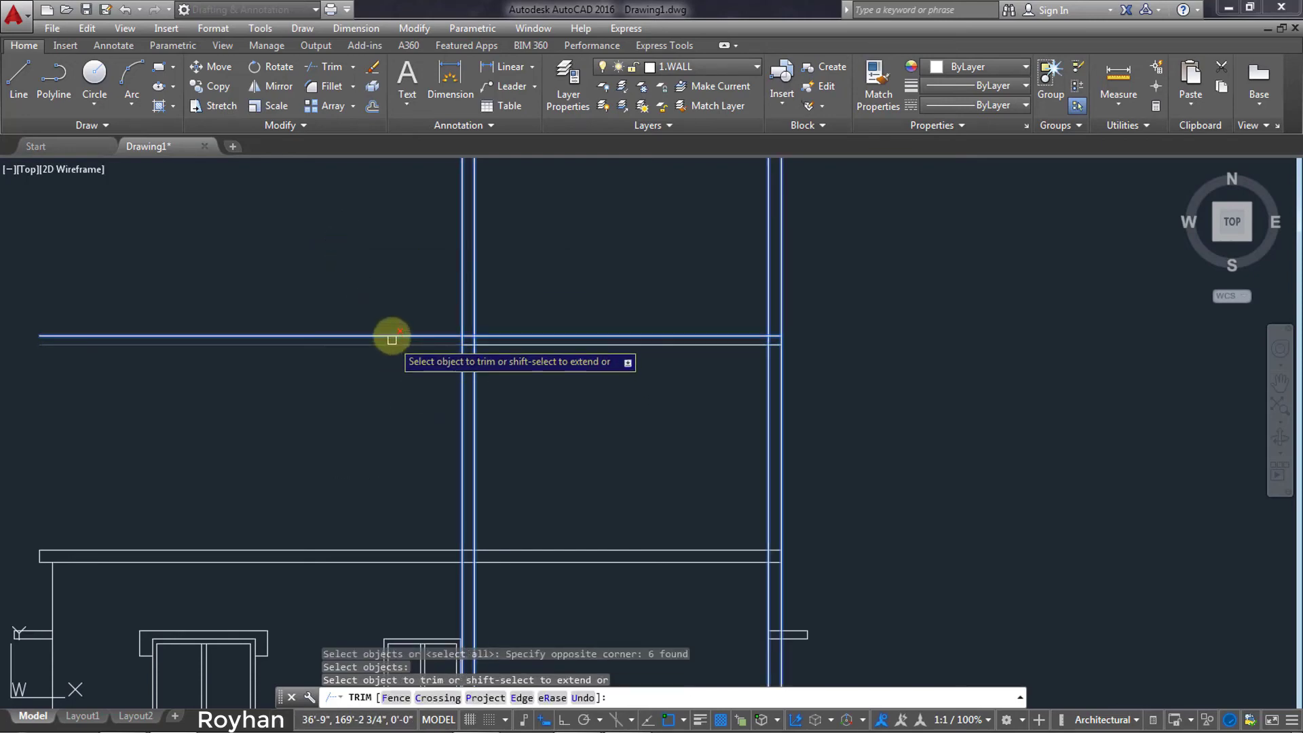
{"action": "left_click", "coordinate": [392, 335]}
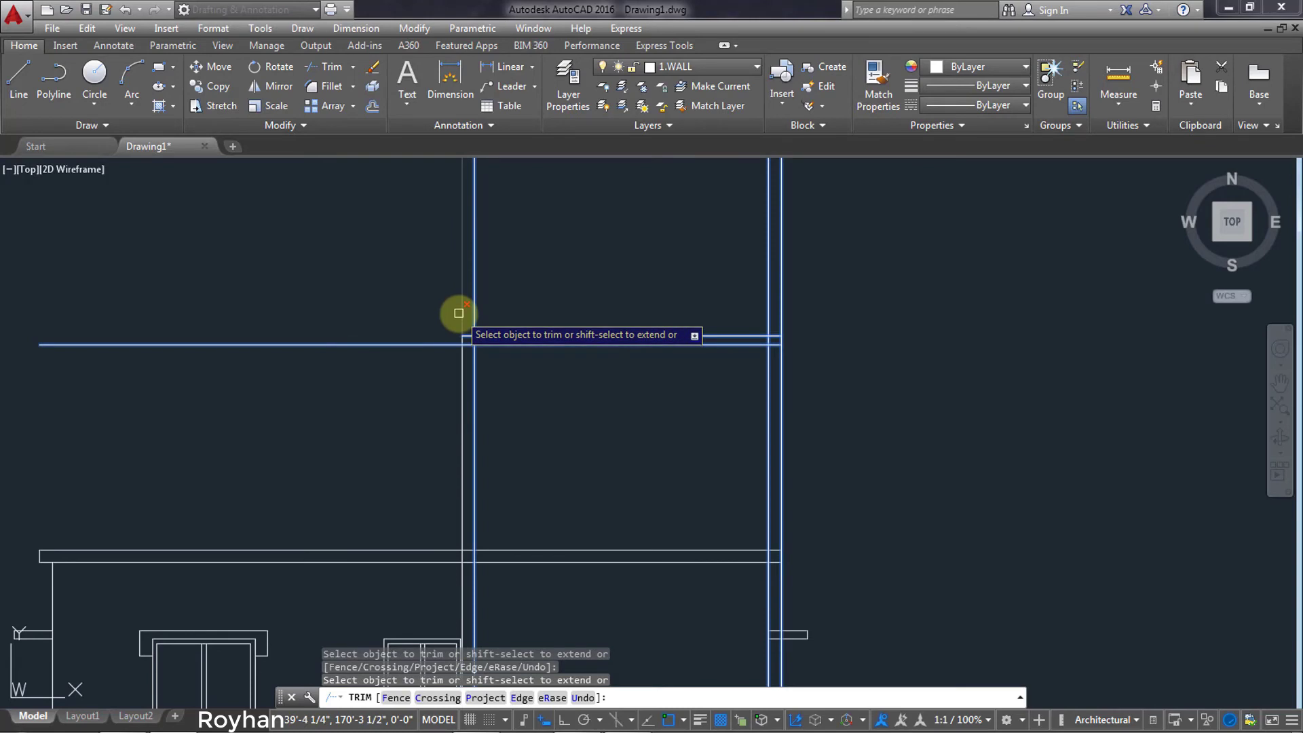
{"action": "left_click", "coordinate": [461, 311]}
{"action": "left_click", "coordinate": [408, 344]}
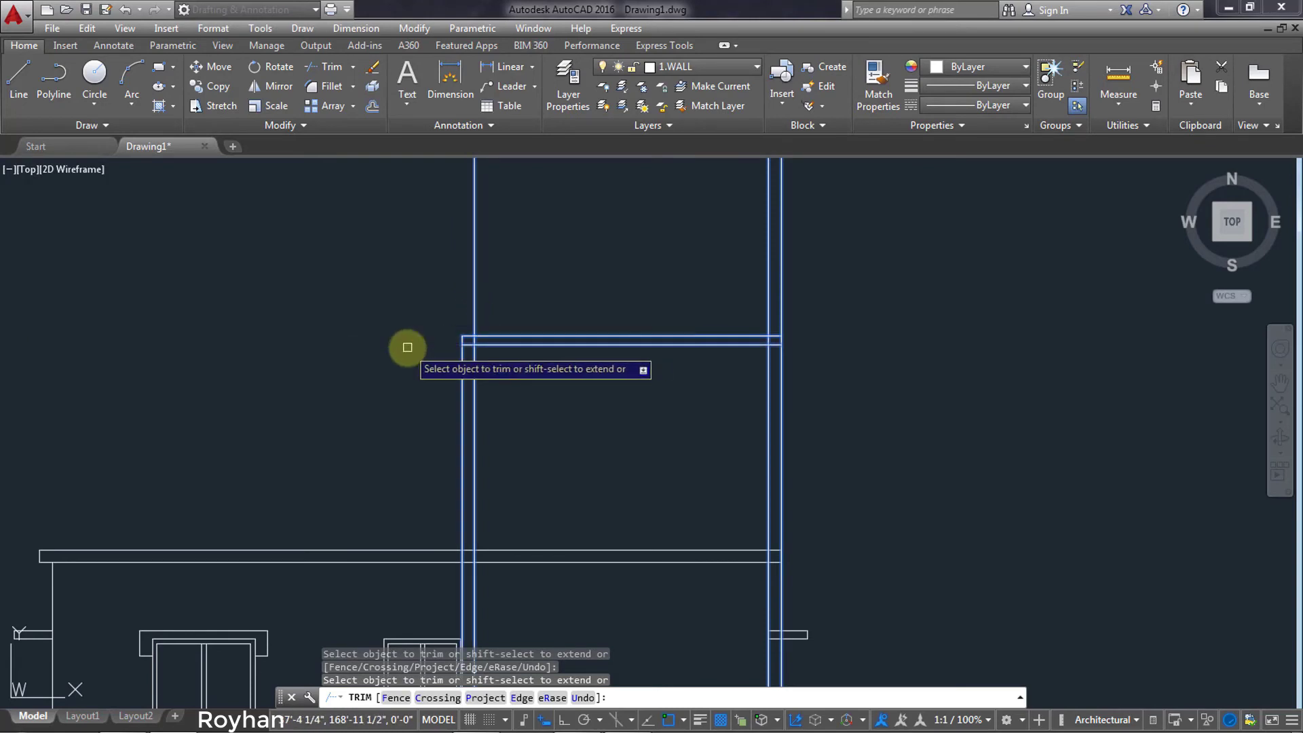
{"action": "left_click", "coordinate": [475, 305]}
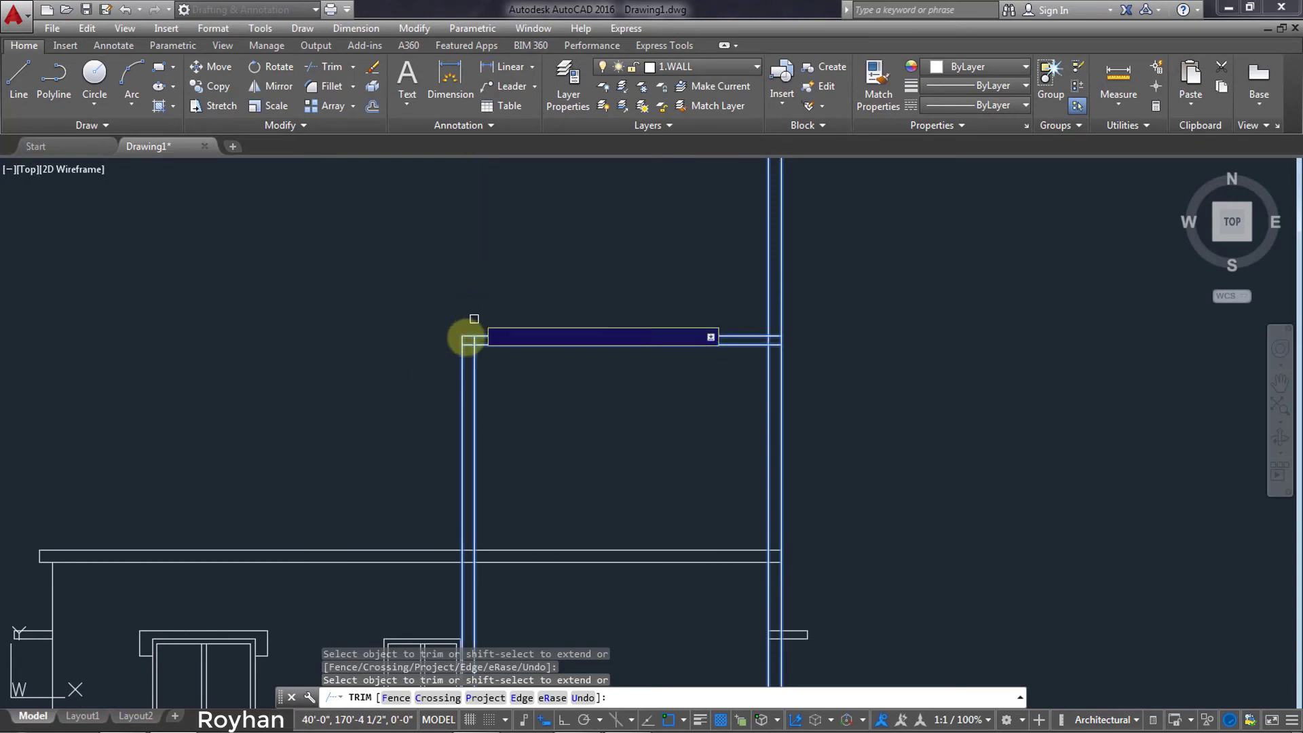
{"action": "left_click", "coordinate": [458, 373]}
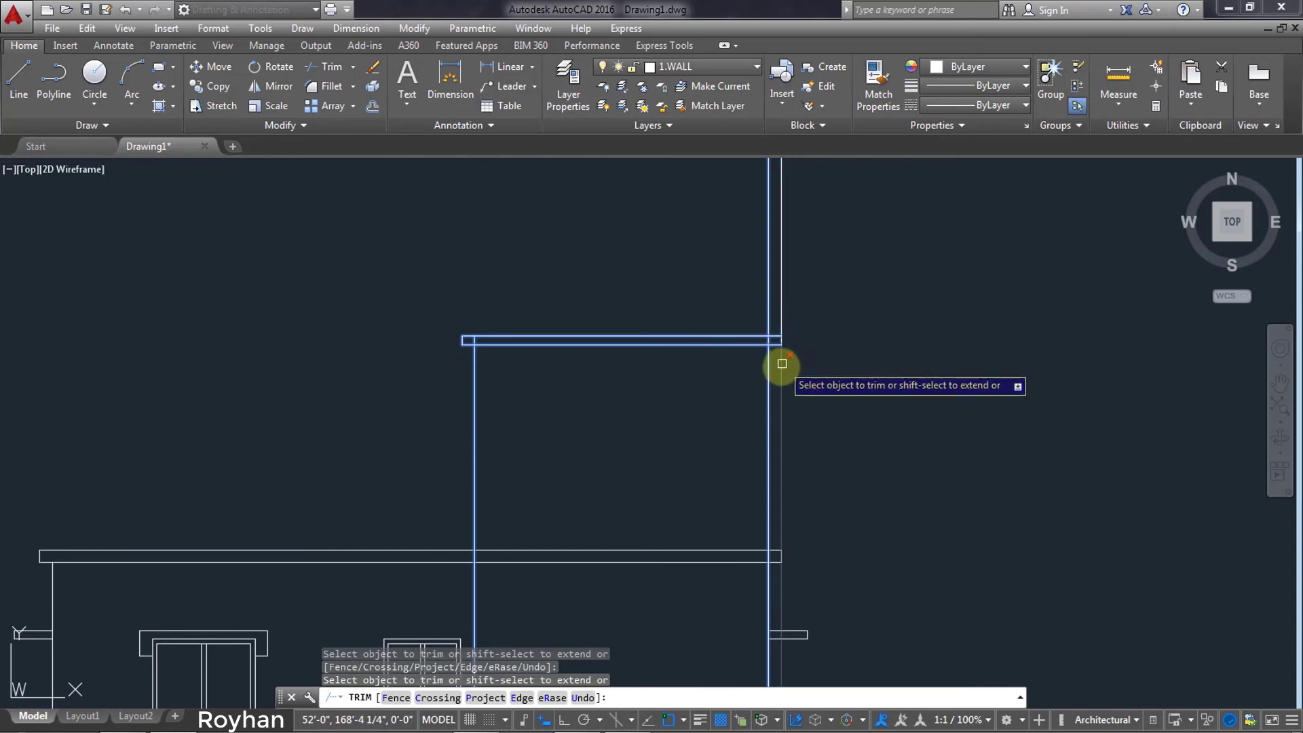
{"action": "left_click", "coordinate": [777, 305]}
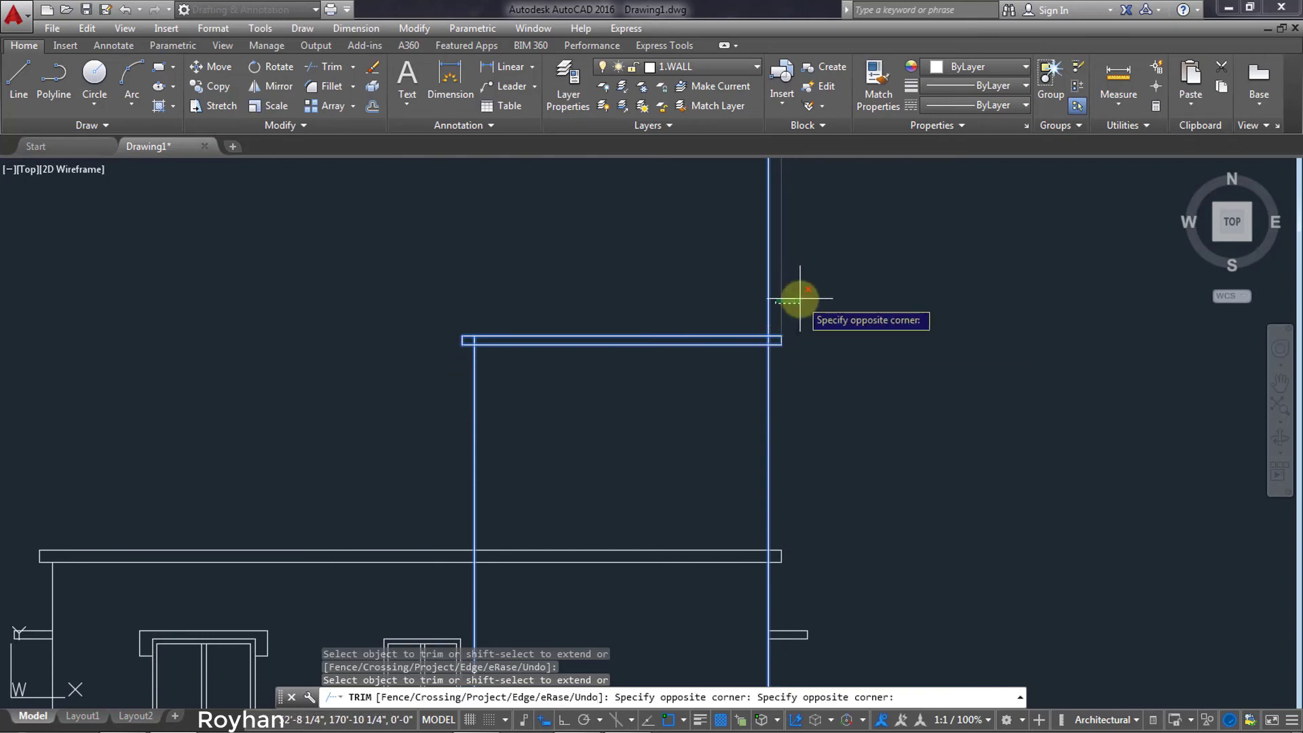
{"action": "left_click", "coordinate": [797, 294]}
{"action": "left_click", "coordinate": [769, 282]}
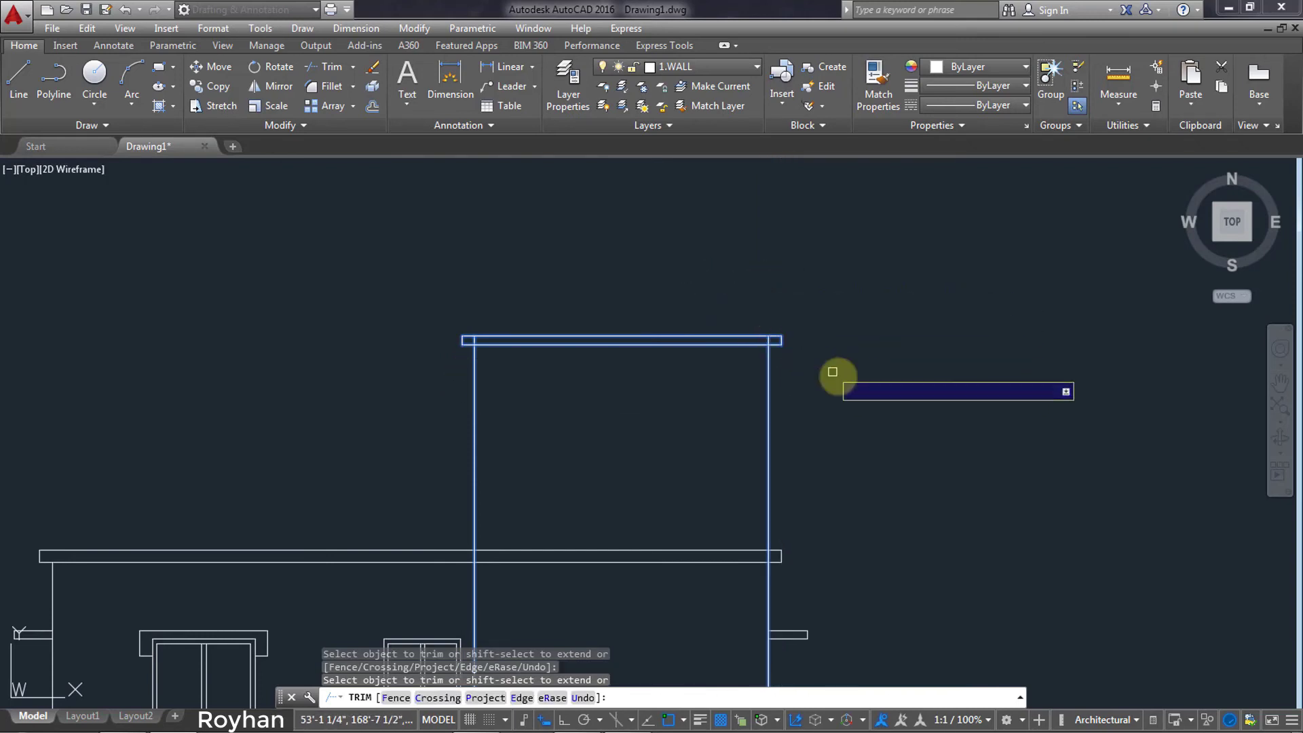
Trim away the floor lines crossing inside the tower column.
{"action": "scroll", "coordinate": [695, 454], "scroll_direction": "down", "scroll_amount": 3}
{"action": "middle_click_drag", "start_coordinate": [675, 469], "coordinate": [733, 280]}
{"action": "scroll", "coordinate": [733, 280], "scroll_direction": "down", "scroll_amount": 2}
{"action": "left_click", "coordinate": [734, 268]}
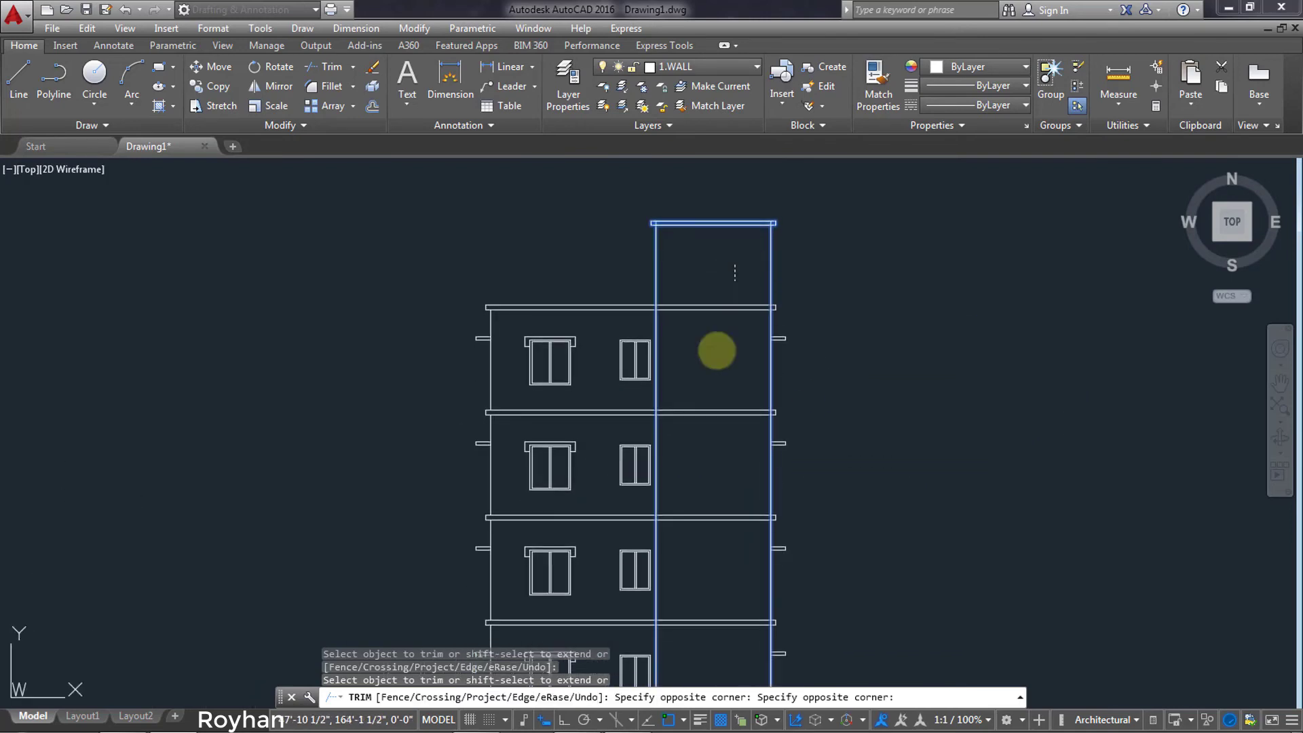
{"action": "middle_click_drag", "start_coordinate": [699, 625], "coordinate": [703, 558]}
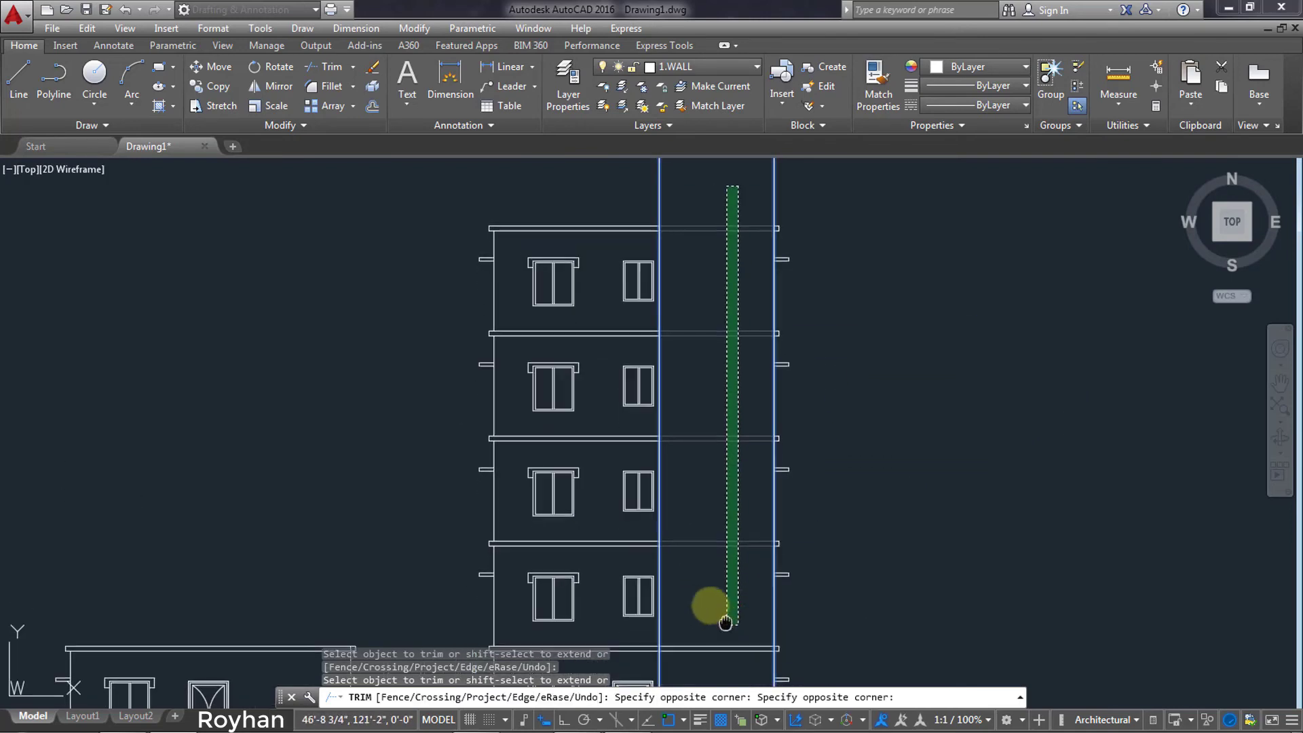
{"action": "middle_click_drag", "start_coordinate": [722, 615], "coordinate": [651, 610]}
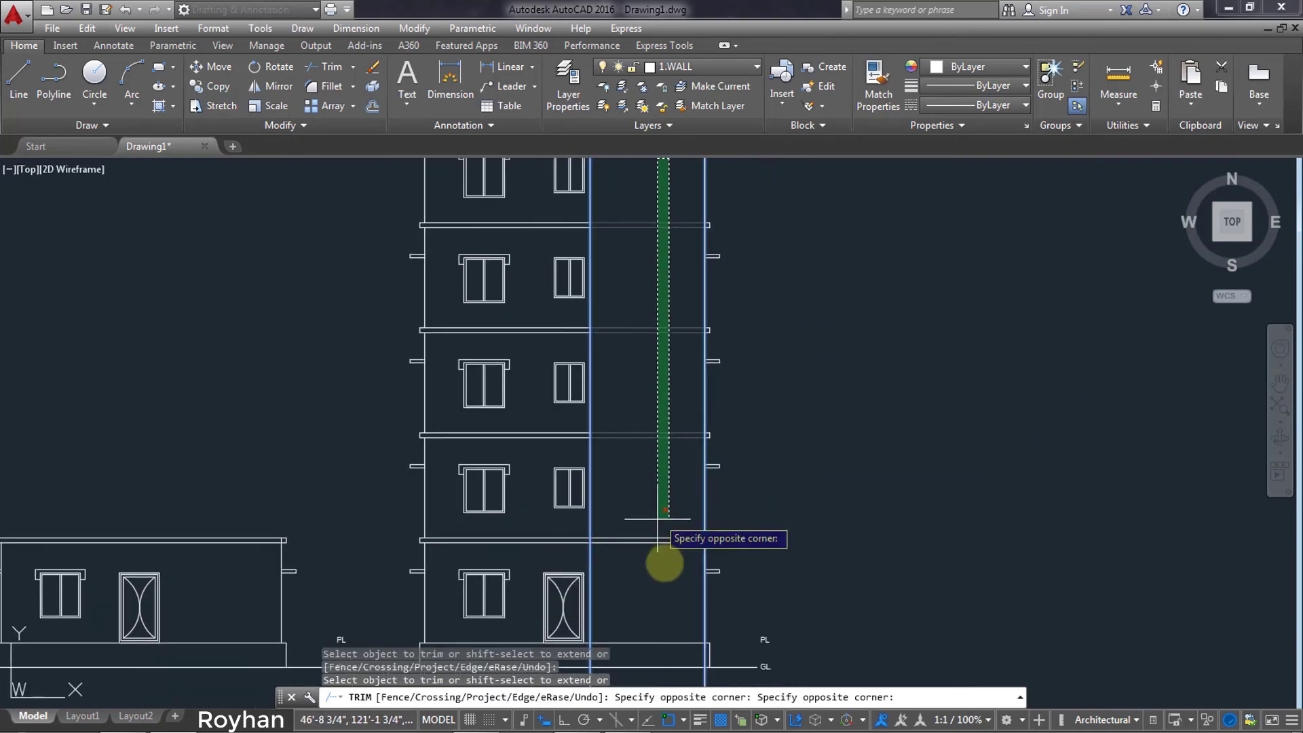
{"action": "left_click", "coordinate": [643, 578]}
{"action": "key", "text": "Return"}
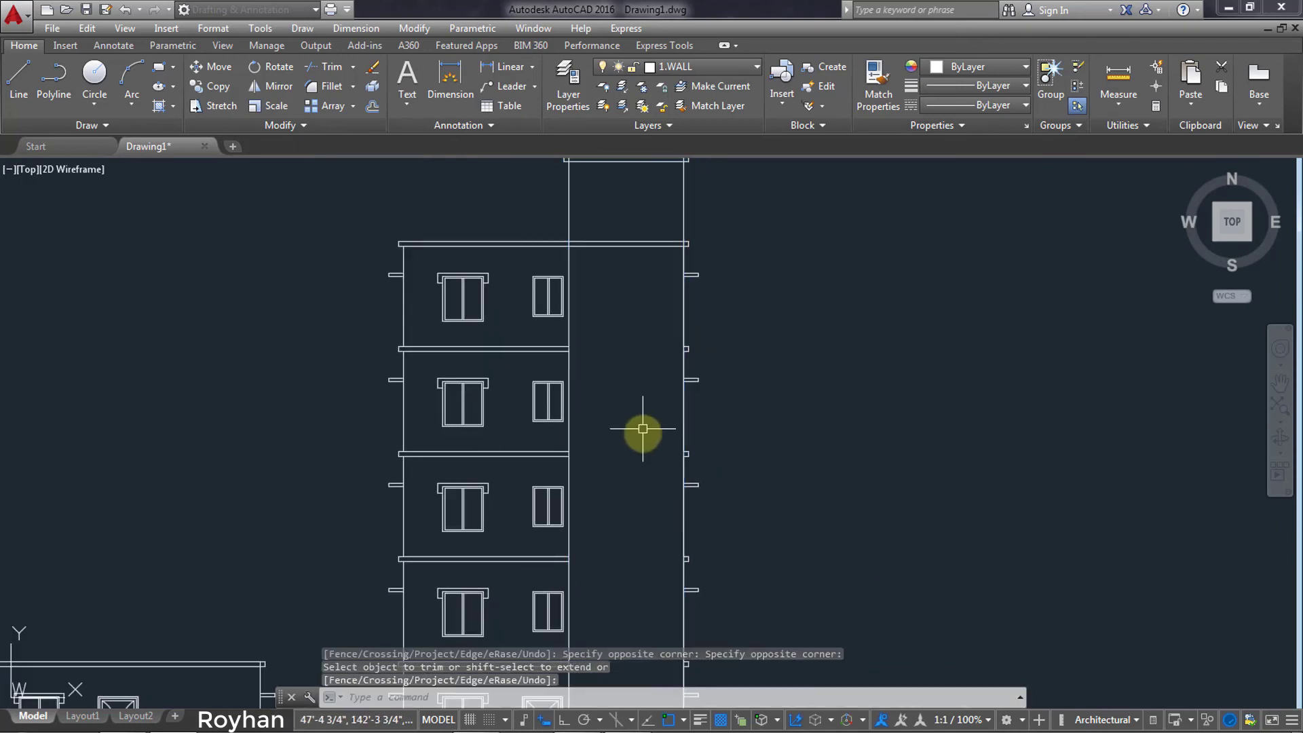
{"action": "scroll", "coordinate": [644, 462], "scroll_direction": "down", "scroll_amount": 2}
{"action": "scroll", "coordinate": [643, 462], "scroll_direction": "up", "scroll_amount": 2}
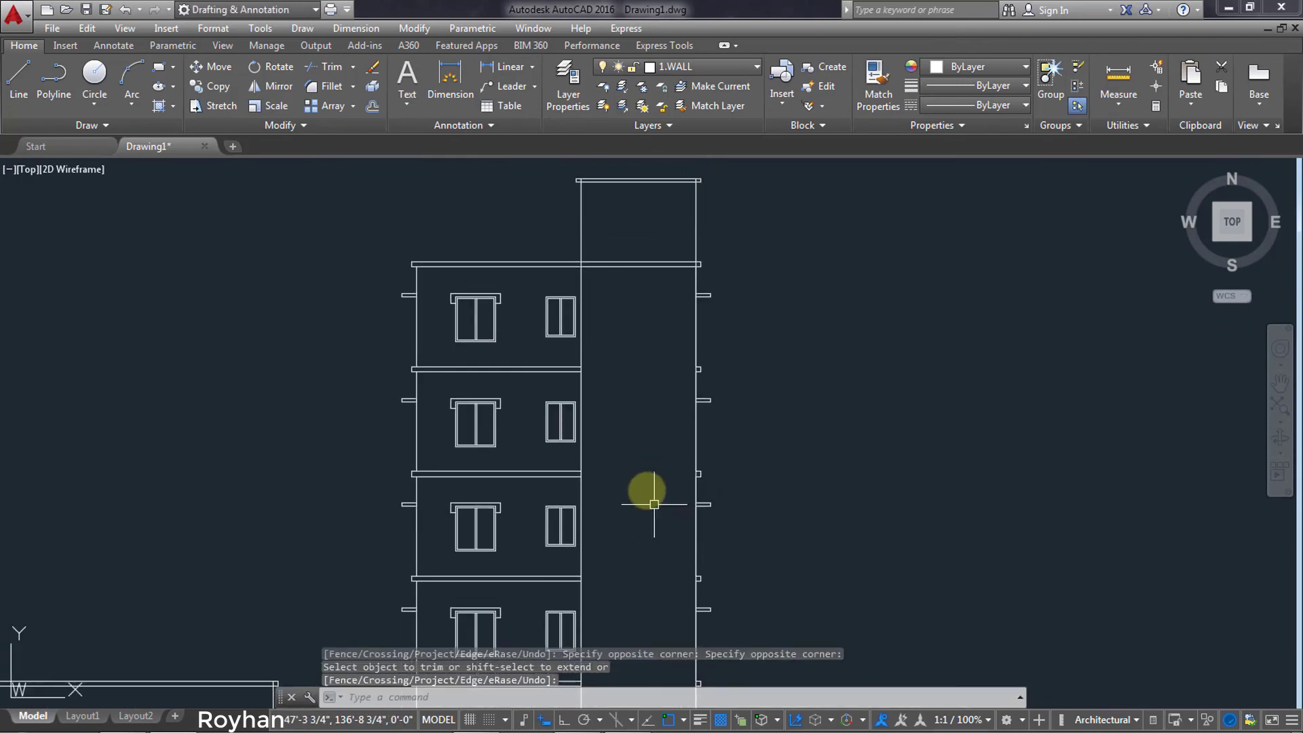
Trim the top floor line crossing the tower top.
{"action": "key", "text": "Return"}
{"action": "key", "text": "Return"}
{"action": "left_click", "coordinate": [672, 321]}
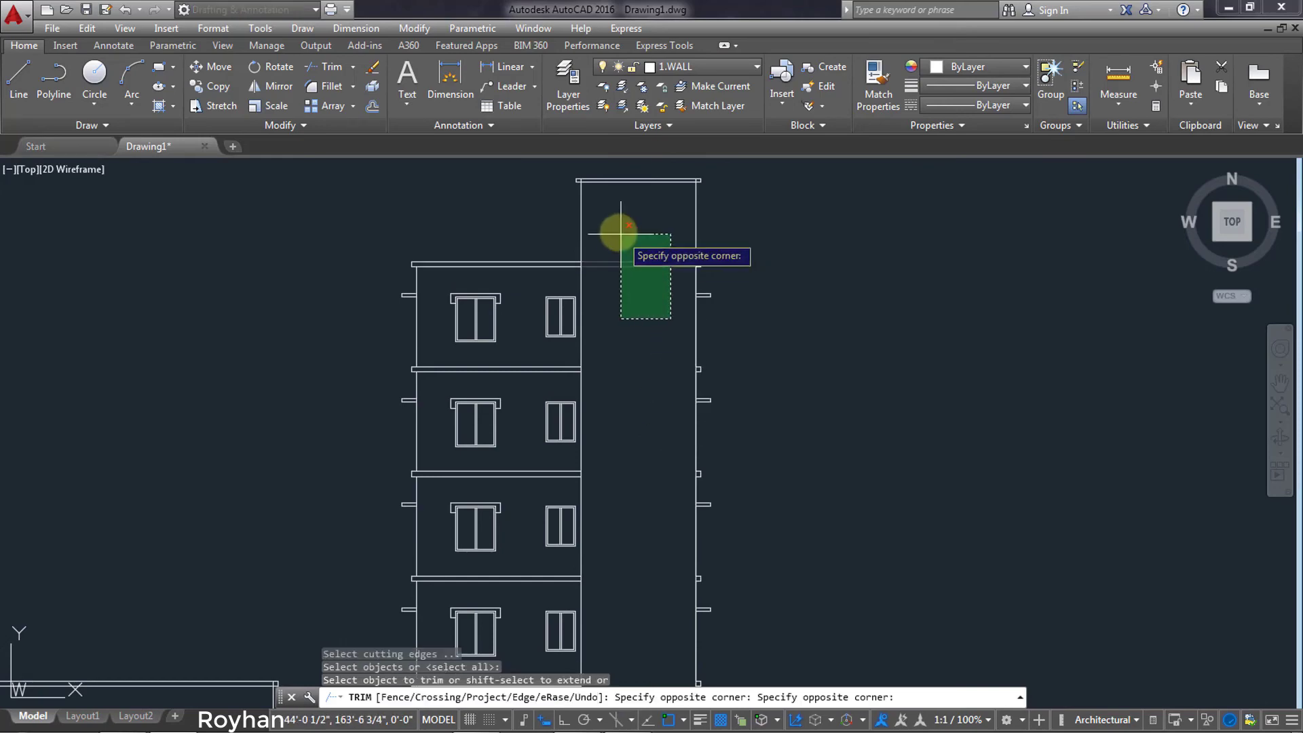
{"action": "left_click", "coordinate": [588, 201]}
{"action": "scroll", "coordinate": [625, 366], "scroll_direction": "down", "scroll_amount": 4}
{"action": "scroll", "coordinate": [625, 369], "scroll_direction": "up", "scroll_amount": 1}
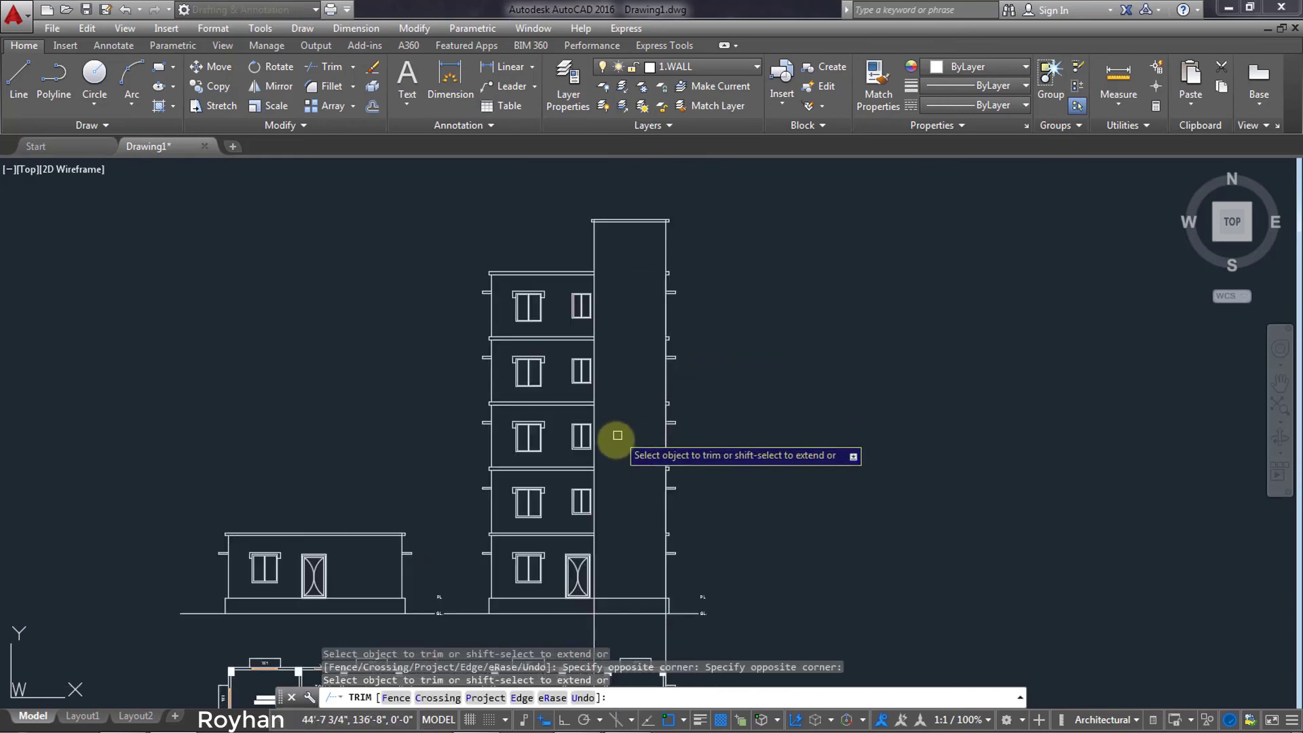
{"action": "scroll", "coordinate": [617, 437], "scroll_direction": "up", "scroll_amount": 1}
{"action": "key", "text": "Return"}
Trim the construction lines extending below ground level.
{"action": "left_click", "coordinate": [685, 484]}
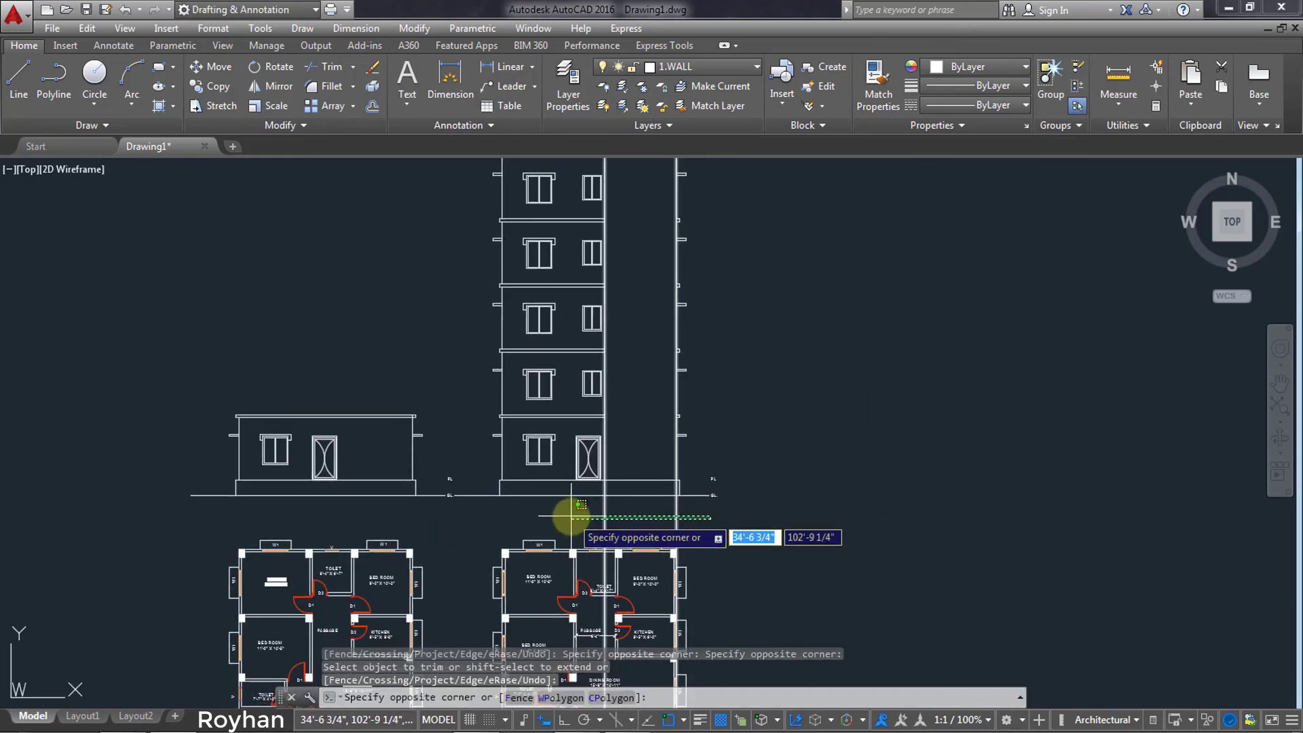
{"action": "left_click", "coordinate": [578, 517]}
{"action": "mouse_move", "coordinate": [642, 466]}
{"action": "middle_mouse_down"}
{"action": "mouse_move", "coordinate": [605, 534]}
{"action": "mouse_move", "coordinate": [617, 457]}
{"action": "middle_mouse_up"}
{"action": "key", "text": "Escape"}
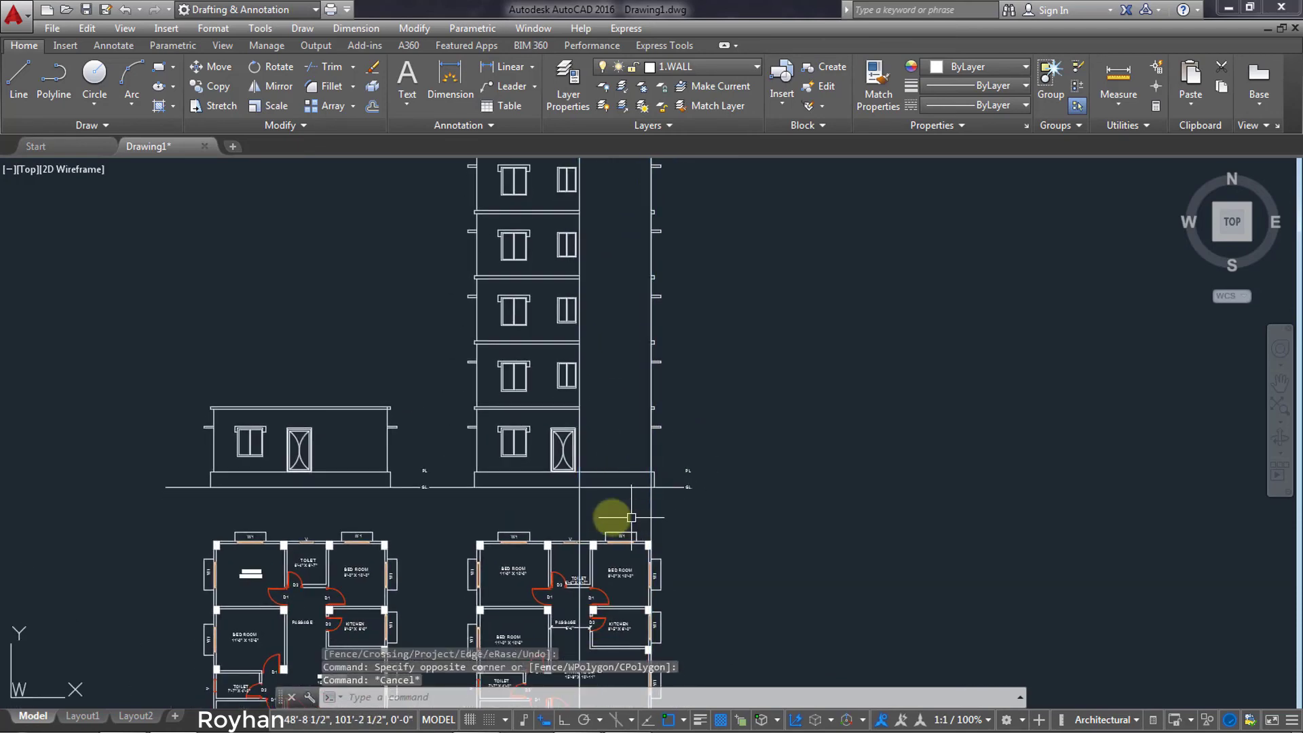
{"action": "scroll", "coordinate": [596, 514], "scroll_direction": "up", "scroll_amount": 2}
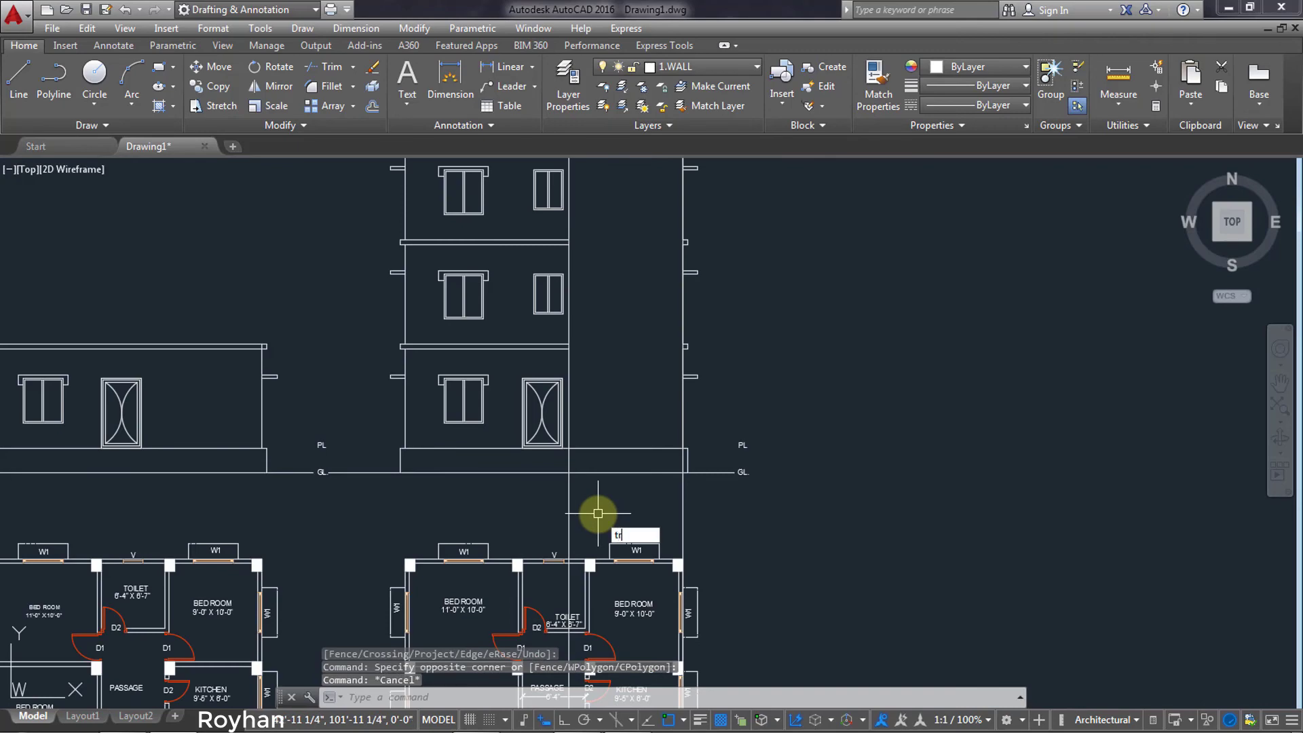
{"action": "key", "text": "Return"}
{"action": "key", "text": "Return"}
{"action": "scroll", "coordinate": [564, 459], "scroll_direction": "up", "scroll_amount": 2}
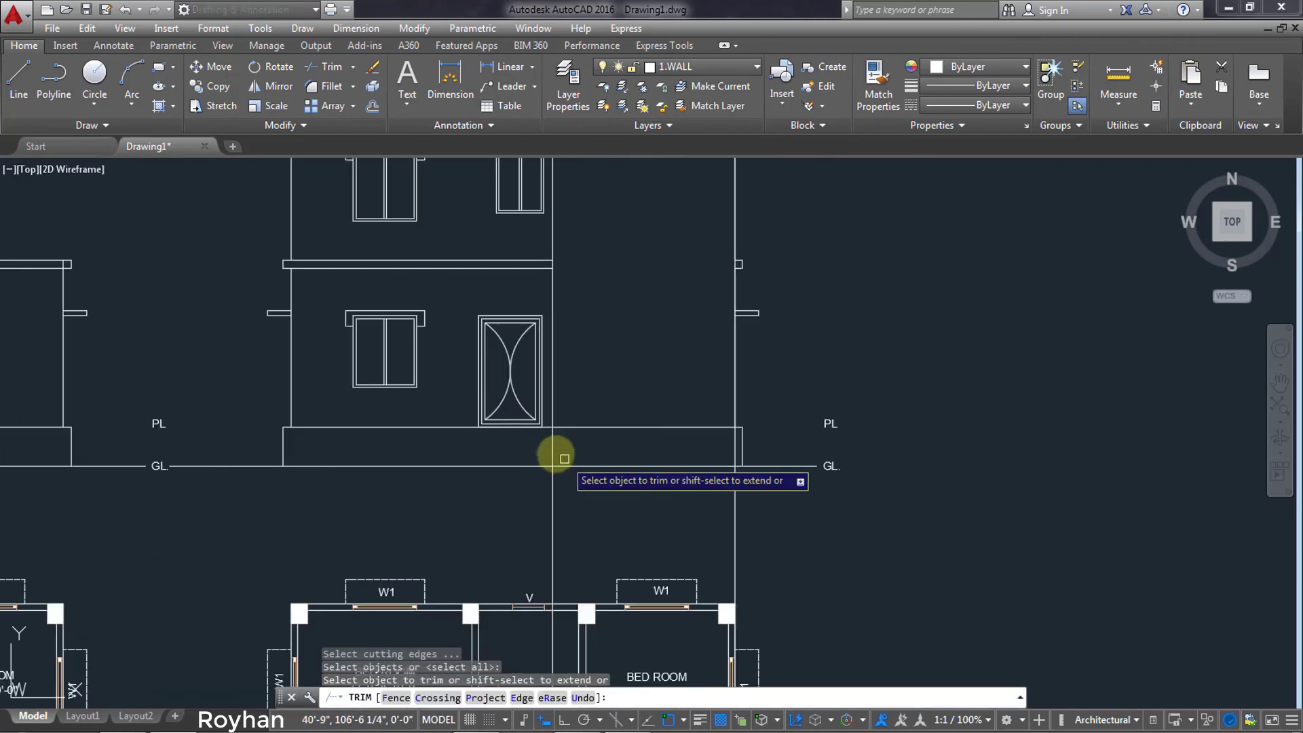
{"action": "left_click", "coordinate": [774, 553]}
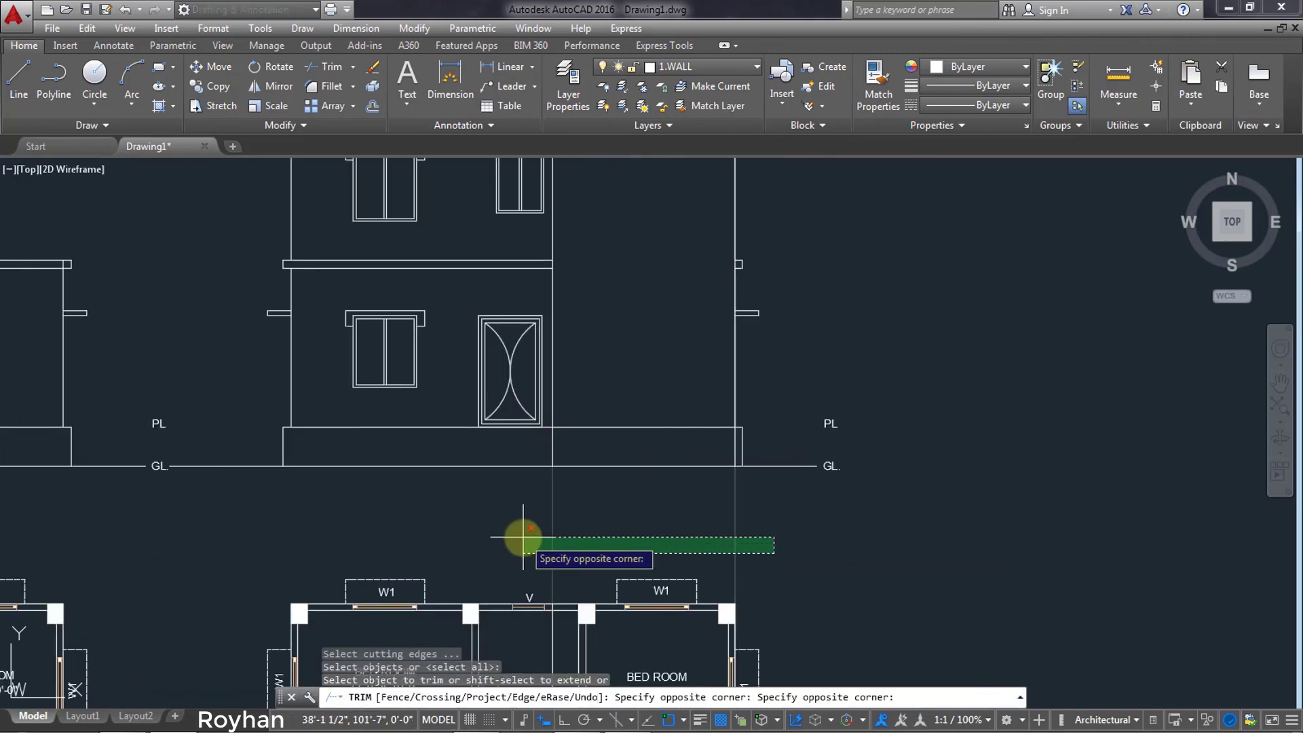
{"action": "left_click", "coordinate": [524, 537]}
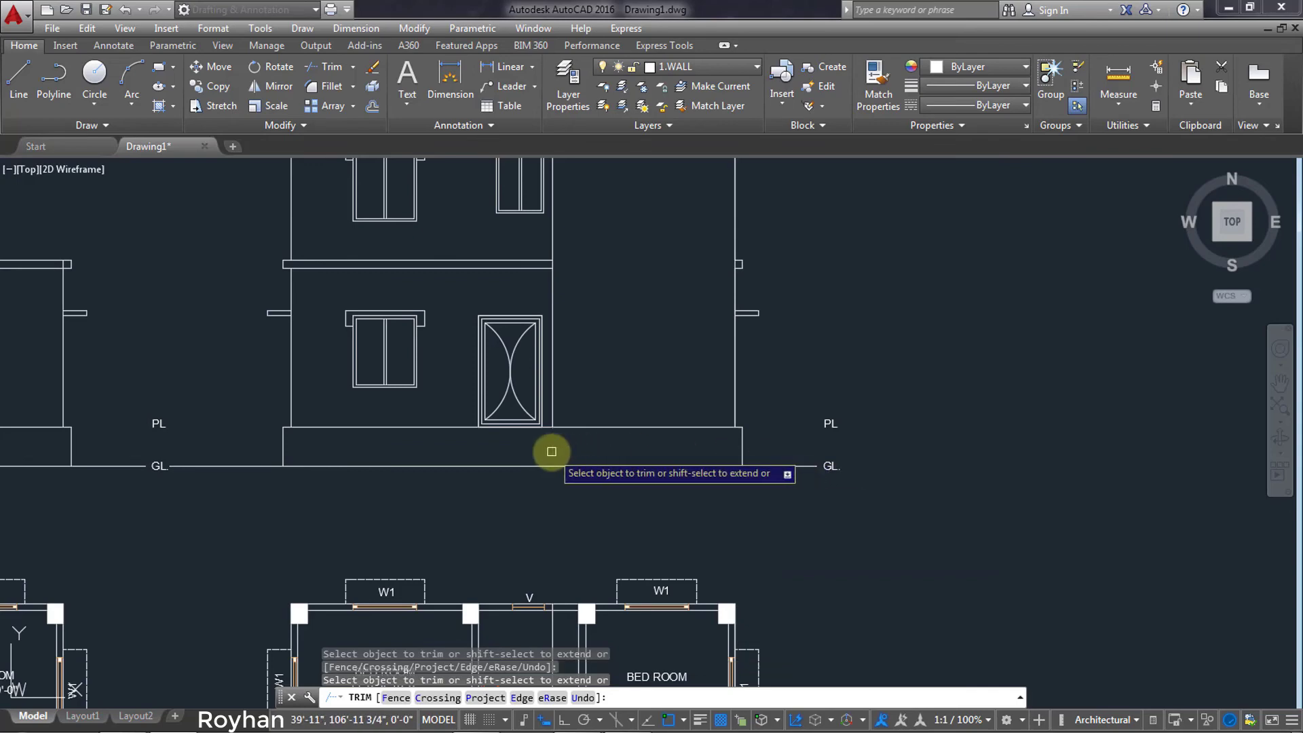
{"action": "scroll", "coordinate": [664, 363], "scroll_direction": "down", "scroll_amount": 5}
{"action": "scroll", "coordinate": [646, 486], "scroll_direction": "up", "scroll_amount": 1}
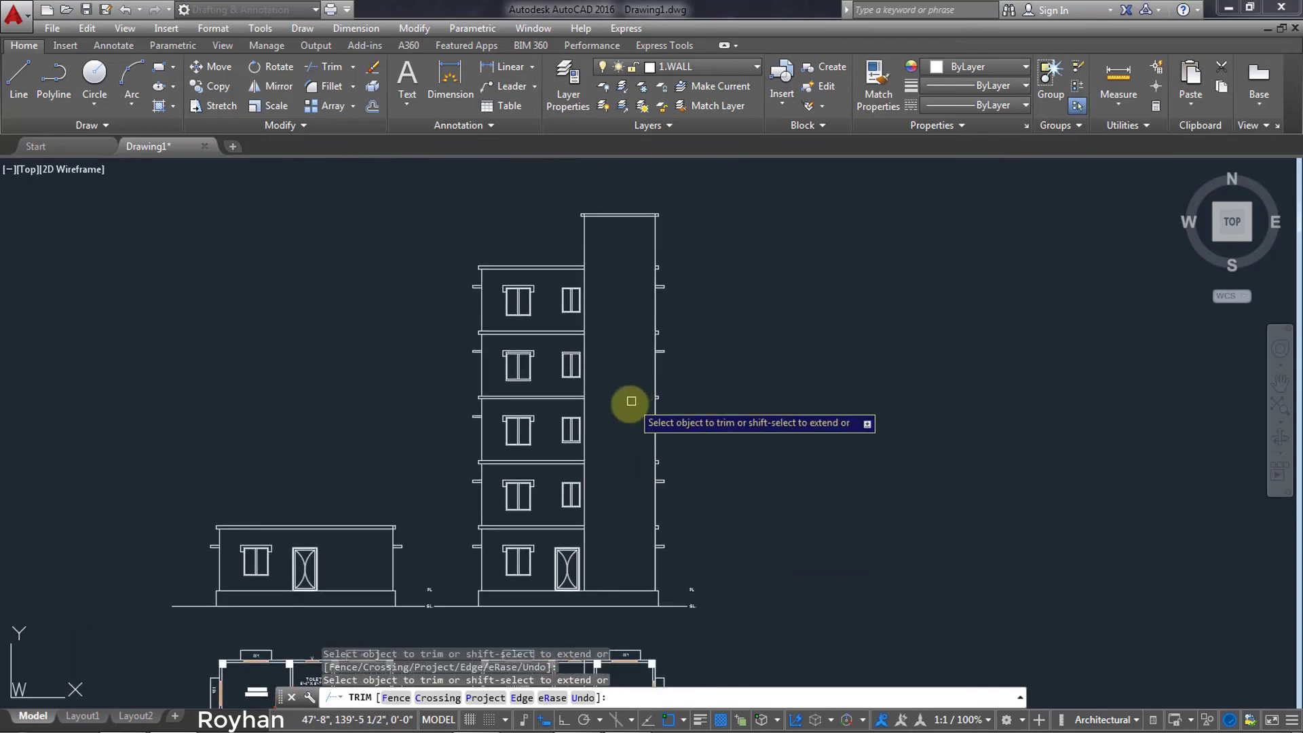
{"action": "key", "text": "Return"}
{"action": "scroll", "coordinate": [774, 451], "scroll_direction": "up", "scroll_amount": 3}
{"action": "scroll", "coordinate": [672, 454], "scroll_direction": "down", "scroll_amount": 3}
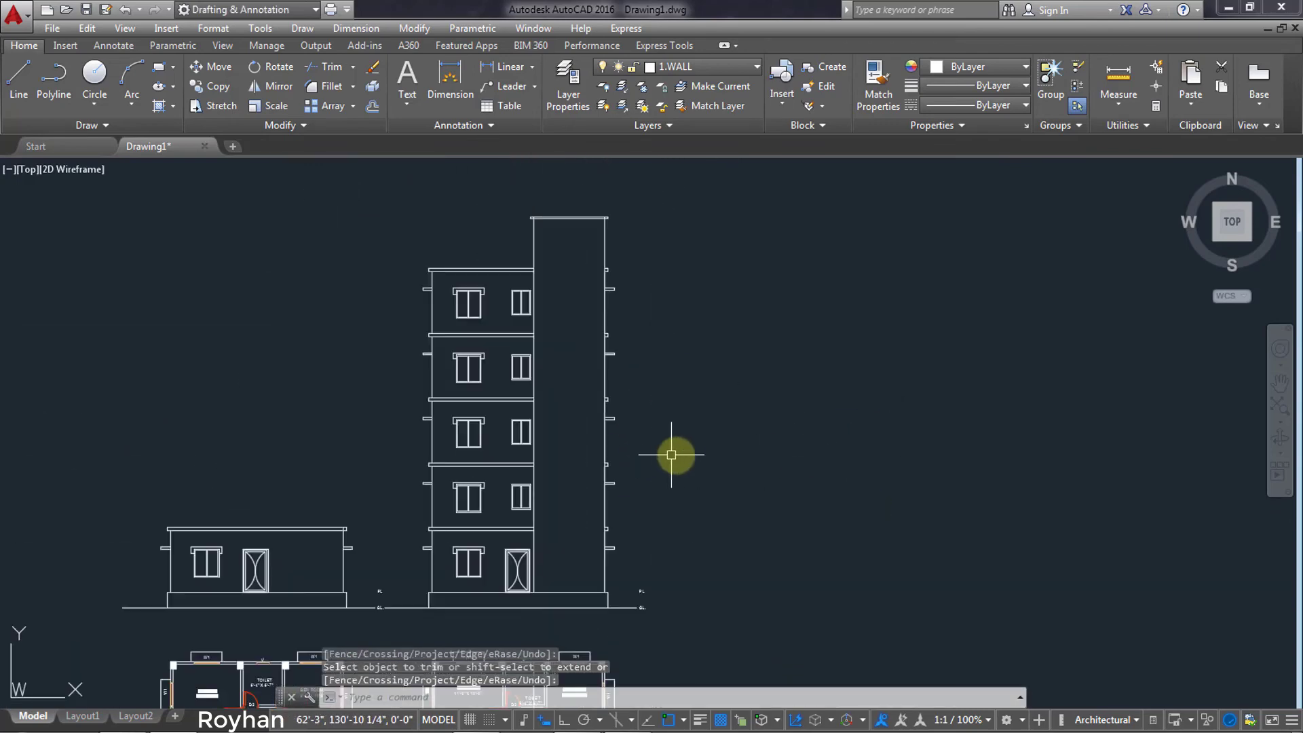
{"action": "middle_click_drag", "start_coordinate": [672, 455], "coordinate": [724, 455]}
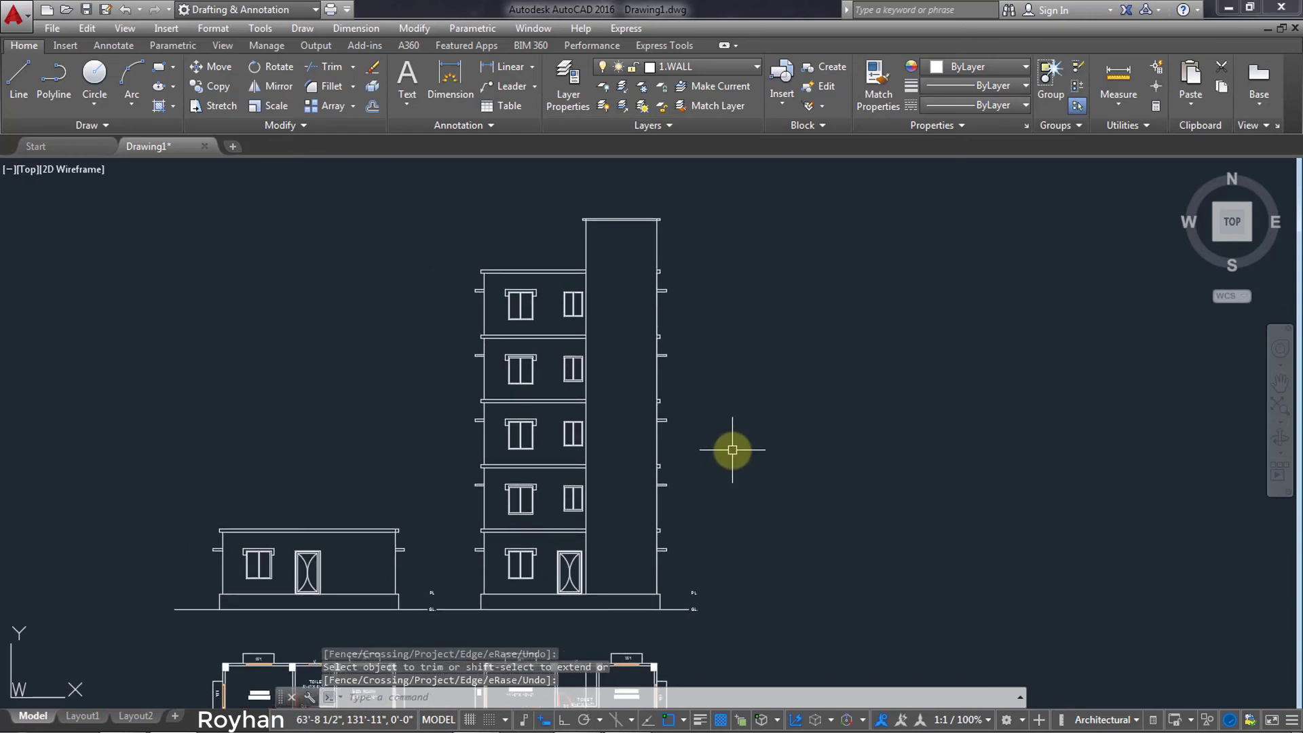
Hatch the staircase tower with the AR-B816 brick pattern.
{"action": "type", "text": "H"}
{"action": "key", "text": "Return"}
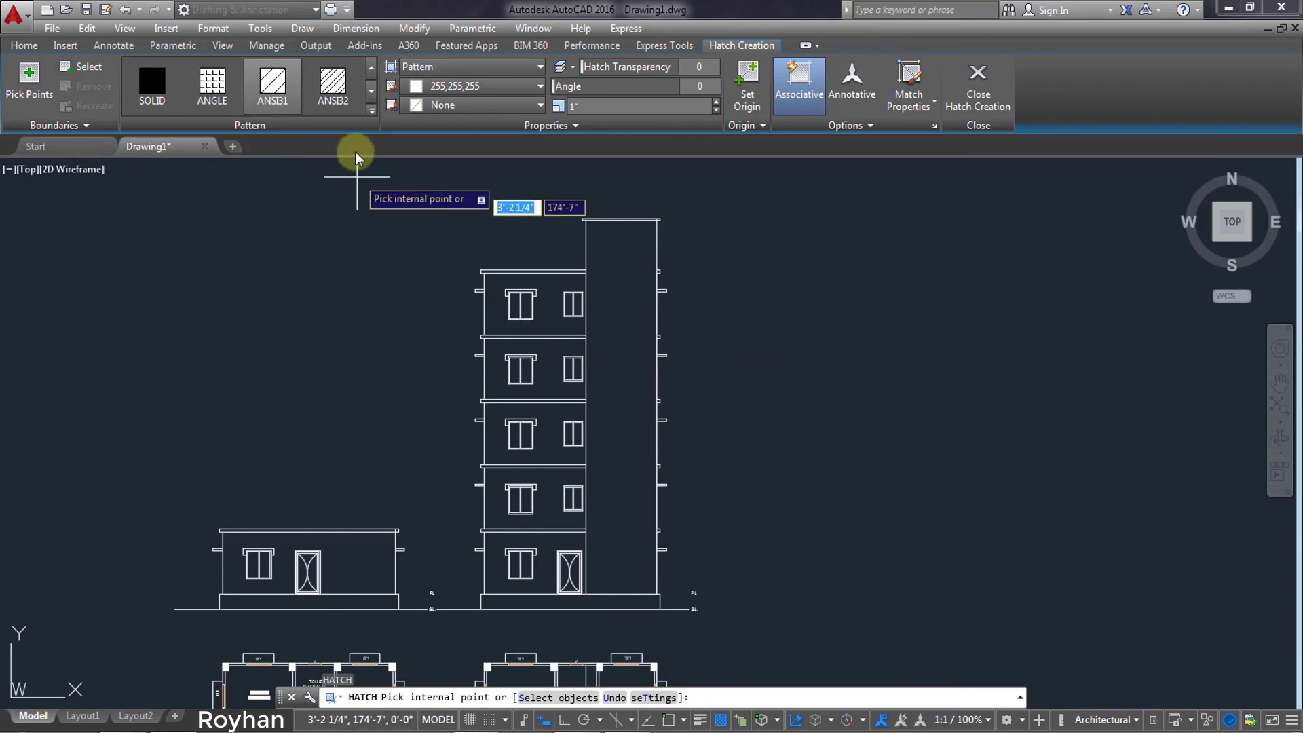
{"action": "left_click", "coordinate": [372, 110]}
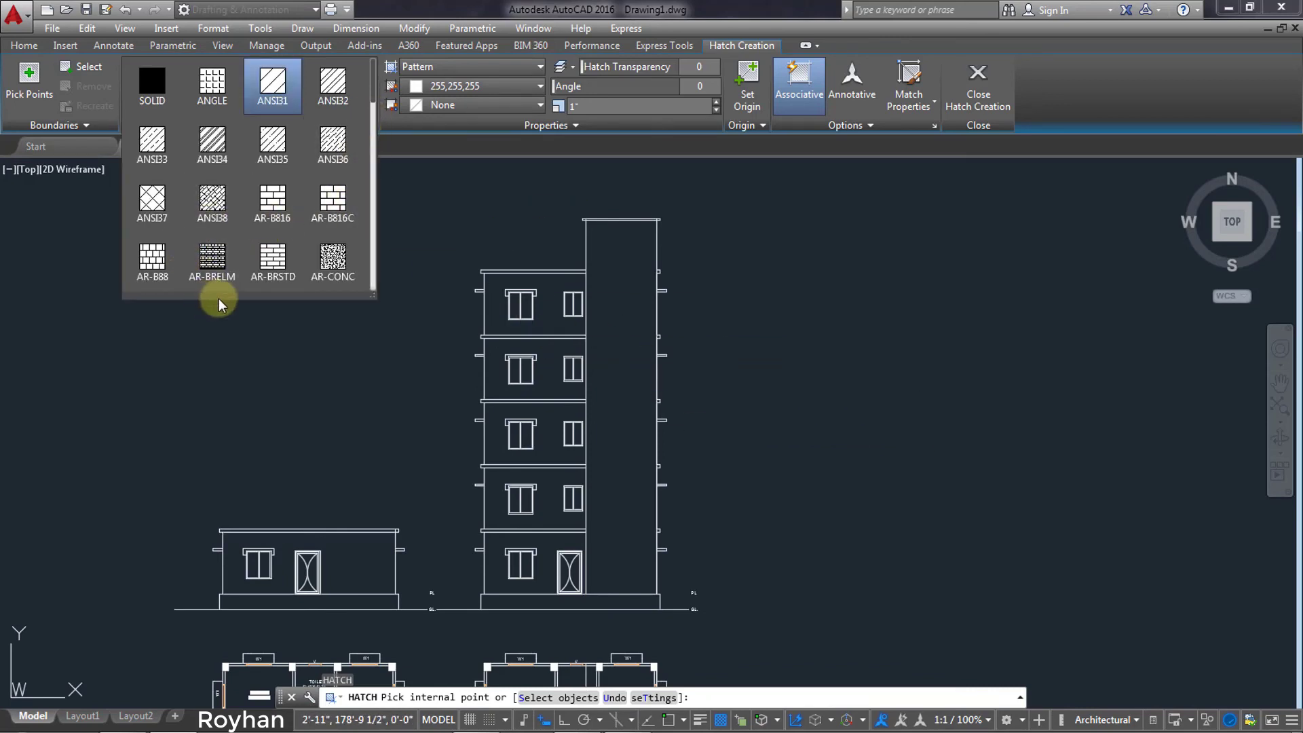
{"action": "mouse_move", "coordinate": [371, 293]}
{"action": "left_mouse_down"}
{"action": "mouse_move", "coordinate": [447, 451]}
{"action": "mouse_move", "coordinate": [427, 415]}
{"action": "left_mouse_up"}
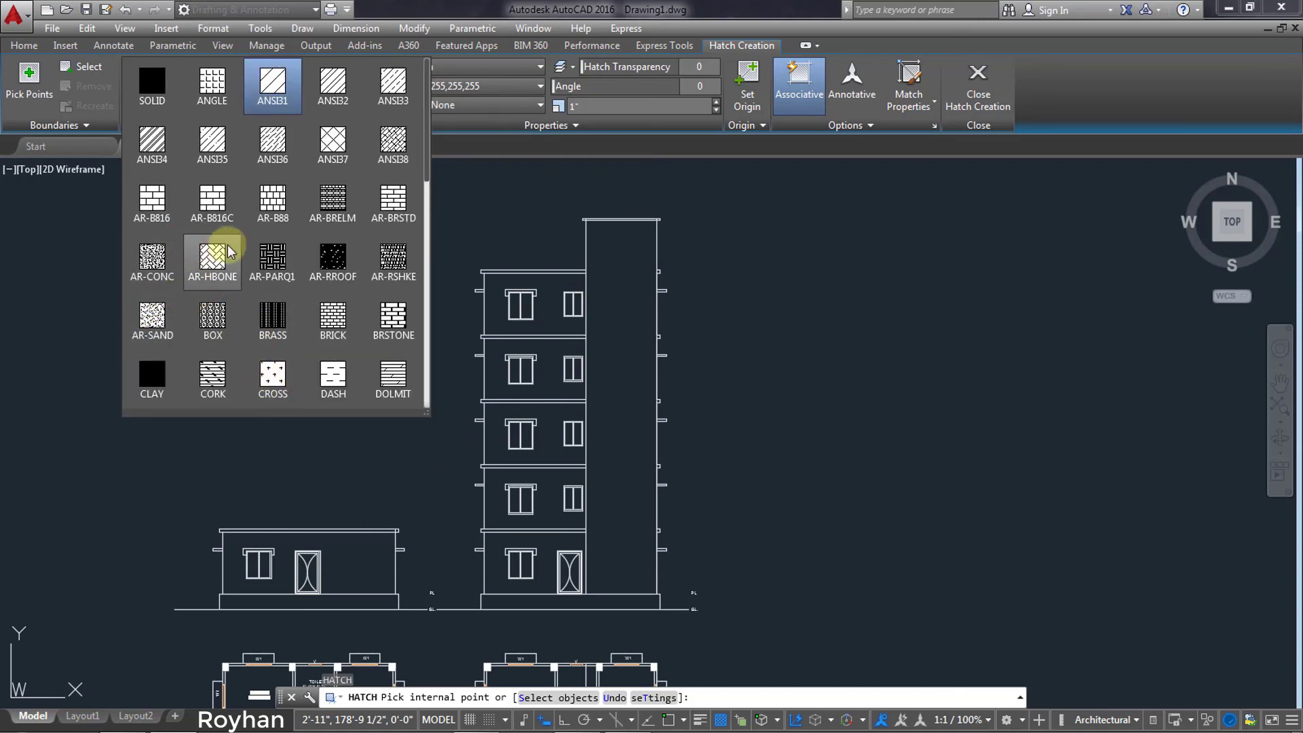
{"action": "scroll", "coordinate": [275, 254], "scroll_direction": "down", "scroll_amount": 1}
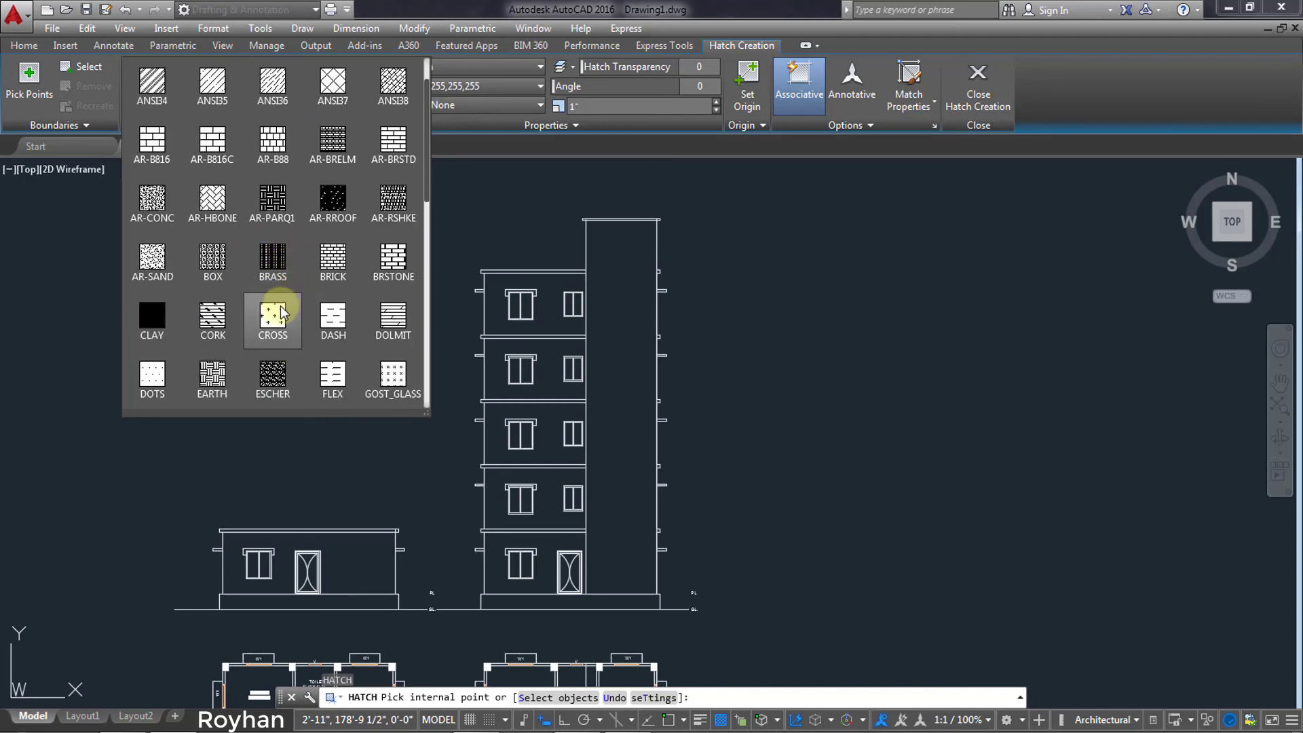
{"action": "scroll", "coordinate": [278, 309], "scroll_direction": "down", "scroll_amount": 1}
{"action": "scroll", "coordinate": [278, 312], "scroll_direction": "down", "scroll_amount": 1}
{"action": "scroll", "coordinate": [272, 320], "scroll_direction": "down", "scroll_amount": 1}
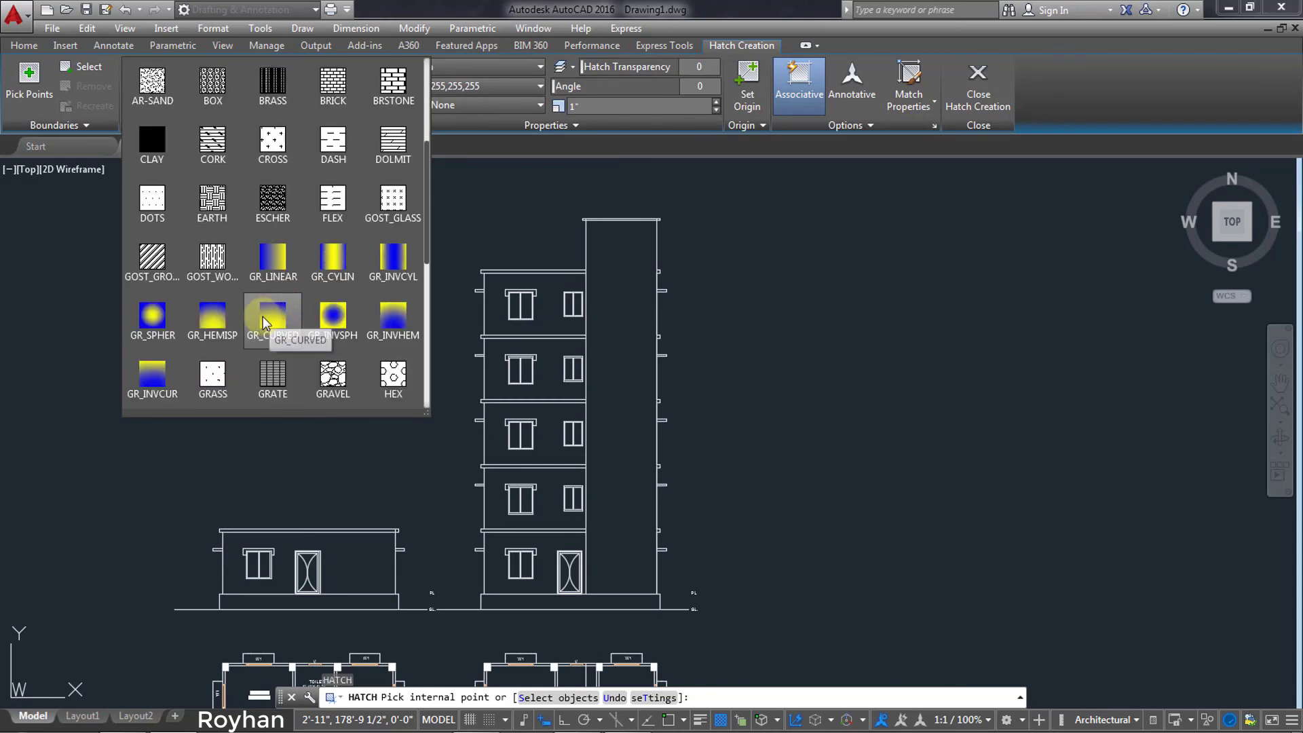
{"action": "scroll", "coordinate": [239, 324], "scroll_direction": "down", "scroll_amount": 1}
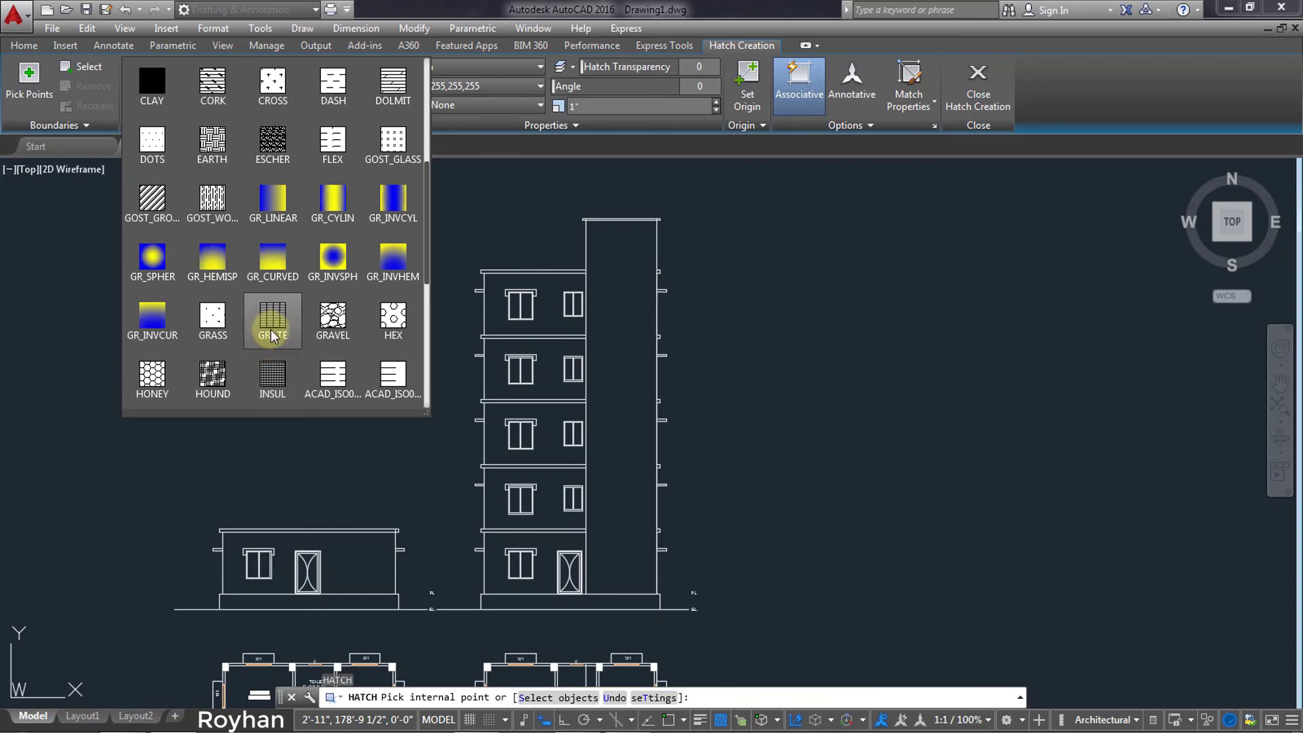
{"action": "scroll", "coordinate": [330, 332], "scroll_direction": "down", "scroll_amount": 2}
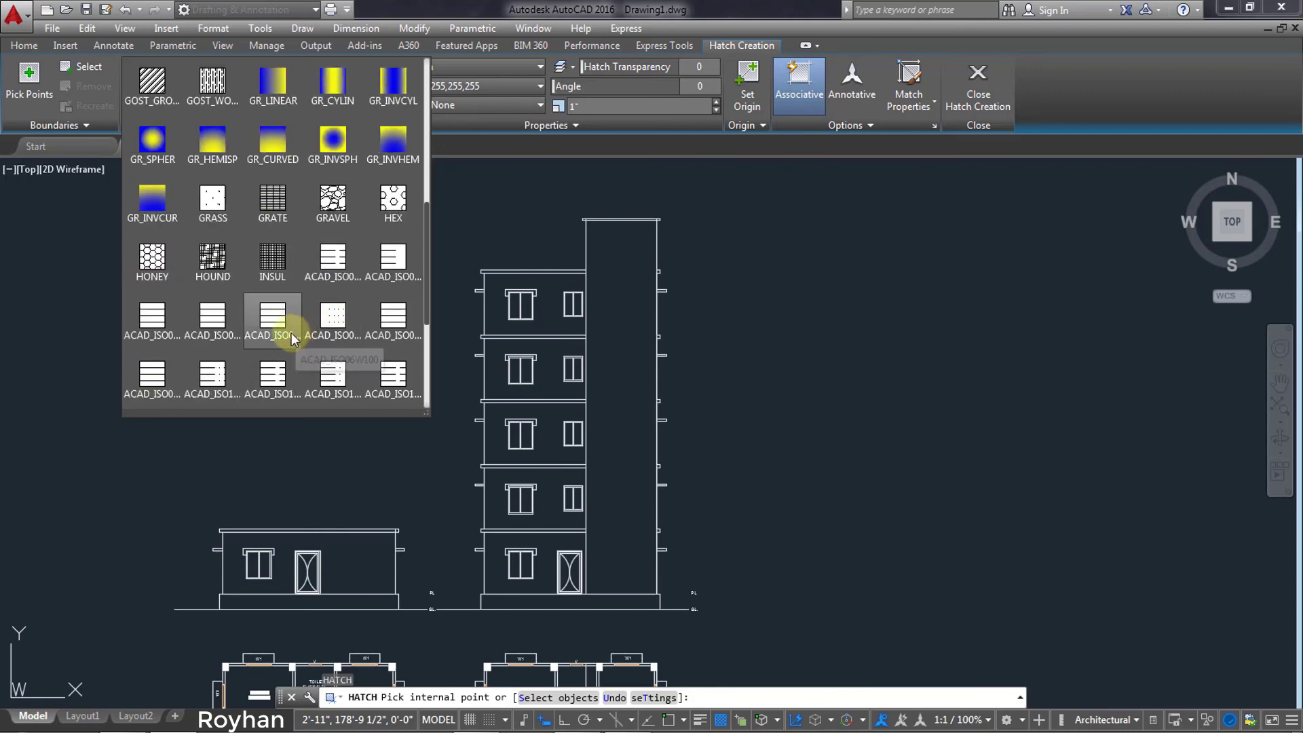
{"action": "scroll", "coordinate": [276, 331], "scroll_direction": "up", "scroll_amount": 3}
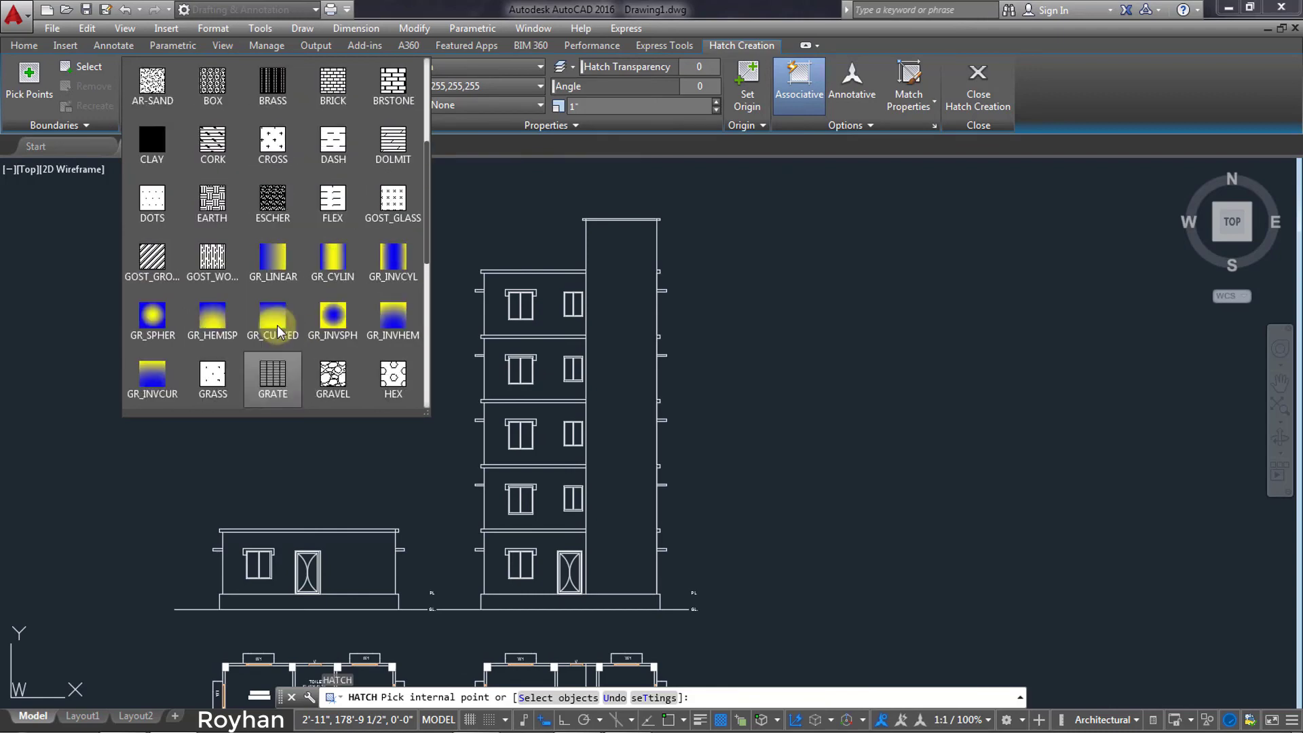
{"action": "scroll", "coordinate": [271, 325], "scroll_direction": "up", "scroll_amount": 1}
{"action": "scroll", "coordinate": [269, 319], "scroll_direction": "up", "scroll_amount": 2}
{"action": "scroll", "coordinate": [230, 291], "scroll_direction": "up", "scroll_amount": 2}
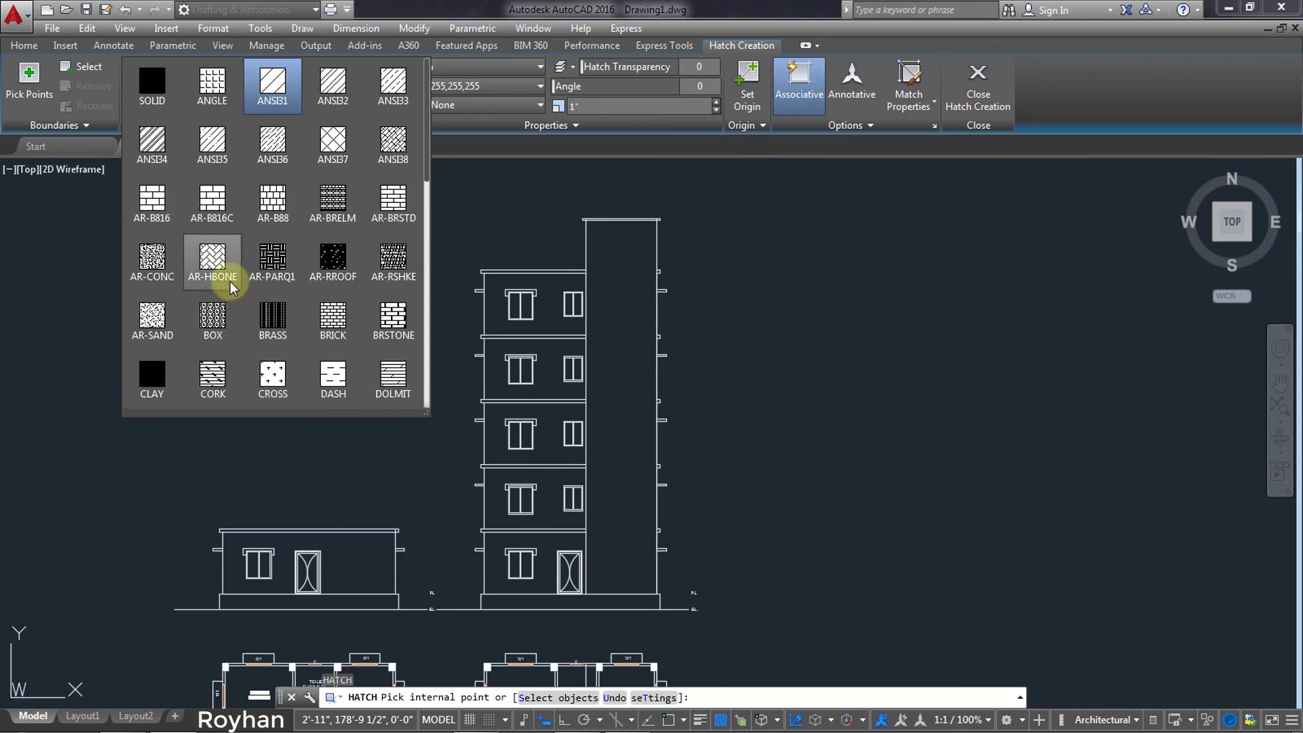
{"action": "left_click", "coordinate": [153, 202]}
{"action": "left_click", "coordinate": [624, 329]}
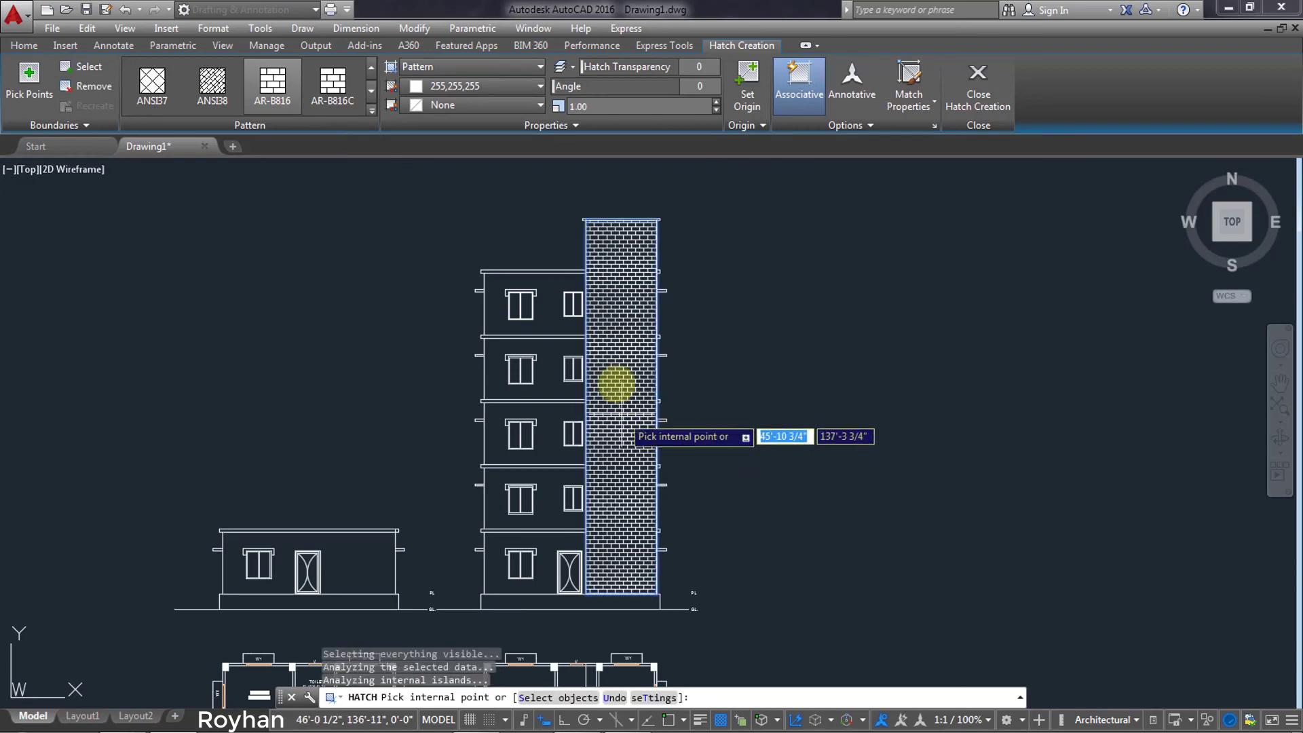
{"action": "key", "text": "Return"}
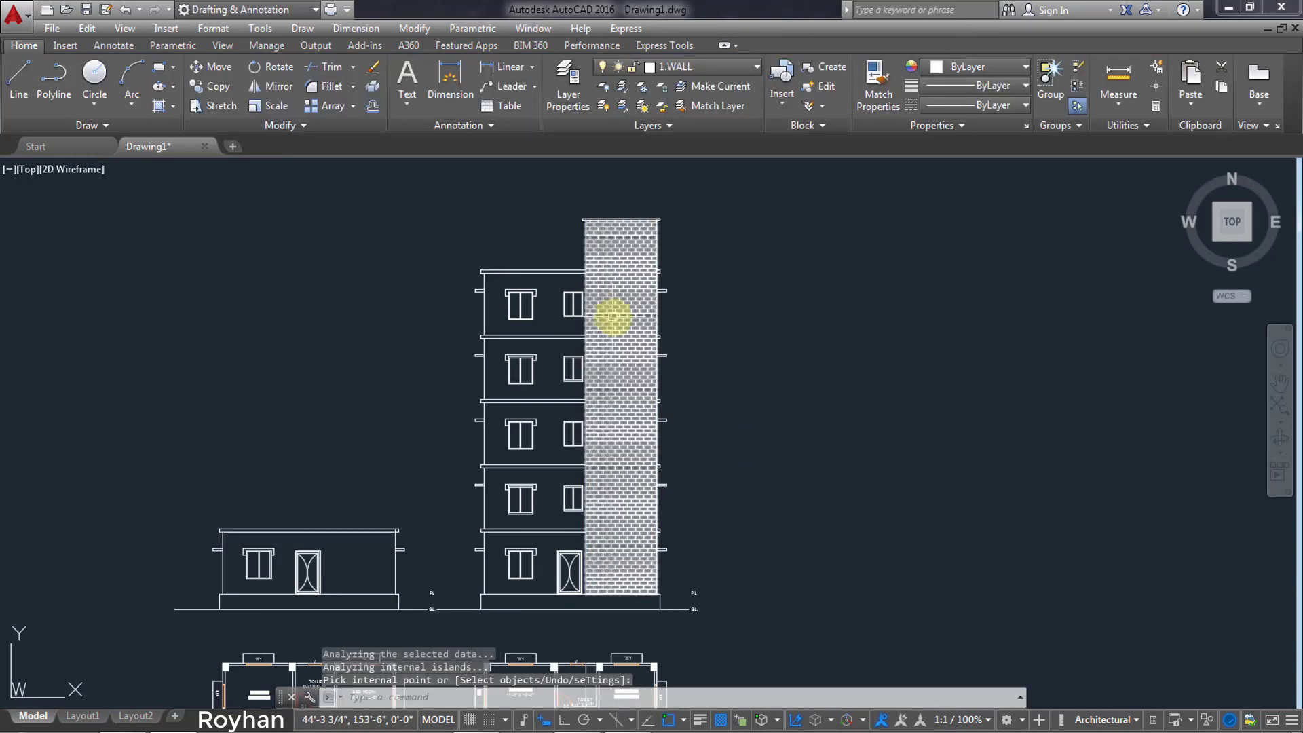
Change the brick hatch scale, trying 2 and settling on 3.
{"action": "left_click", "coordinate": [611, 311]}
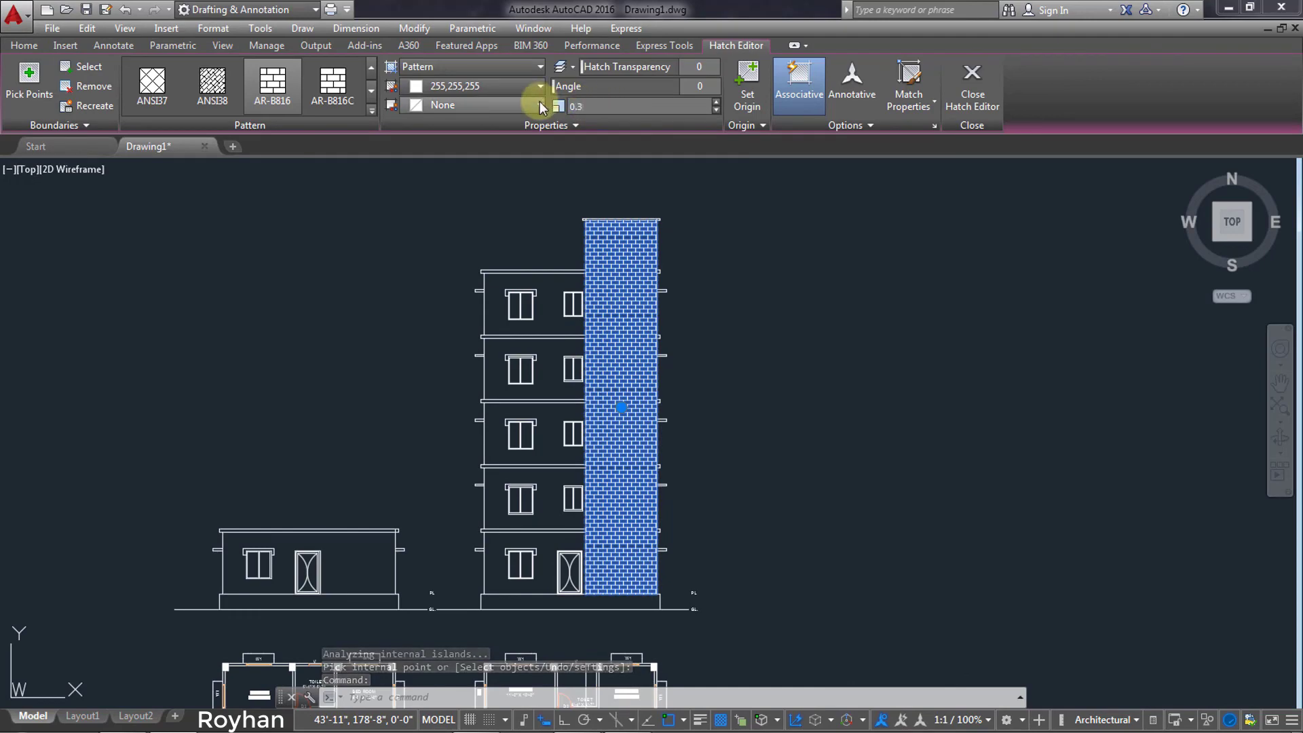
{"action": "key", "text": "Return"}
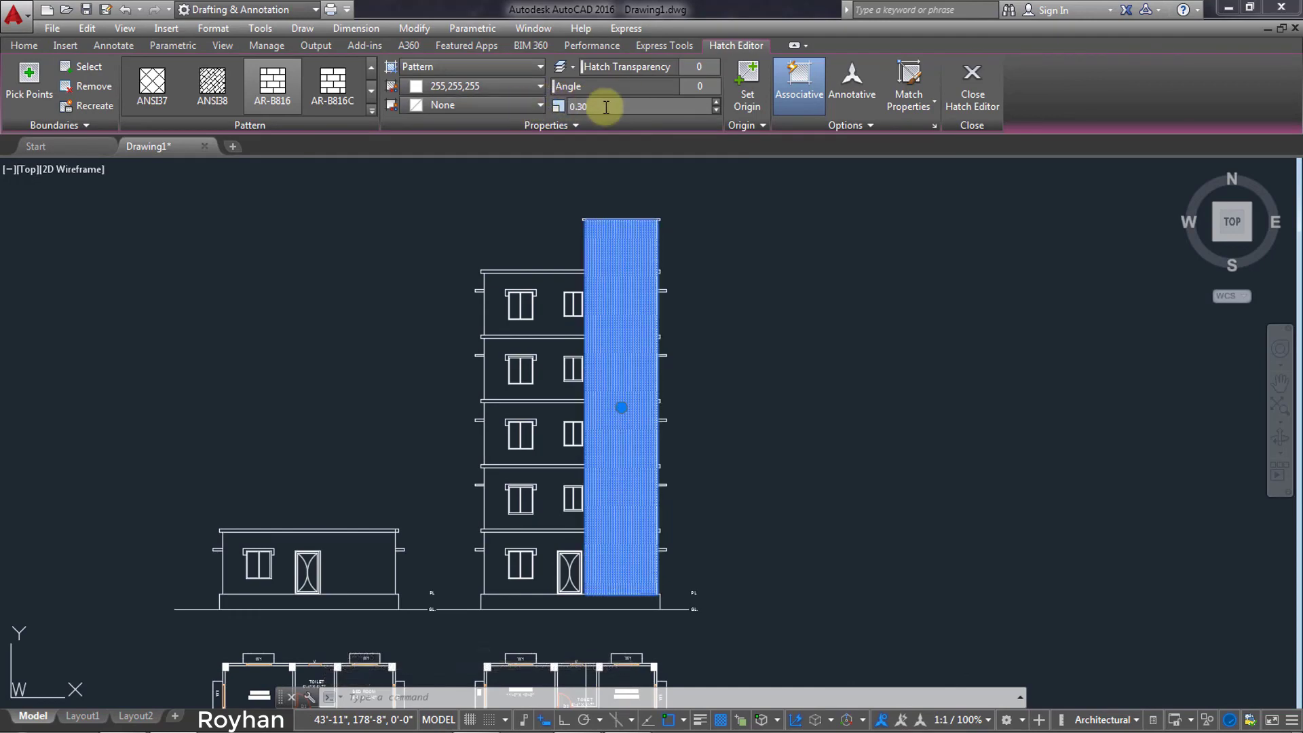
{"action": "type", "text": "2"}
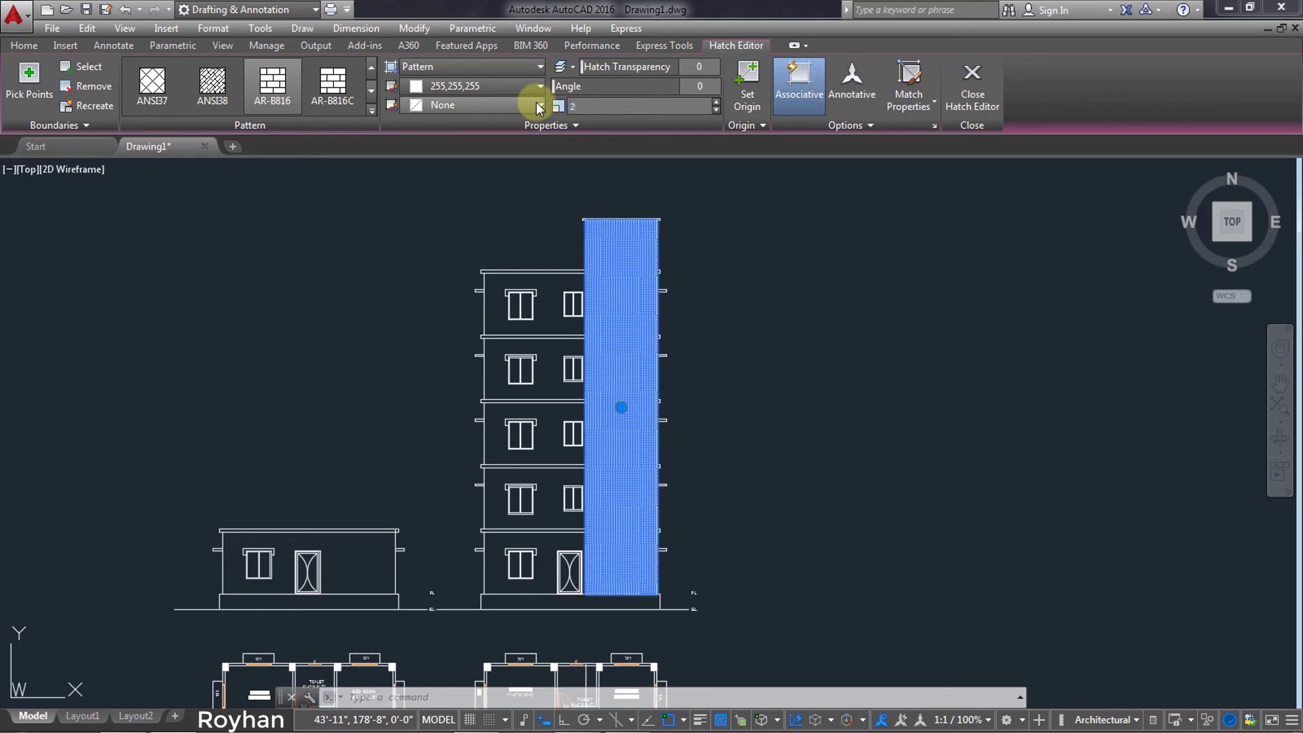
{"action": "key", "text": "Return"}
{"action": "type", "text": "3"}
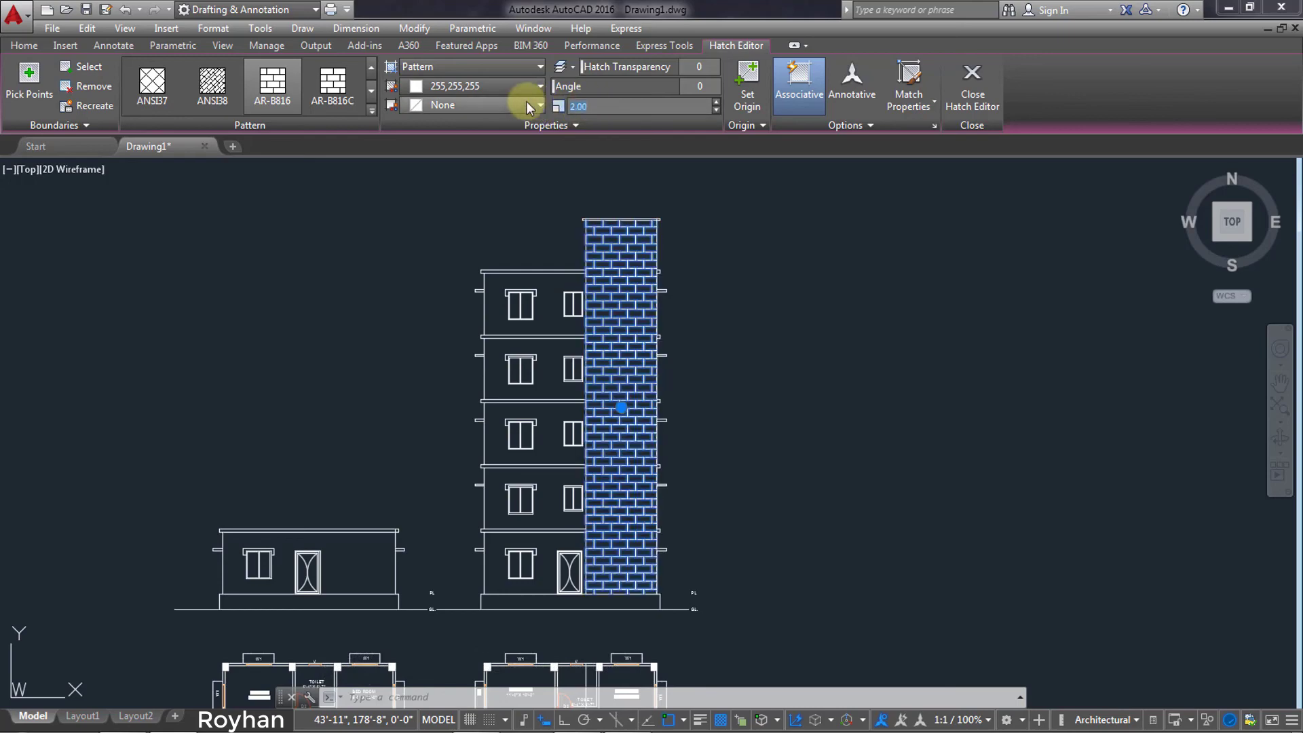
{"action": "key", "text": "Return"}
{"action": "type", "text": "]"}
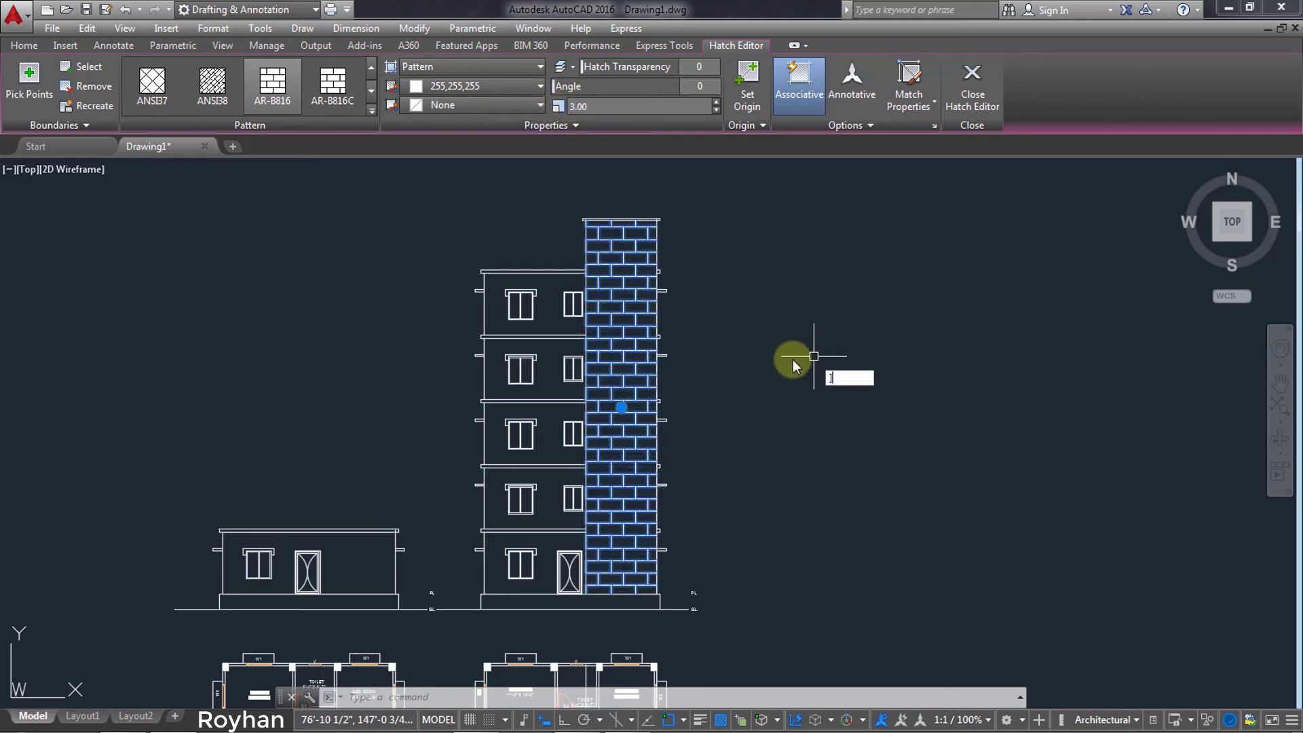
{"action": "key", "text": "Return"}
{"action": "key", "text": "Escape"}
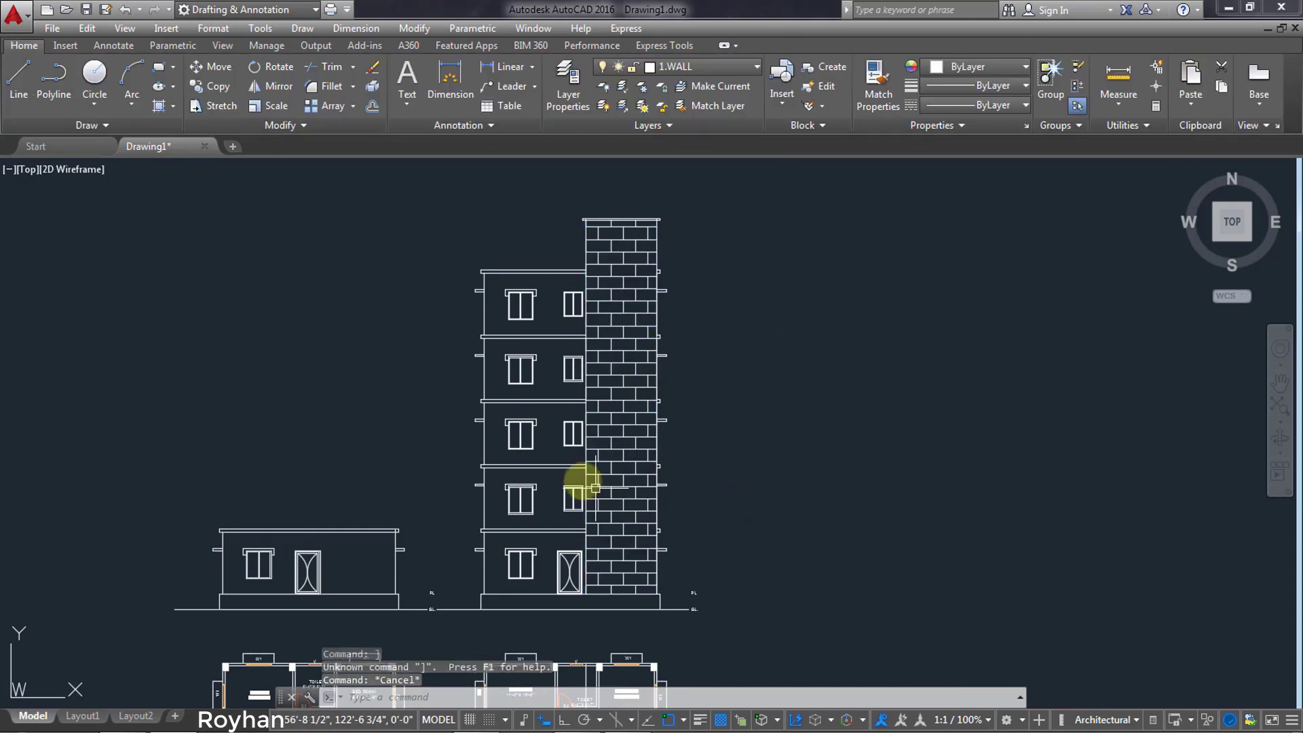
Erase the two stray vertical lines below the floor plans.
{"action": "scroll", "coordinate": [503, 426], "scroll_direction": "up", "scroll_amount": 2}
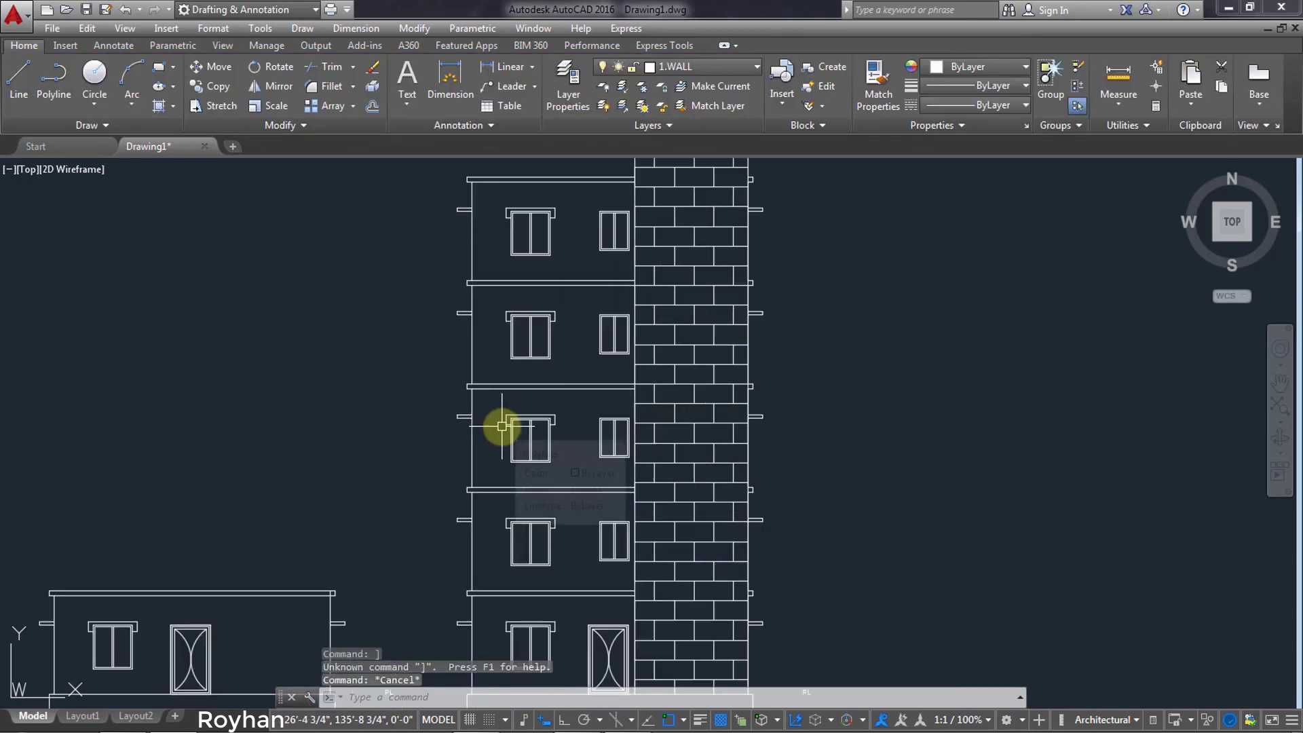
{"action": "scroll", "coordinate": [580, 442], "scroll_direction": "down", "scroll_amount": 2}
{"action": "middle_click_drag", "start_coordinate": [597, 577], "coordinate": [616, 442]}
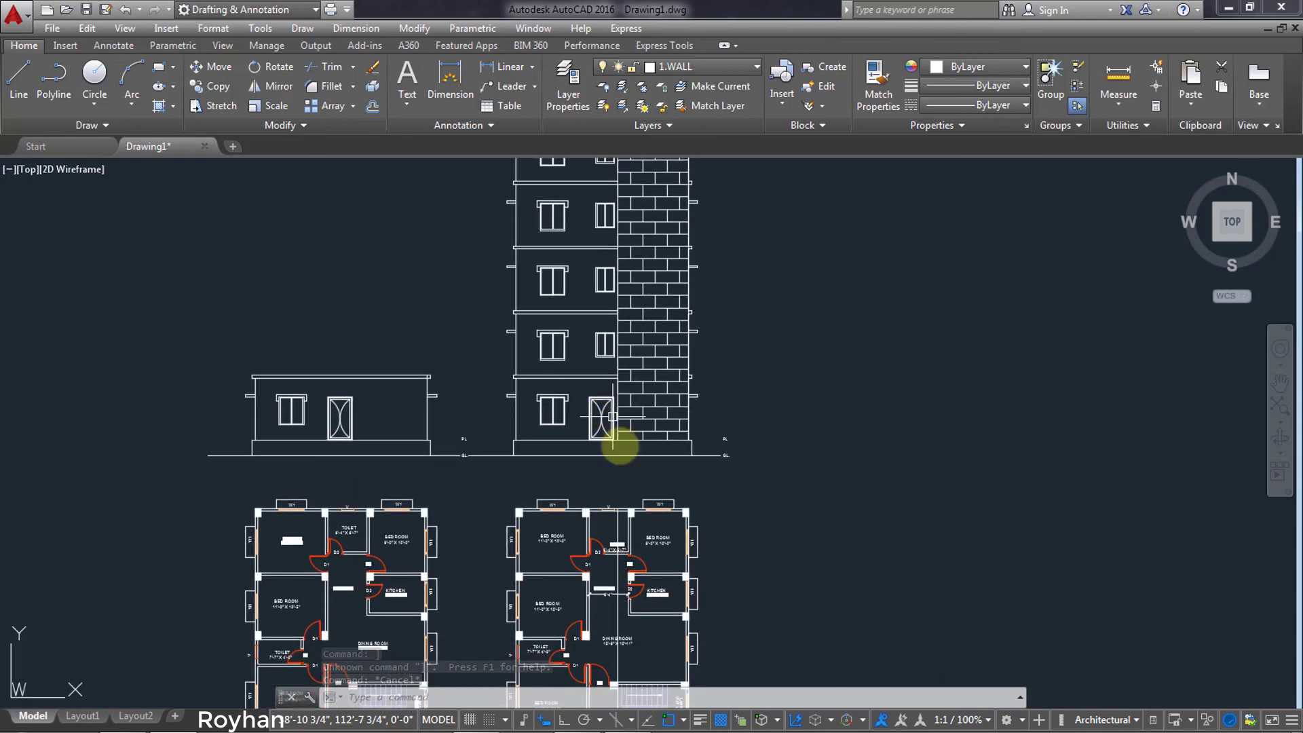
{"action": "middle_click_drag", "start_coordinate": [591, 591], "coordinate": [603, 404]}
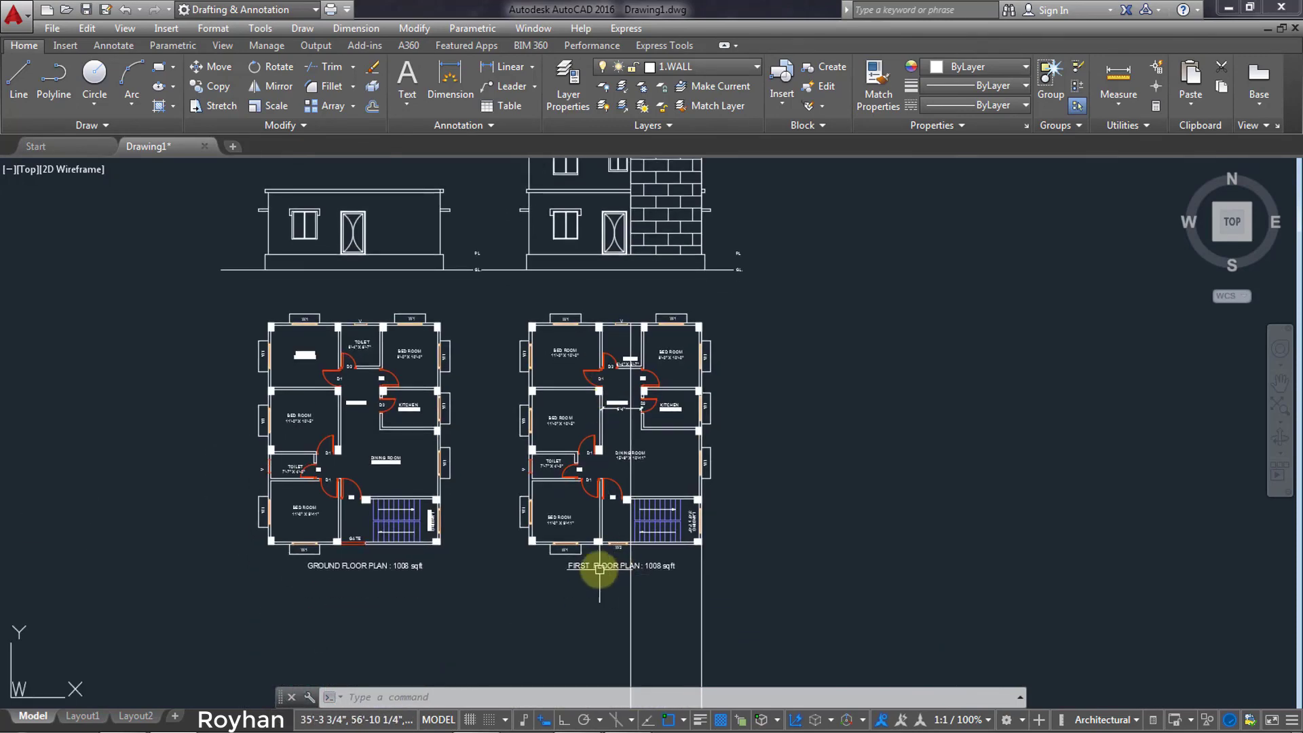
{"action": "left_click", "coordinate": [742, 611]}
{"action": "left_click", "coordinate": [578, 630]}
{"action": "key", "text": "Delete"}
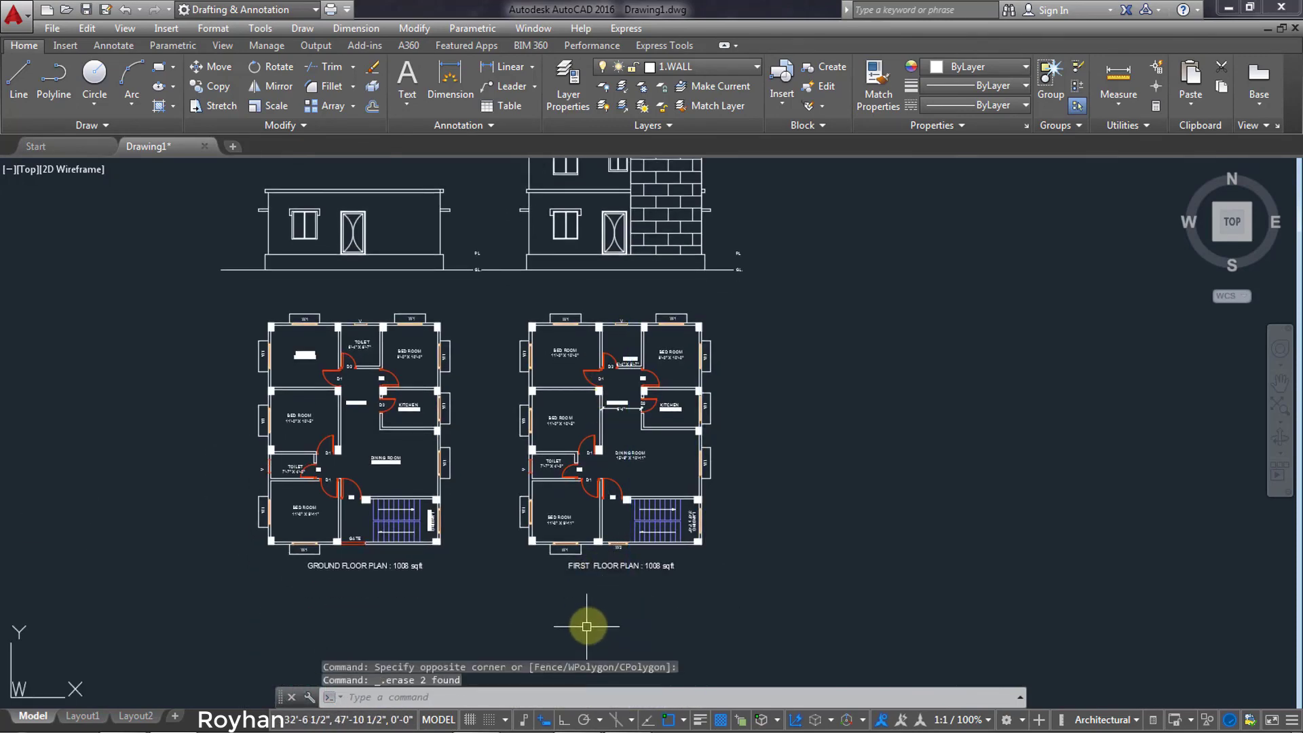
Copy the FIRST FLOOR PLAN title to beneath the front elevation.
{"action": "left_click", "coordinate": [605, 564]}
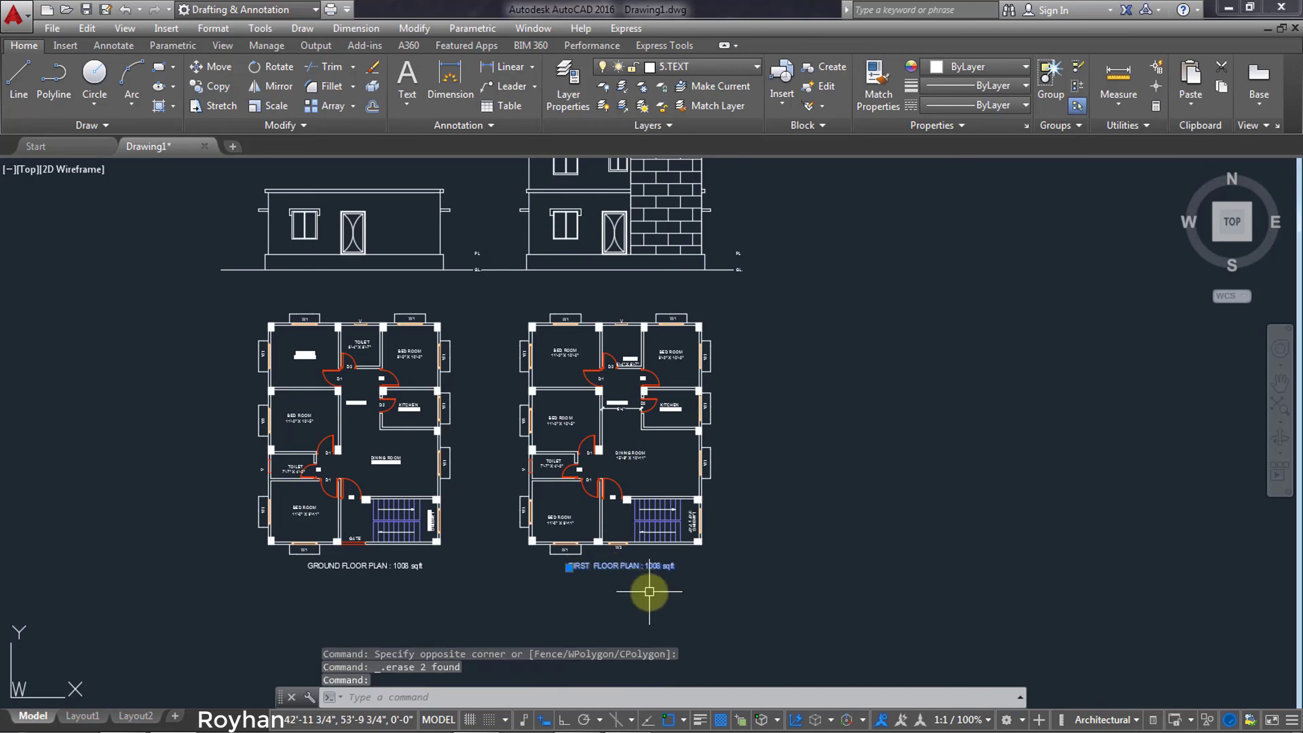
{"action": "type", "text": "CO"}
{"action": "key", "text": "Return"}
{"action": "left_click", "coordinate": [569, 566]}
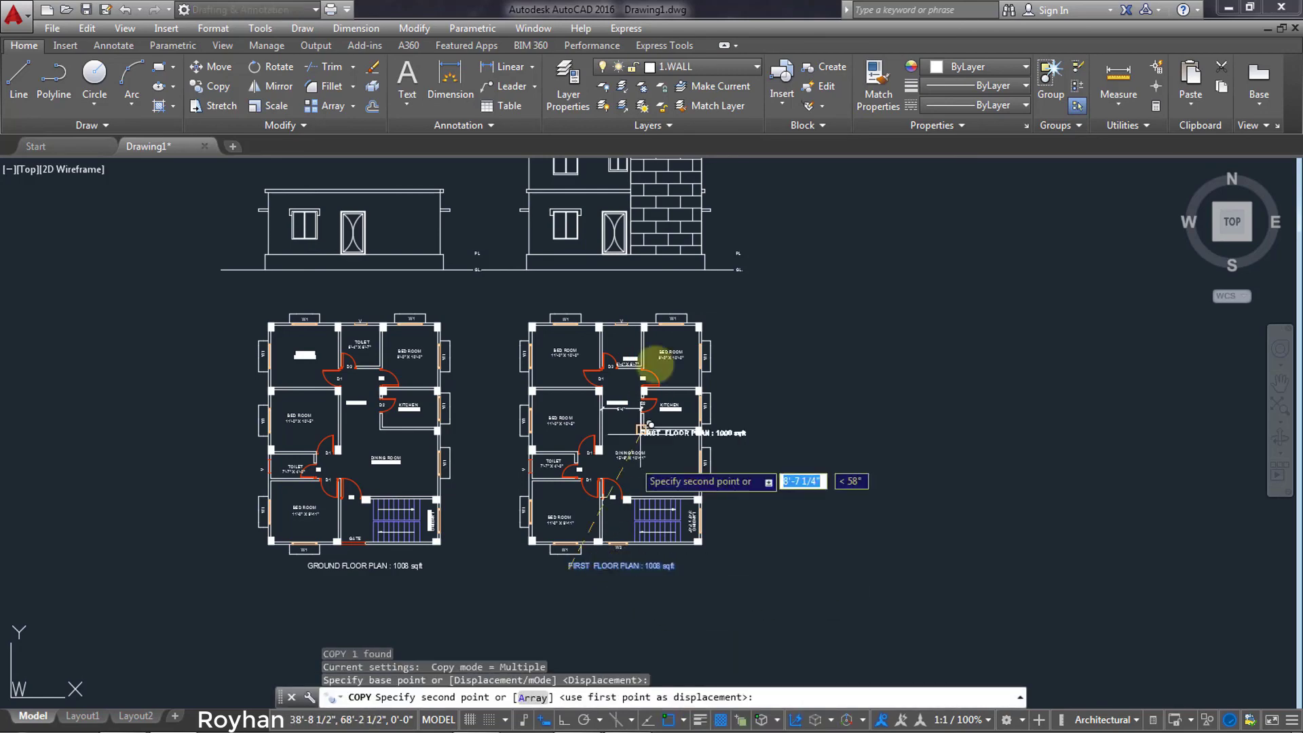
{"action": "scroll", "coordinate": [636, 294], "scroll_direction": "up", "scroll_amount": 2}
{"action": "scroll", "coordinate": [591, 285], "scroll_direction": "up", "scroll_amount": 2}
{"action": "middle_click_drag", "start_coordinate": [583, 256], "coordinate": [509, 393]}
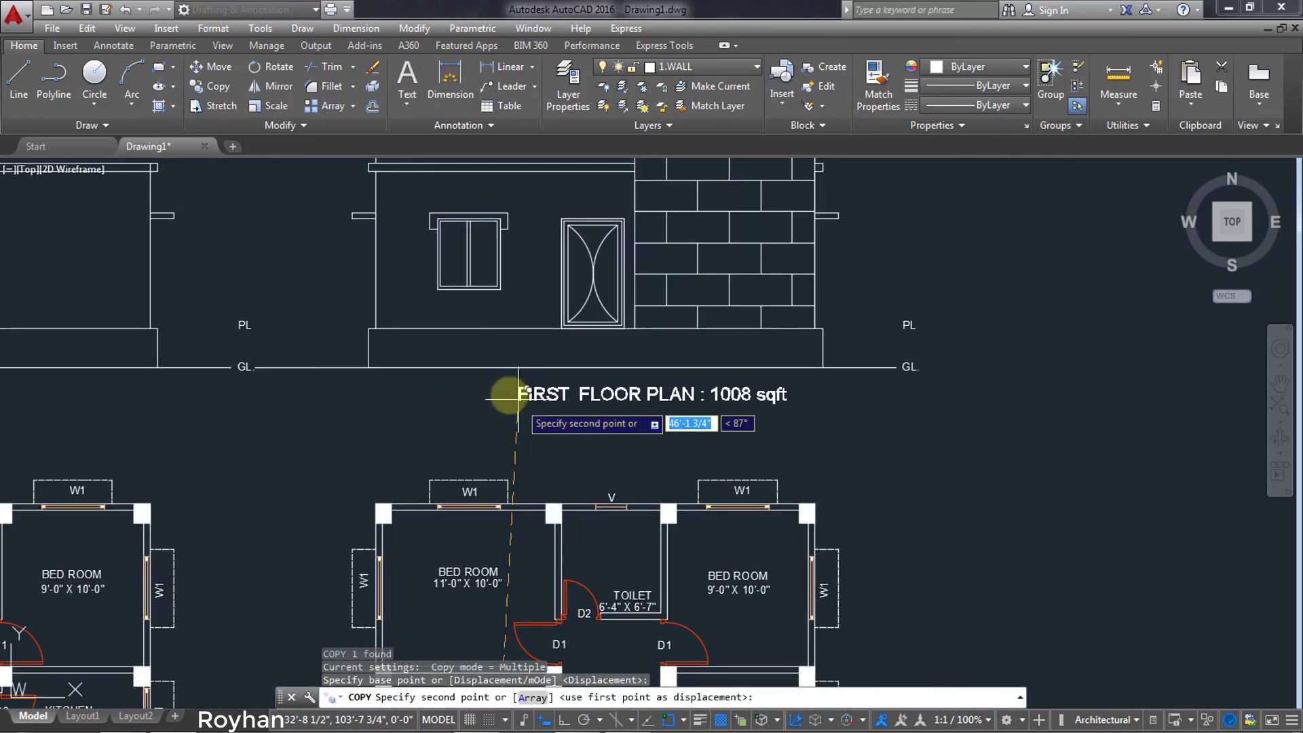
{"action": "left_click", "coordinate": [483, 394]}
{"action": "key", "text": "Return"}
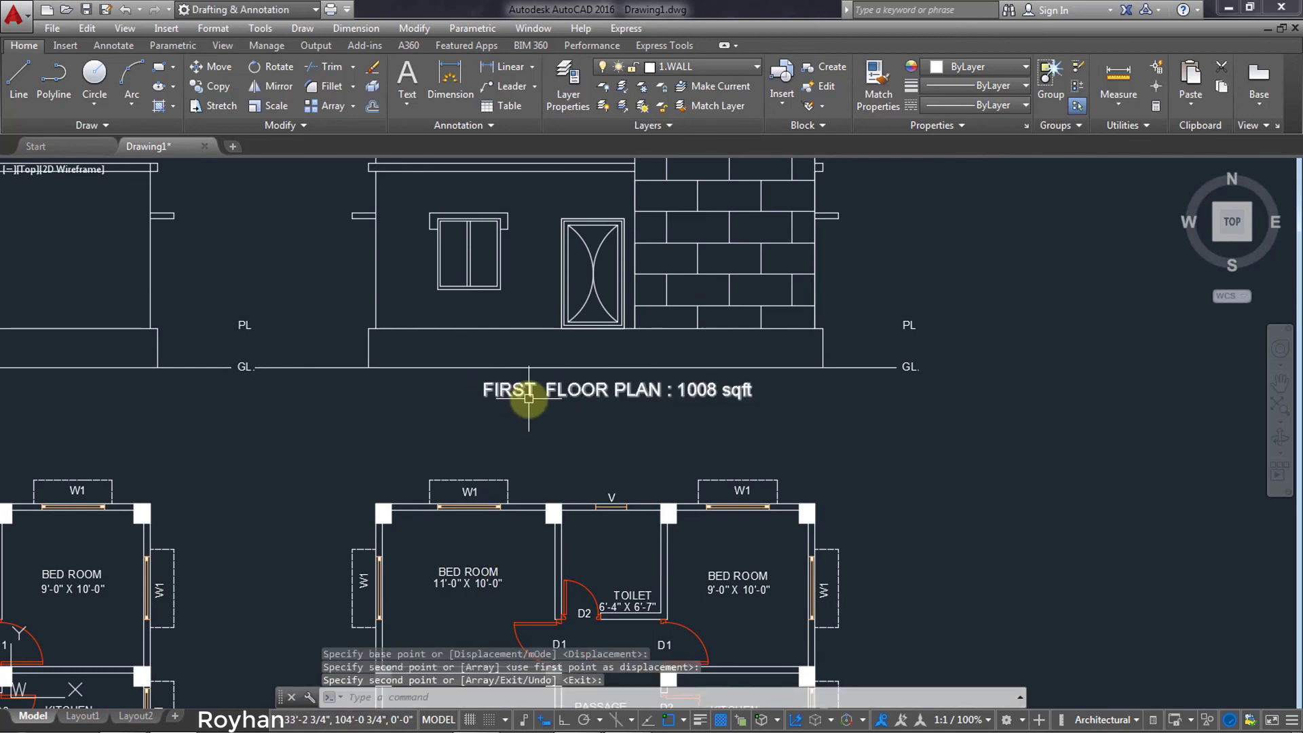
Retype the copied title as "FORNT ELEVATION".
{"action": "double_click", "coordinate": [522, 389]}
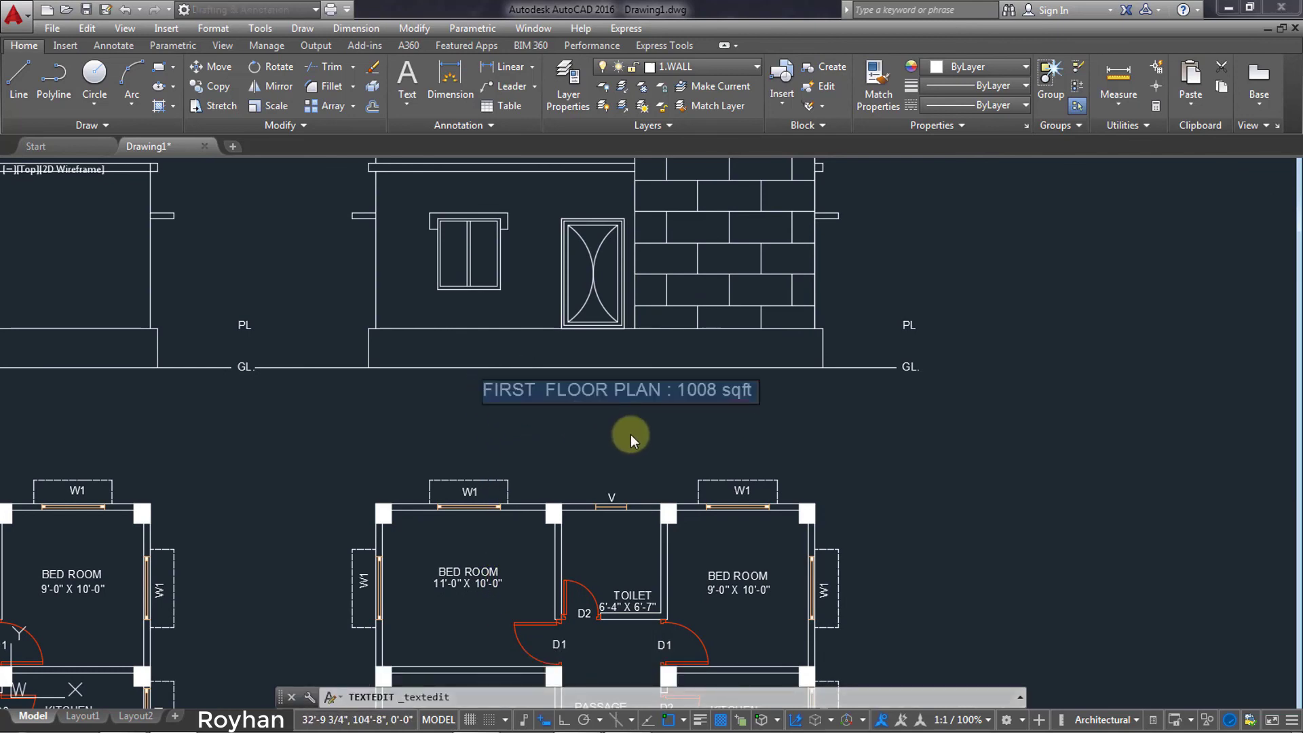
{"action": "key", "text": "Delete"}
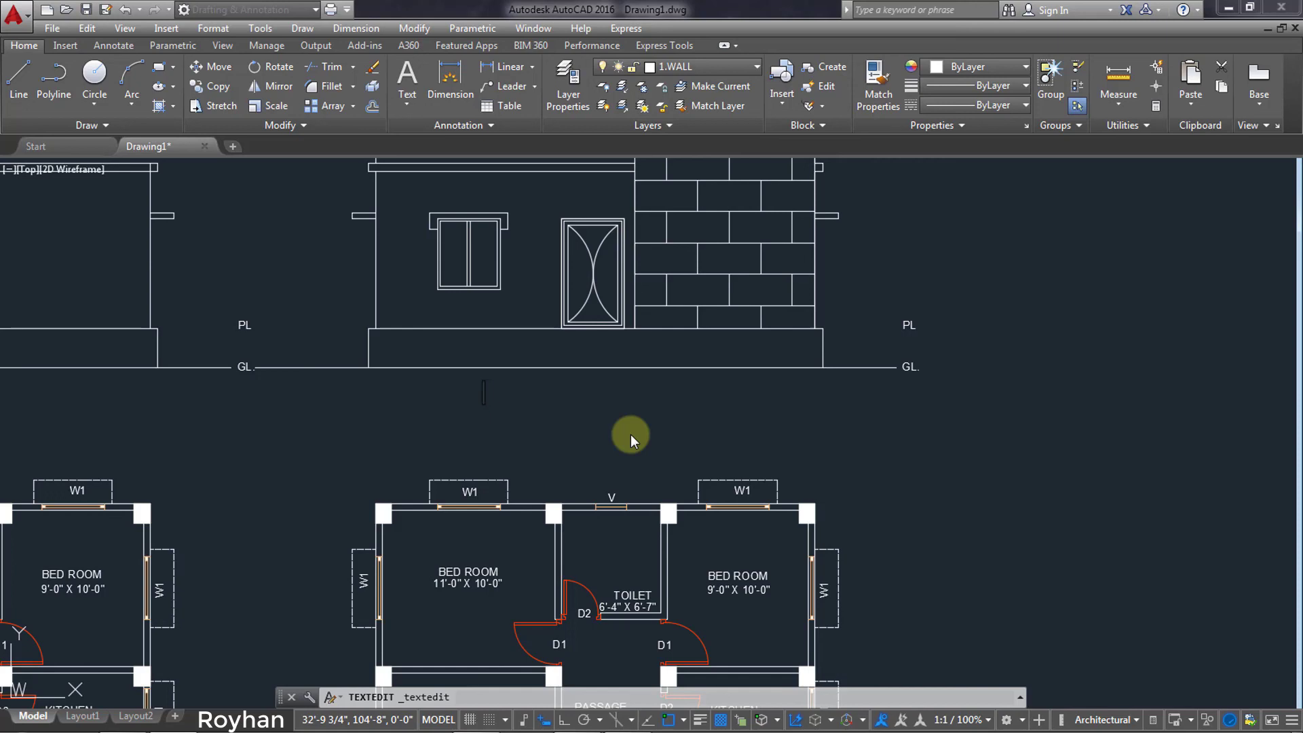
{"action": "type", "text": "FO"}
{"action": "type", "text": "RNT "}
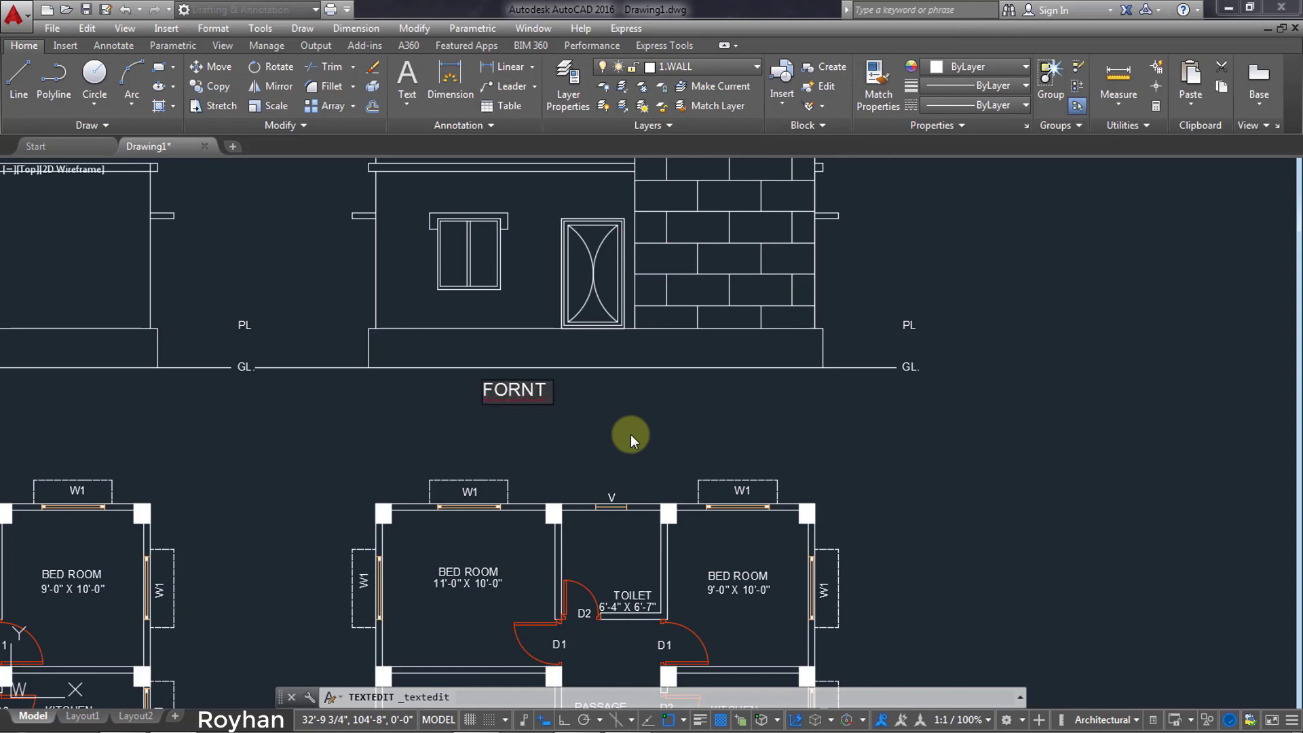
{"action": "type", "text": "ELEVAT"}
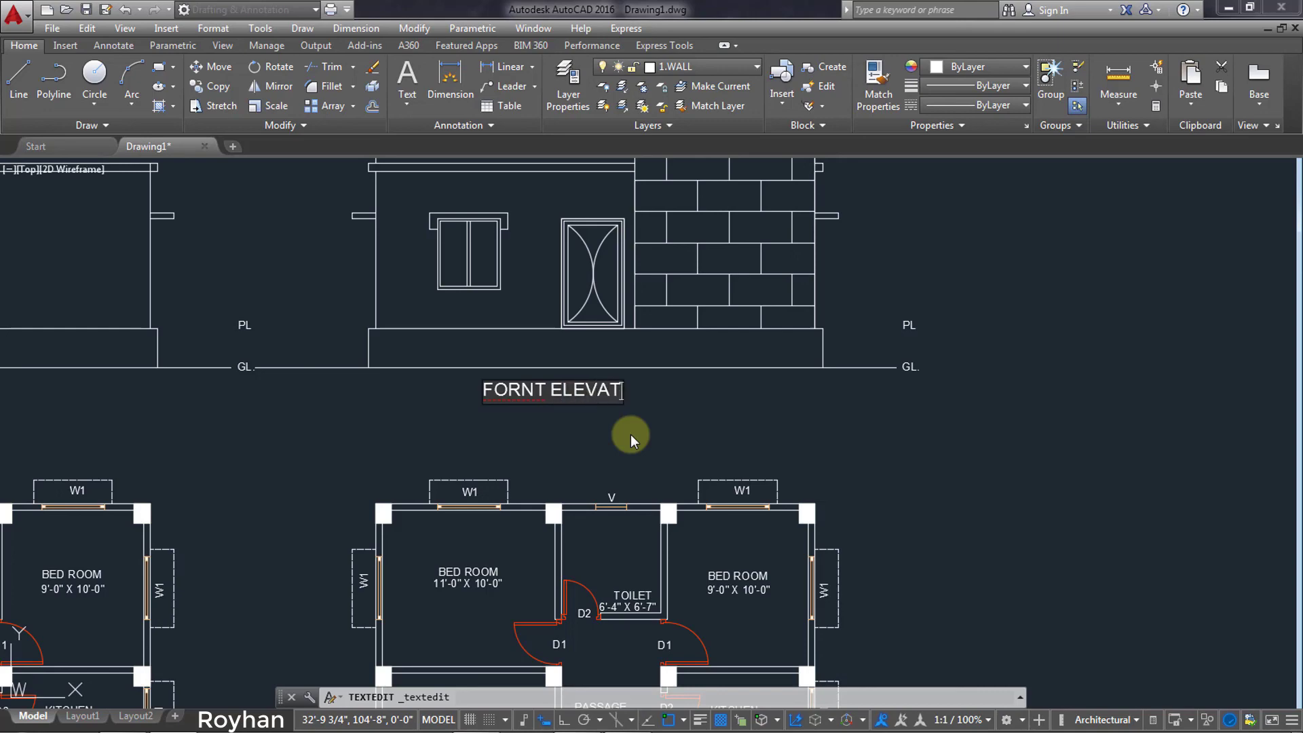
{"action": "type", "text": "ION"}
Move the misplaced PL label beside the left plinth line.
{"action": "left_click", "coordinate": [643, 422]}
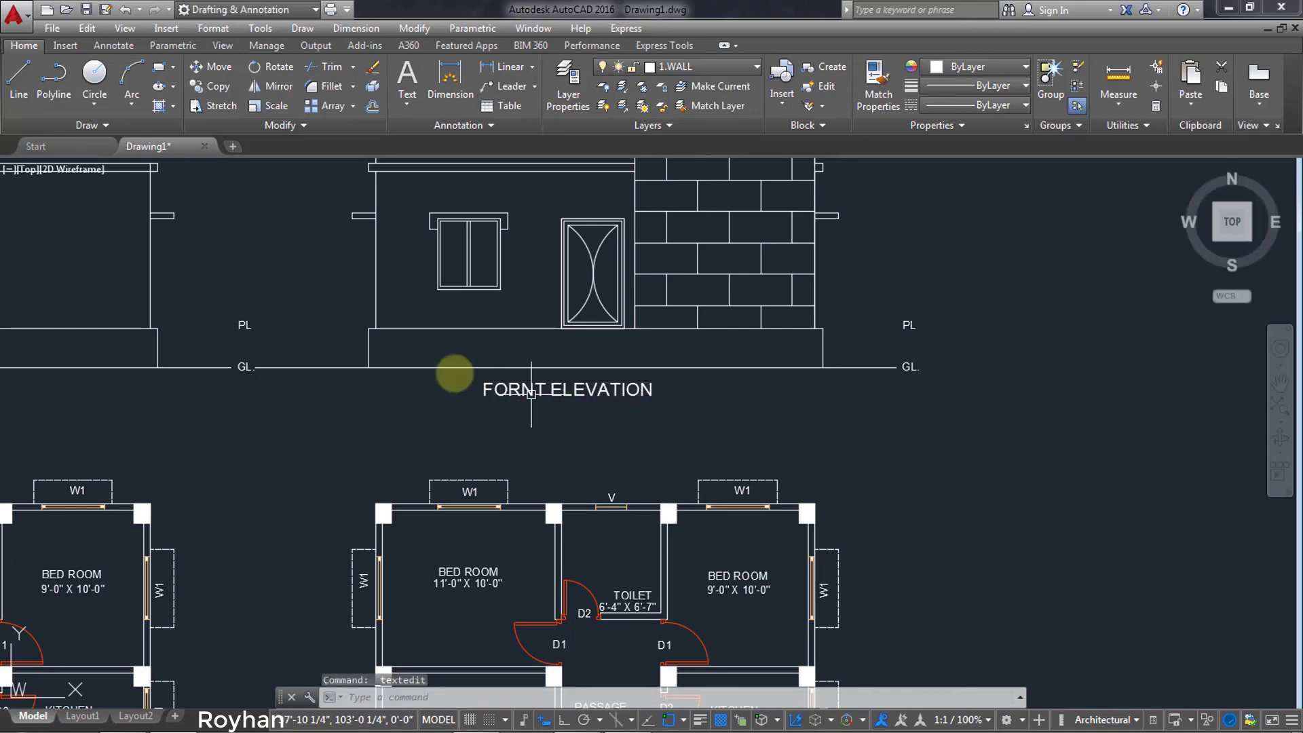
{"action": "left_click", "coordinate": [238, 324]}
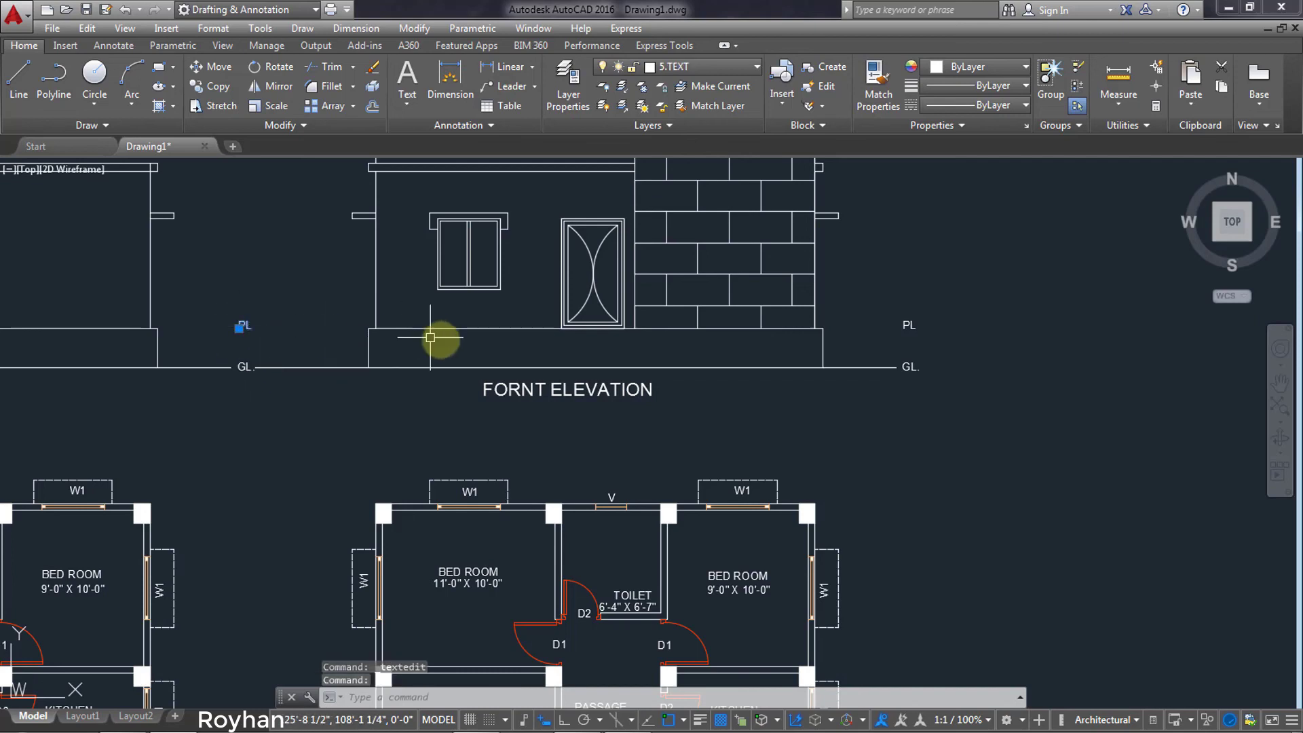
{"action": "key", "text": "Return"}
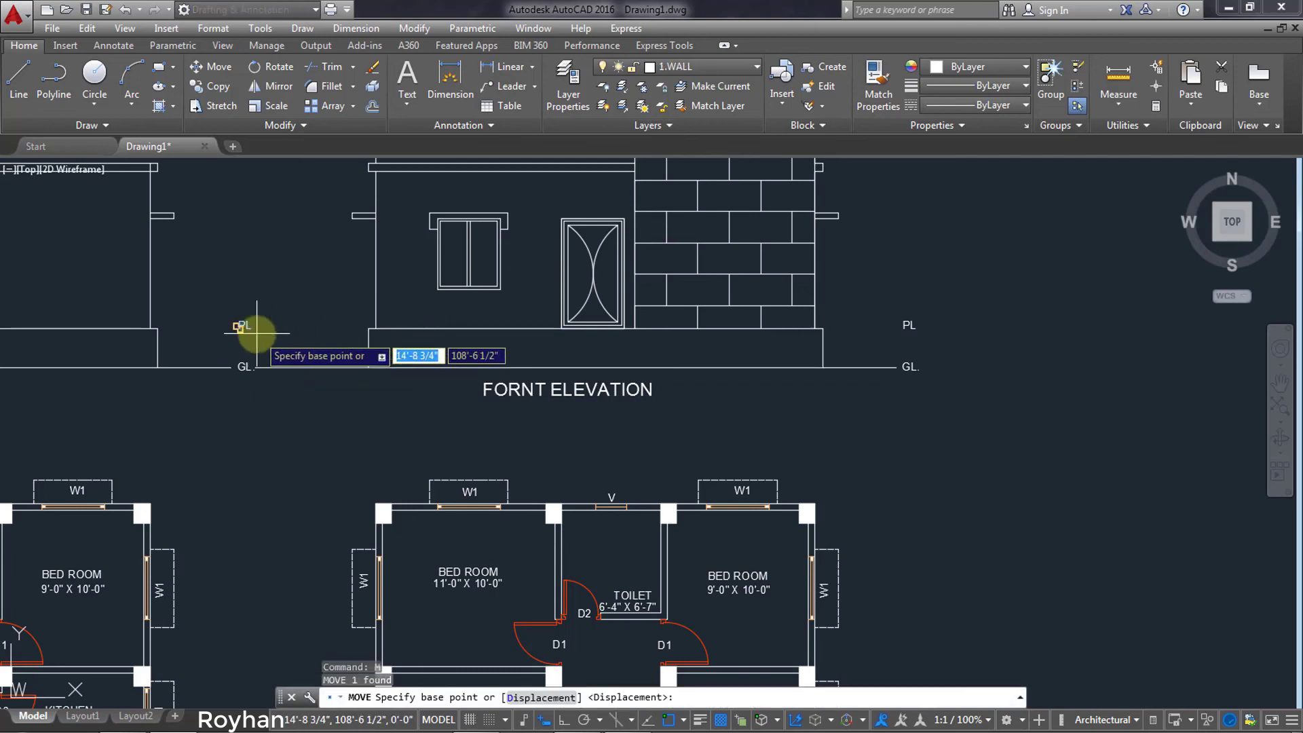
{"action": "left_click", "coordinate": [237, 330]}
{"action": "left_click", "coordinate": [168, 330]}
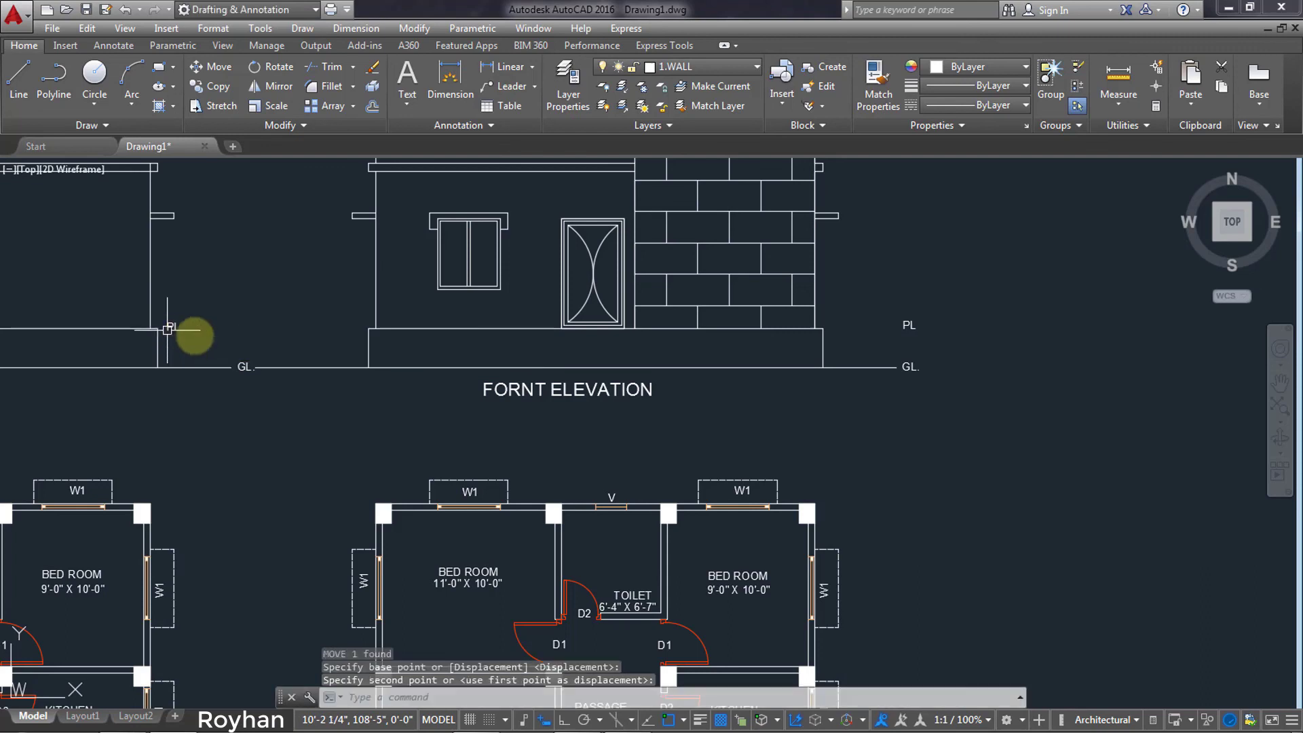
{"action": "key", "text": "Return"}
{"action": "key", "text": "Escape"}
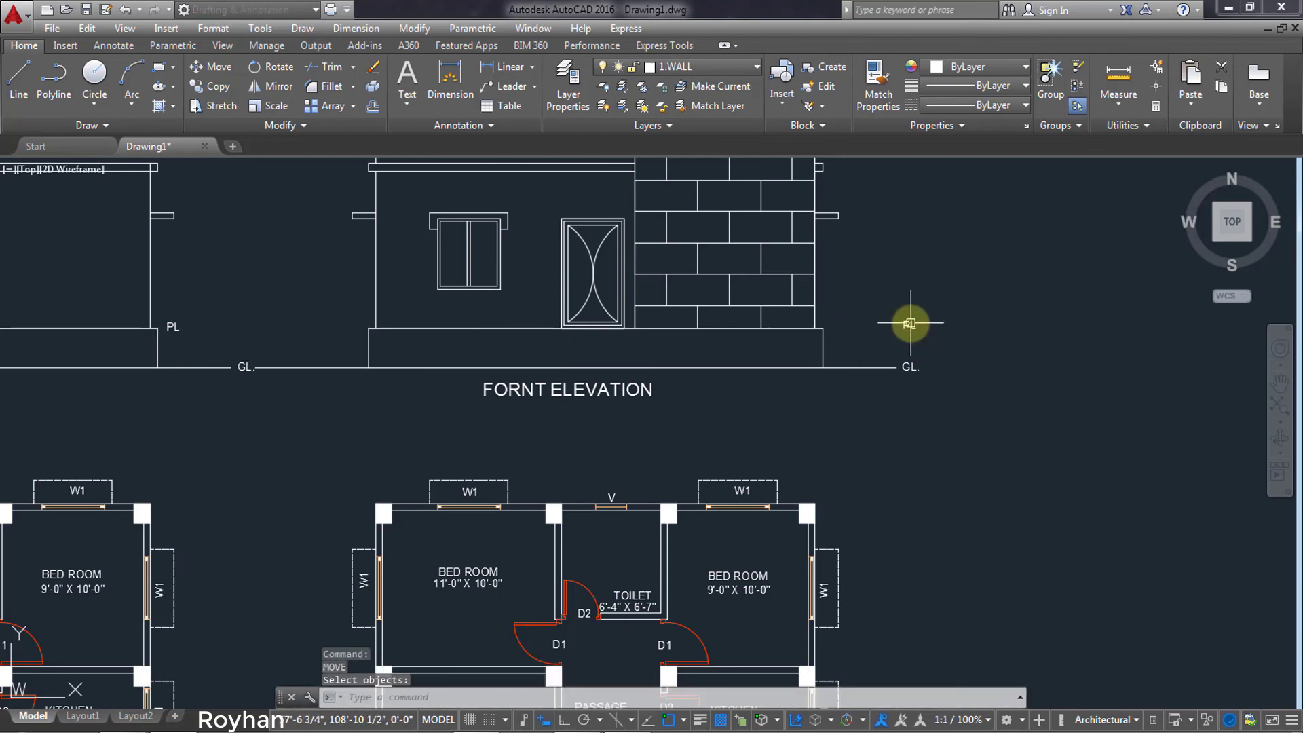
Move the right-hand PL label beside the staircase tower's plinth line.
{"action": "left_click", "coordinate": [900, 329]}
{"action": "key", "text": "Return"}
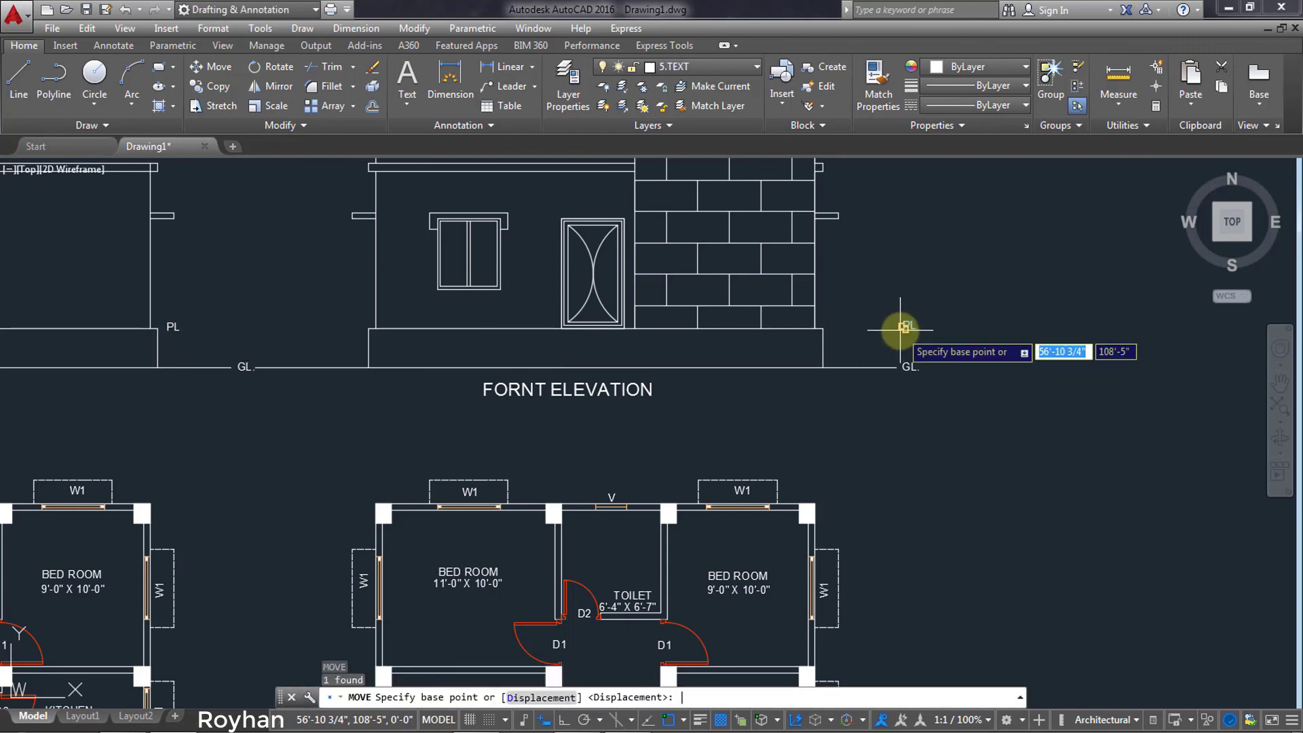
{"action": "left_click", "coordinate": [900, 329]}
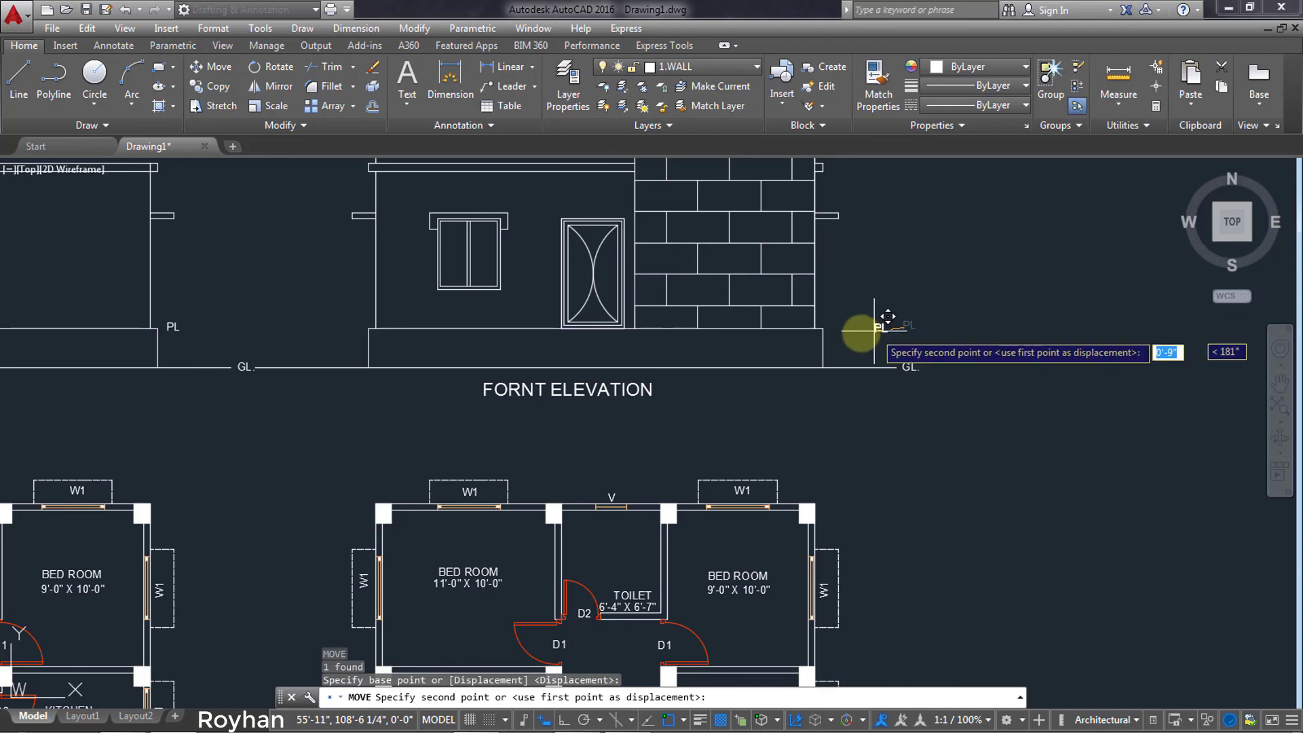
{"action": "left_click", "coordinate": [832, 333]}
{"action": "key", "text": "Return"}
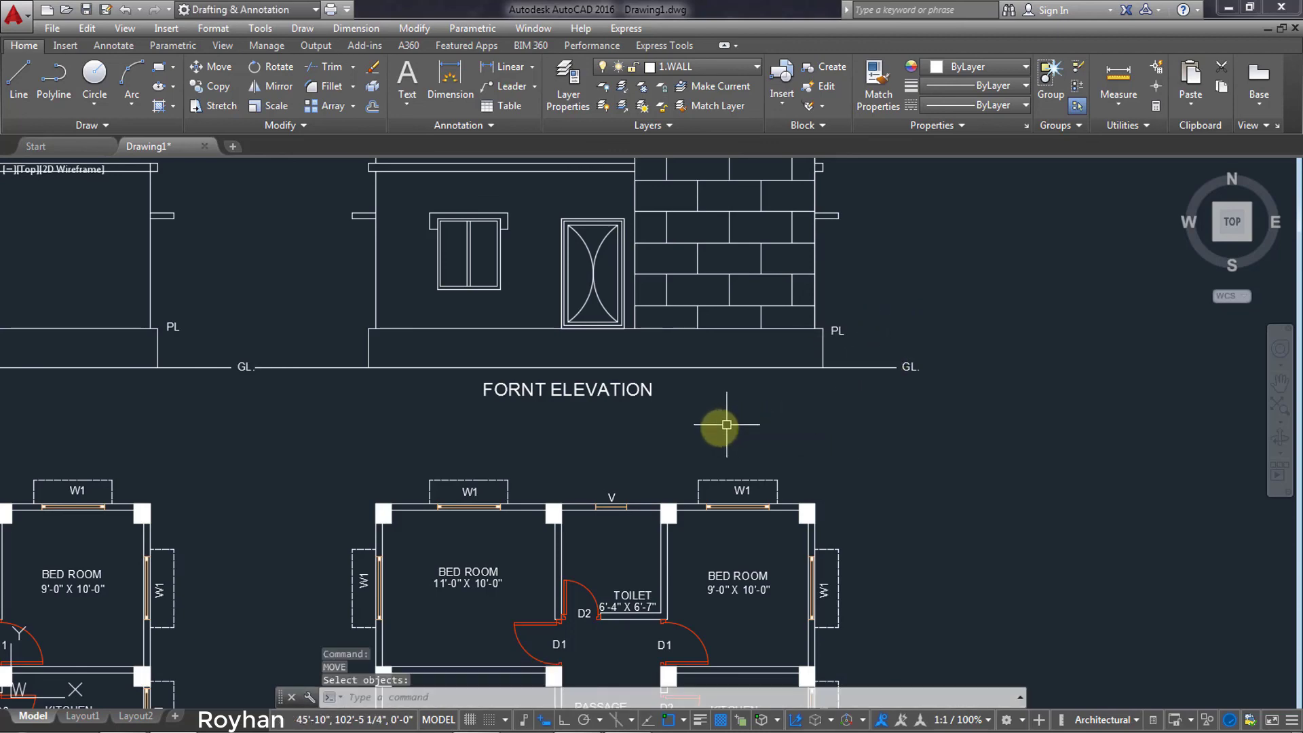
Zoom out to view the whole elevation and clear the brick hatch selection.
{"action": "scroll", "coordinate": [667, 442], "scroll_direction": "down", "scroll_amount": 2}
{"action": "middle_click_drag", "start_coordinate": [650, 442], "coordinate": [597, 570]}
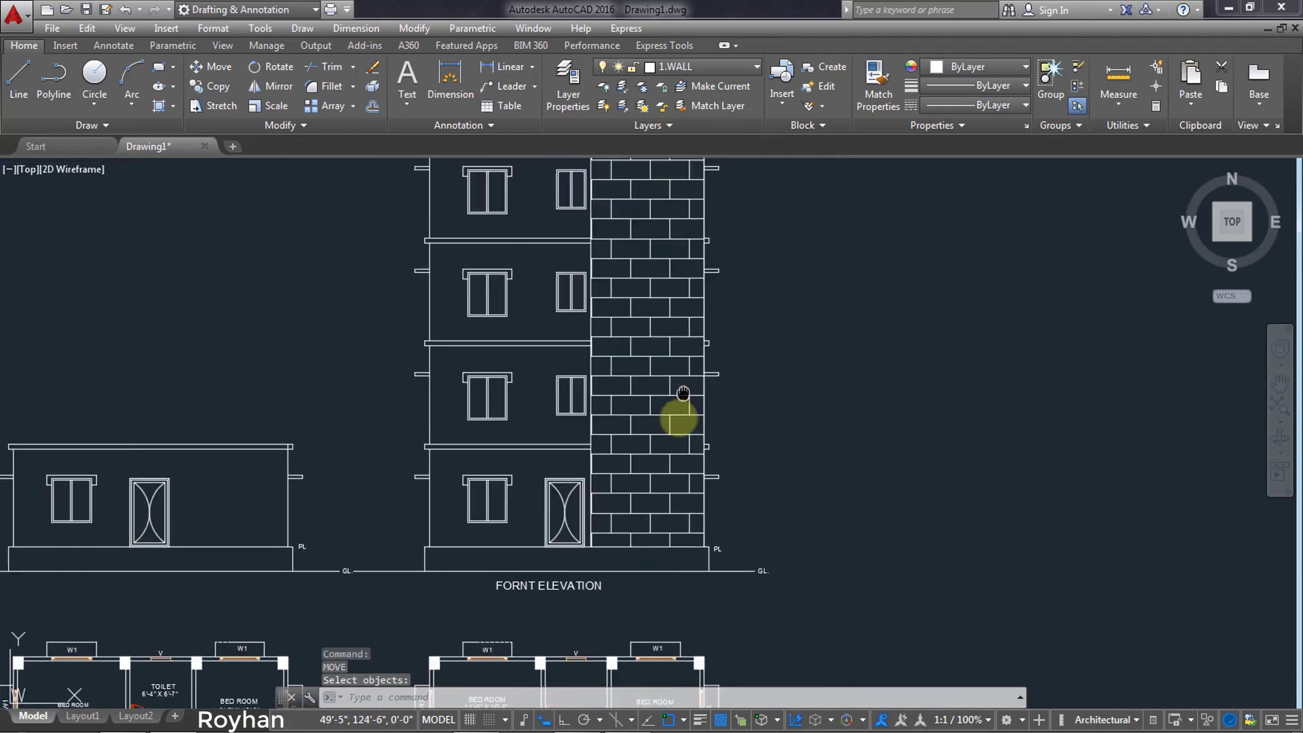
{"action": "mouse_move", "coordinate": [679, 414]}
{"action": "middle_mouse_down"}
{"action": "mouse_move", "coordinate": [677, 466]}
{"action": "mouse_move", "coordinate": [669, 451]}
{"action": "middle_mouse_up"}
{"action": "scroll", "coordinate": [691, 408], "scroll_direction": "down", "scroll_amount": 2}
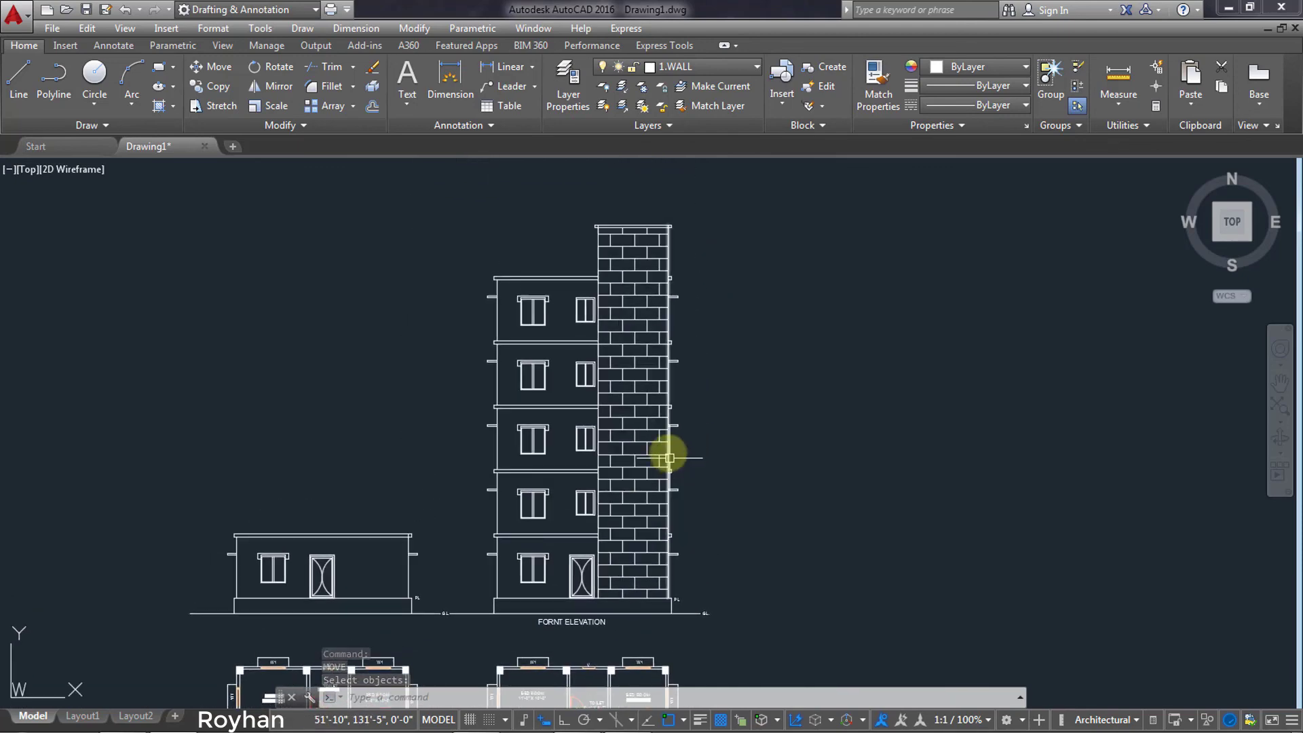
{"action": "key", "text": "Escape"}
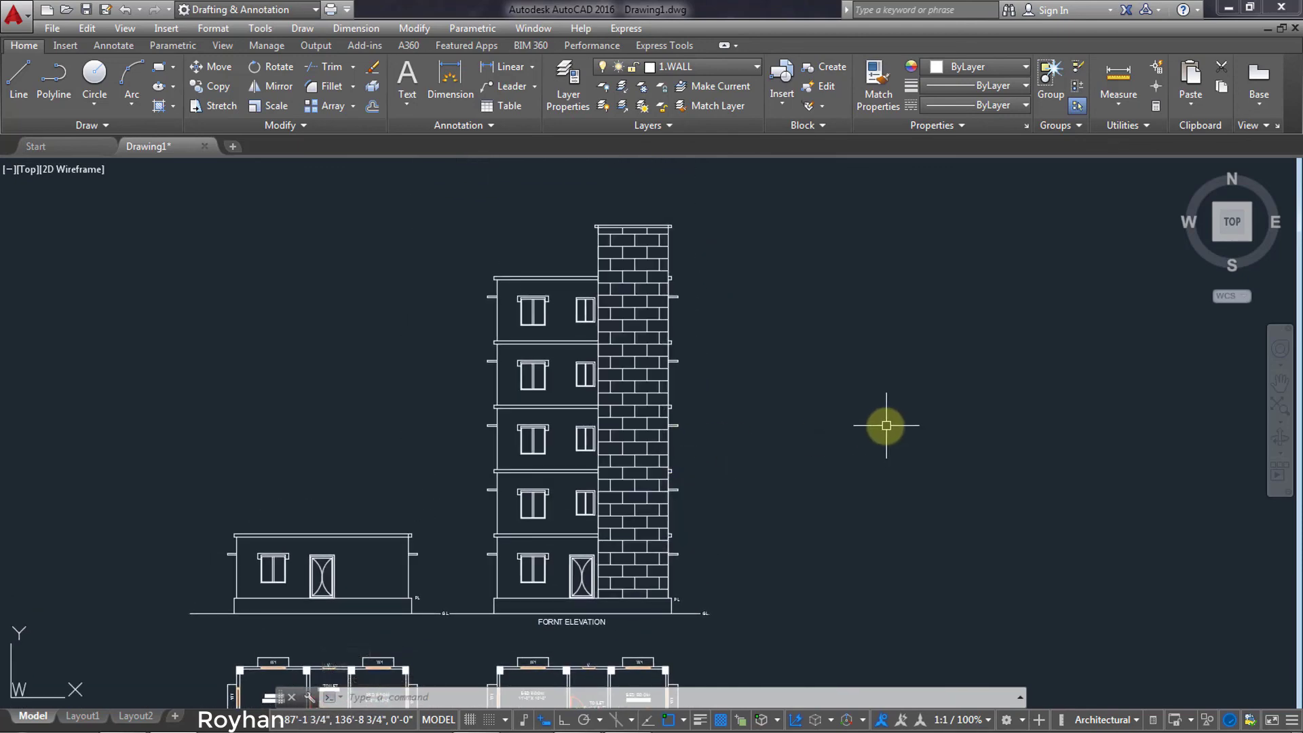